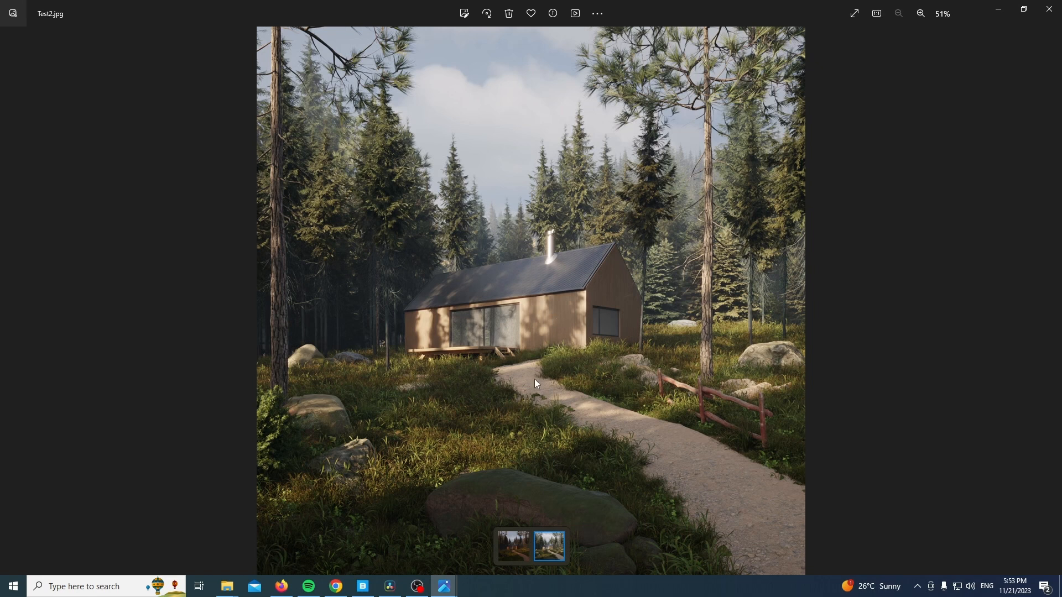
Open the Daylight final High resolution.jpg render and examine the house and its autumn surroundings up close
mouse_move(444, 586)
left_click(504, 529)
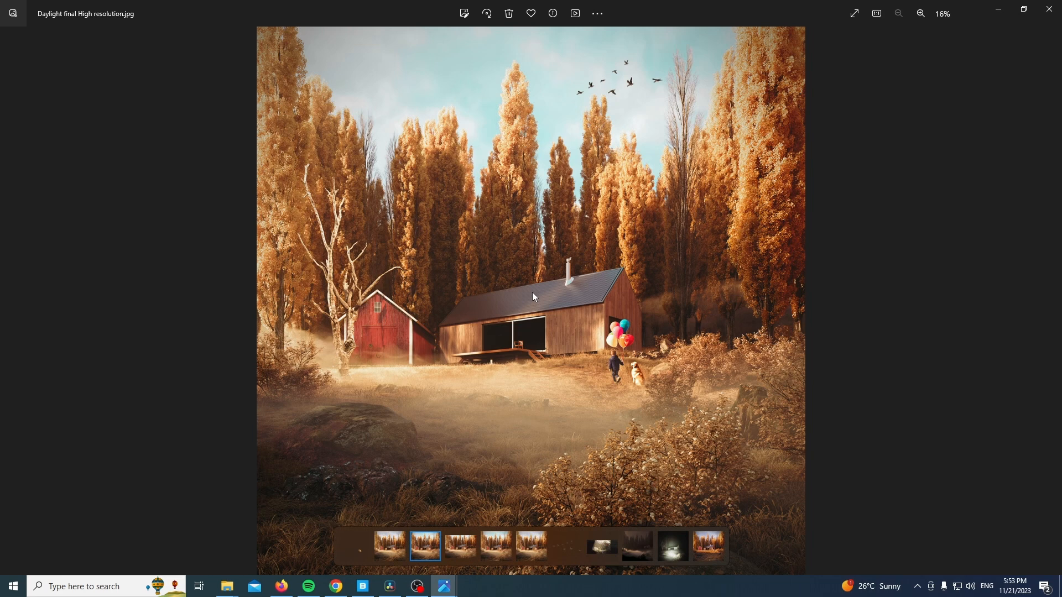
scroll(529, 291, "up", 5, "ctrl")
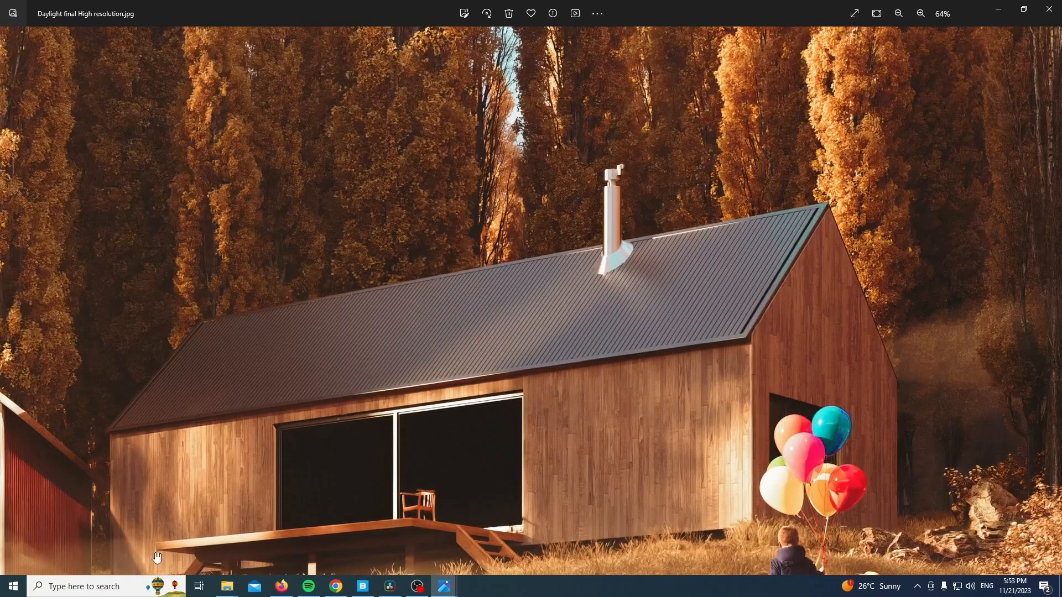
scroll(302, 271, "down", 3, "ctrl")
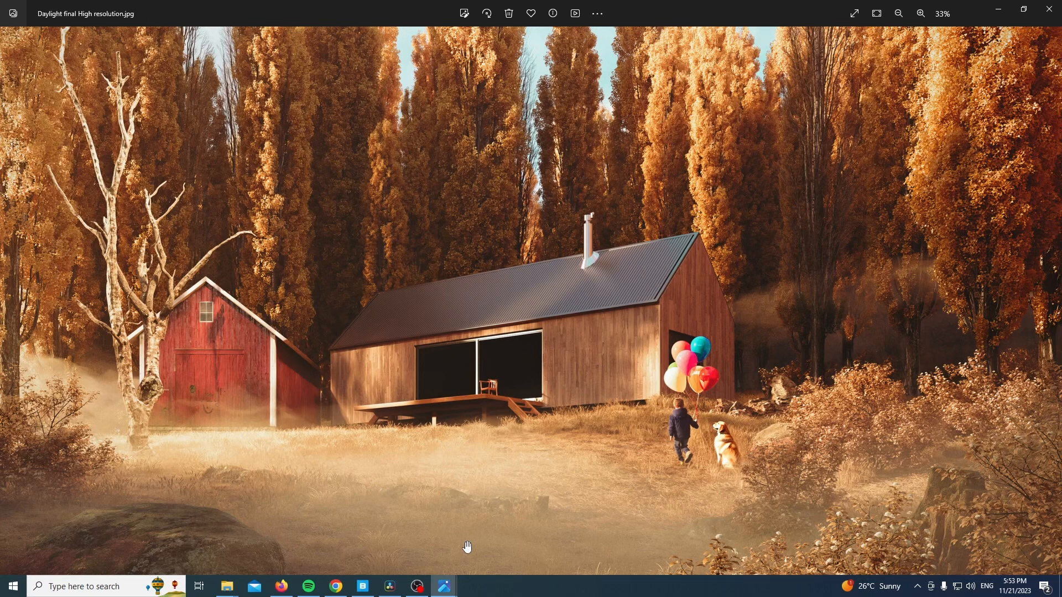
Switch to the Test2.jpg render and examine the cabin, path and surrounding pine forest up close
mouse_move(444, 587)
left_click(412, 539)
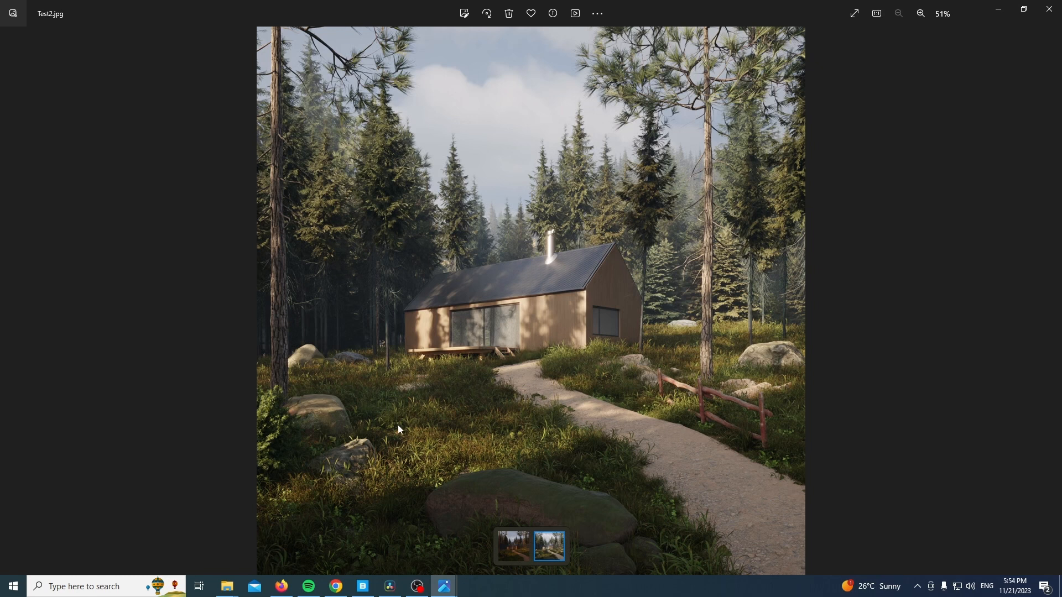
scroll(398, 429, "up", 5)
scroll(422, 374, "down", 4)
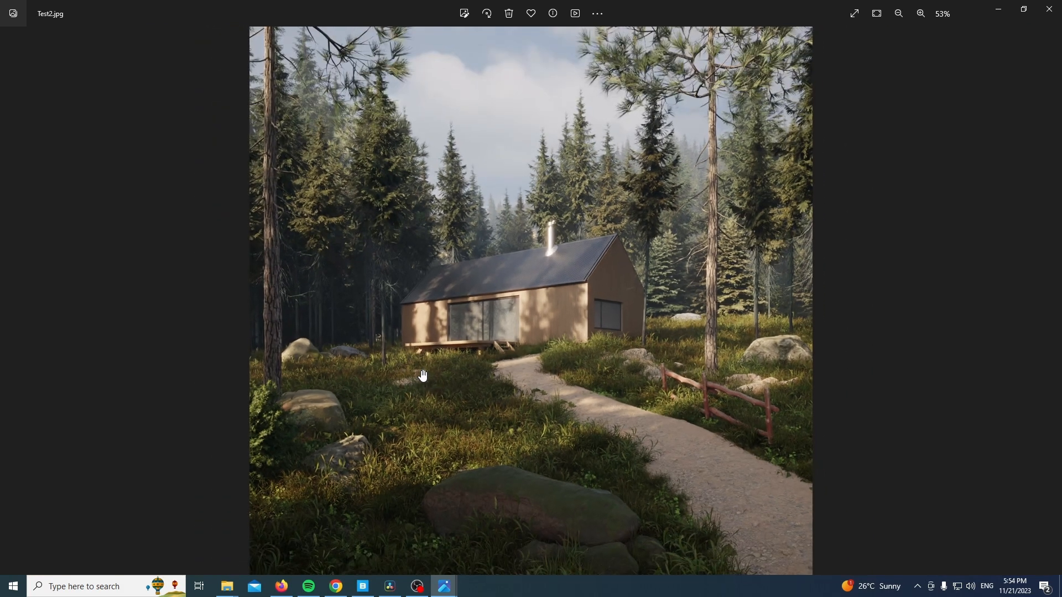
scroll(422, 376, "down", 1)
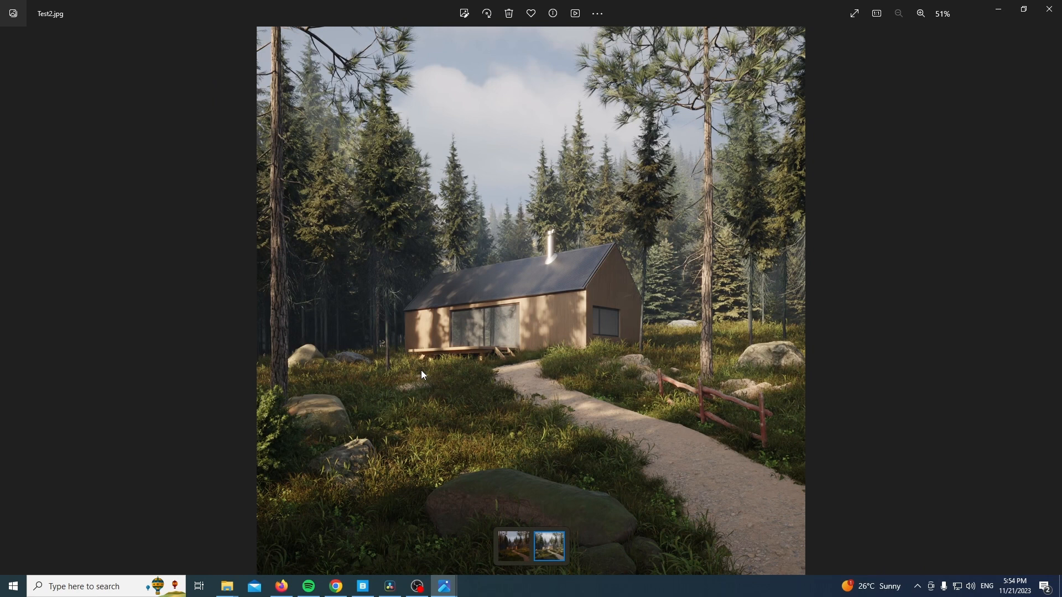
scroll(546, 301, "up", 2)
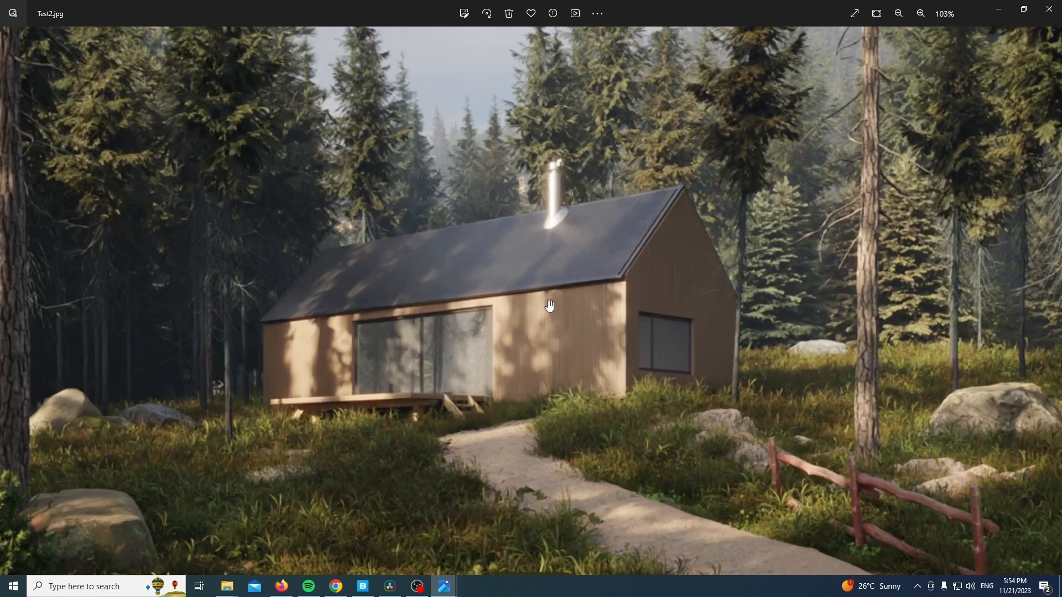
scroll(496, 312, "down", 2)
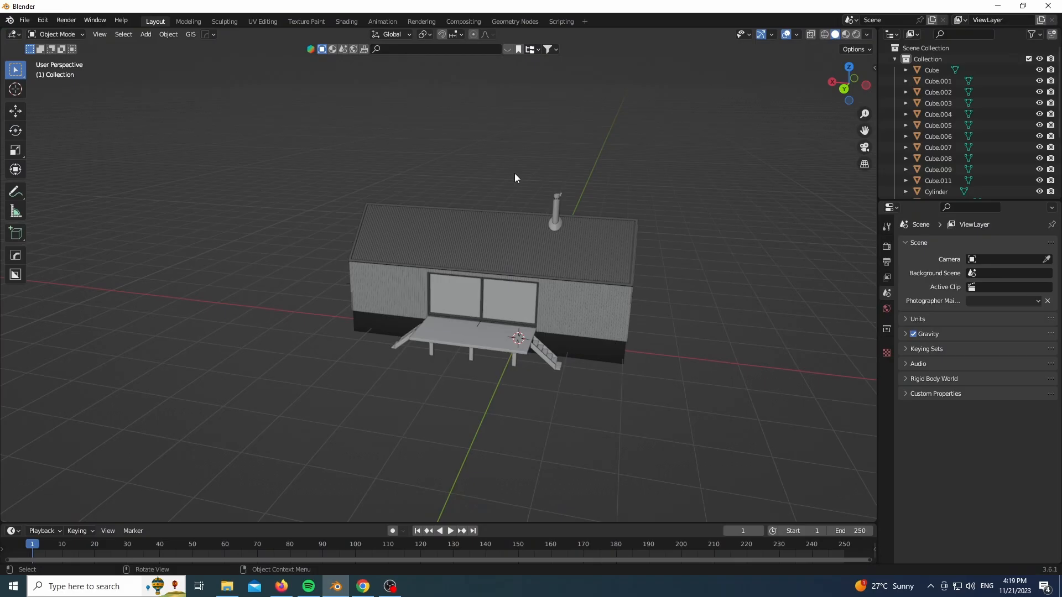
Add a plane as the ground under the house in Blender and scale it by 20
key("shift+a")
left_click(537, 147)
type("s20")
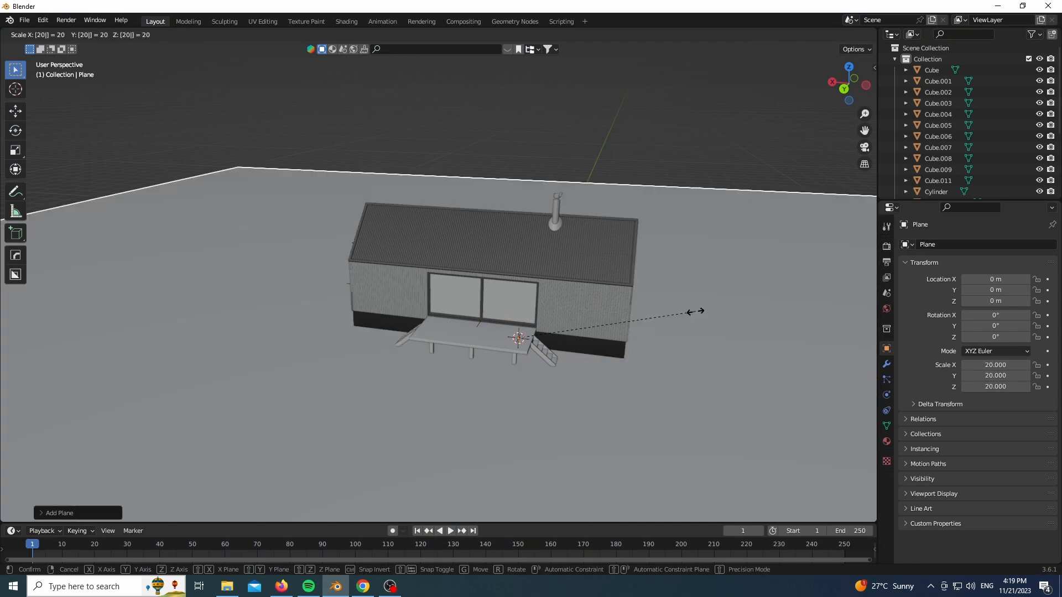
key("Return")
Subdivide the ground plane with 20 cuts
scroll(478, 264, "down", 5)
key("Tab")
right_click(533, 291)
left_click(533, 291)
left_click(44, 516)
left_click_drag(141, 437, 180, 437)
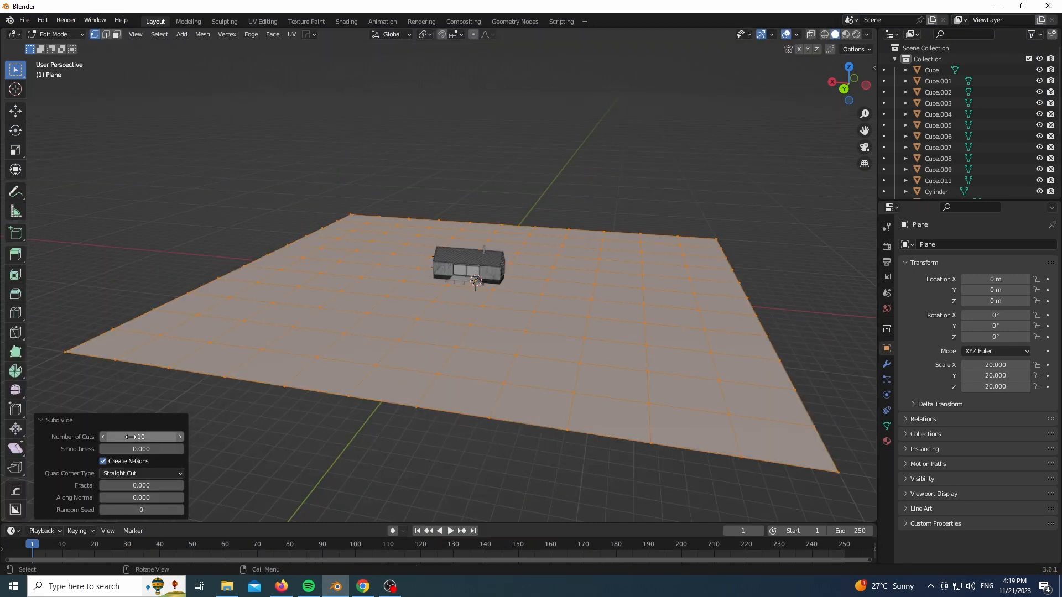
scroll(418, 336, "up", 1)
middle_click_drag(556, 315, 581, 320)
scroll(328, 284, "down", 3)
left_click(168, 436)
type("20")
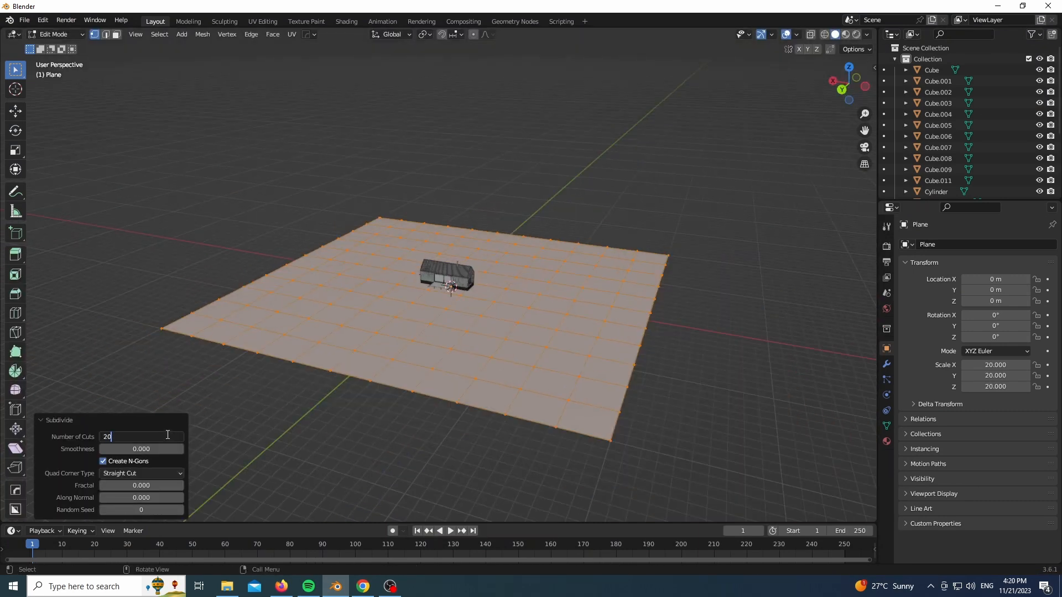
key("Return")
Enable proportional editing and lower a patch of vertices near the front corner of the ground plane along Z
scroll(423, 405, "up", 1)
left_click(714, 480)
left_click_drag(613, 487, 489, 354)
key("o")
key("g")
key("x")
key("z")
scroll(528, 354, "down", 20)
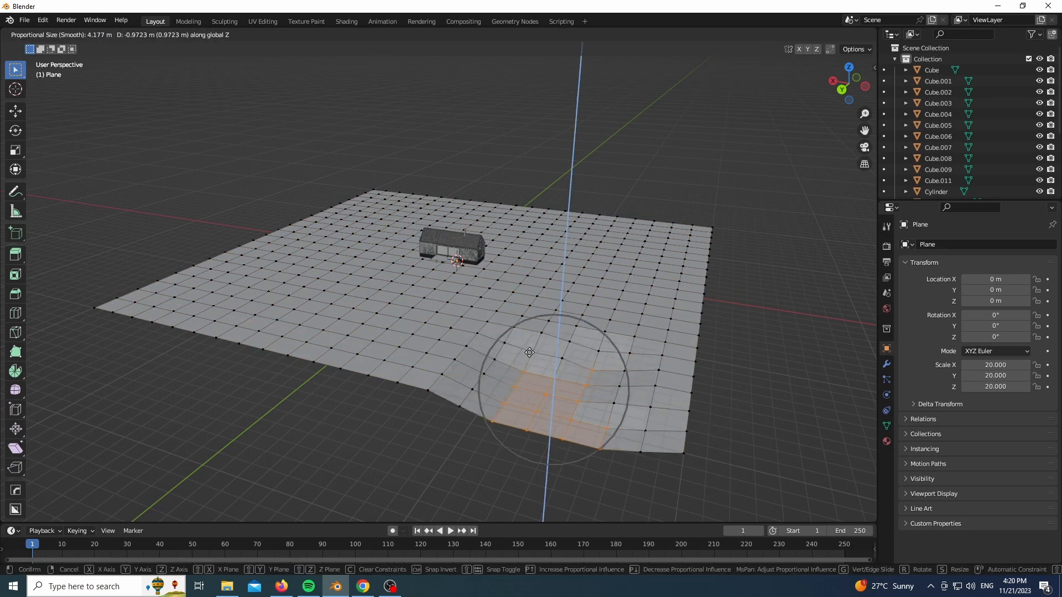
left_click(524, 361)
Move vertex patches along the front, back and side edges of the ground with proportional editing to form gentle slopes
left_click_drag(365, 382, 423, 436)
key("g")
left_click(435, 368)
left_click_drag(346, 178, 401, 208)
key("g")
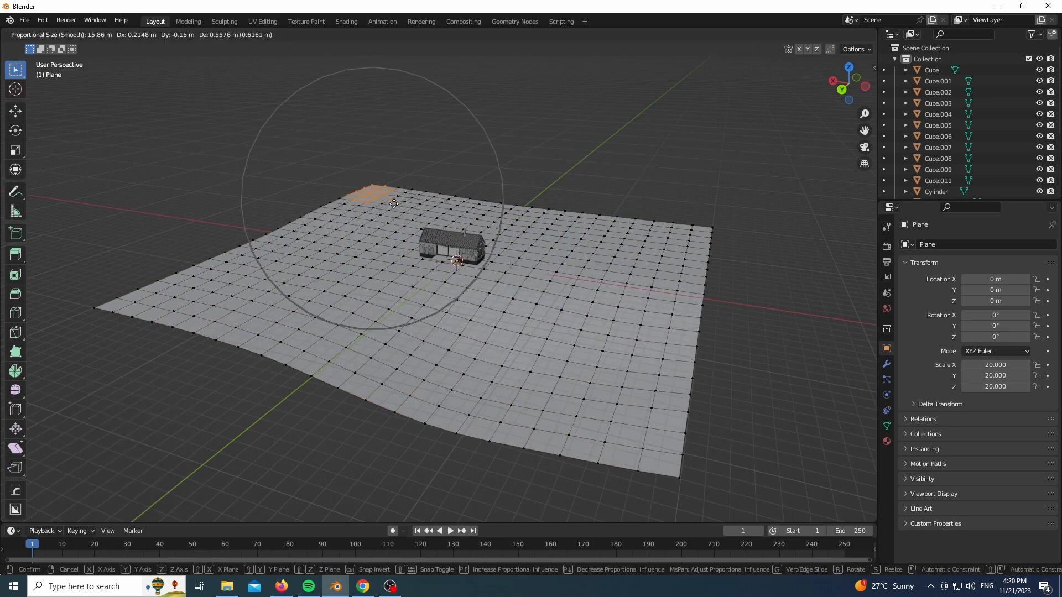
left_click_drag(259, 213, 297, 245)
key("g")
left_click_drag(617, 208, 676, 249)
key("g")
Shift the vertices on either side in front of the house with a smaller proportional radius to add uneven terrain
scroll(647, 232, "up", 5)
scroll(388, 291, "up", 4)
left_click_drag(341, 241, 462, 313)
key("g")
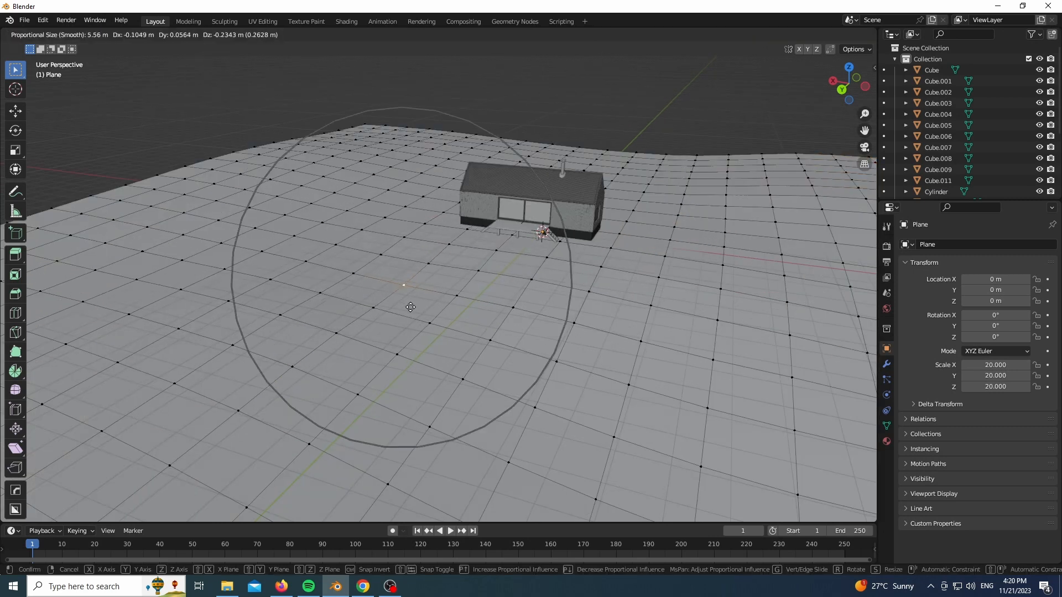
left_click_drag(754, 309, 825, 362)
key("g")
Shade the ground plane smooth and add a Subdivision Surface modifier to it
scroll(365, 238, "down", 4)
key("Tab")
right_click(489, 253)
left_click(489, 253)
left_click(886, 364)
left_click(936, 244)
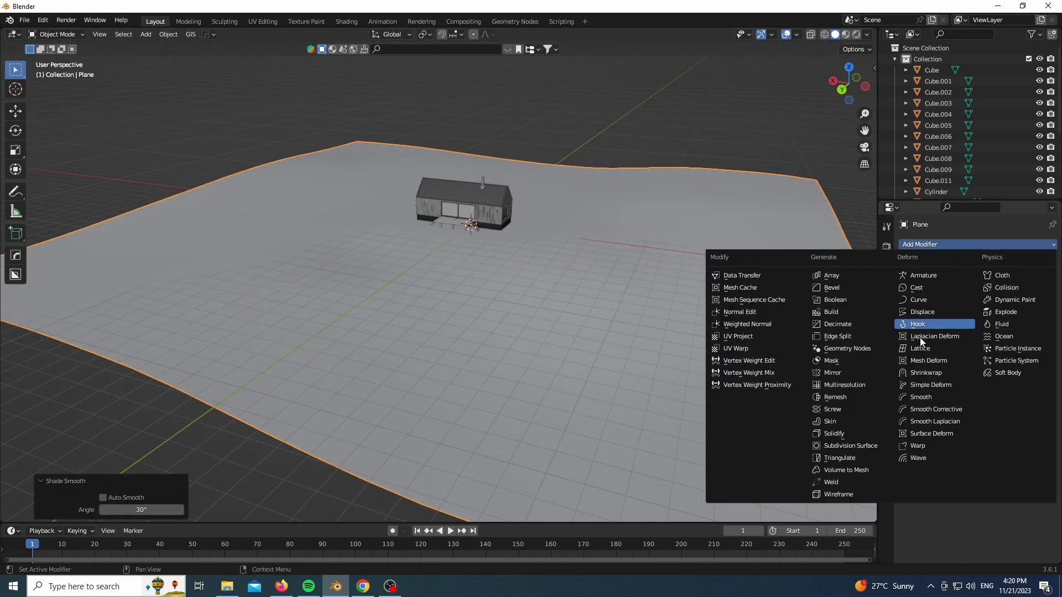
left_click(852, 445)
Add a camera in top view and move it to about X -13.3 m, Y 17.1 m, beyond the deck side
key("KP_7")
scroll(501, 232, "down", 2)
key("shift+a")
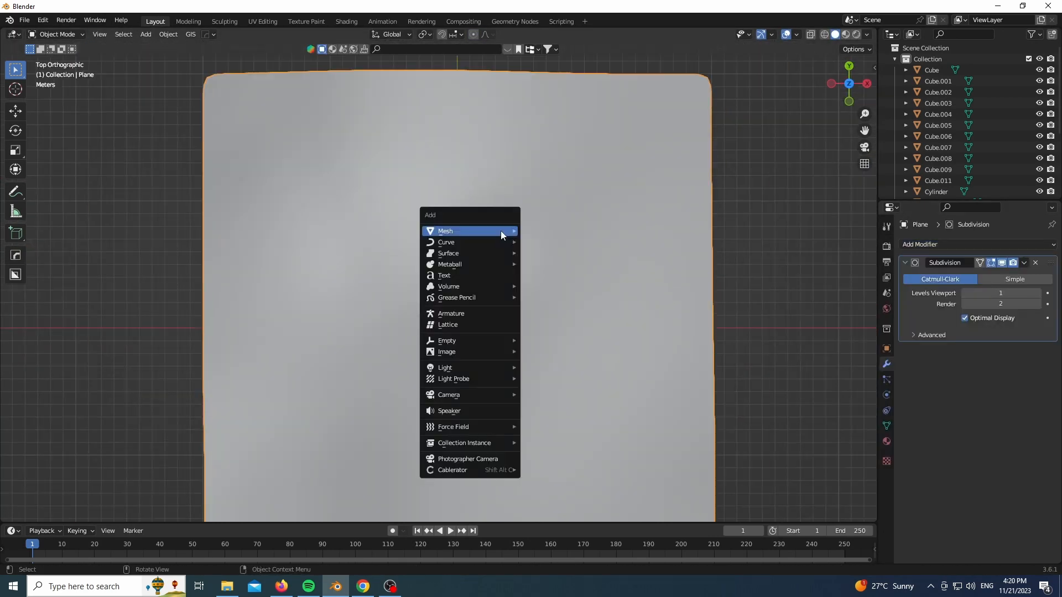
mouse_move(488, 395)
left_click(536, 394)
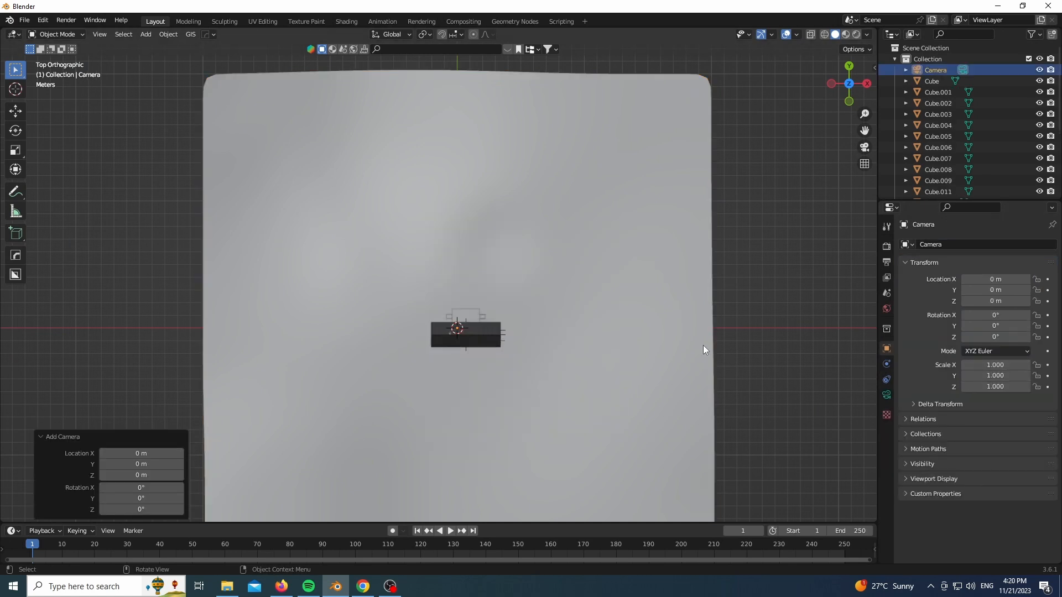
key("g")
left_click(534, 124)
Rotate the camera 90° about X and about -130° about Z so it faces the house
key("r")
key("x")
key("9")
key("0")
key("Return")
key("r")
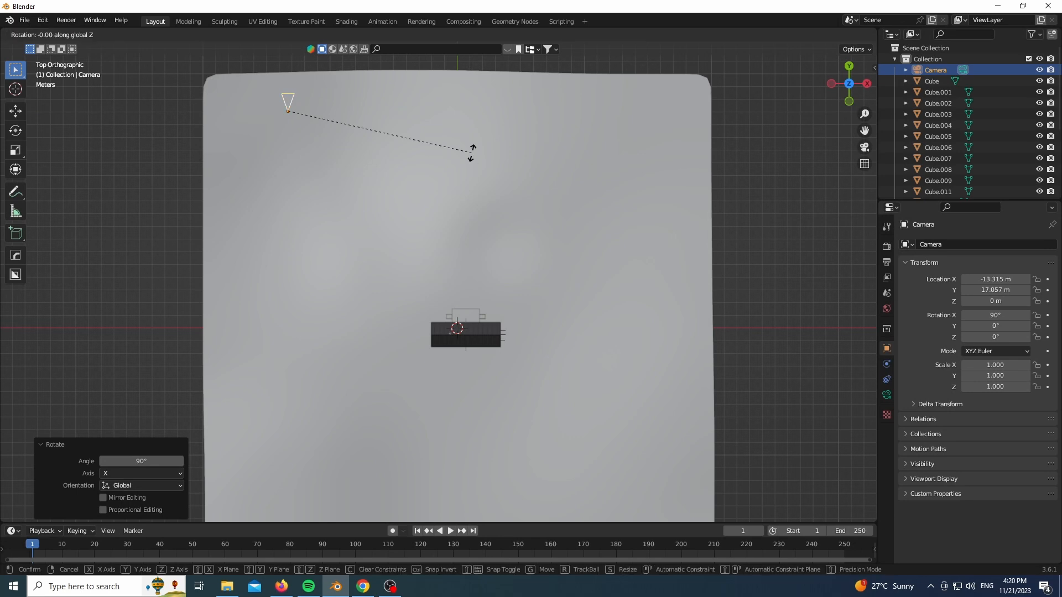
left_click(470, 154)
Refine the camera placement to about X -15 m, Y 14.7 m with a Z rotation of about -128.6°
key("g")
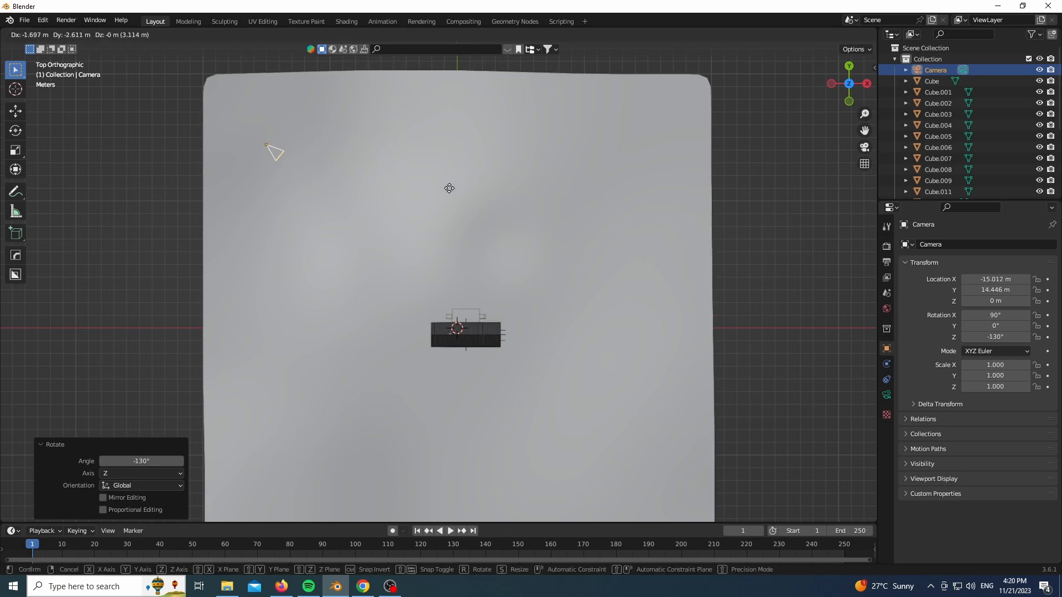
left_click(450, 184)
key("r")
left_click(473, 191)
Look through the camera, lower it about 1.8 m along Z and raise it by 1.5 m
key("KP_0")
key("g")
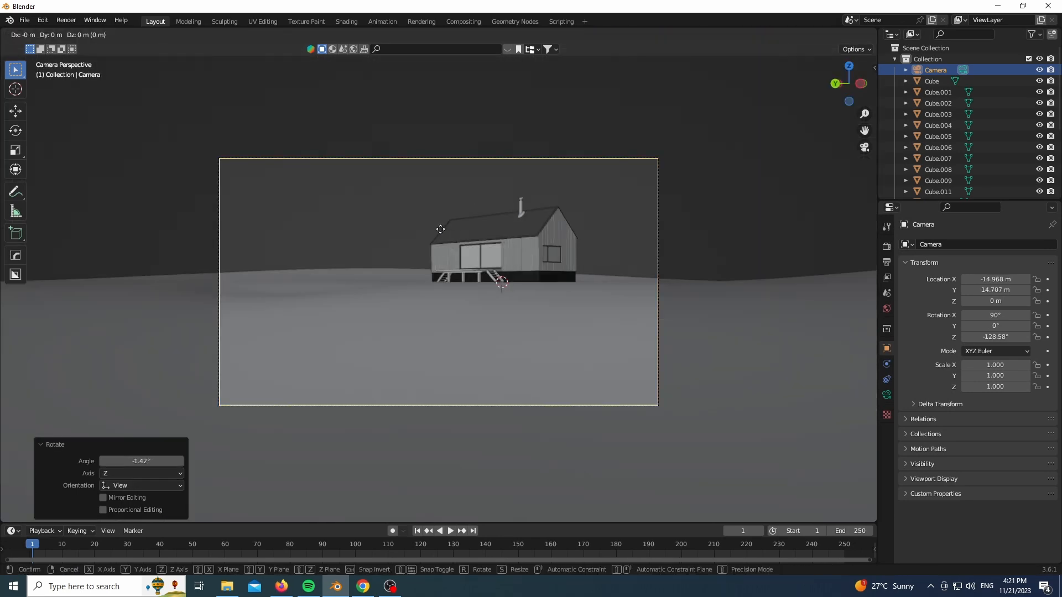
key("z")
left_click(426, 283)
type("g")
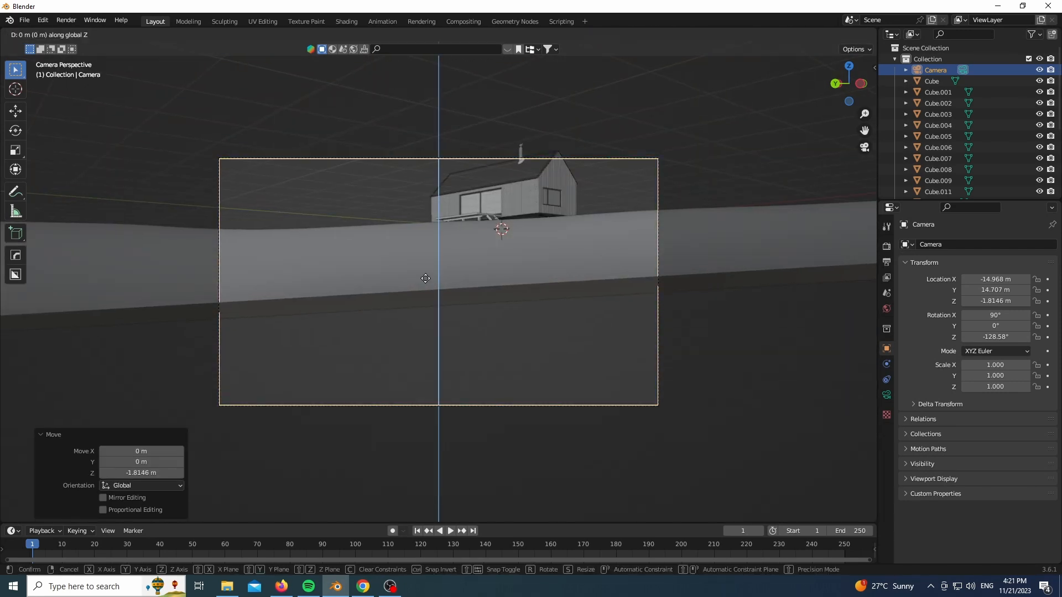
type("z1.5")
left_click(425, 278)
Rotate the camera about the global Z axis until the house sits near the centre of the frame
key("r")
key("z")
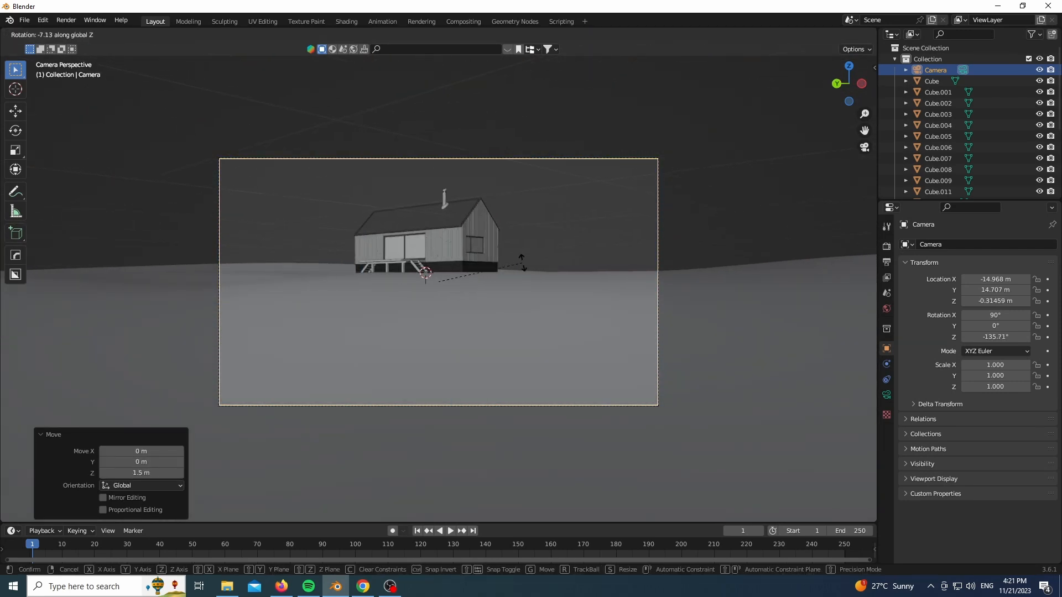
left_click(523, 278)
Lower the terrain around the camera using proportional editing with a radius of about 9 m
left_click_drag(849, 84, 769, 119)
scroll(509, 277, "down", 5)
scroll(509, 277, "up", 3)
left_click(515, 278)
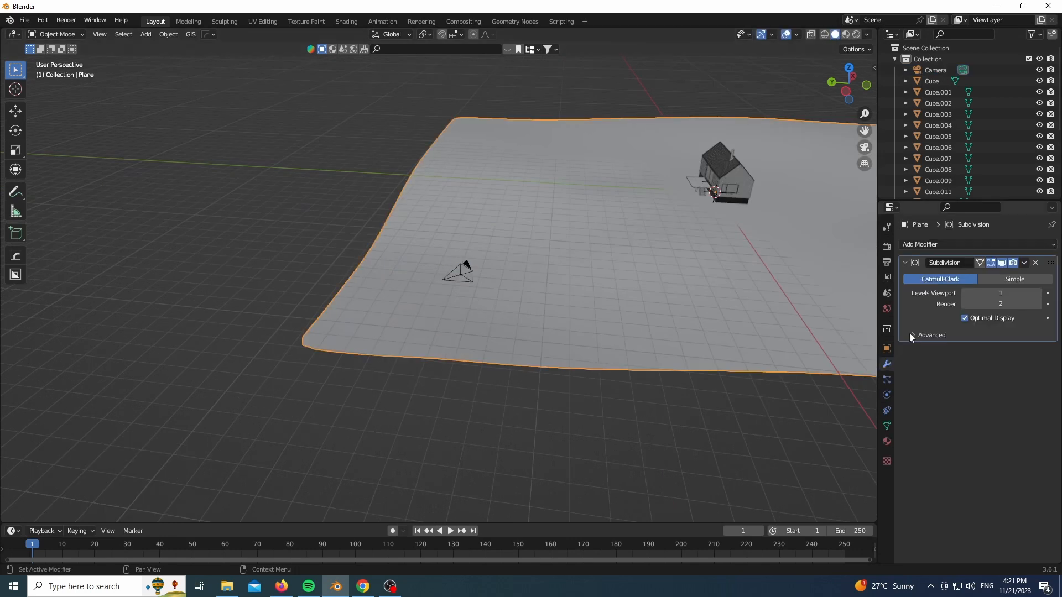
key("Tab")
key("g")
scroll(650, 250, "down", 5)
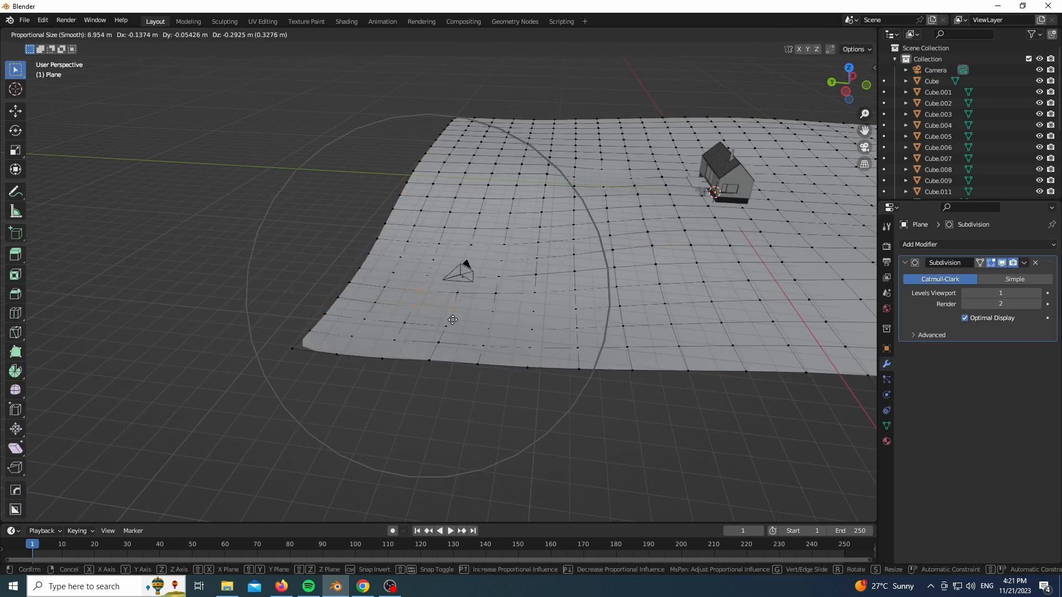
left_click(650, 250)
Raise a ground vertex behind the camera area by about 0.38 m with a proportional size of about 4.6 m
left_click(509, 209)
key("g")
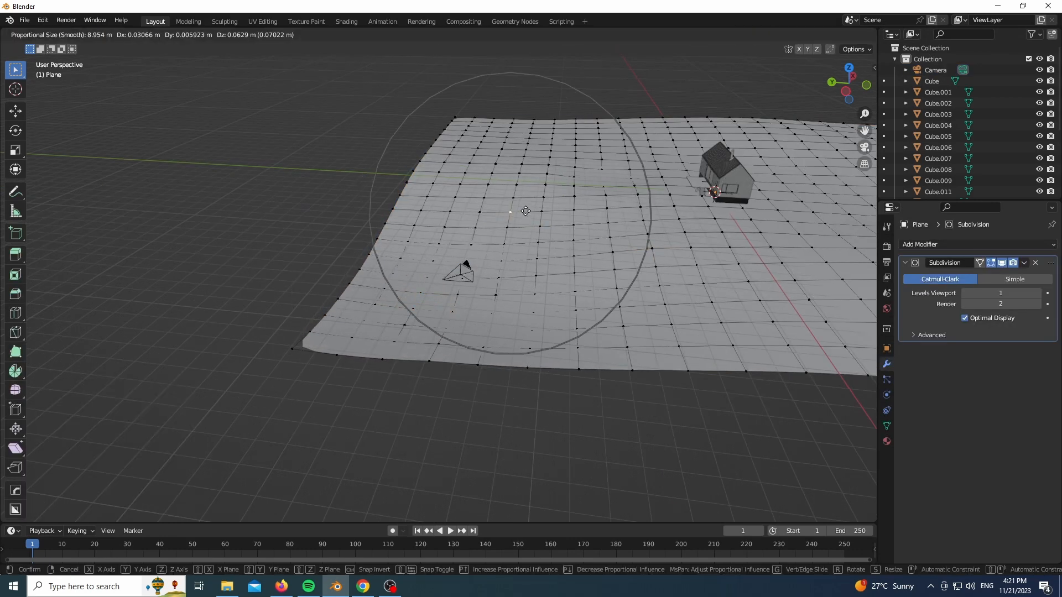
scroll(525, 209, "up", 6)
left_click(526, 208)
Raise the ground left of the house into a low hill while looking through the camera
key("KP_0")
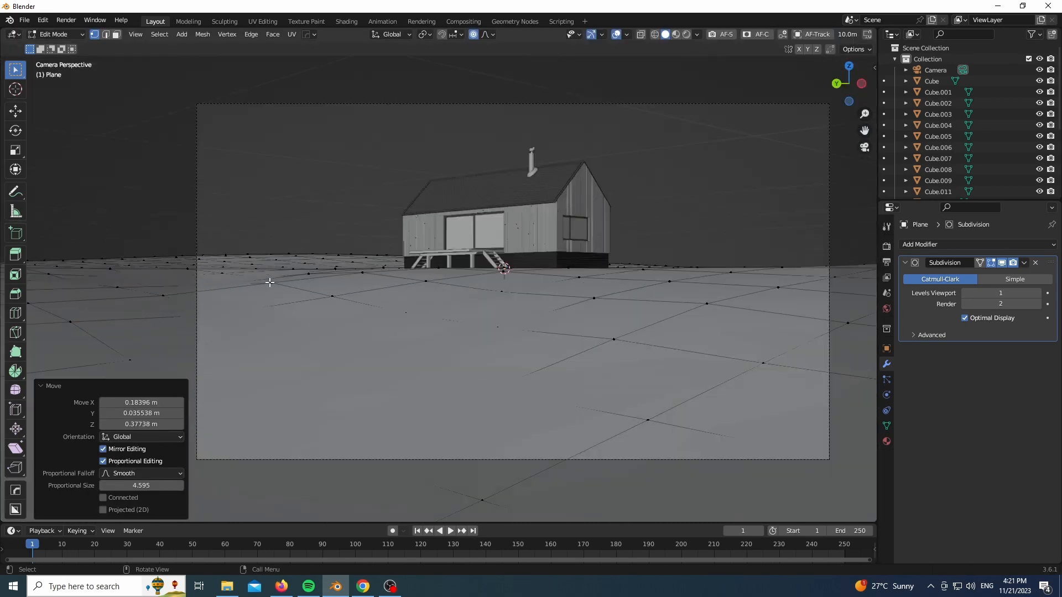
key("g")
scroll(398, 275, "up", 1)
left_click(399, 280)
scroll(398, 279, "down", 3)
scroll(325, 247, "up", 2)
left_click(338, 269)
key("g")
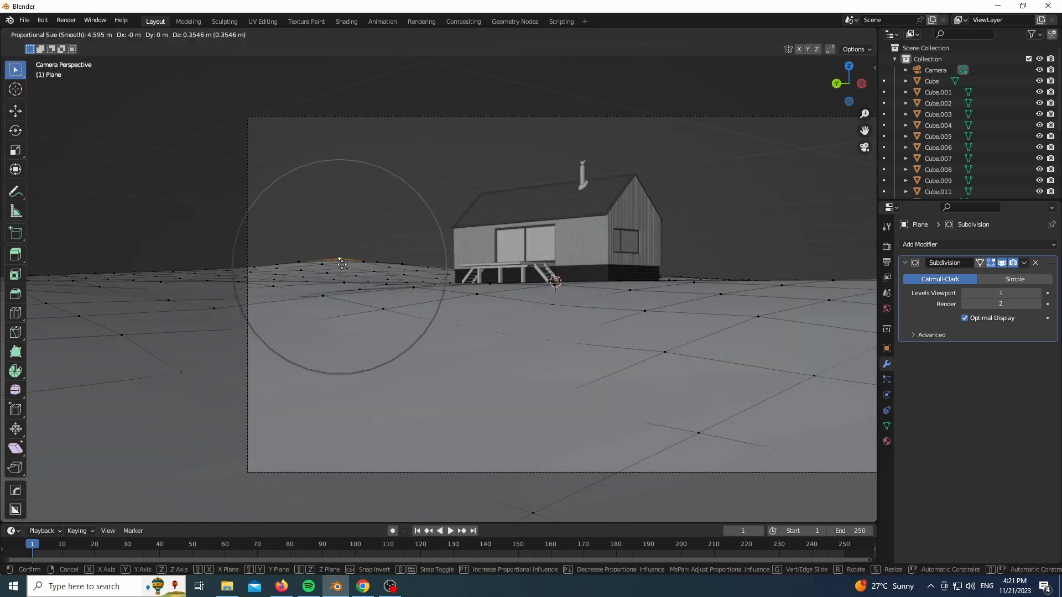
left_click(338, 259)
Raise the ground to the right of the house by about 0.36 m with proportional editing
scroll(586, 271, "down", 3)
left_click(741, 262)
key("g")
left_click(742, 249)
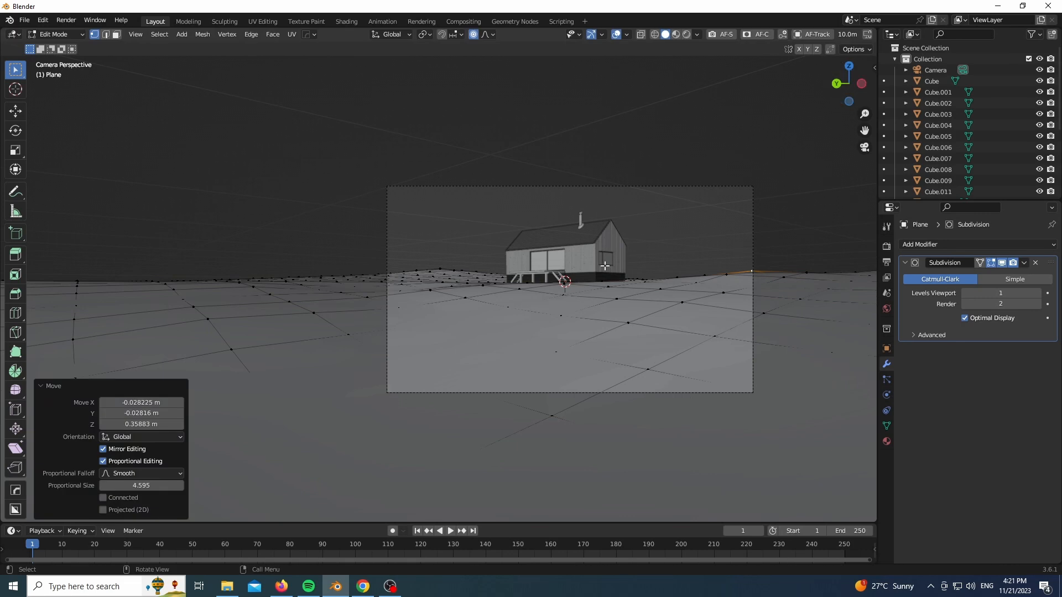
Leave mesh editing and set the camera's focal length to 45 mm
key("Tab")
left_click(741, 186)
left_click(887, 395)
double_click(990, 298)
type("45")
key("Return")
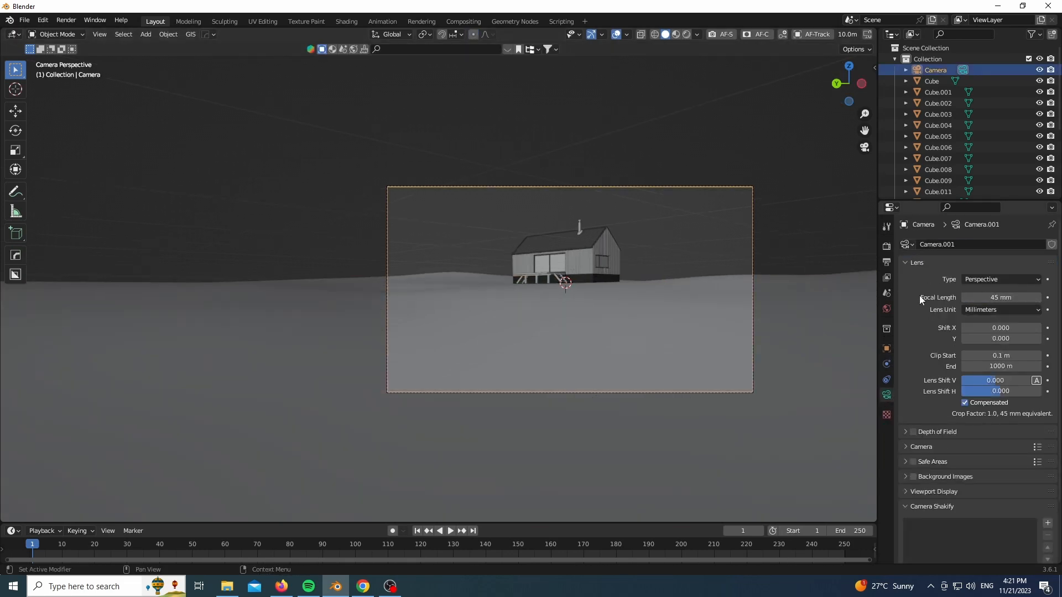
Set the render engine to Cycles and the render device to GPU Compute
scroll(597, 324, "up", 2)
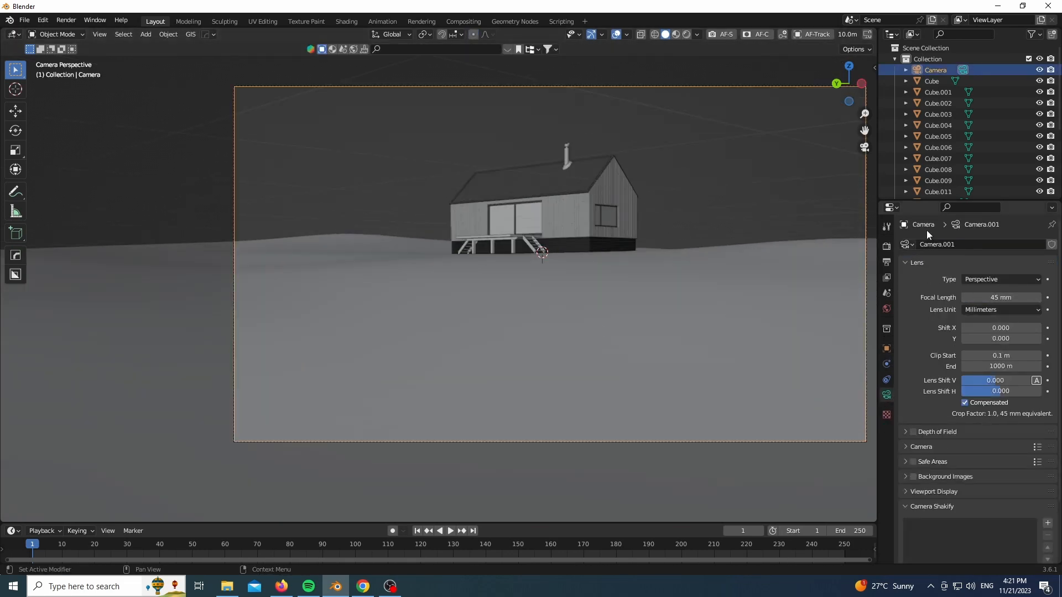
left_click(886, 246)
left_click(990, 243)
left_click(990, 278)
left_click(990, 272)
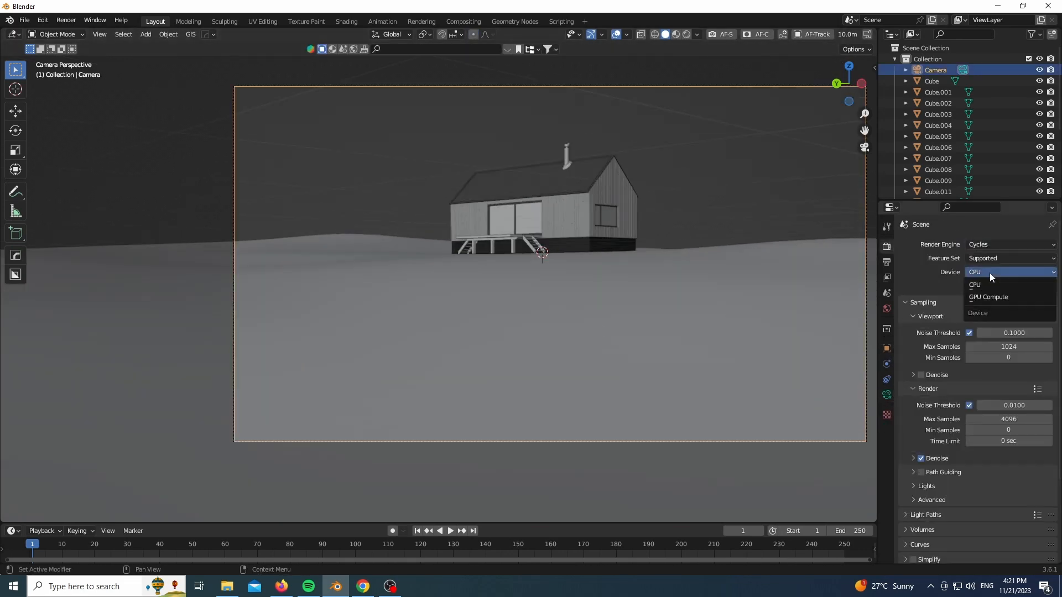
left_click(990, 294)
Set the output resolution's Y value to 1920 px for a square frame
left_click(886, 262)
double_click(995, 270)
type("19209")
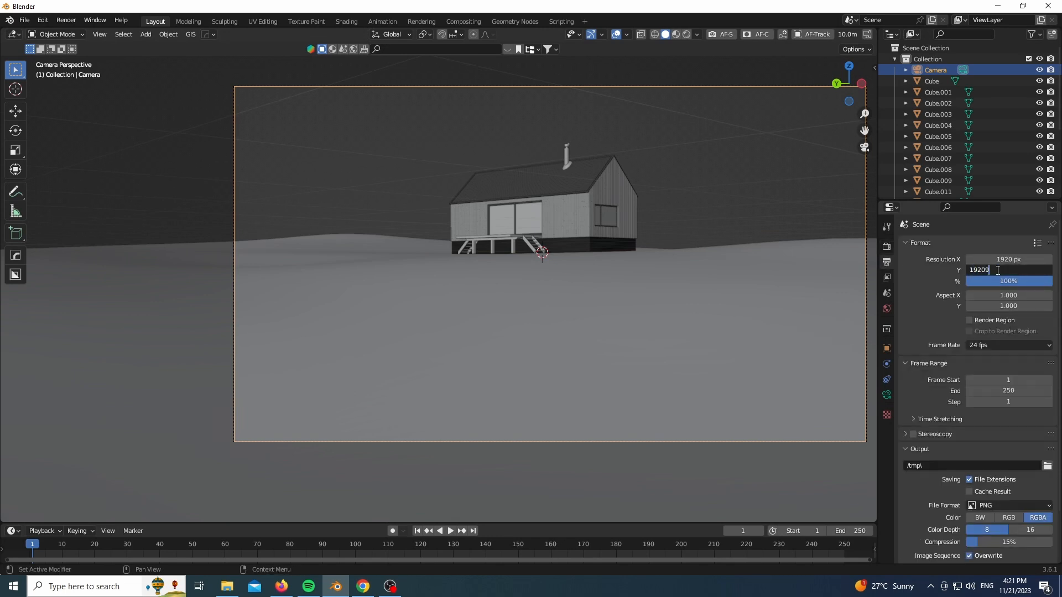
key("Return")
scroll(529, 198, "down", 2)
Turn on the Thirds composition guide in the camera's viewport display settings
left_click(887, 395)
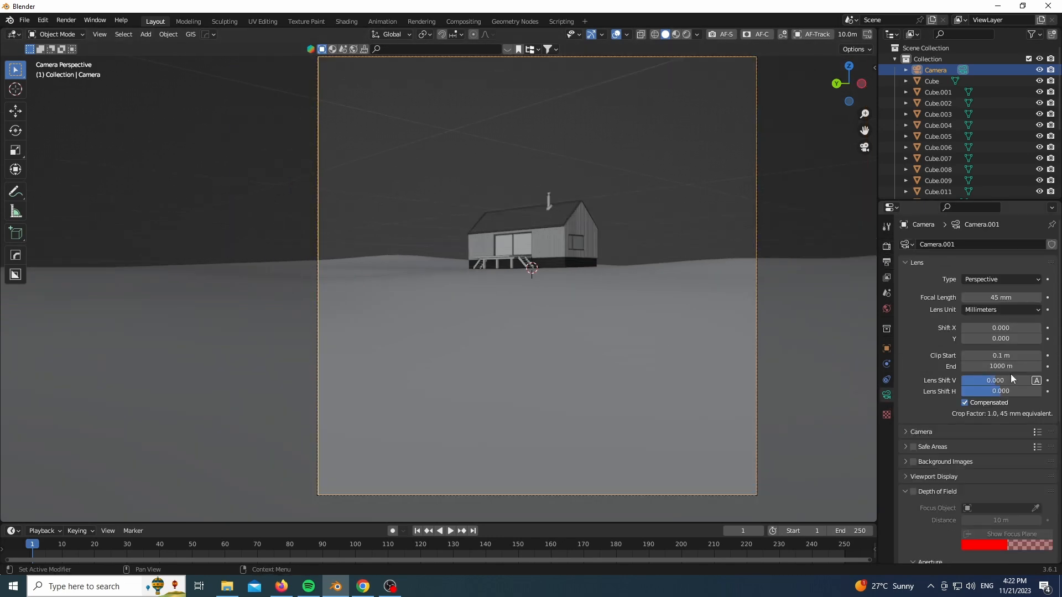
scroll(914, 379, "down", 4)
left_click(906, 388)
scroll(919, 396, "down", 4)
left_click(919, 396)
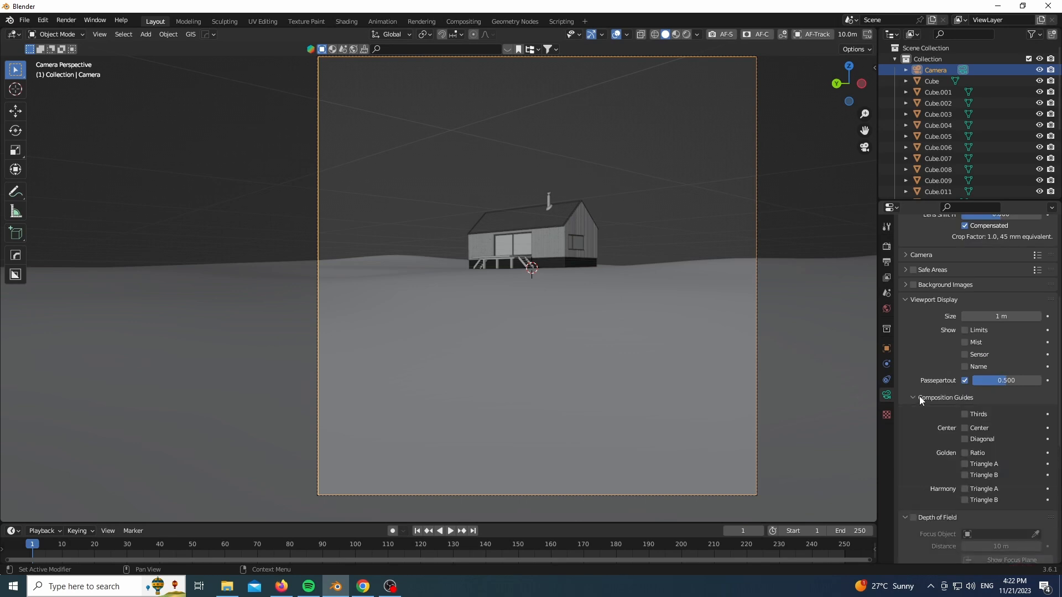
scroll(940, 381, "down", 2)
left_click(965, 370)
scroll(924, 384, "down", 6)
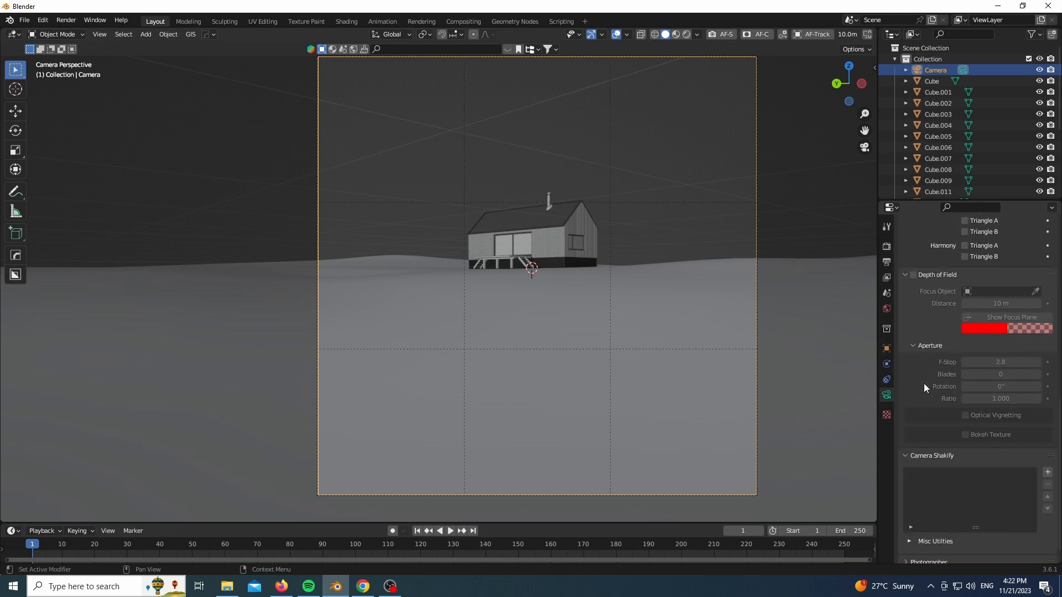
Set the camera's vertical lens shift to 0.091 and rotate the camera about 0.3° around the global Z axis
scroll(938, 372, "up", 12)
left_click_drag(976, 317, 1004, 317)
key("r")
key("z")
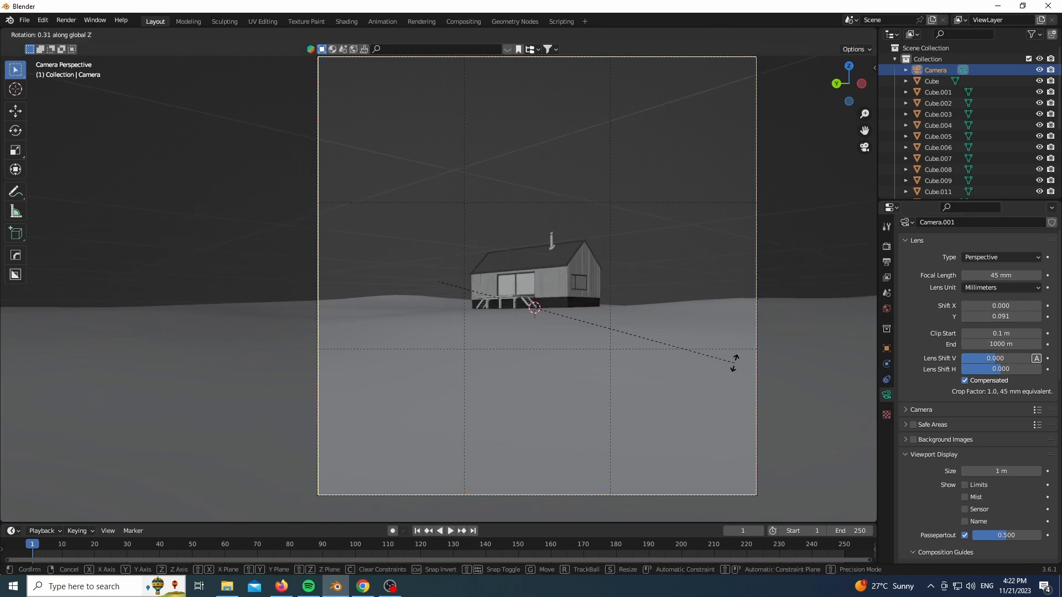
left_click(739, 360)
scroll(543, 306, "down", 1)
scroll(543, 306, "up", 1)
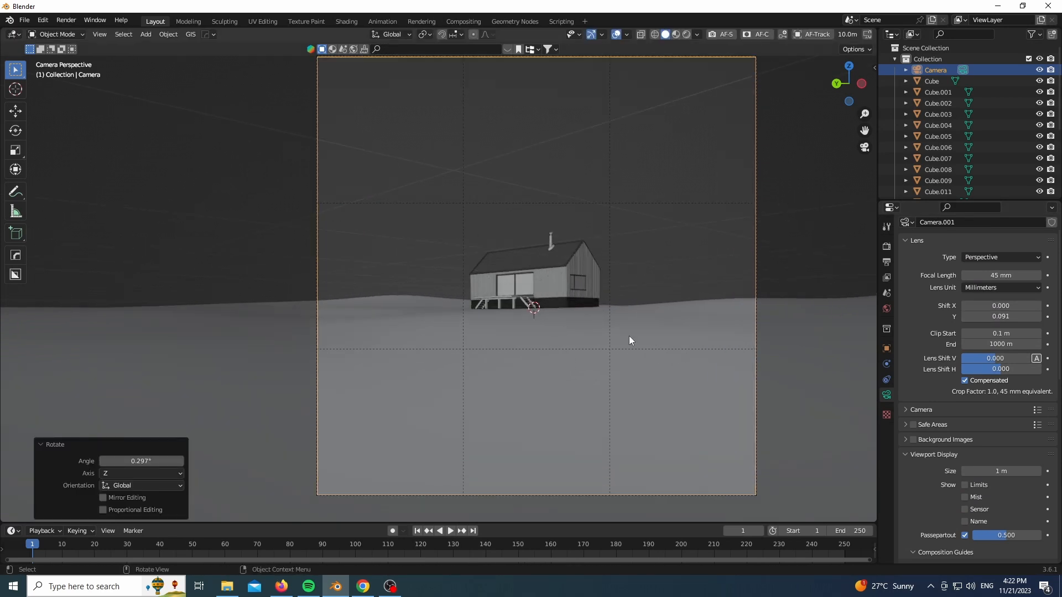
Display the viewport in rendered shading and limit rendering to a region covering the camera frame
key("z")
left_click(639, 259)
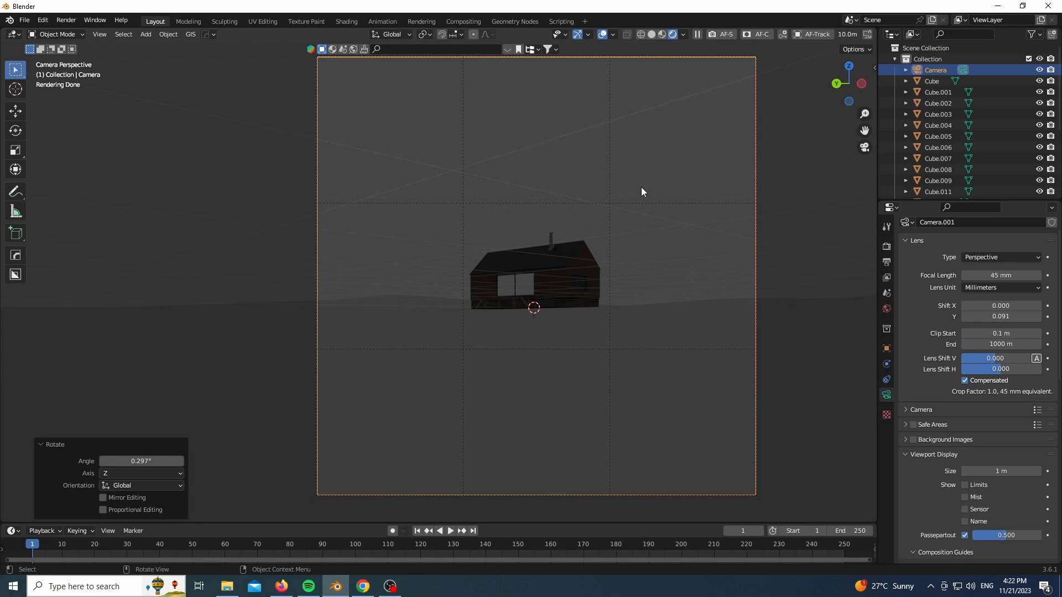
key("ctrl+b")
left_click_drag(302, 49, 781, 519)
Enable viewport denoising and assign a Sky Texture to the world background color
left_click(886, 247)
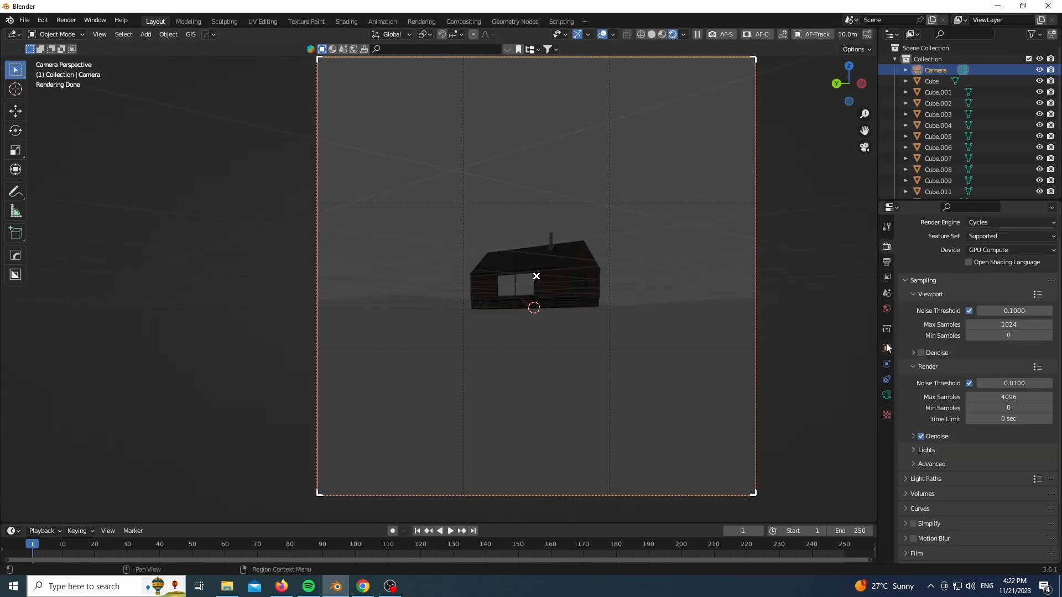
left_click(920, 353)
left_click(887, 309)
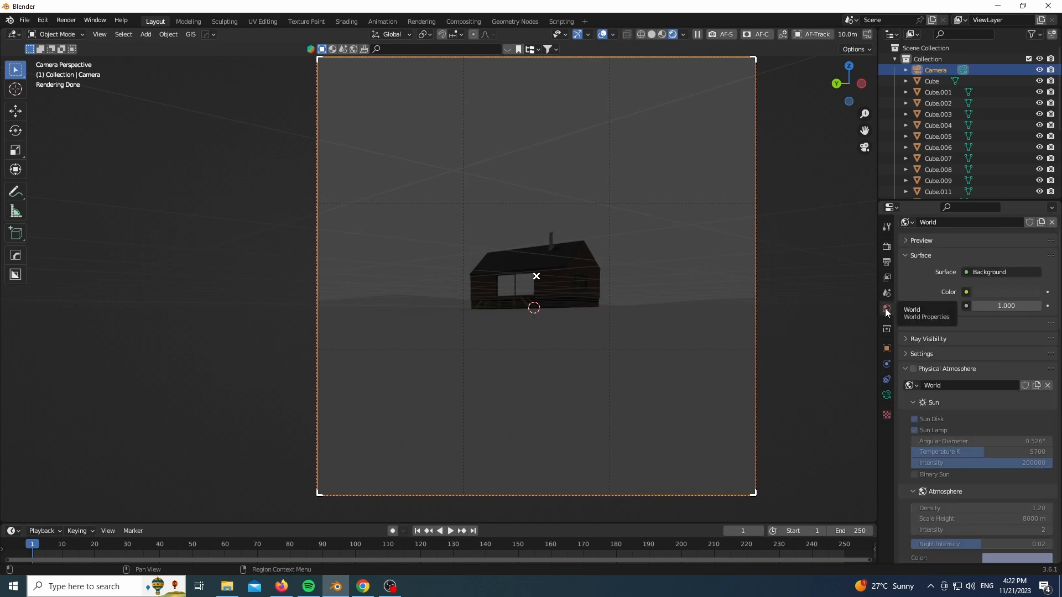
left_click(966, 292)
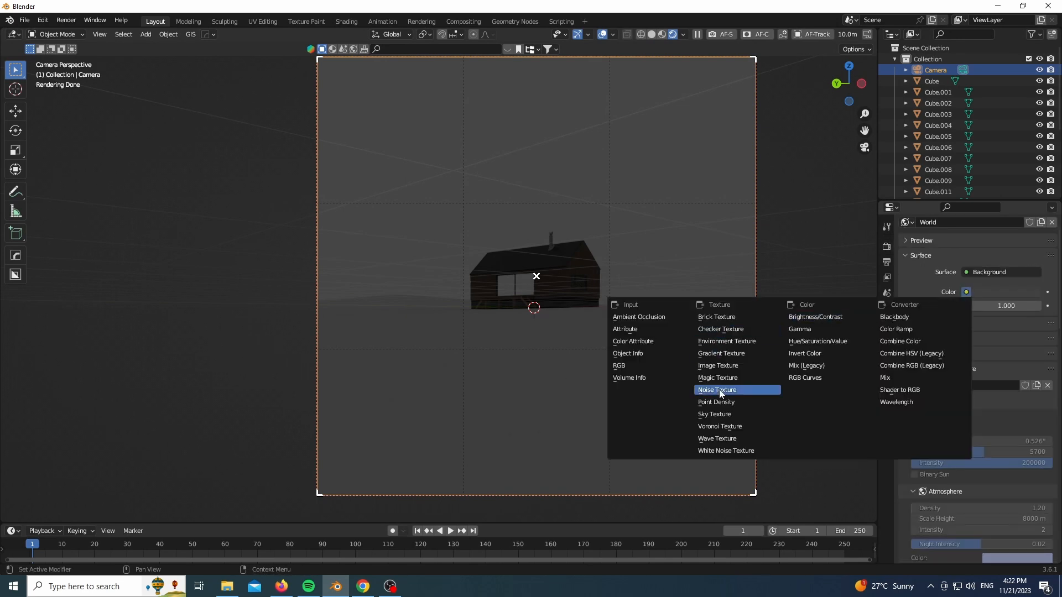
left_click(719, 414)
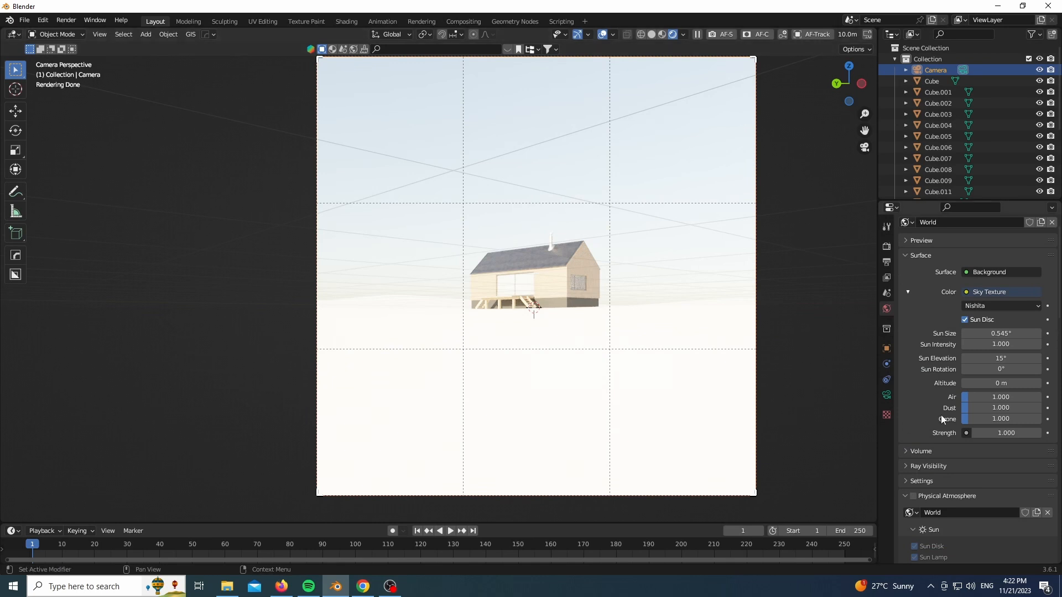
Set the world background strength to 0.4 and the sky's ozone to 4
left_click(1001, 433)
type("0.4")
key("Return")
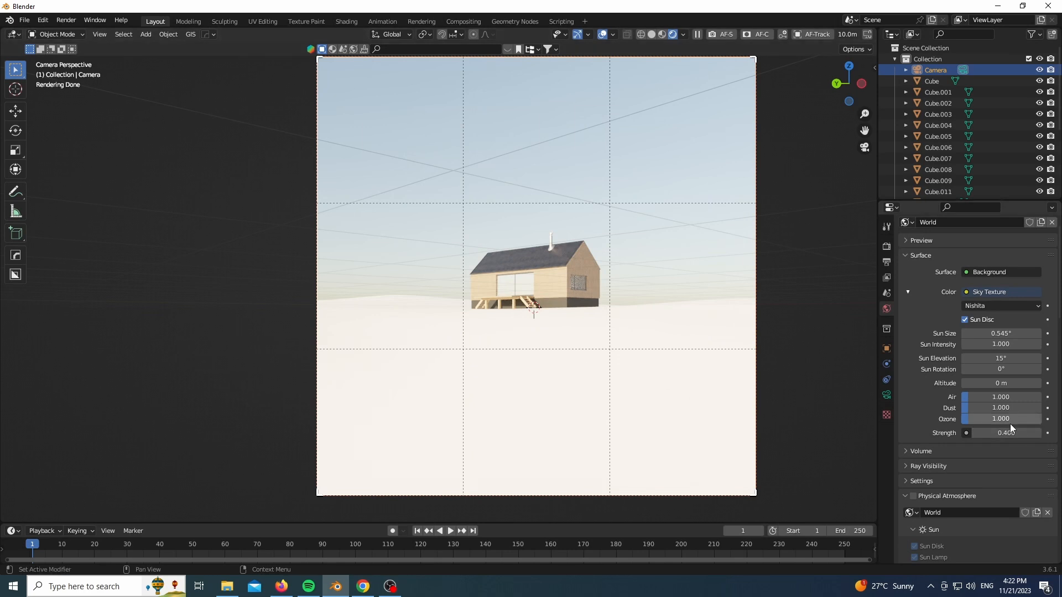
double_click(1009, 420)
type("4")
key("Return")
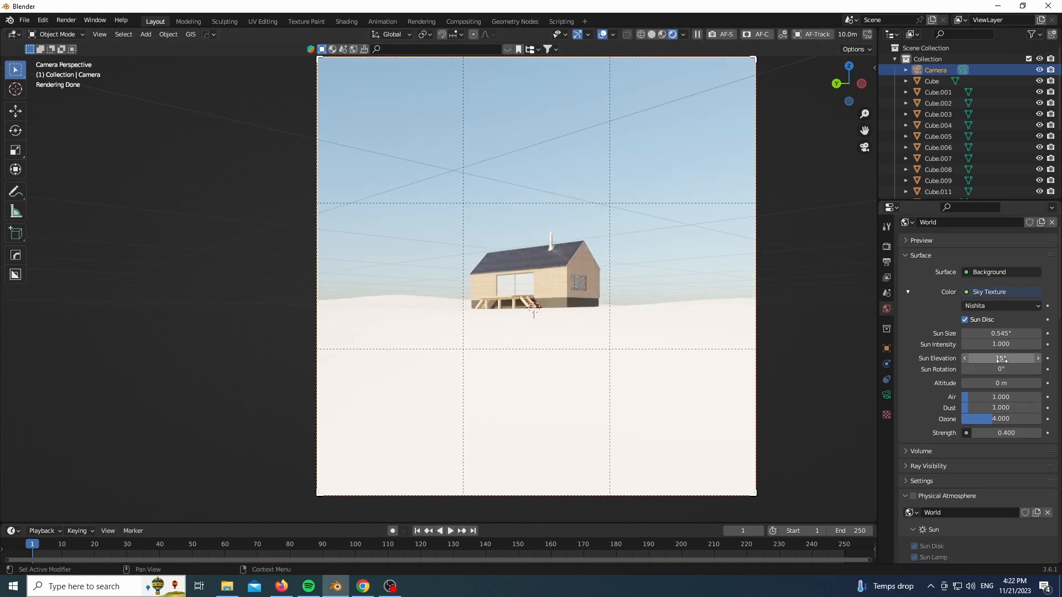
Set the Sky Texture's altitude to 2000 m
left_click(1003, 382)
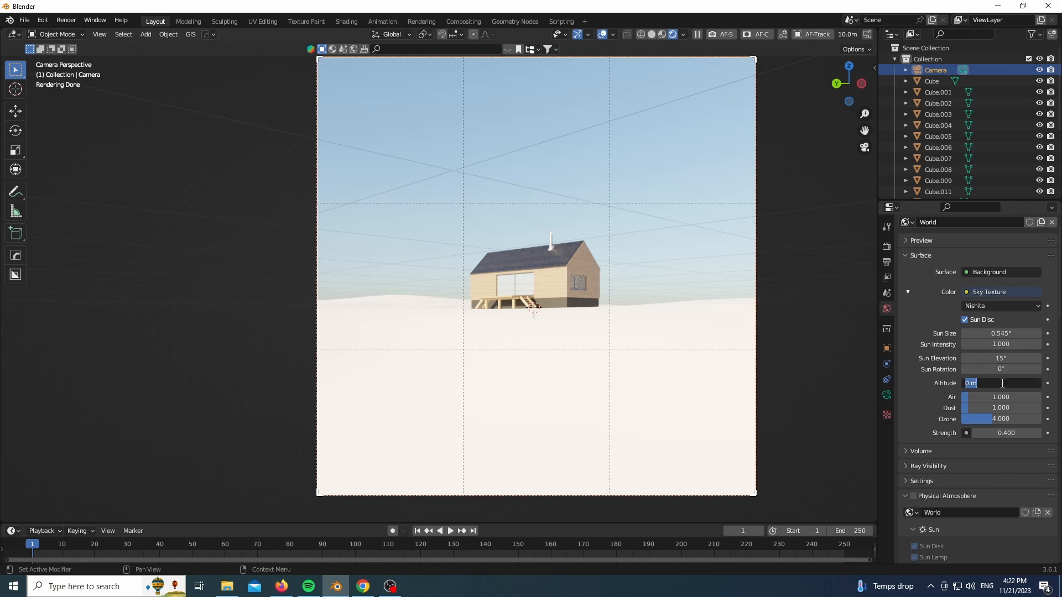
type("2000")
key("Return")
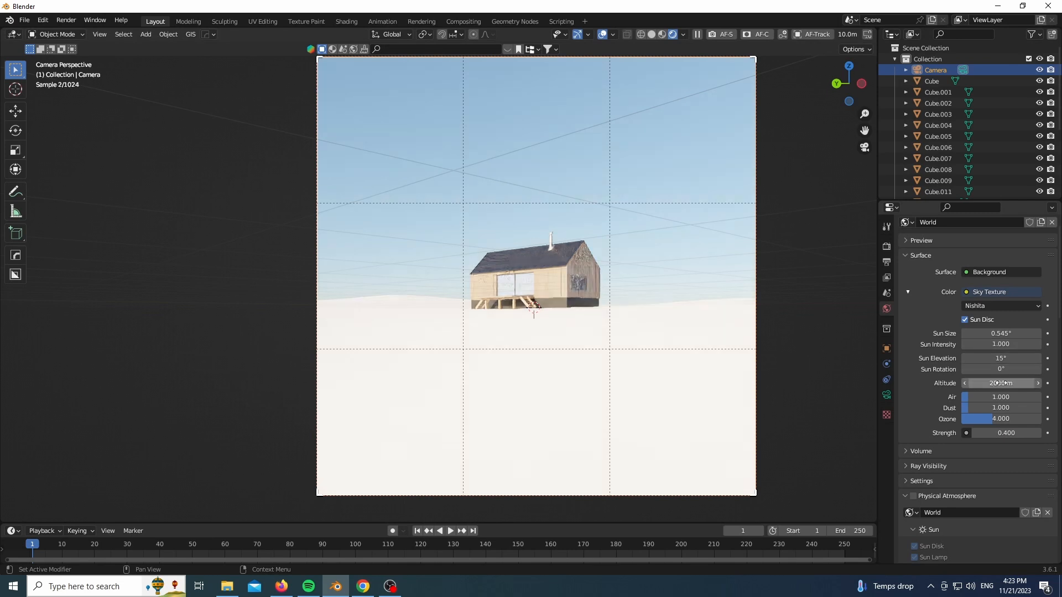
scroll(593, 365, "down", 1)
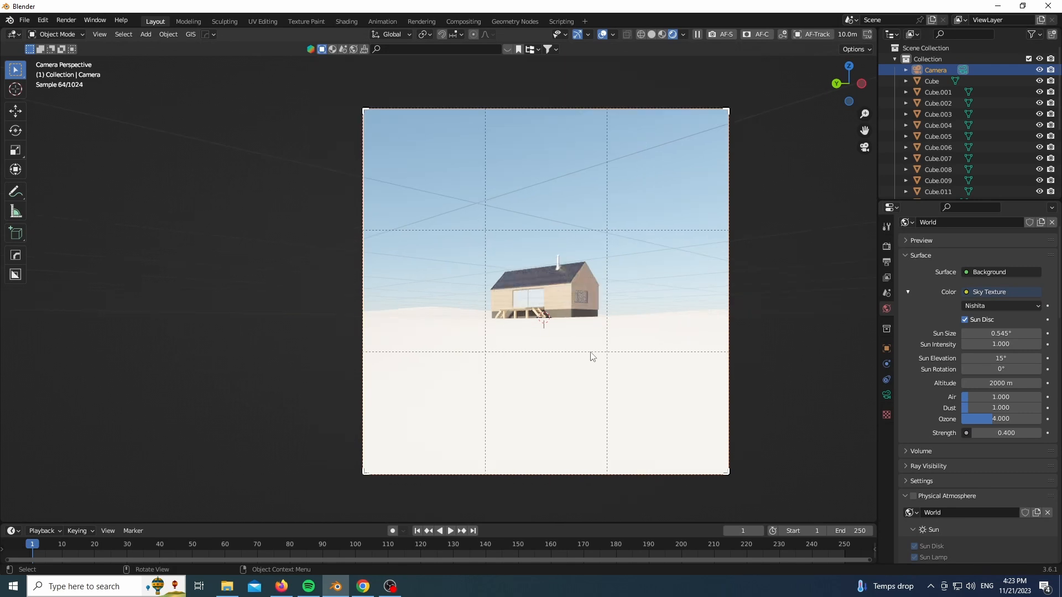
scroll(571, 310, "up", 1)
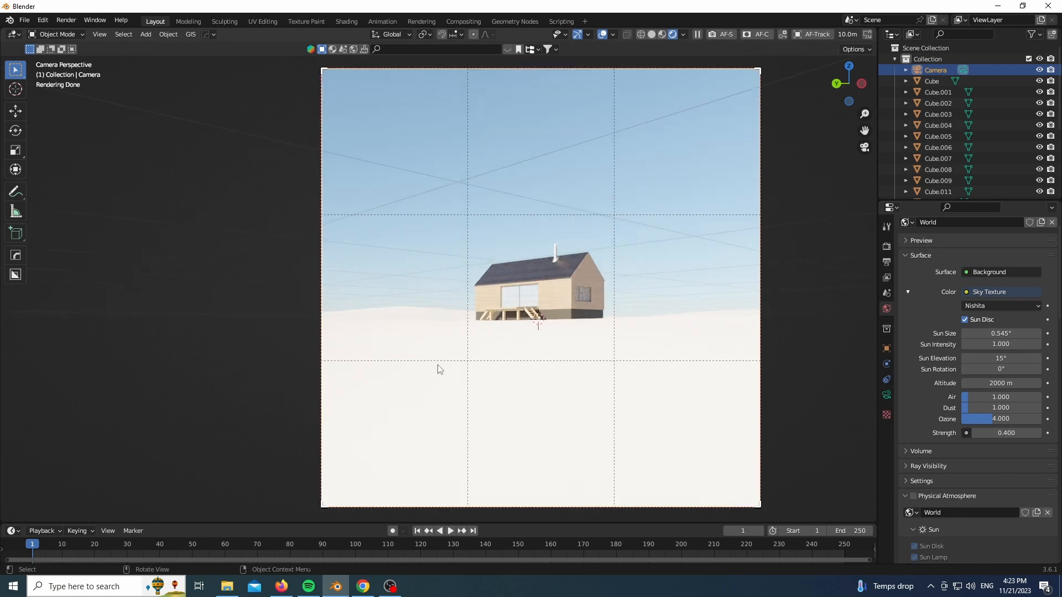
Return to solid shading and bring aerial_rocks_04_4k.blend in from File Explorer as an append source
key("z")
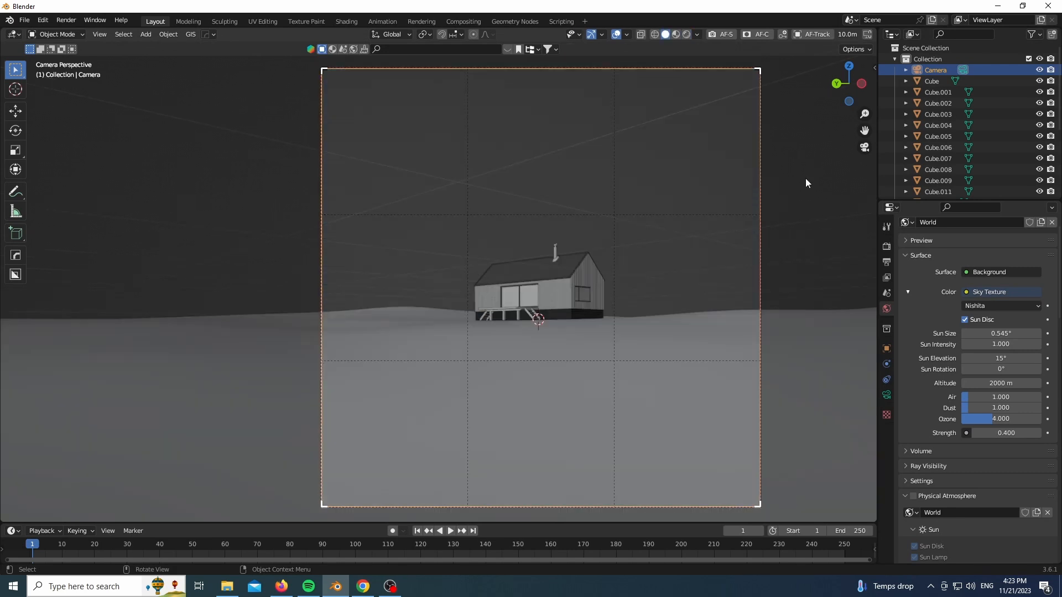
left_click_drag(849, 83, 819, 97)
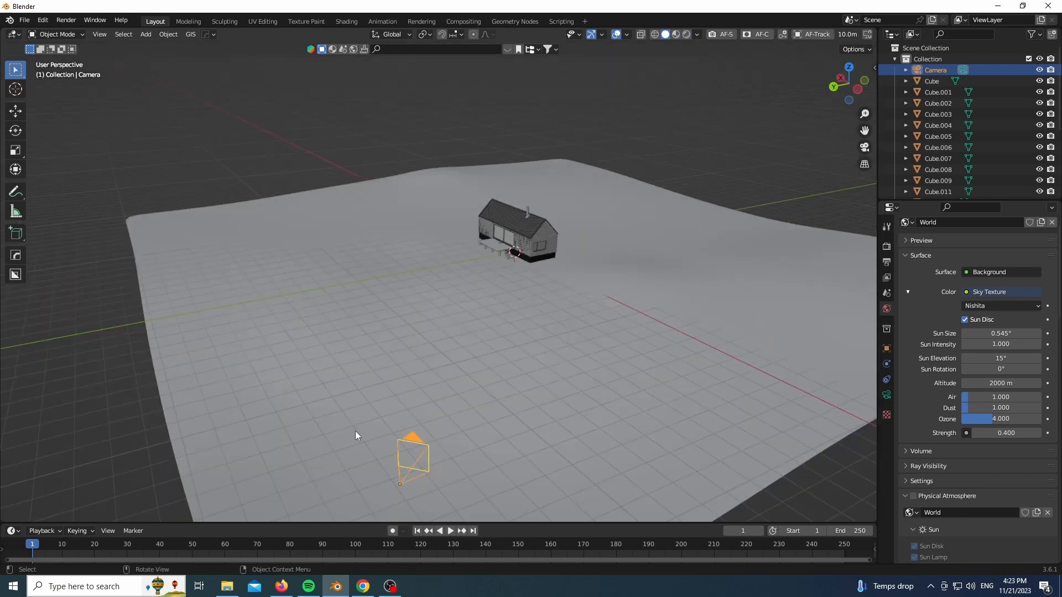
left_click(231, 585)
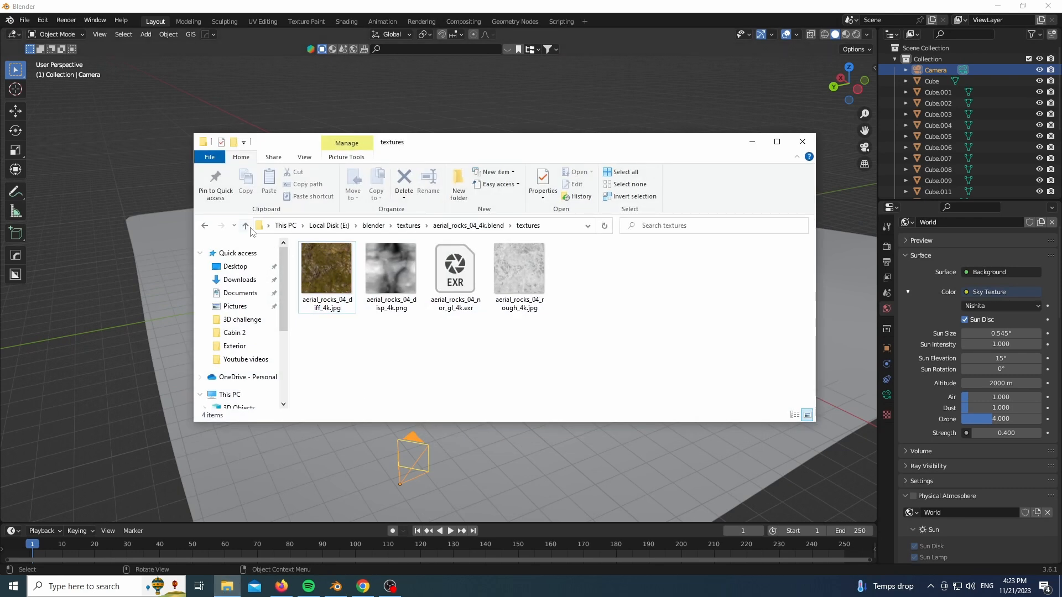
left_click(245, 226)
left_click_drag(349, 272, 109, 307)
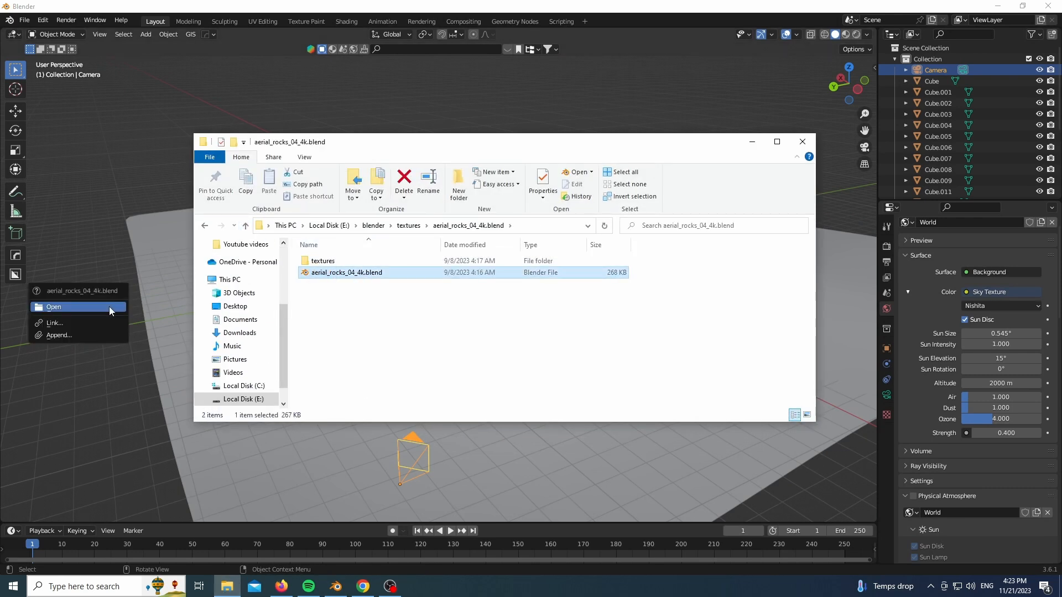
left_click(86, 337)
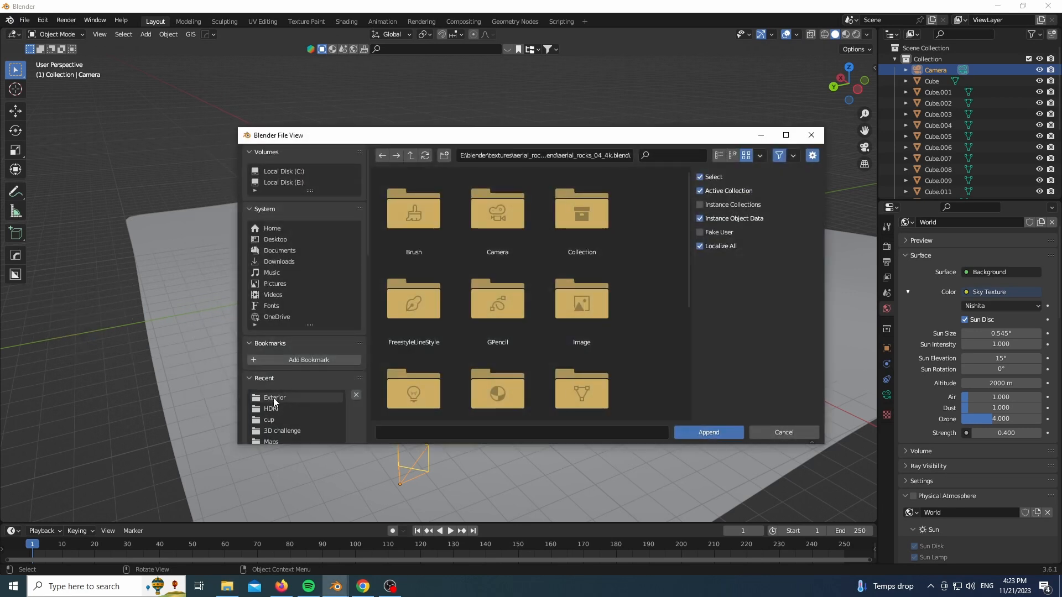
Append the aerial_rocks_04 material from the blend file's Material folder
scroll(486, 343, "down", 3)
left_click(506, 270)
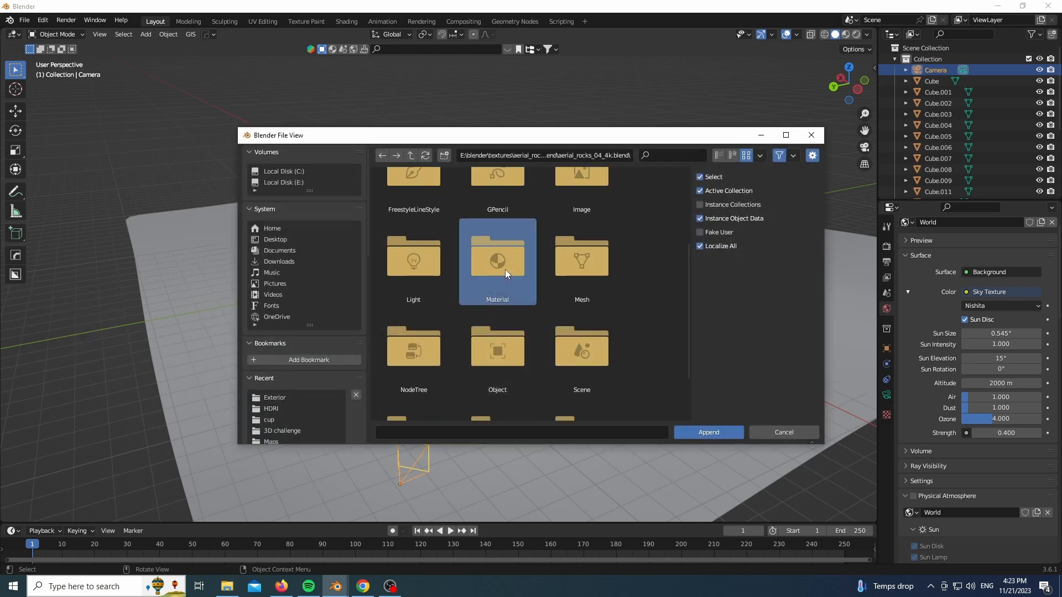
double_click(506, 270)
left_click(403, 221)
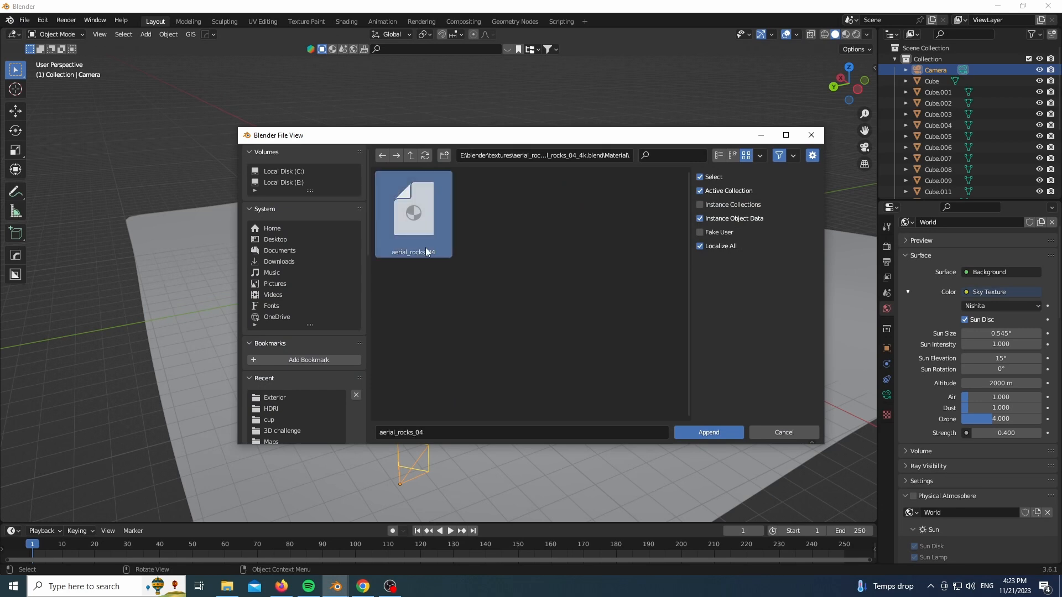
left_click(709, 432)
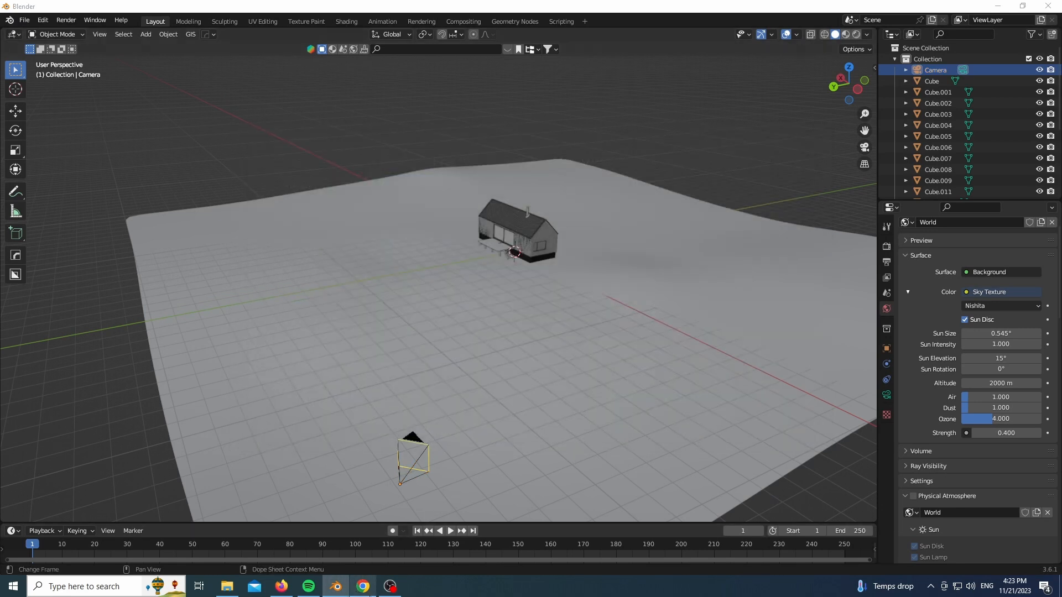
Switch to Chrome, open the Poly Haven home page in a new tab and go to its texture library
key("alt+Tab")
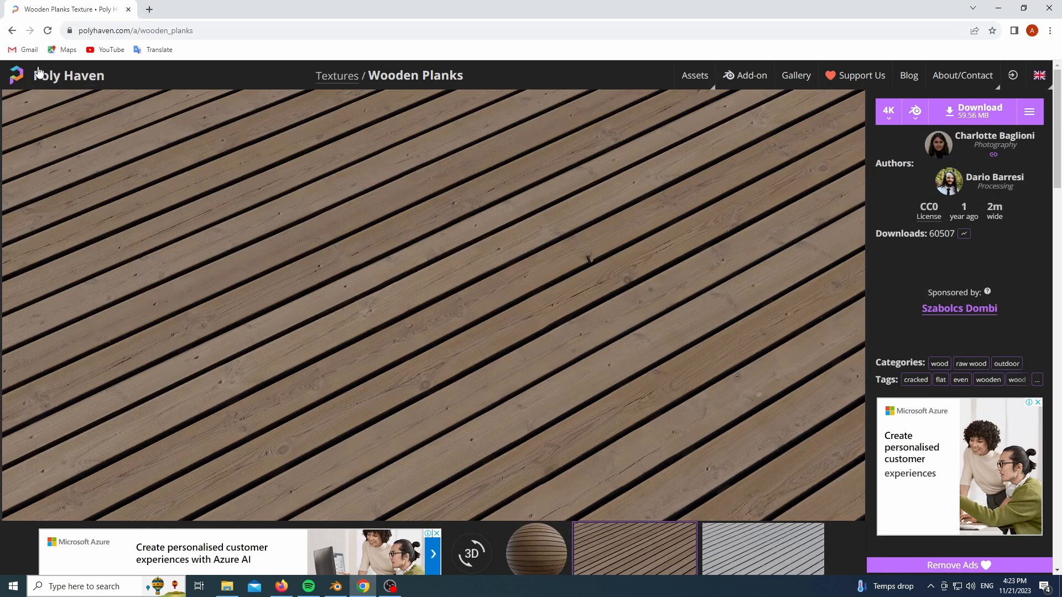
right_click(43, 84)
left_click(92, 91)
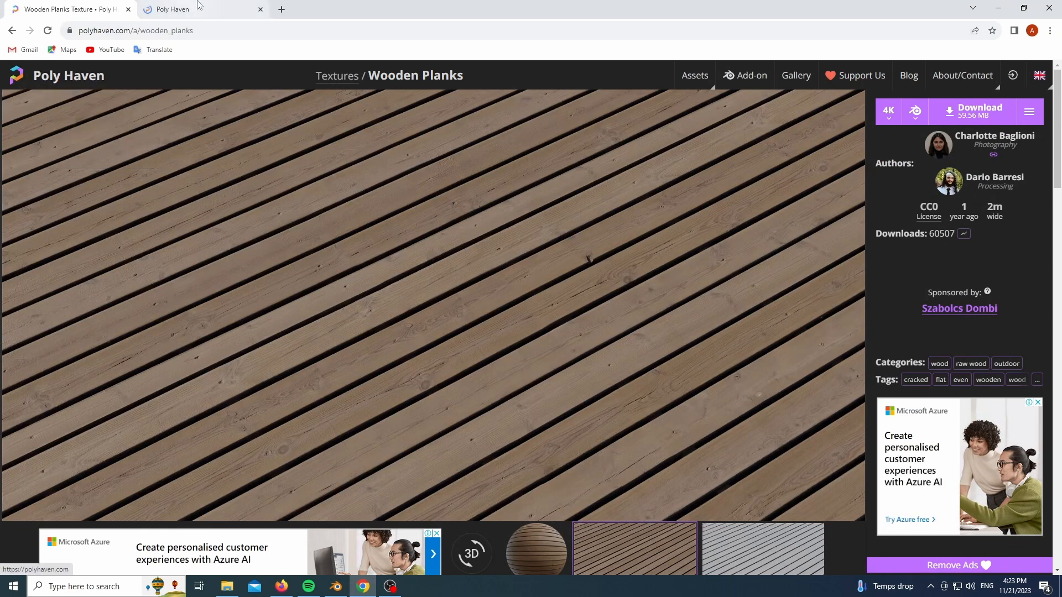
left_click(173, 9)
mouse_move(713, 80)
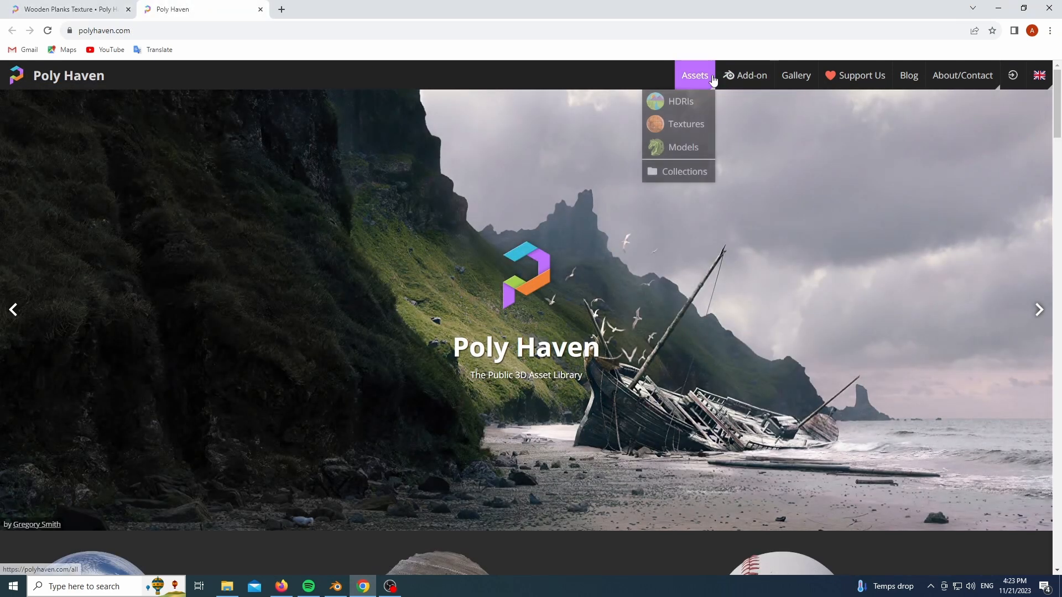
left_click(686, 124)
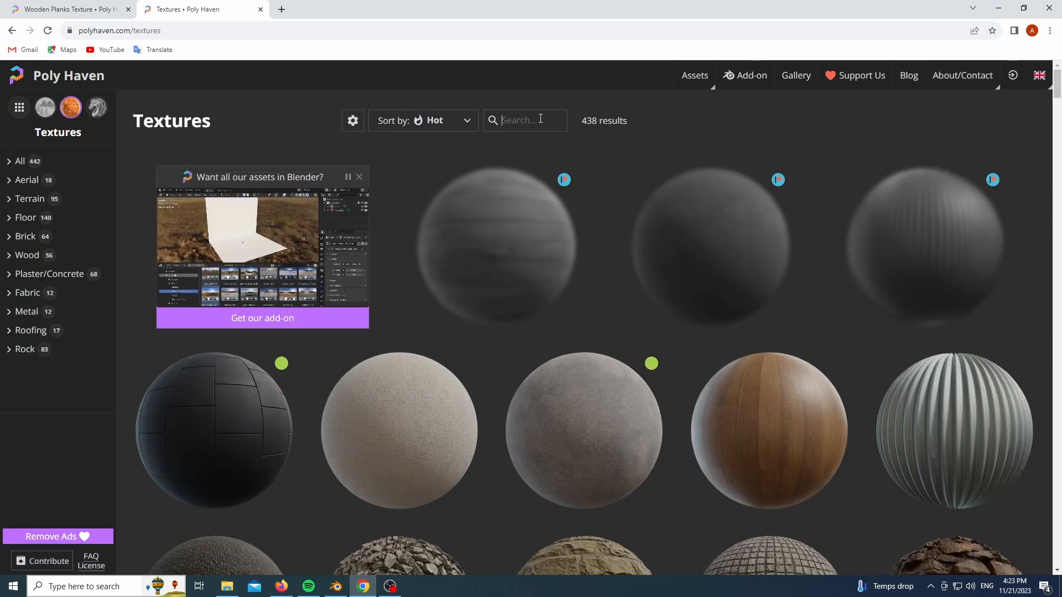
Search the texture library for "aerial", view the Aerial Rocks 04 page and return to Blender
type("aerial")
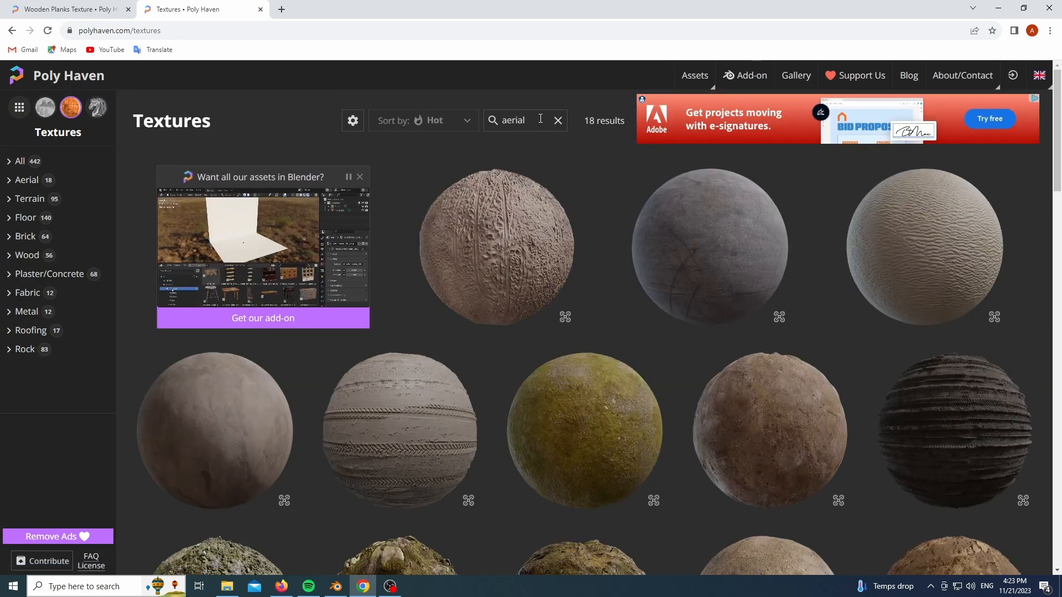
scroll(512, 312, "down", 6)
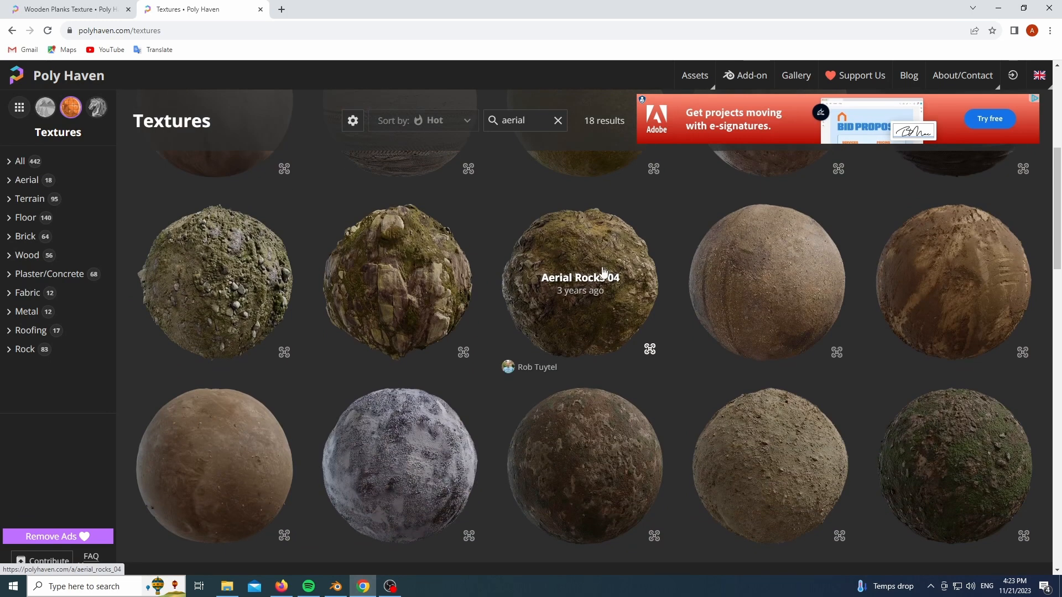
left_click(585, 268)
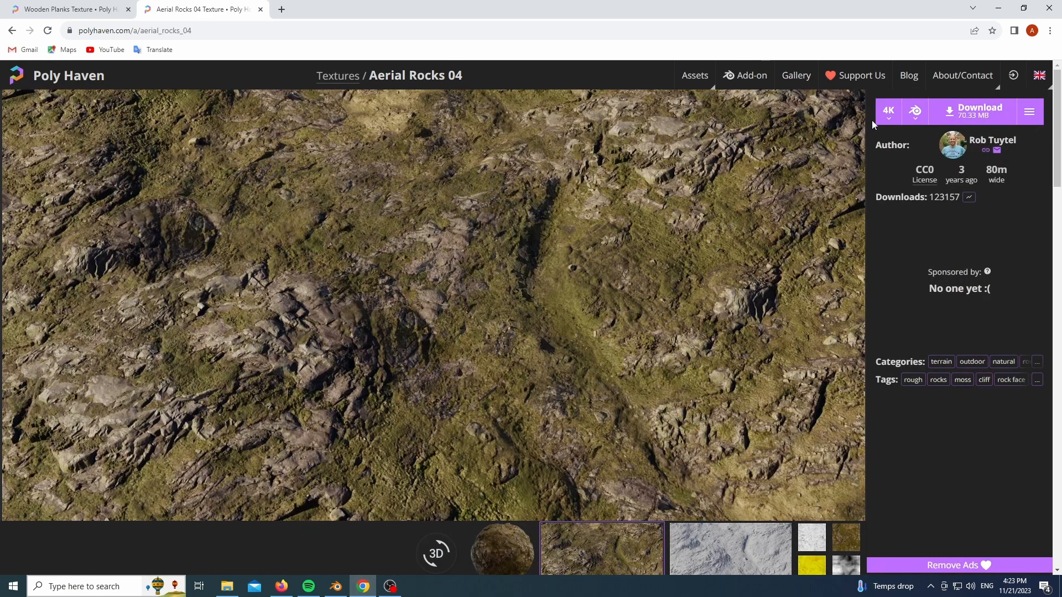
left_click(998, 8)
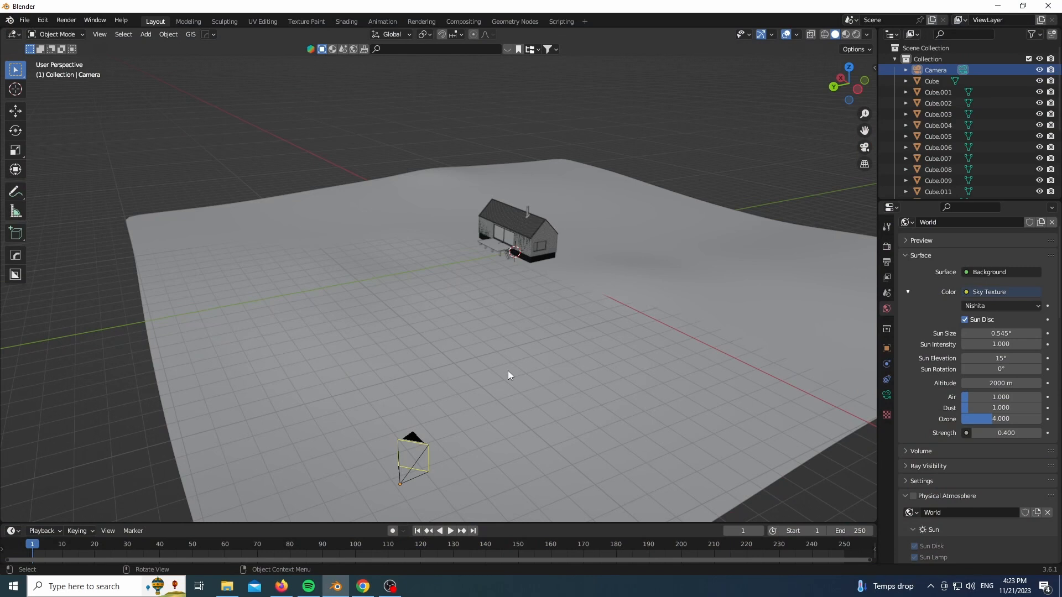
View the cabin through the camera in material preview shading
key("KP_0")
key("z")
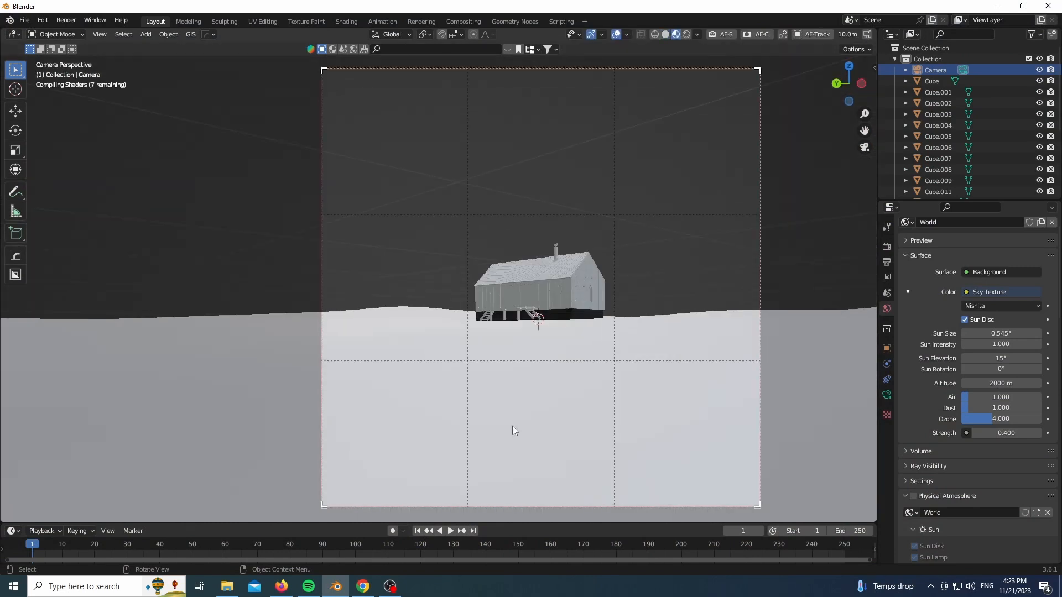
scroll(529, 417, "up", 3)
key("z")
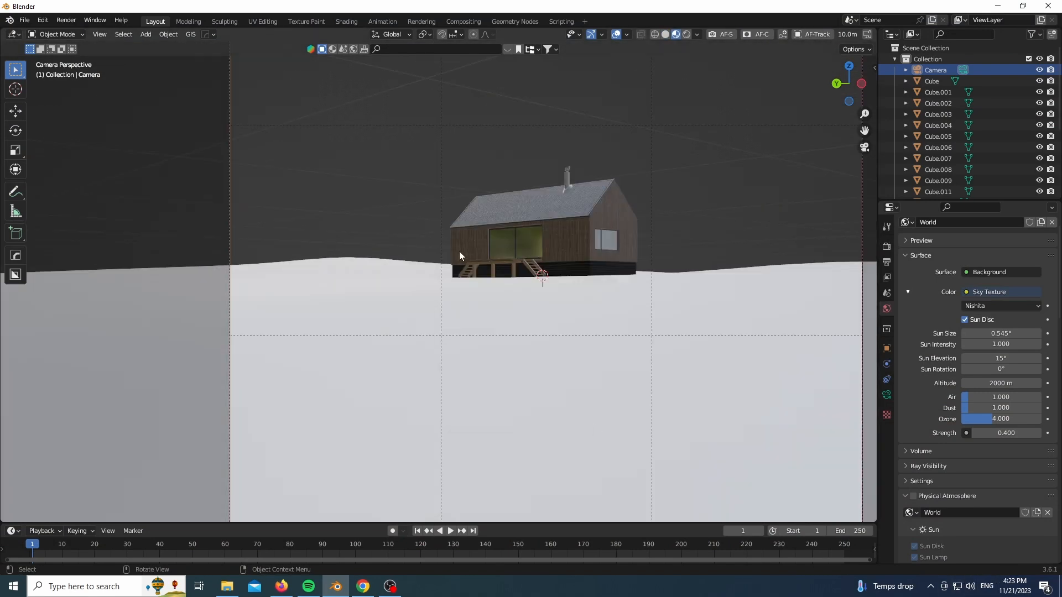
key("z")
left_click(575, 268)
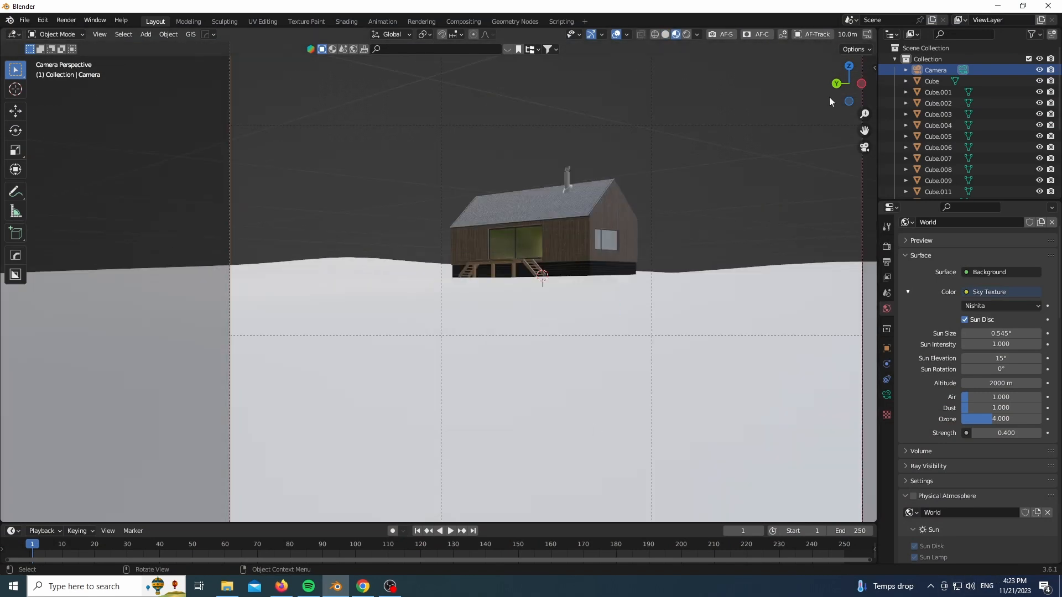
left_click(986, 587)
left_click(972, 496)
Lower the camera about 1.89 m along the global Z axis to below the terrain and raise it from there by 1.6 m
left_click_drag(849, 83, 831, 95)
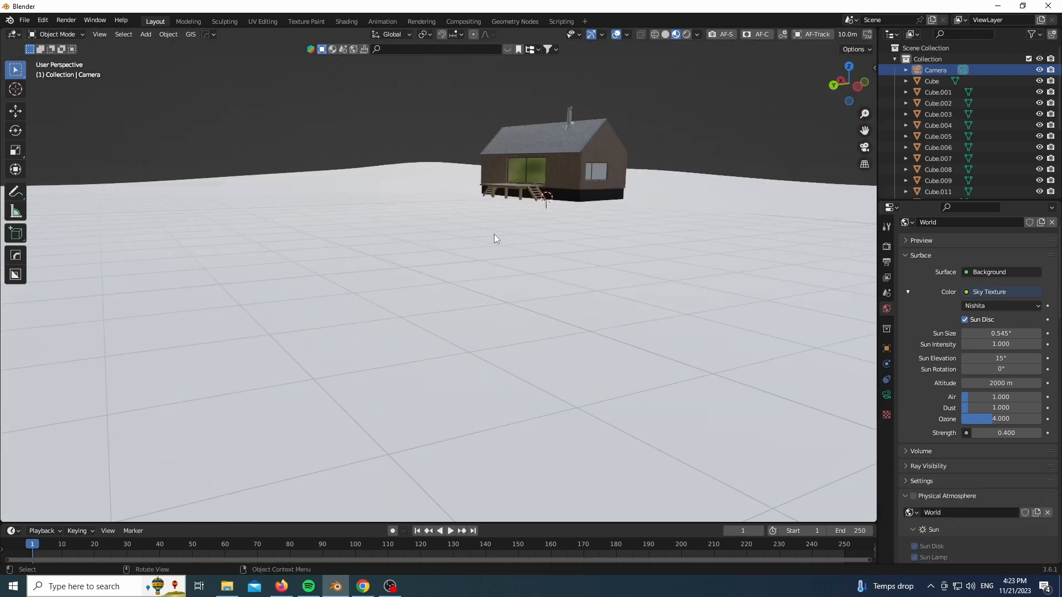
key("KP_Decimal")
key("KP_0")
key("g")
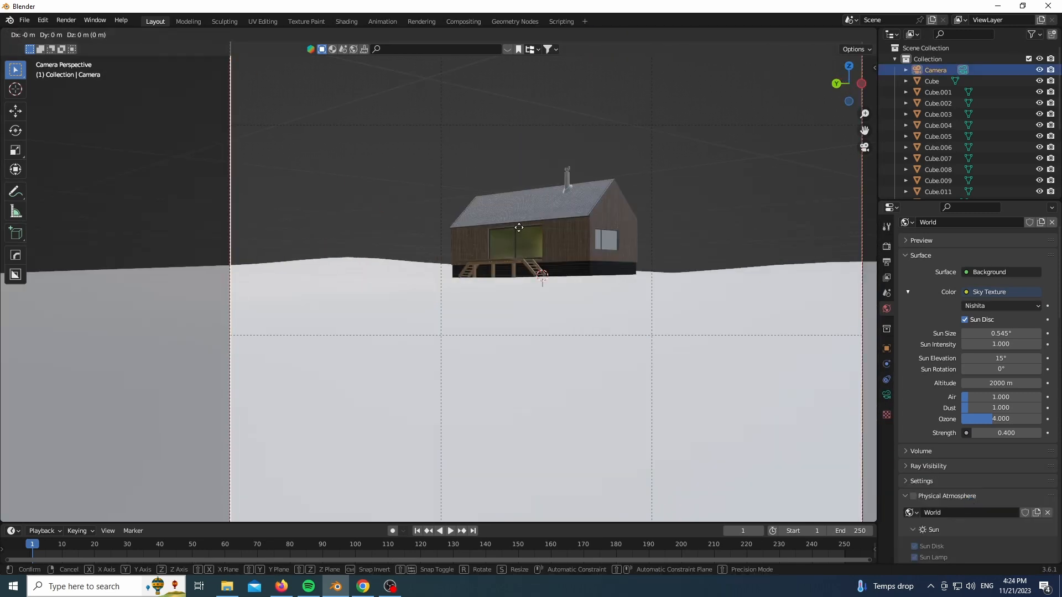
key("z")
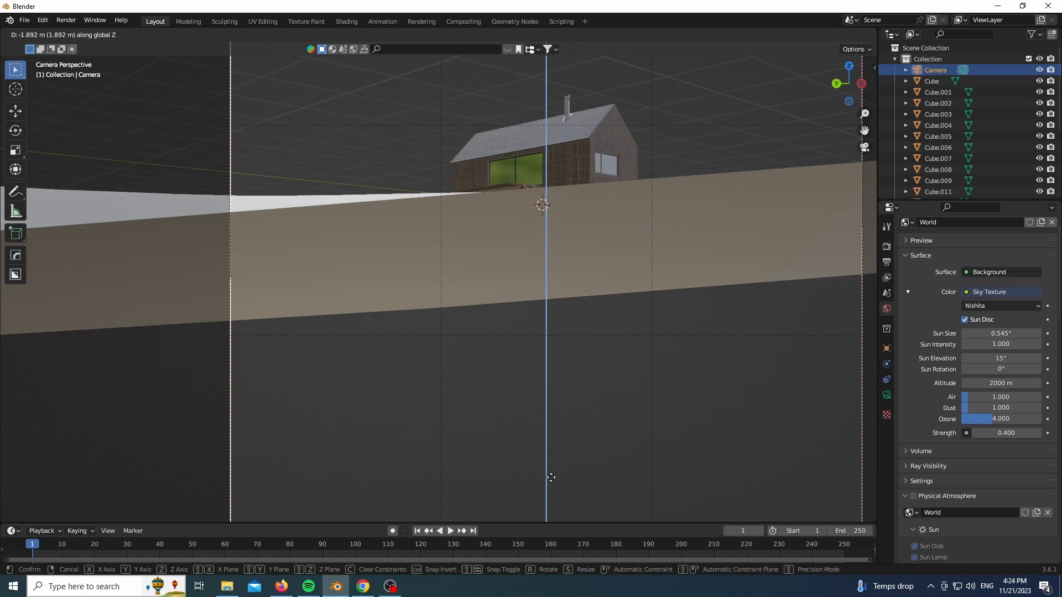
left_click(567, 453)
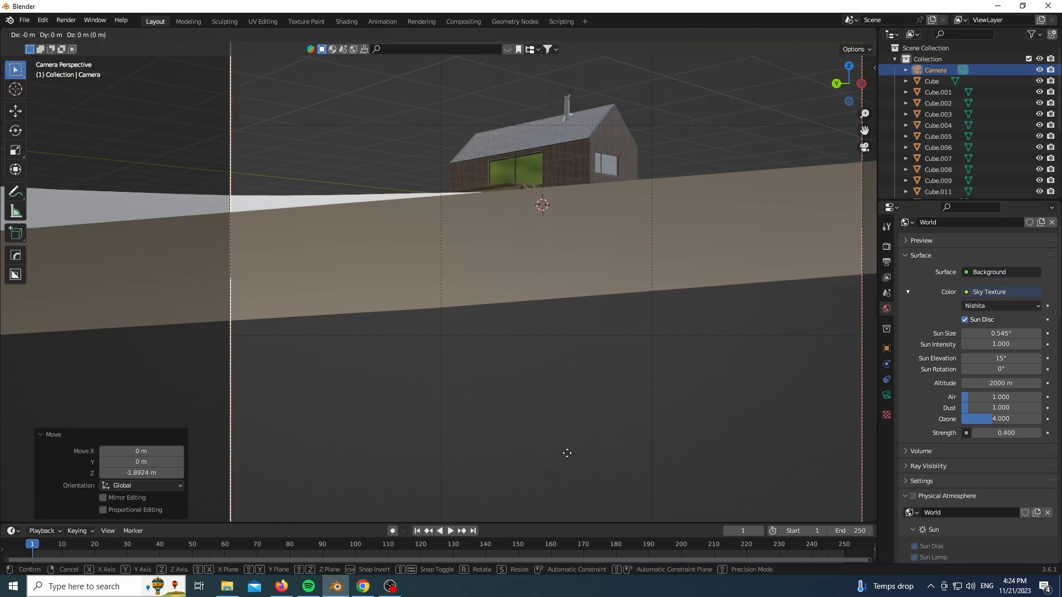
type("z1.6")
key("Return")
scroll(503, 360, "down", 3)
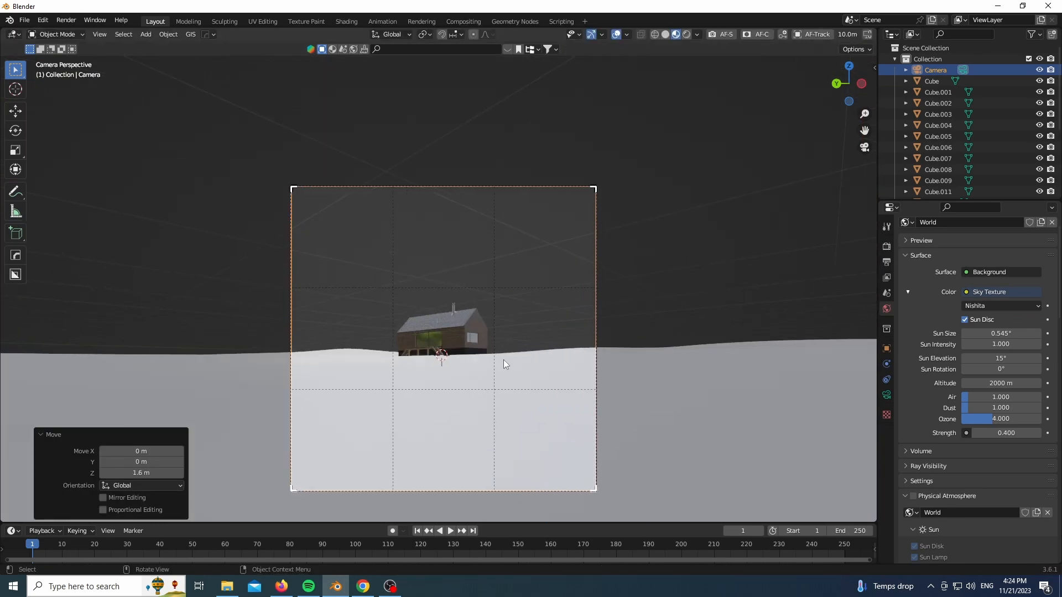
Assign the aerial_rocks_04 material to the terrain plane with the scene in solid shading
key("z")
left_click(830, 357)
left_click(887, 441)
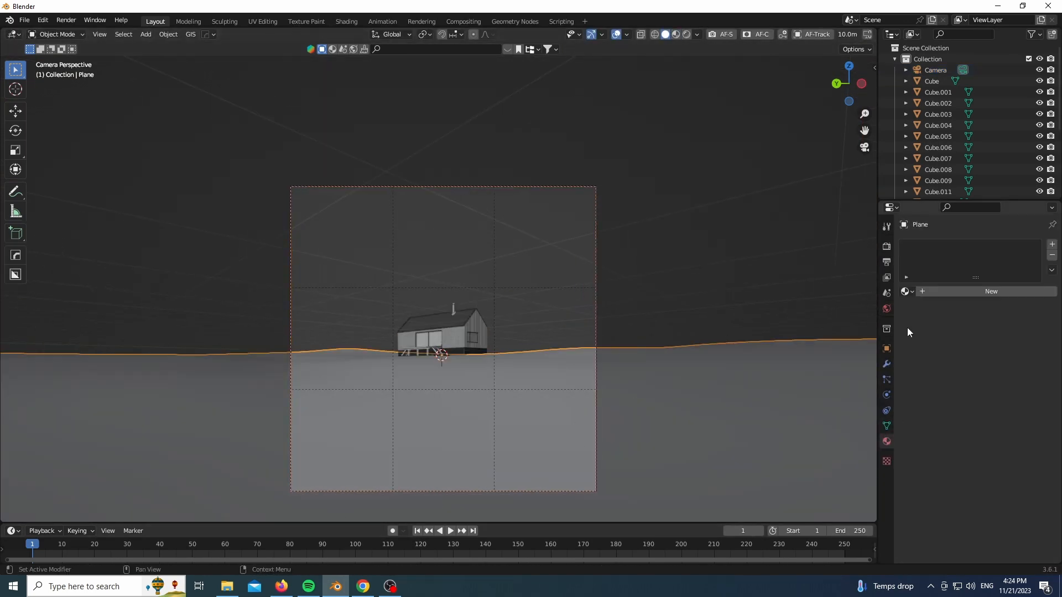
left_click(906, 292)
left_click(929, 310)
Show the terrain in material preview and open a UV editor beside the viewport with the plane's whole mesh selected in Edit Mode
middle_click_drag(587, 243, 556, 291)
scroll(557, 292, "down", 4)
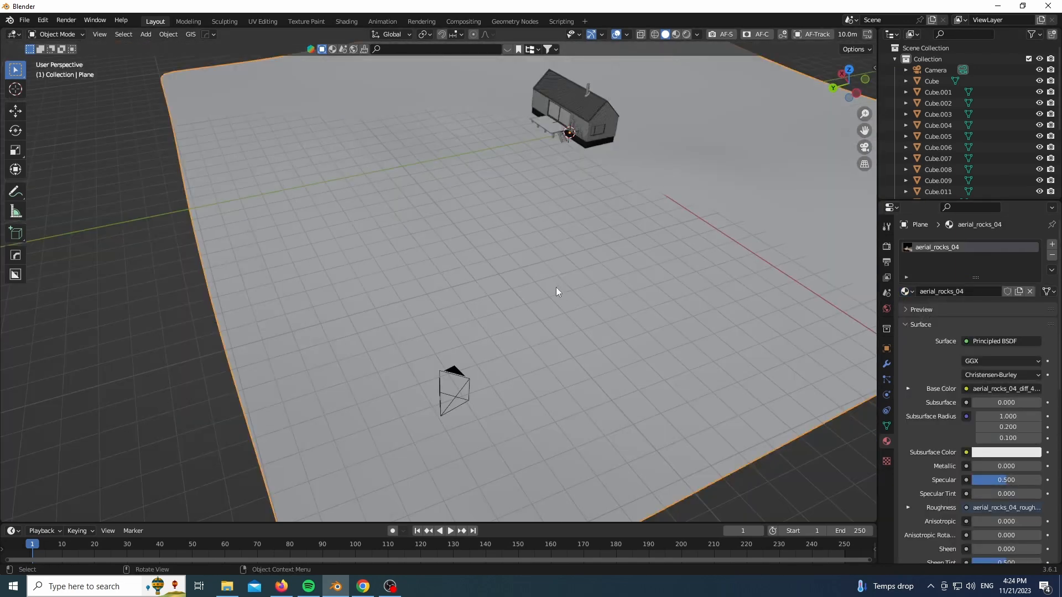
key("z")
scroll(580, 320, "down", 5)
key("Tab")
key("a")
left_click_drag(3, 30, 275, 66)
left_click(14, 35)
left_click(42, 90)
scroll(138, 141, "down", 5)
Scale up all of the terrain plane's UVs so the rock texture repeats more densely, and return to Object Mode
key("a")
key("s")
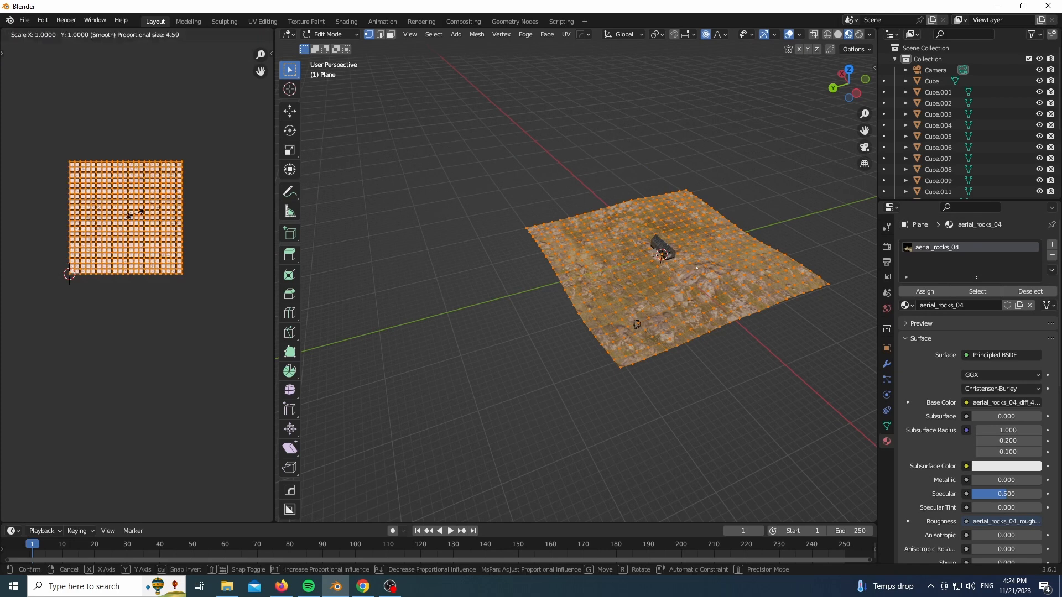
key("Escape")
key("Tab")
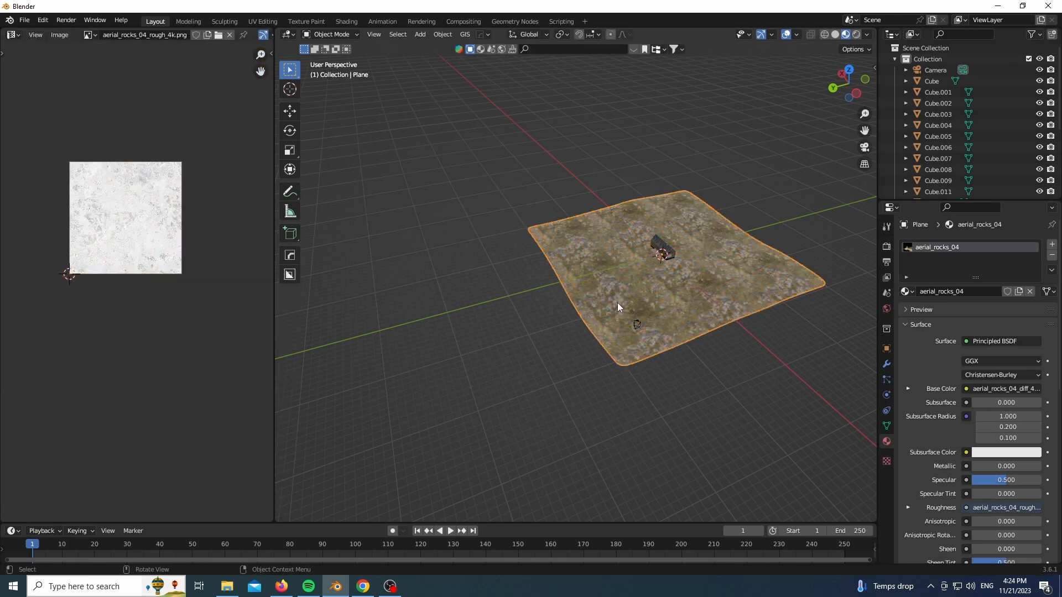
Open the aerial_rocks_04 nodes in a shader editor beside the camera view and disconnect the Displacement input of the Material Output
key("KP_0")
left_click(14, 35)
left_click(44, 141)
scroll(119, 377, "up", 5)
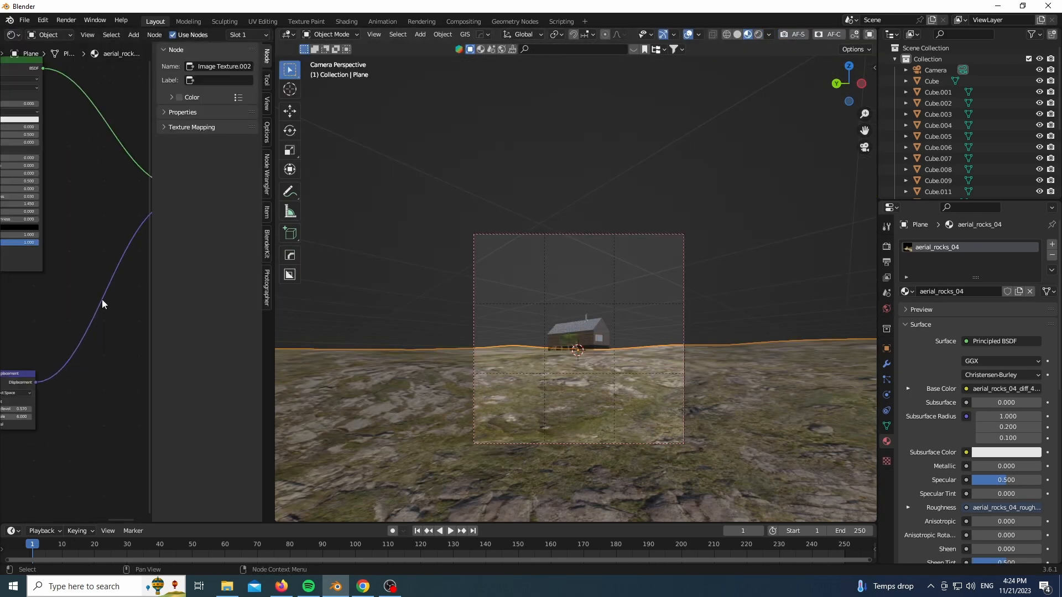
middle_click_drag(102, 300, 36, 305)
left_click_drag(123, 204, 112, 210)
key("n")
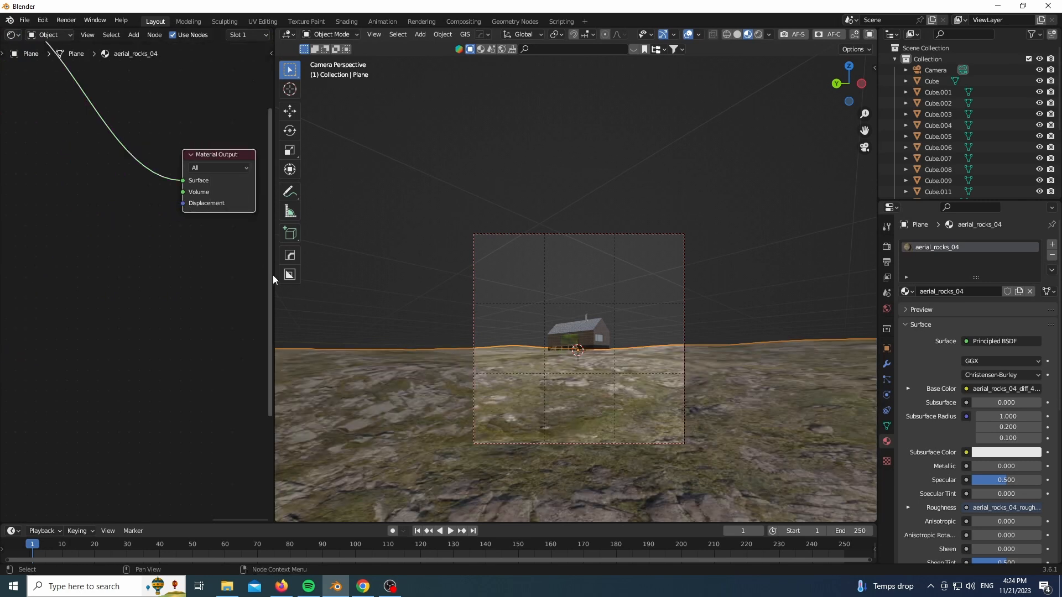
Shrink the shader editor to give the viewport the full width and view the camera frame in rendered shading
left_click_drag(273, 279, 15, 279)
scroll(498, 365, "up", 4)
key("z")
left_click(550, 276)
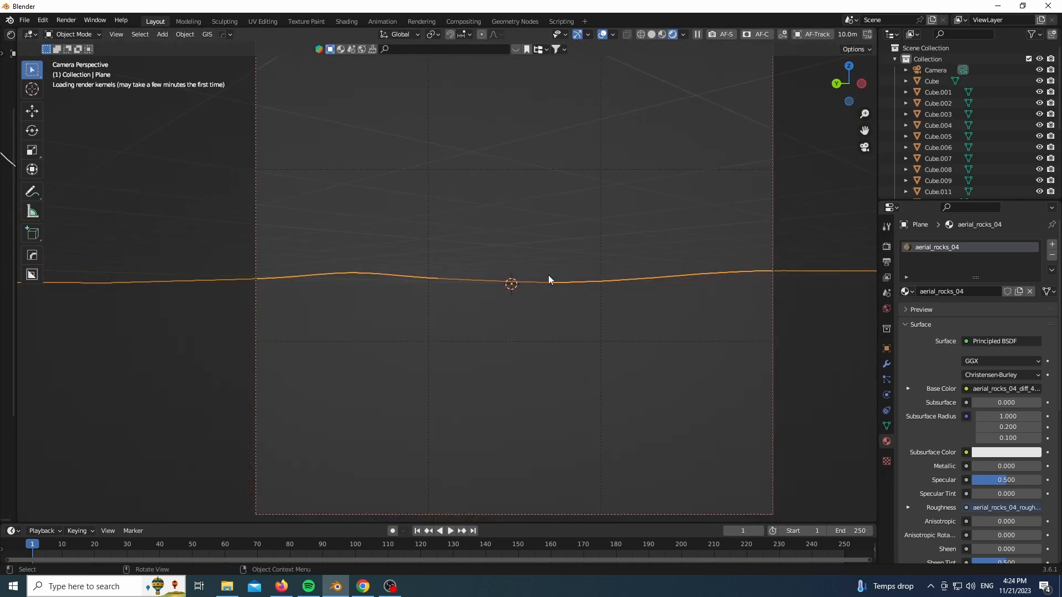
scroll(515, 410, "down", 1)
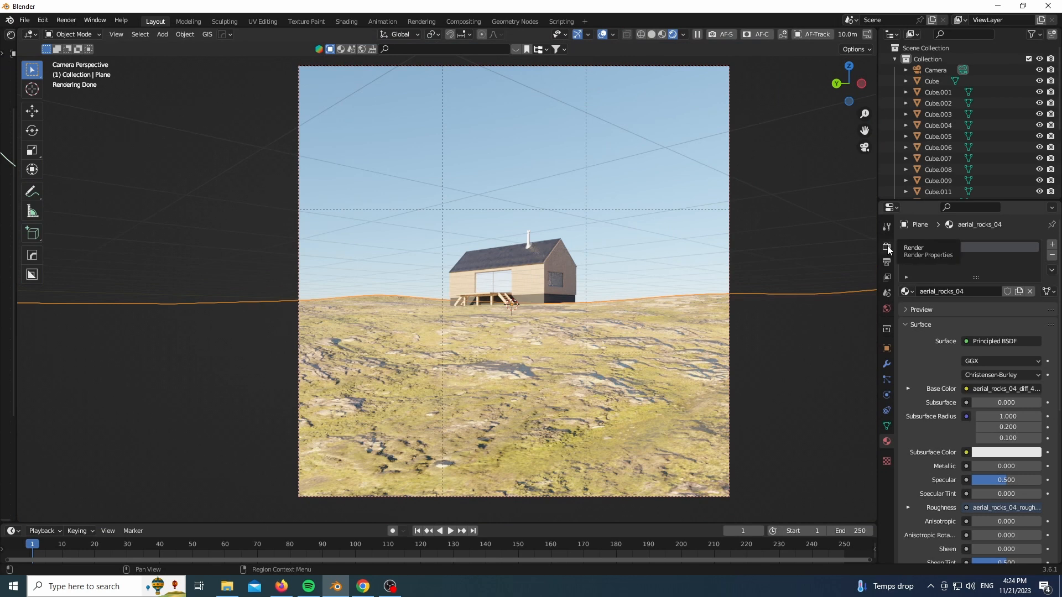
Add a Displace modifier to the terrain plane with the Subdivision viewport level at 2, and apply the plane's scale
left_click(887, 364)
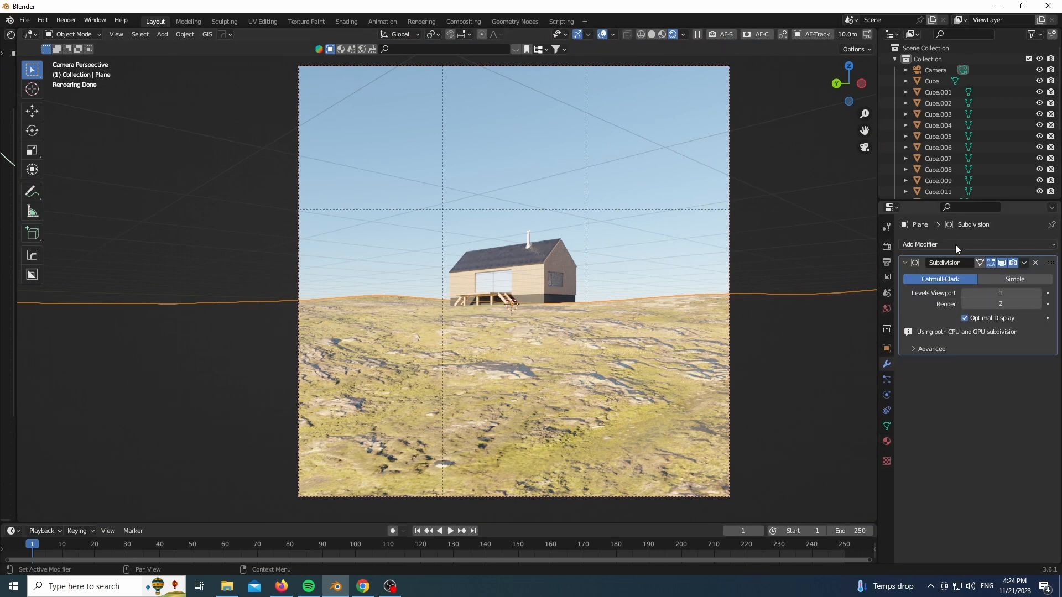
left_click(962, 244)
left_click(923, 312)
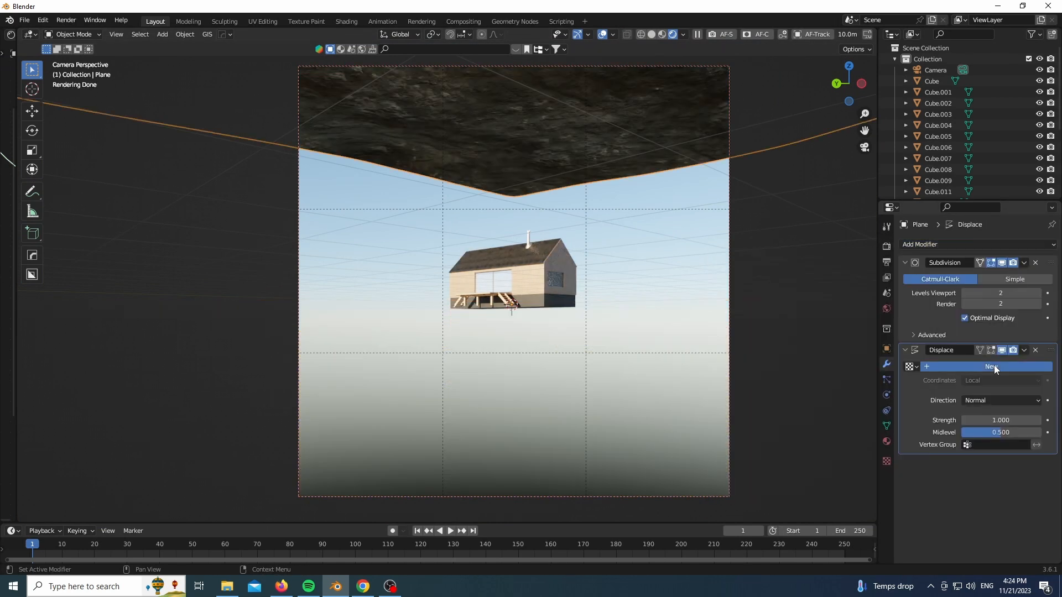
key("ctrl+a")
left_click(656, 310)
Give the Displace modifier a Clouds texture with size 2.00 and view the terrain in solid shading
left_click(1047, 366)
left_click(996, 278)
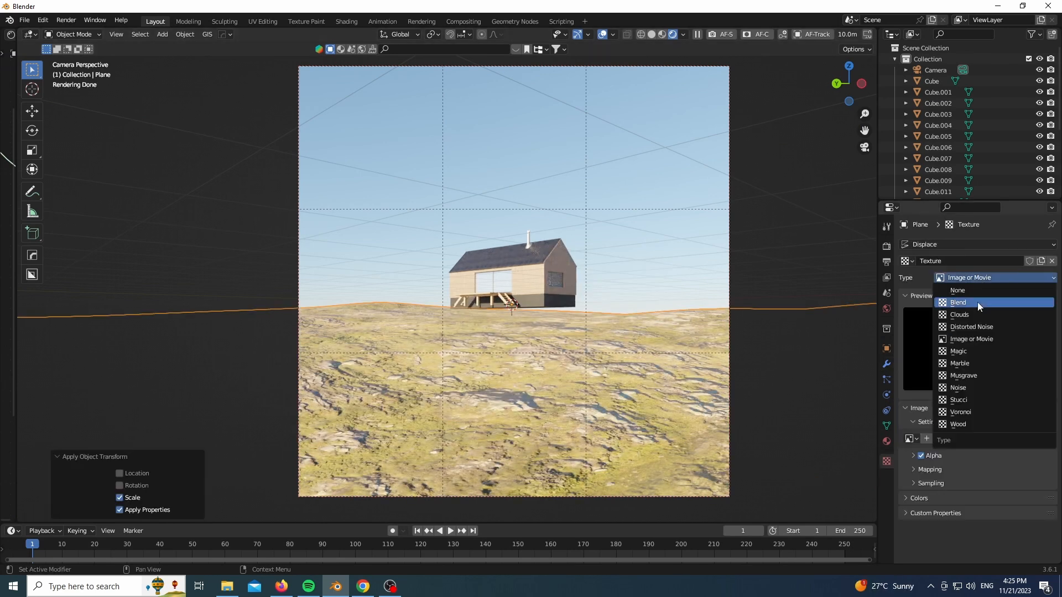
left_click(977, 302)
left_click_drag(995, 474, 1024, 474)
key("z")
left_click(756, 412)
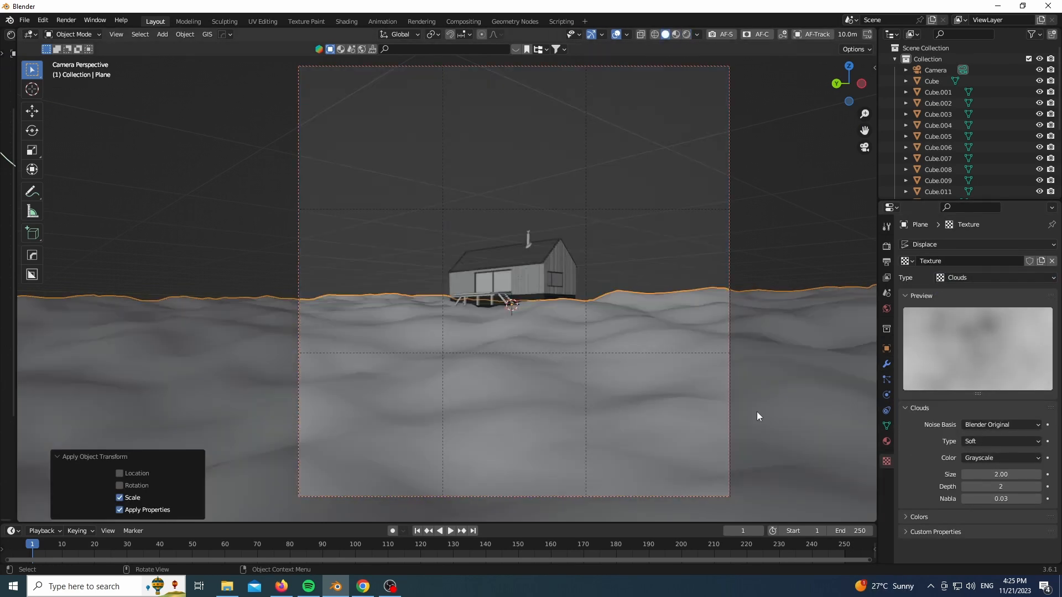
Set the Displace strength to 0.3 and the terrain's Subdivision levels to 2 in the viewport and 3 for render, in rendered shading
left_click(887, 364)
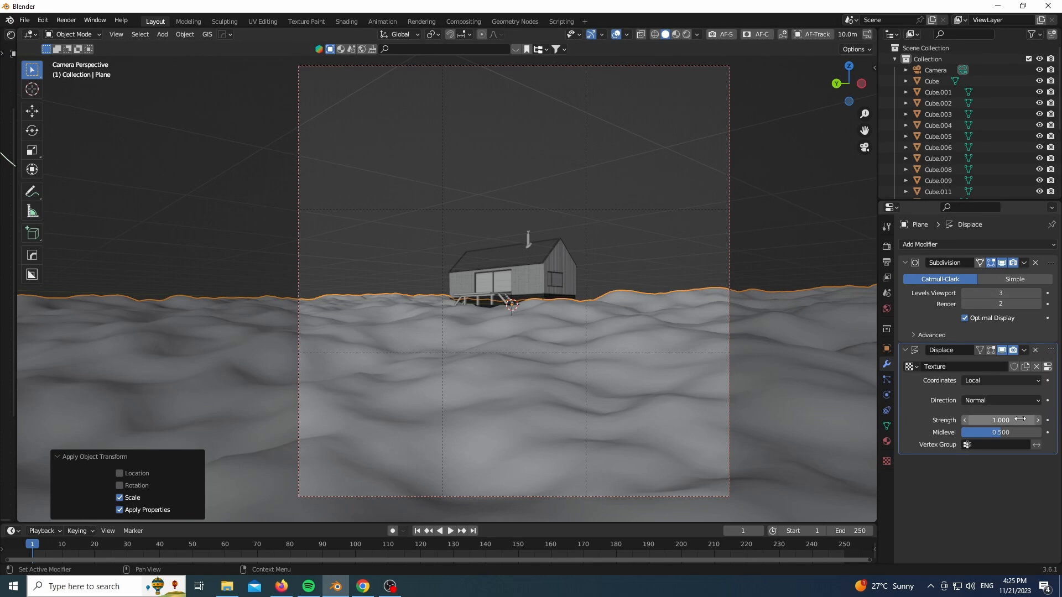
left_click_drag(1021, 419, 973, 420)
left_click(966, 294)
left_click(1038, 304)
key("z")
left_click(578, 312)
Raise the terrain plane about 0.063 m along the Z axis to meet the cabin's base
scroll(524, 297, "up", 6)
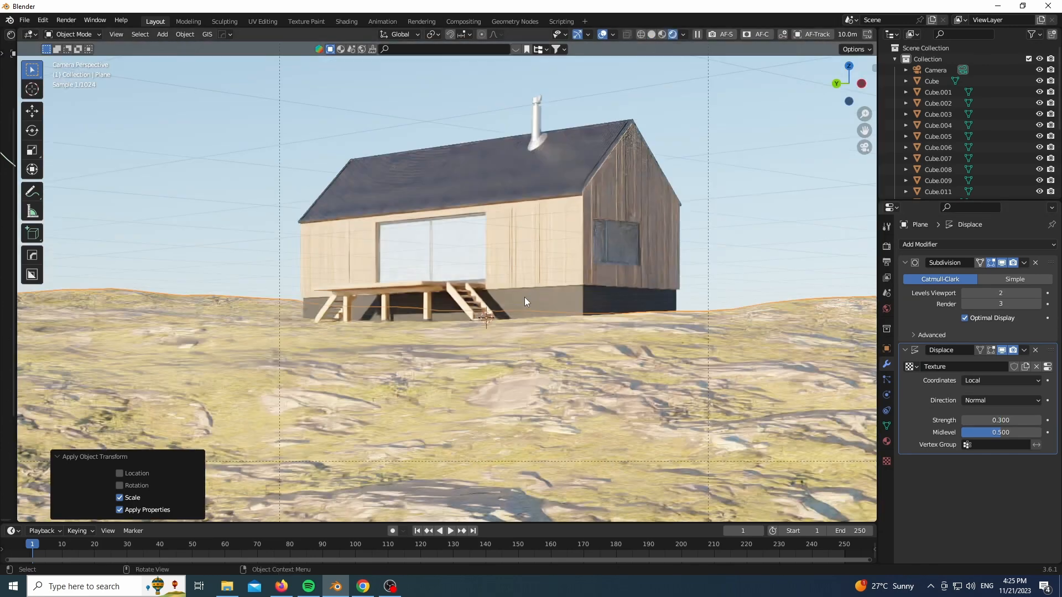
key("g")
key("z")
left_click(520, 357)
scroll(520, 357, "down", 6)
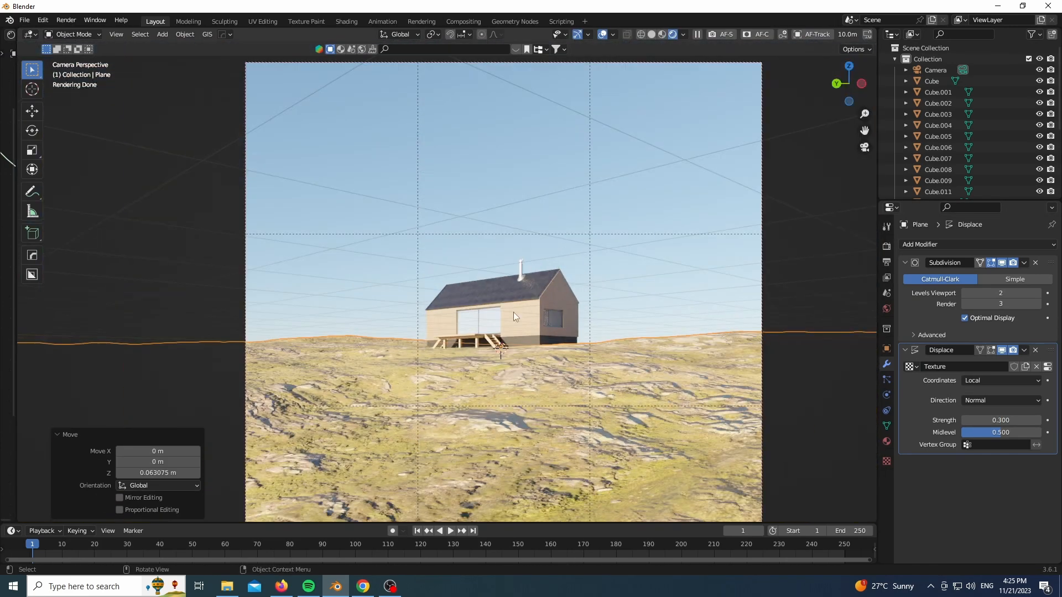
Set the terrain's Displace strength to 0.4 and its Clouds texture size to 1.6
scroll(578, 307, "down", 1)
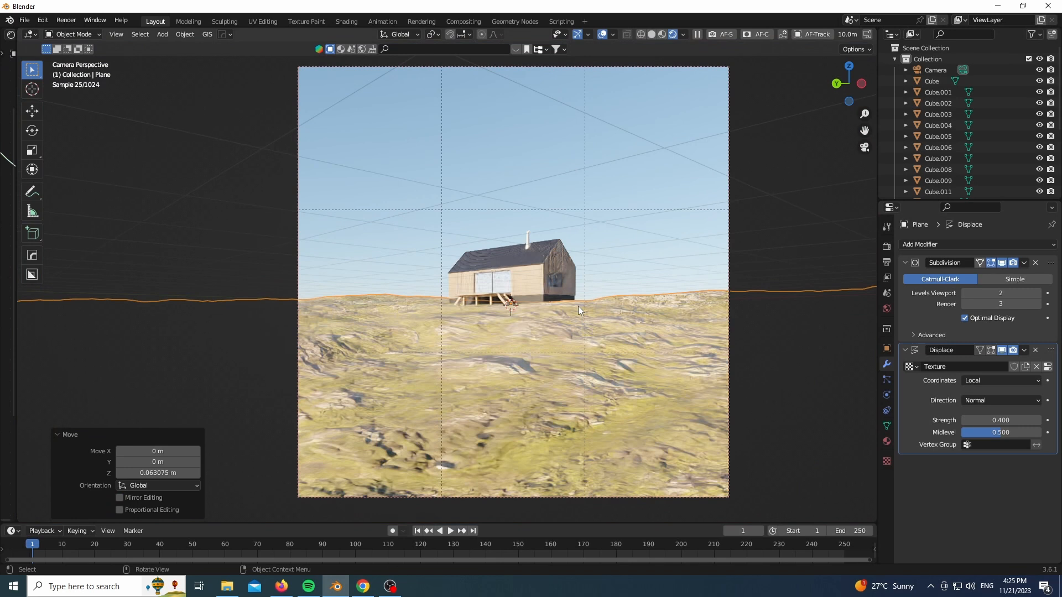
left_click(1048, 366)
left_click(1001, 474)
type("1.6")
key("Return")
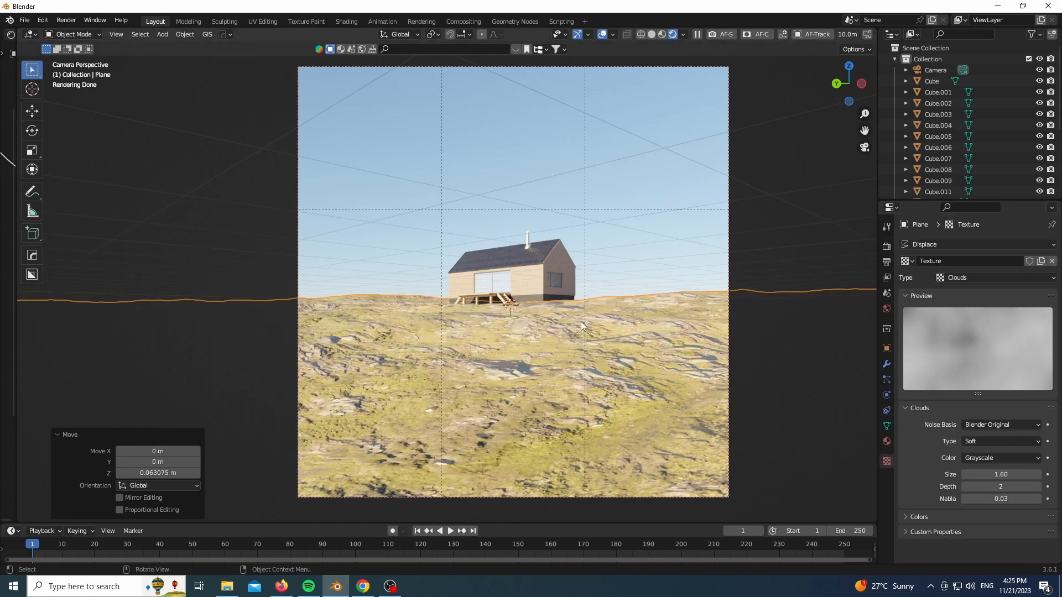
Show the whole terrain from above in solid shading and pick the plane as the Geo-Scatter emitter
key("z")
middle_click_drag(624, 255, 628, 311)
scroll(629, 311, "down", 5)
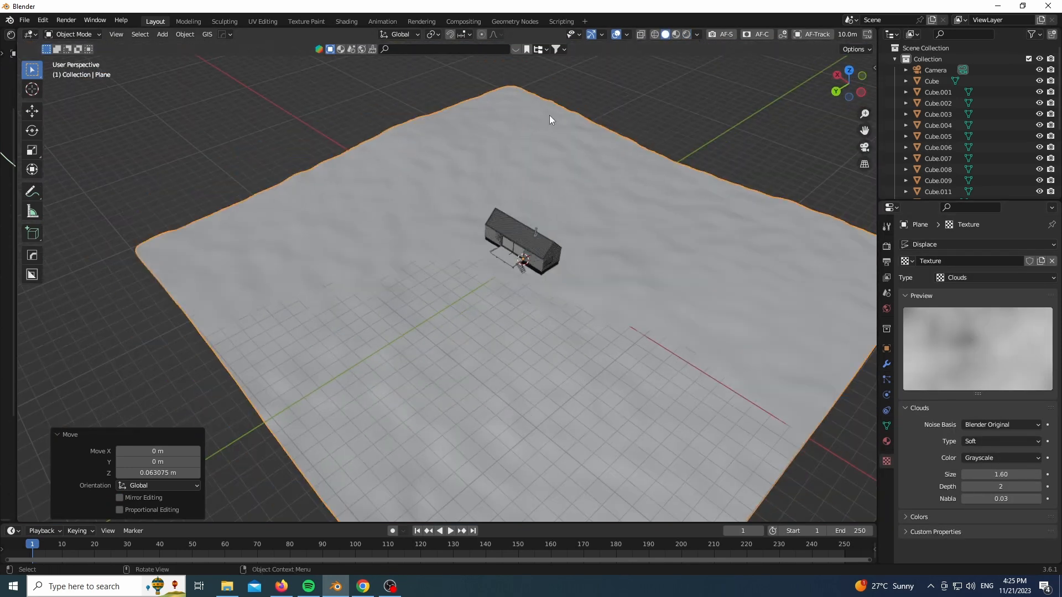
scroll(549, 115, "up", 4)
right_click(528, 269)
scroll(586, 180, "down", 5)
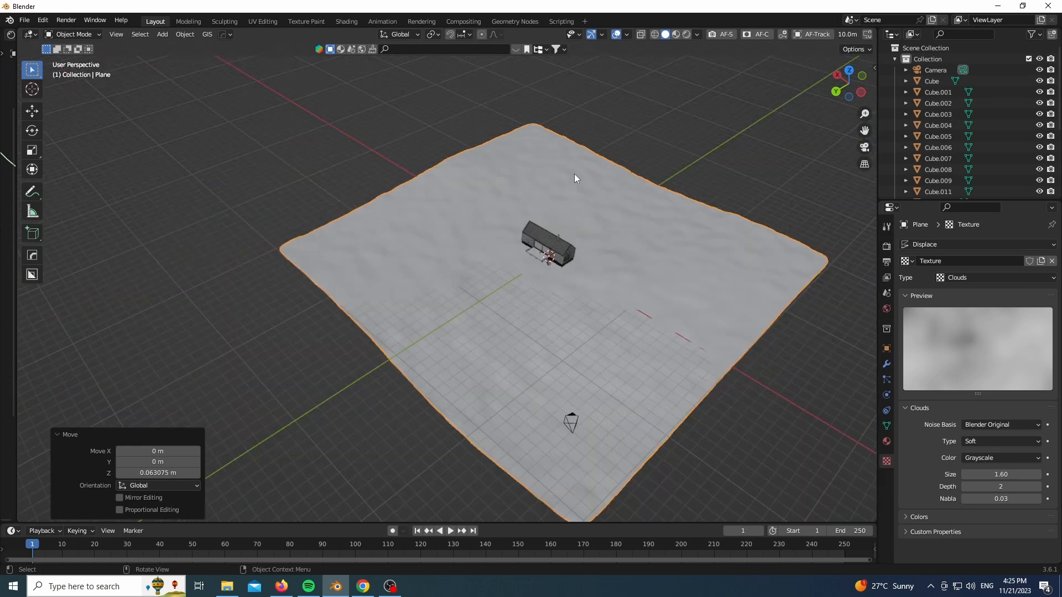
key("n")
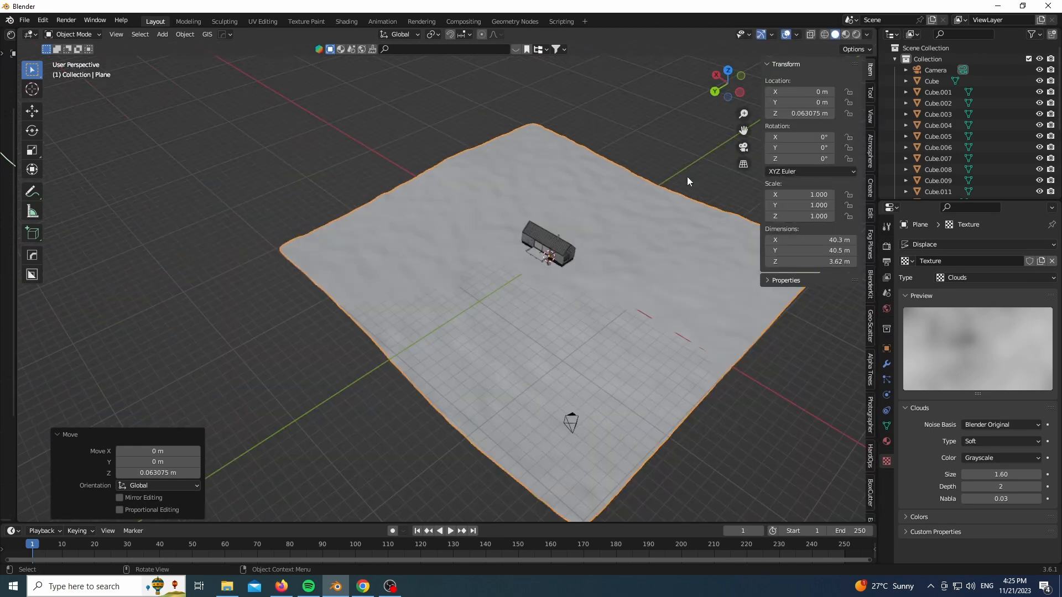
left_click(871, 332)
left_click(845, 65)
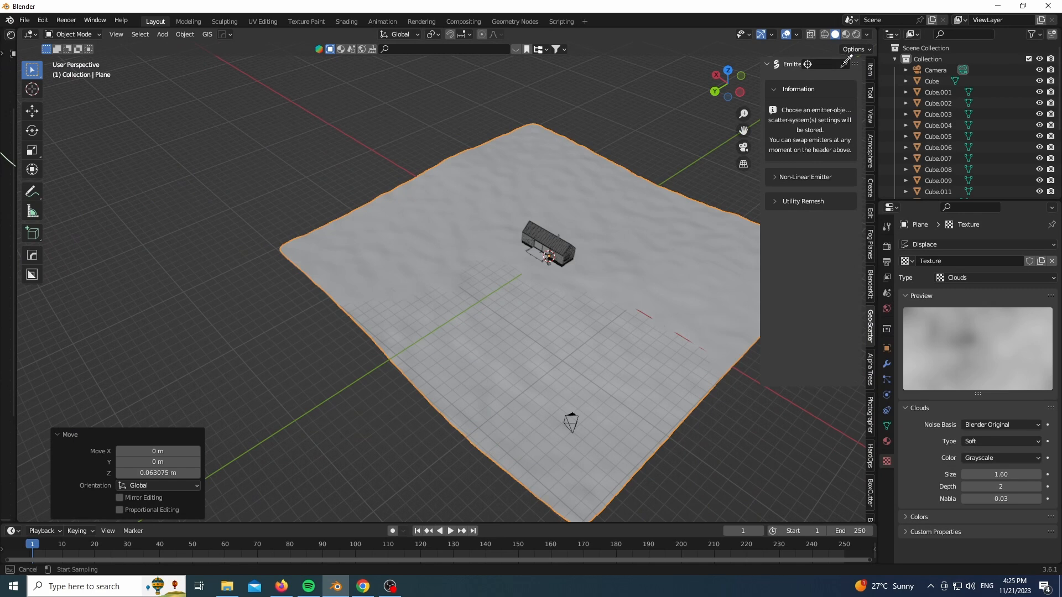
left_click(481, 178)
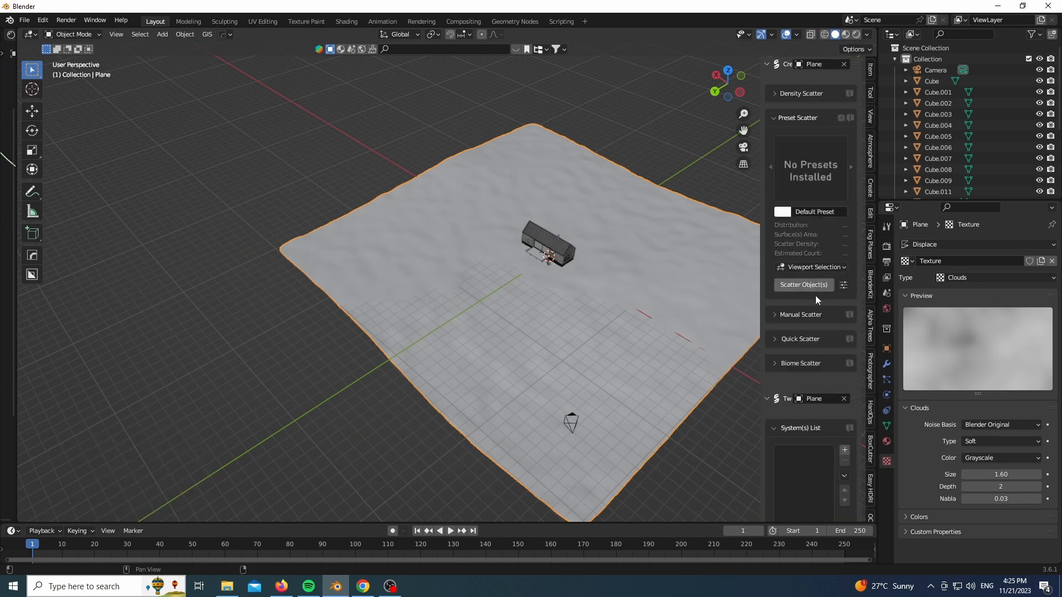
Open the Geo-Scatter biome library and maximize its window
left_click(796, 363)
scroll(797, 332, "down", 3)
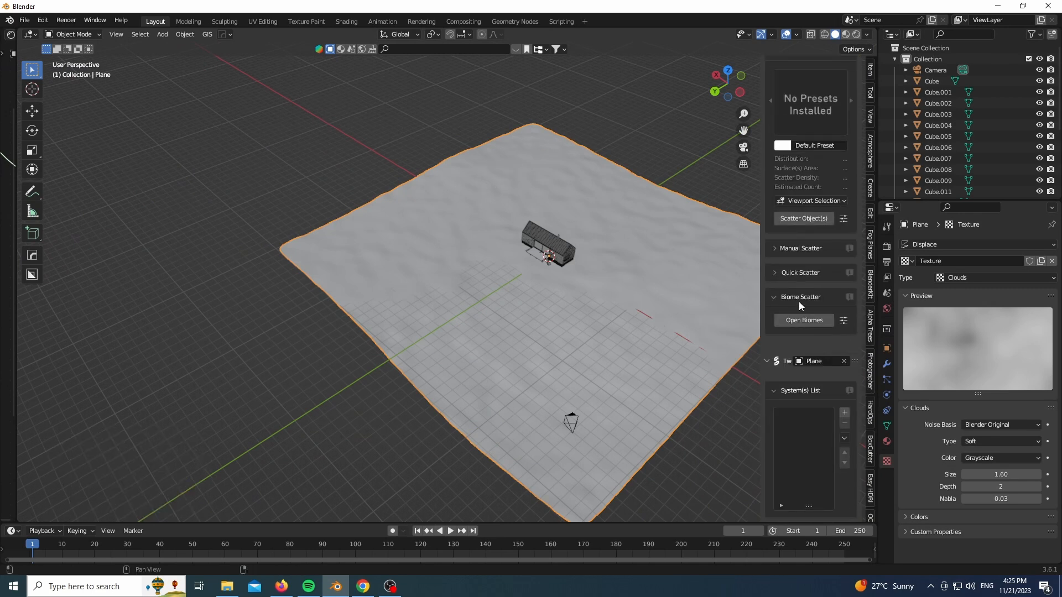
left_click(805, 322)
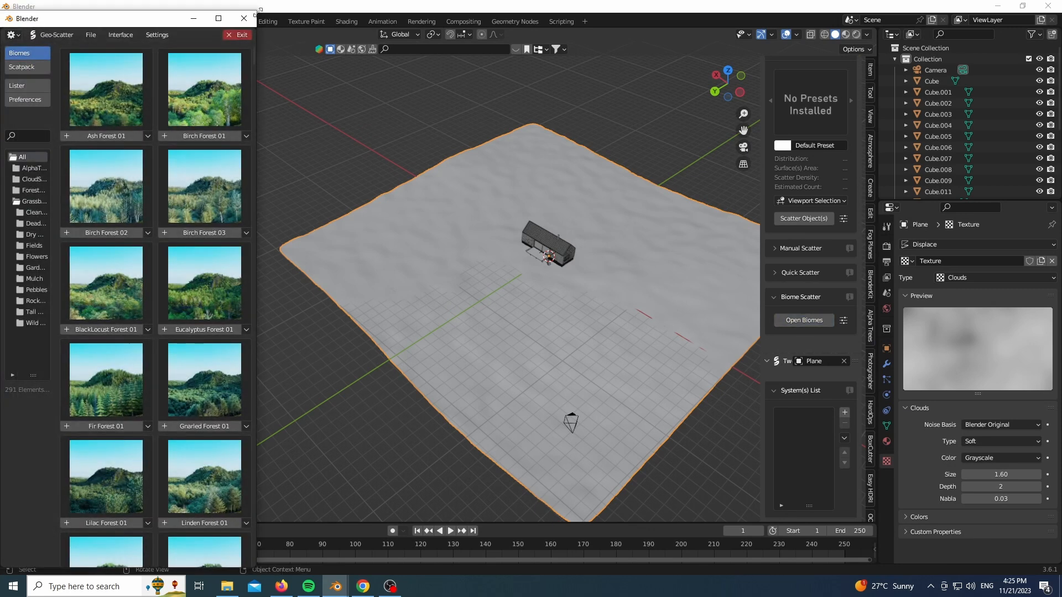
left_click(219, 18)
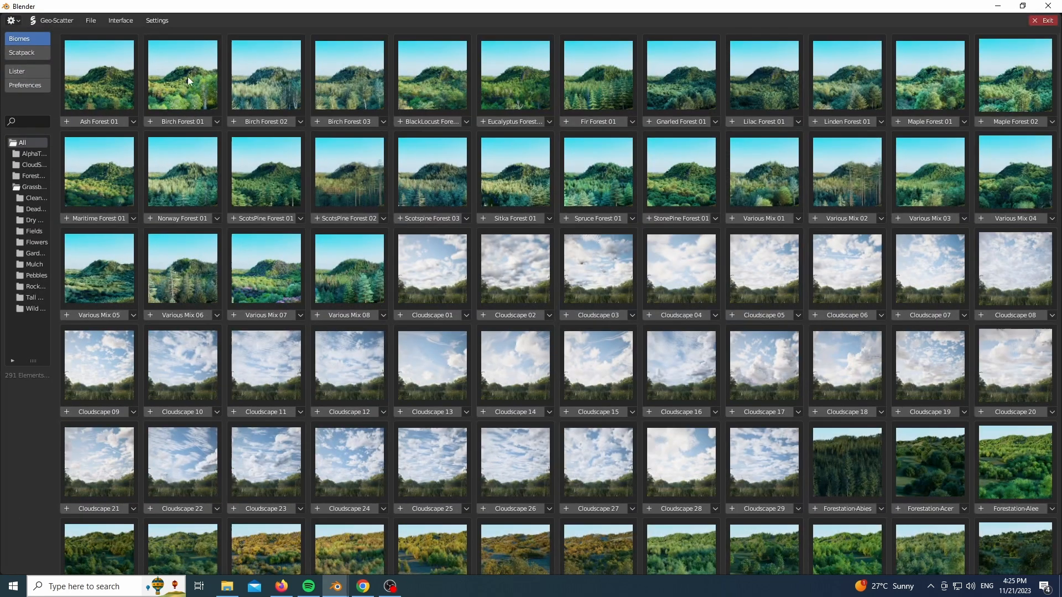
Scatter the Forestation-Abies biome over the terrain plane and exit the biome library
left_click(24, 177)
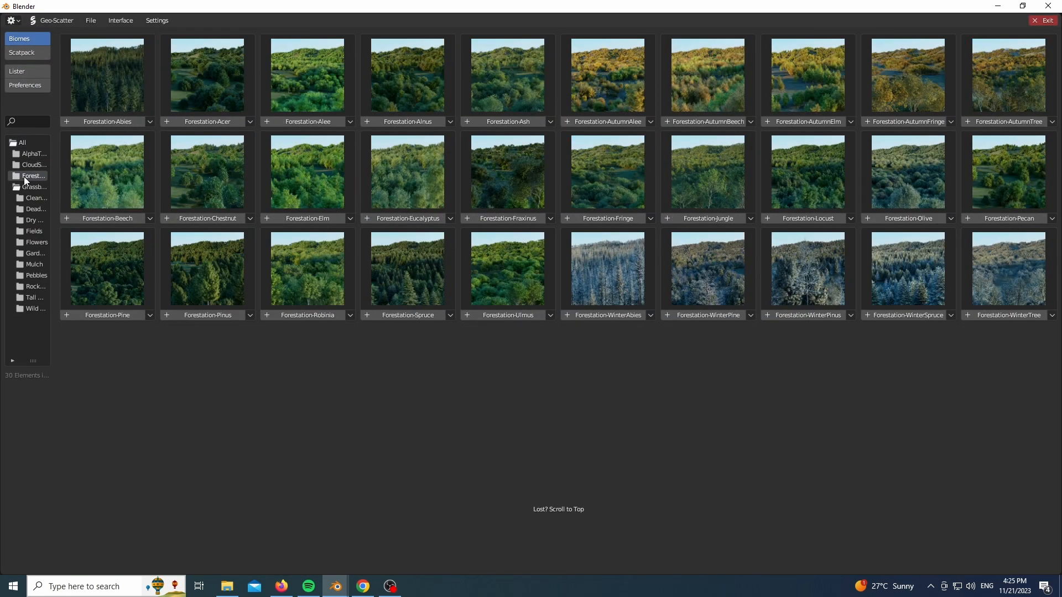
left_click(103, 122)
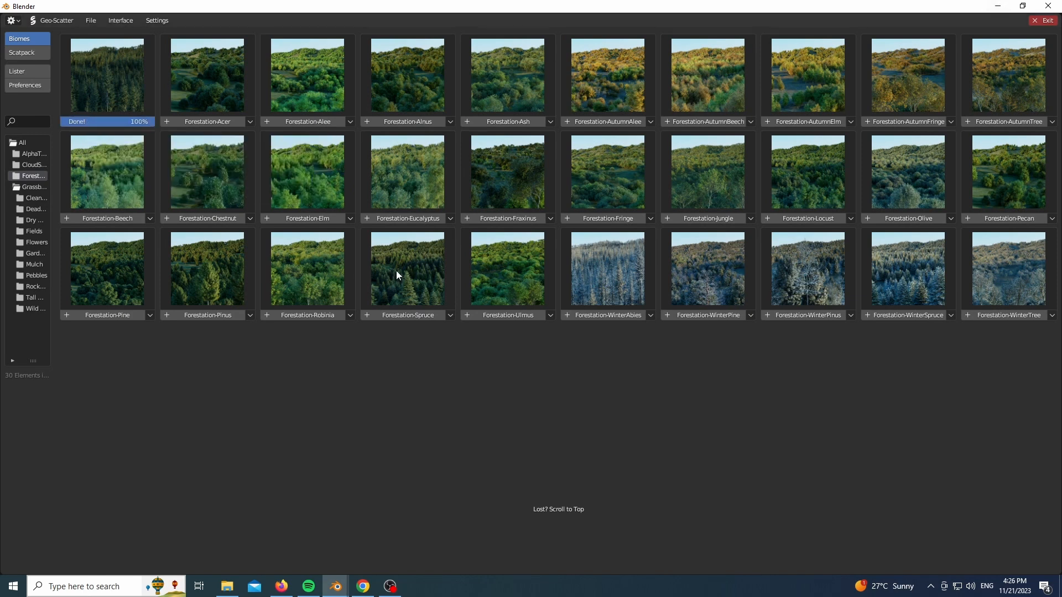
left_click(390, 430)
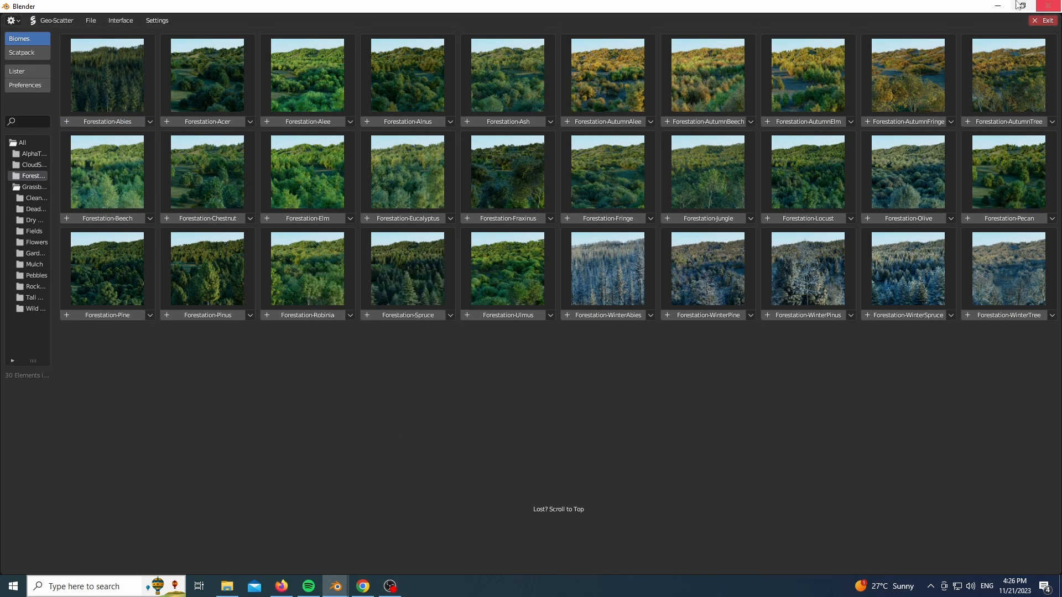
left_click(1043, 20)
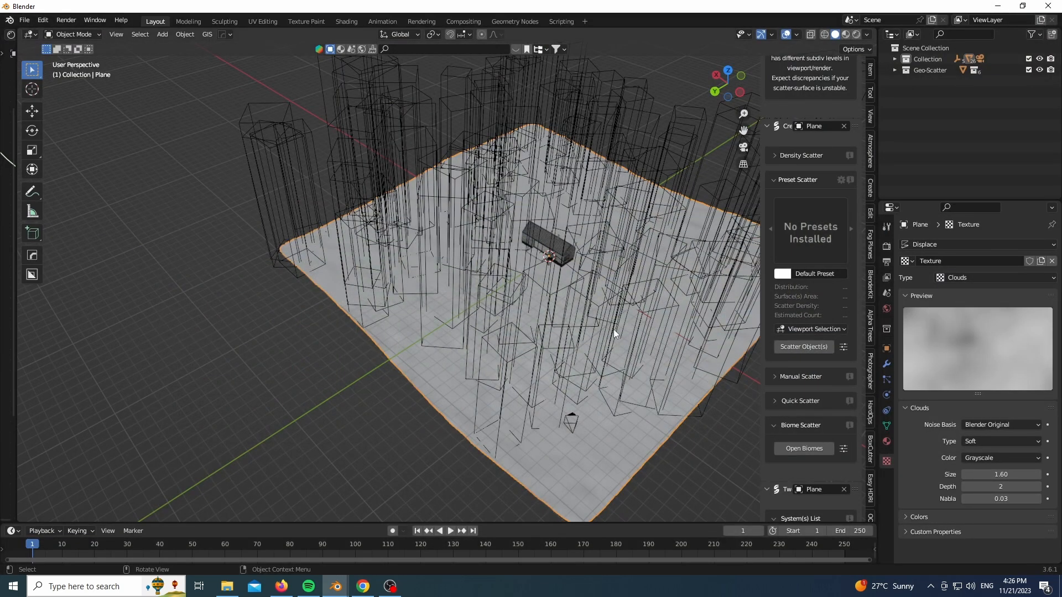
scroll(613, 329, "up", 3)
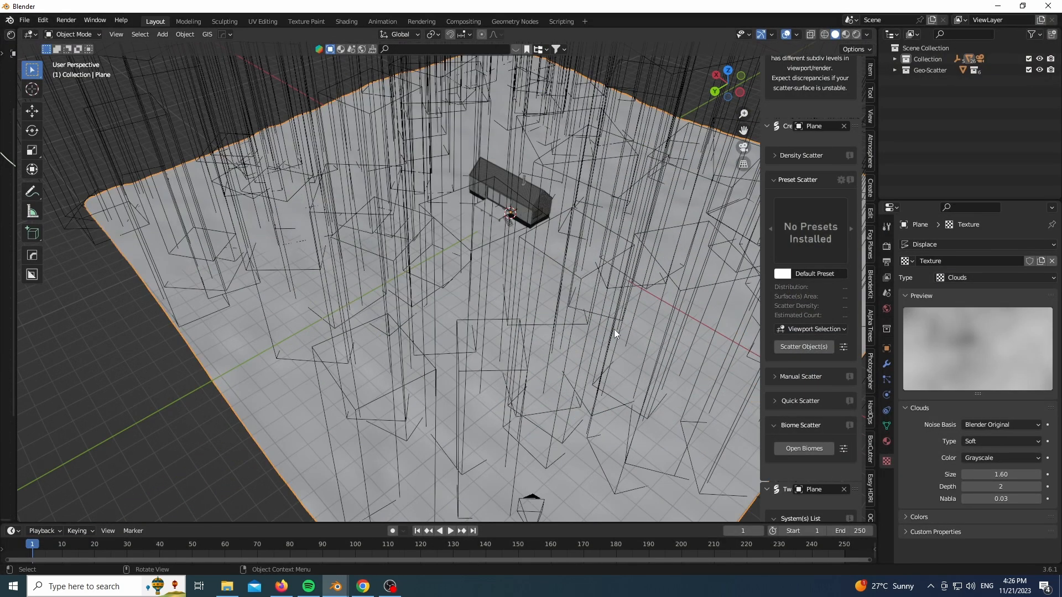
Weight-paint the terrain plane at weight 1.0 with a 56 px brush around the cabin and along a strip past the camera
left_click(78, 34)
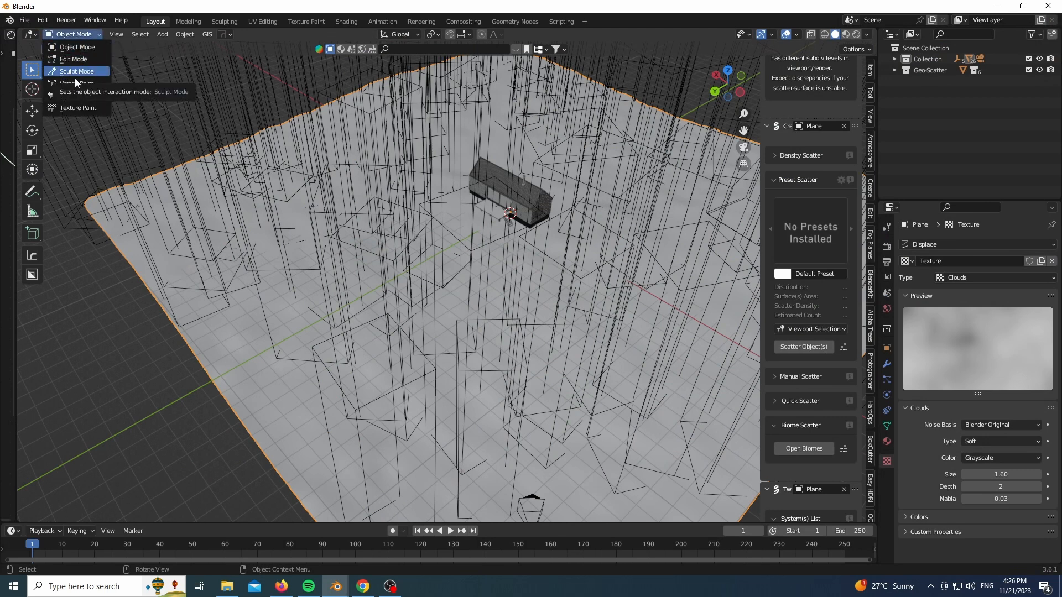
left_click(78, 96)
scroll(309, 343, "down", 2)
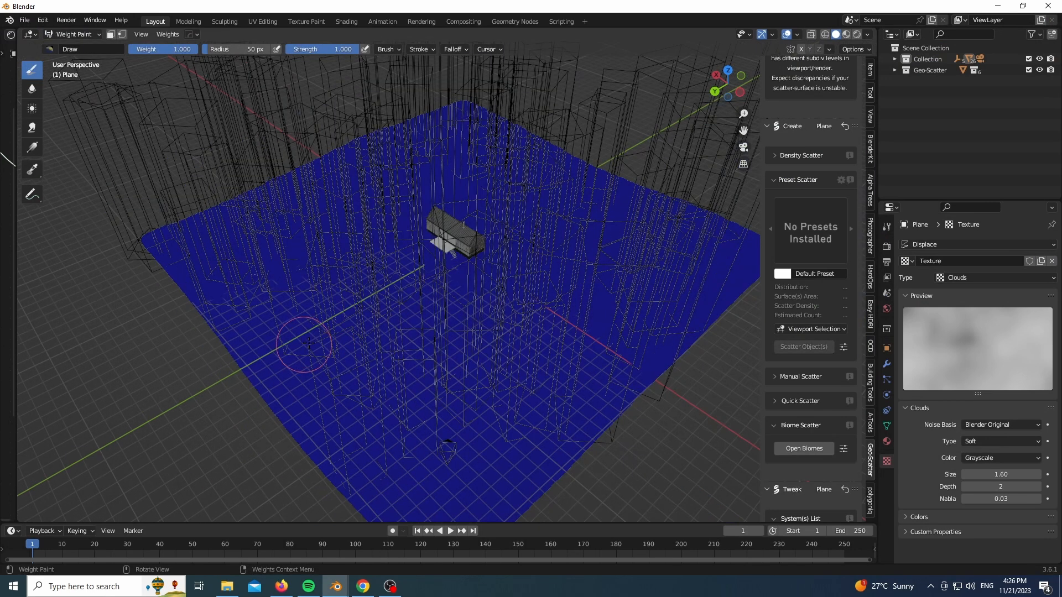
key("f")
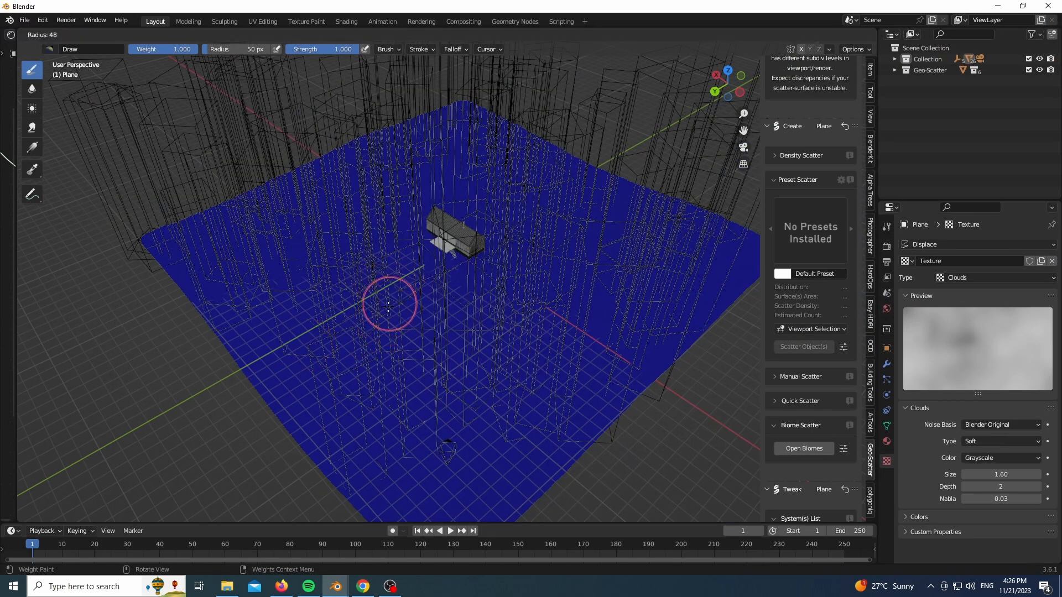
left_click(392, 312)
mouse_move(426, 224)
left_mouse_down()
mouse_move(479, 242)
mouse_move(459, 224)
mouse_move(421, 219)
mouse_move(452, 247)
mouse_move(467, 282)
mouse_move(461, 456)
left_mouse_up()
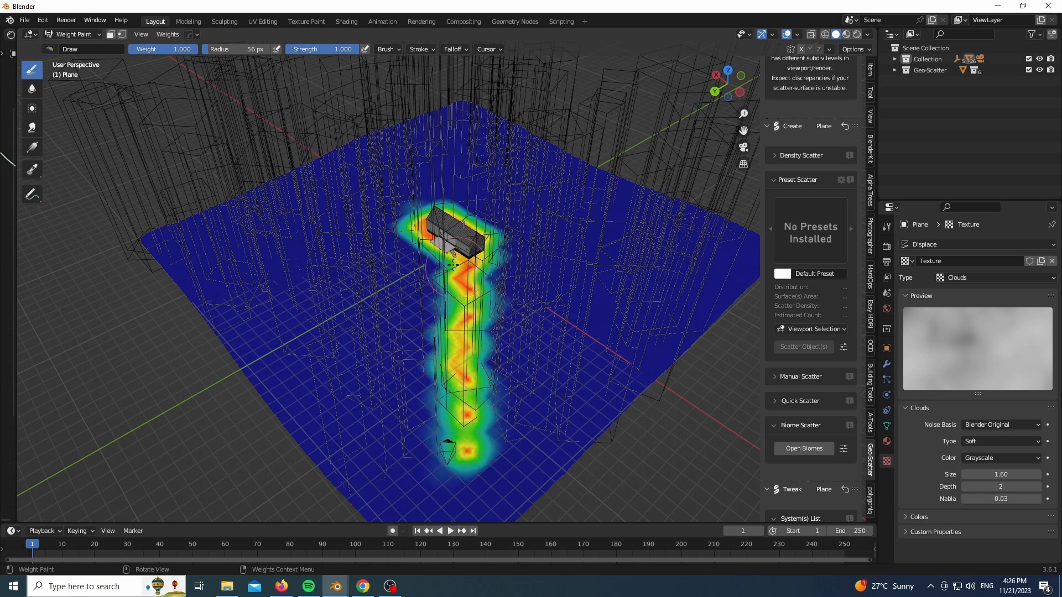
left_click_drag(462, 260, 465, 440)
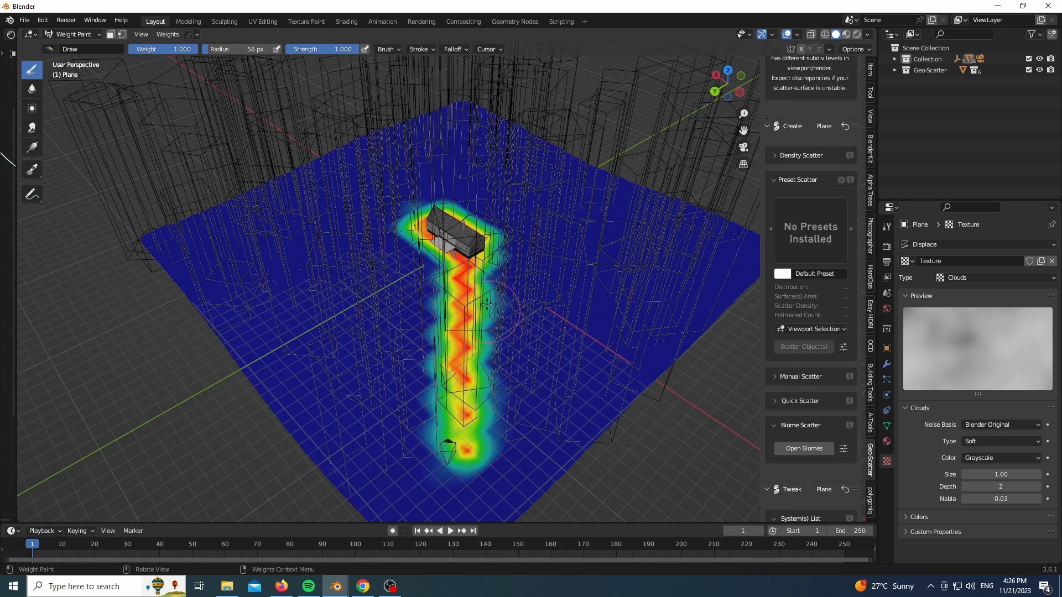
left_click_drag(460, 297, 445, 503)
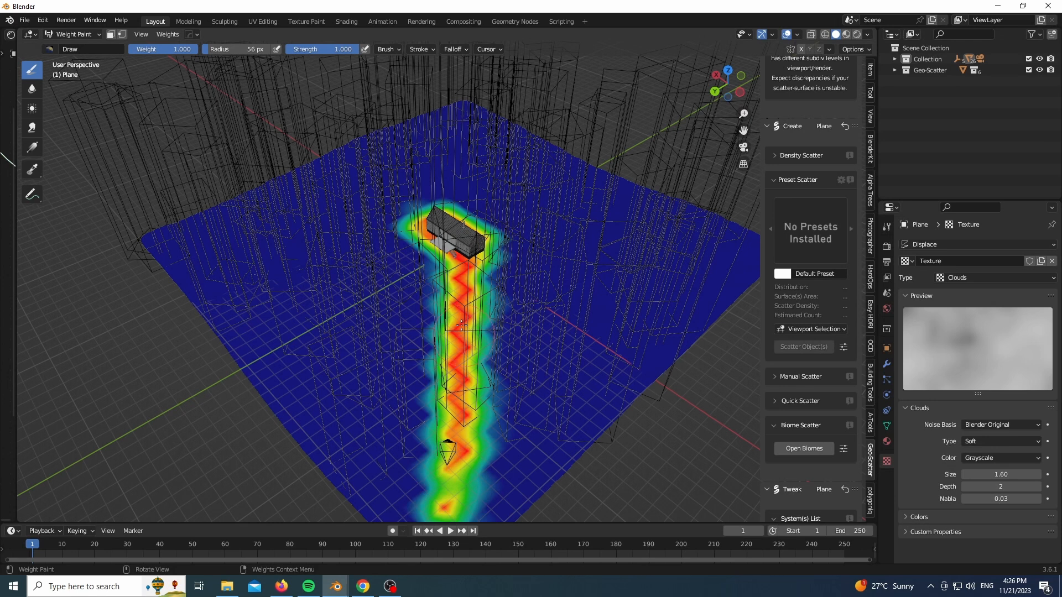
mouse_move(429, 263)
left_mouse_down()
mouse_move(403, 235)
mouse_move(482, 271)
mouse_move(487, 297)
mouse_move(468, 394)
mouse_move(449, 400)
mouse_move(444, 286)
left_mouse_up()
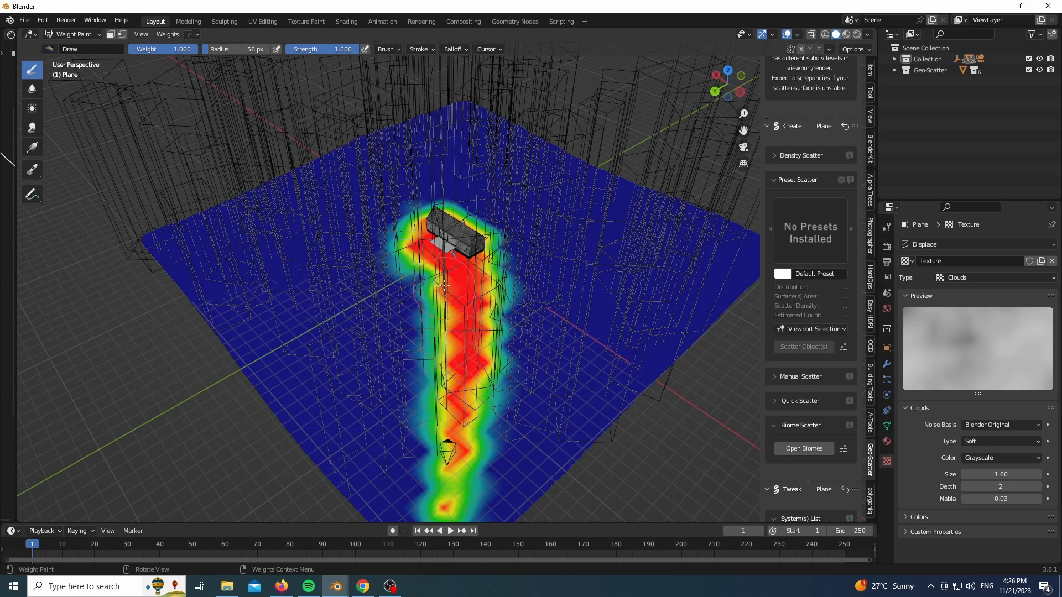
left_click(73, 34)
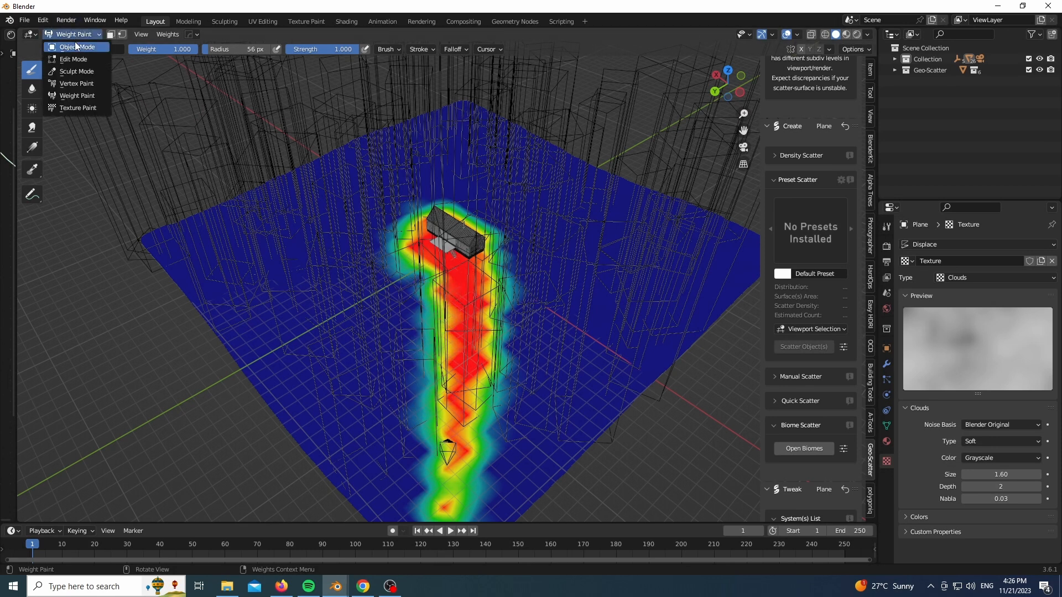
left_click(72, 46)
Enable the vertex-group culling mask on the Forestation scatter system and assign the painted Group to it
scroll(832, 248, "down", 15)
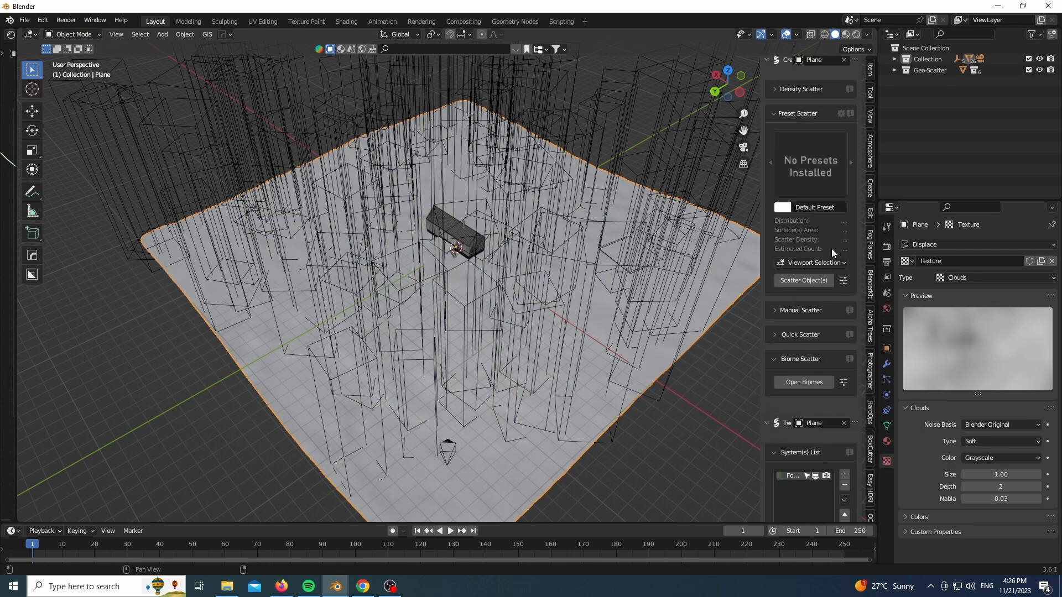
left_click(780, 379)
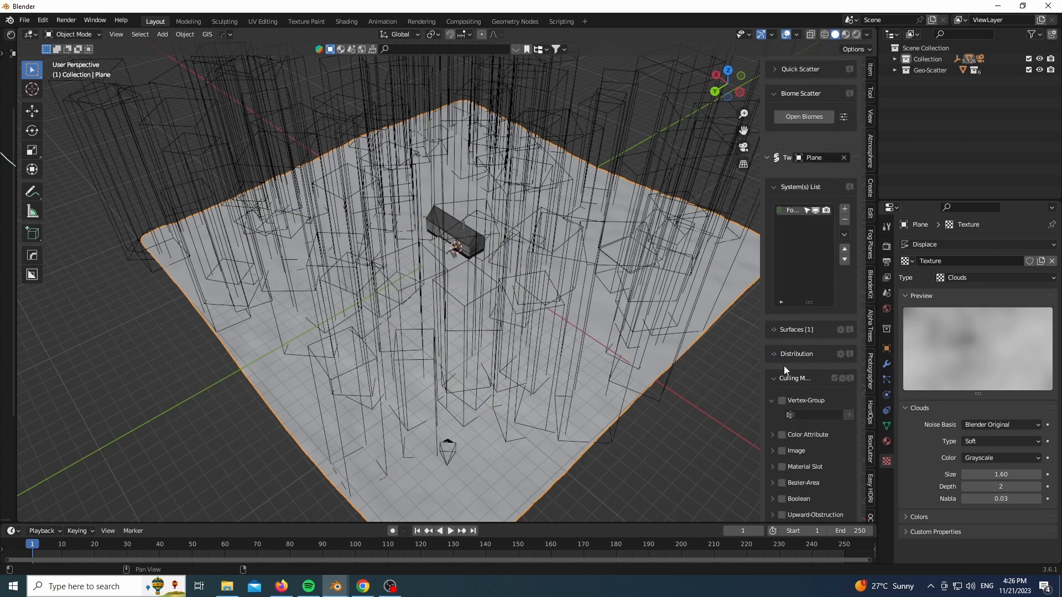
scroll(797, 331, "down", 5)
left_click(806, 304)
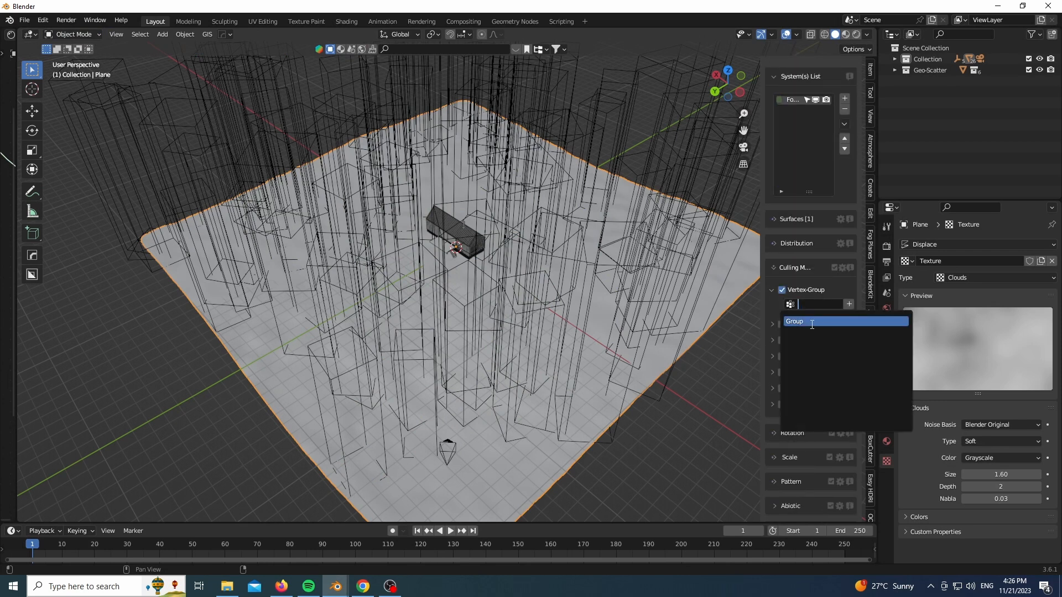
left_click(811, 324)
Show the scene through the camera in rendered shading with the viewport overlays hidden
middle_click_drag(469, 224, 649, 293)
key("KP_0")
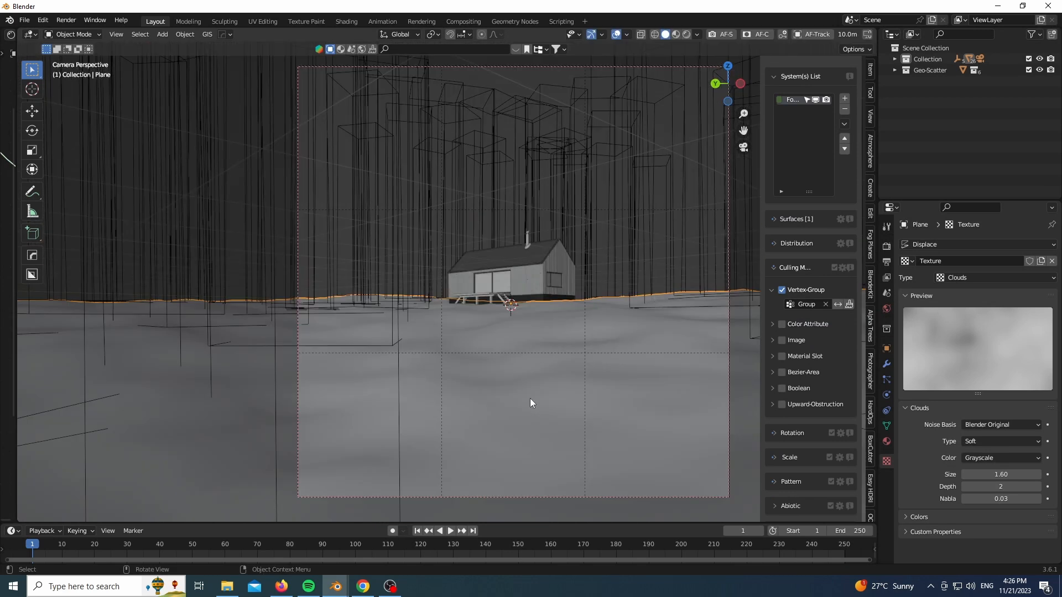
key("z")
left_click(544, 300)
scroll(594, 221, "up", 1)
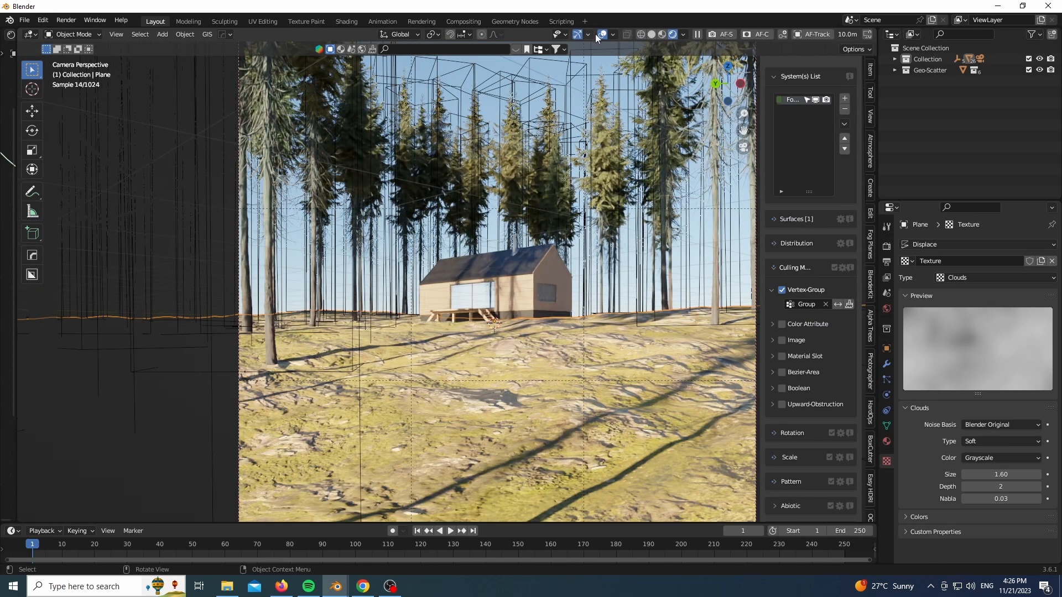
left_click(602, 34)
Reduce the scattered trees' Default Scale factor equally on all three axes
scroll(794, 229, "down", 7)
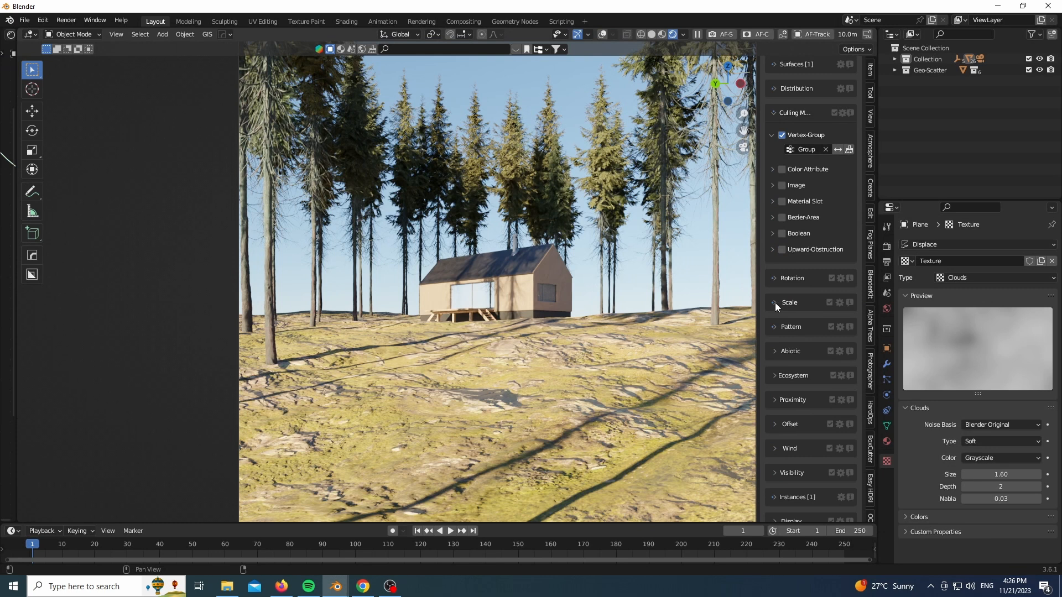
left_click(775, 303)
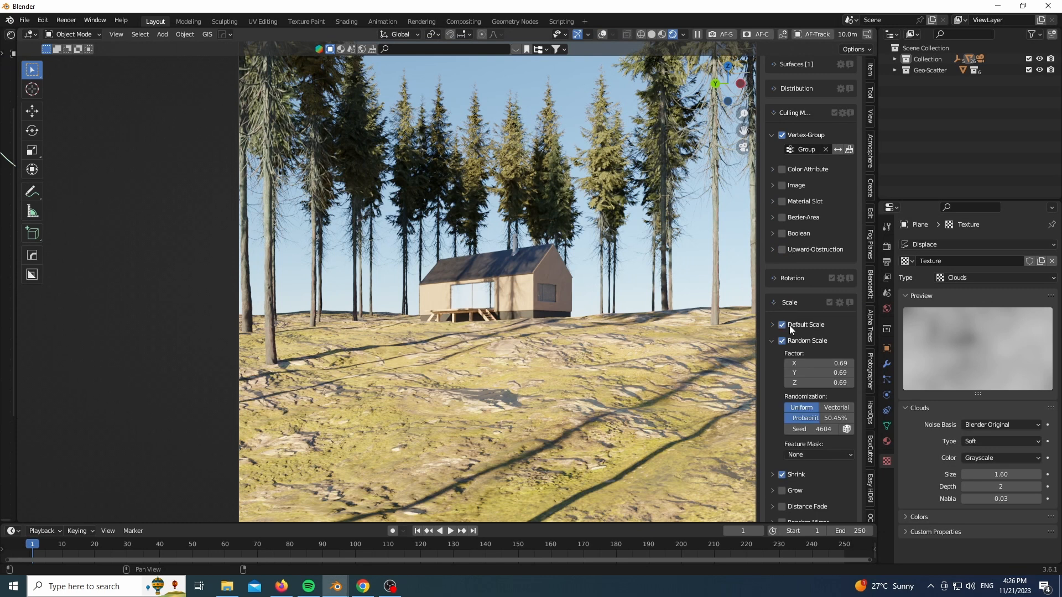
left_click_drag(817, 373, 838, 373)
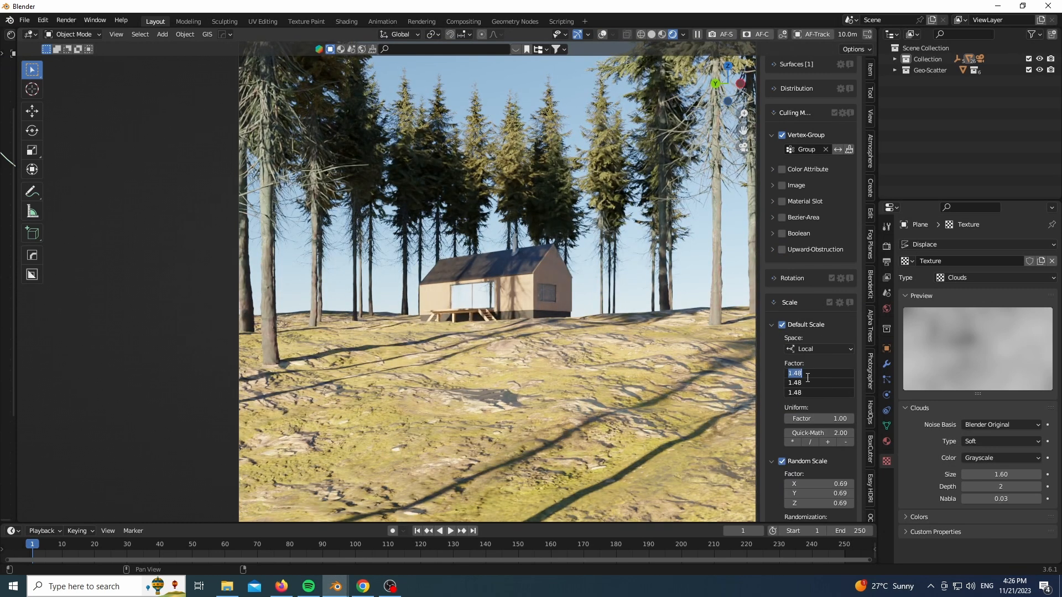
key("Return")
Set the tree scatter's distribution density to 0.2 instances per square metre
scroll(791, 221, "up", 8)
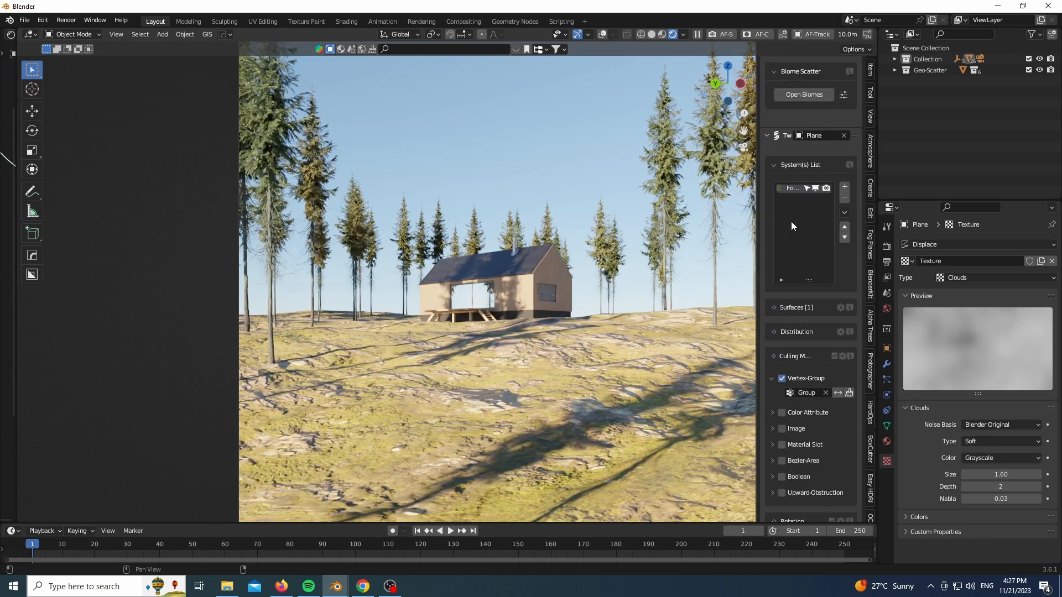
left_click(785, 266)
left_click(811, 326)
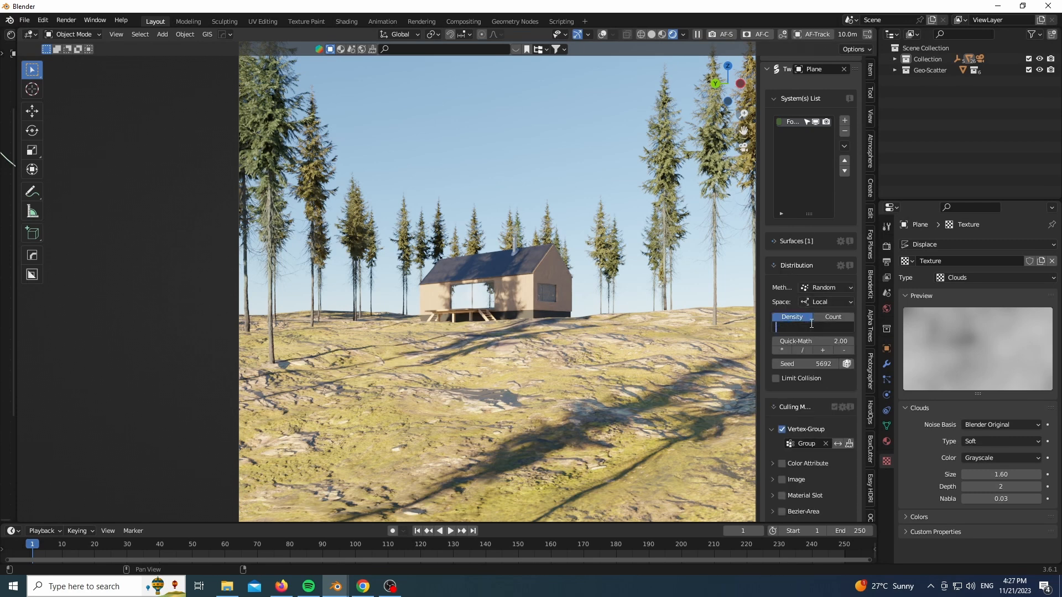
type("0.2")
key("Return")
Clear the scene in solid shading with overlays on by hiding the cabin and terrain and disabling the tree scatter's viewport display
scroll(496, 271, "down", 1)
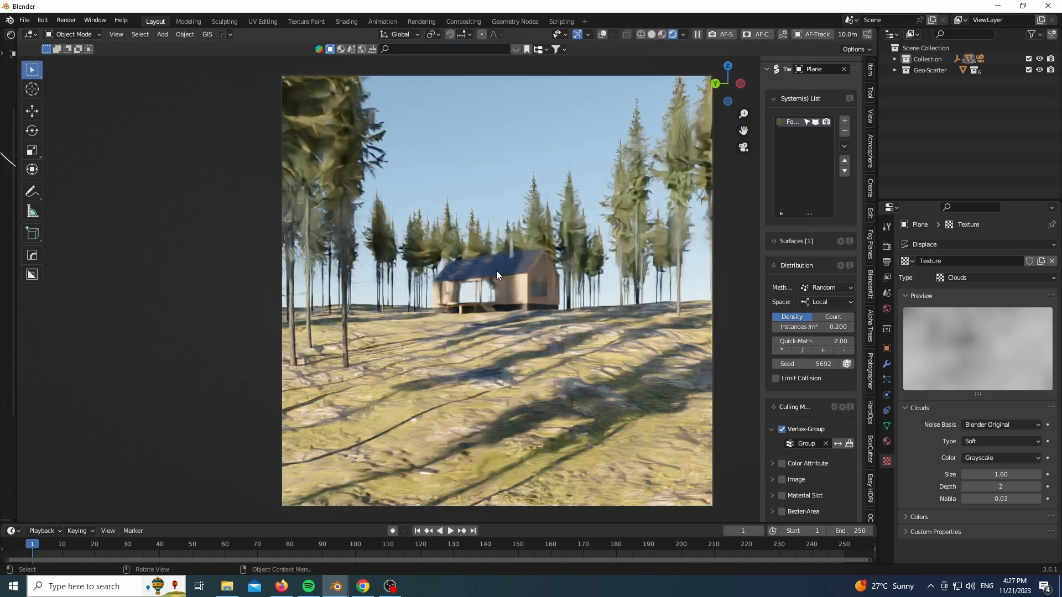
scroll(500, 282, "up", 3)
scroll(499, 282, "down", 3)
left_click(651, 34)
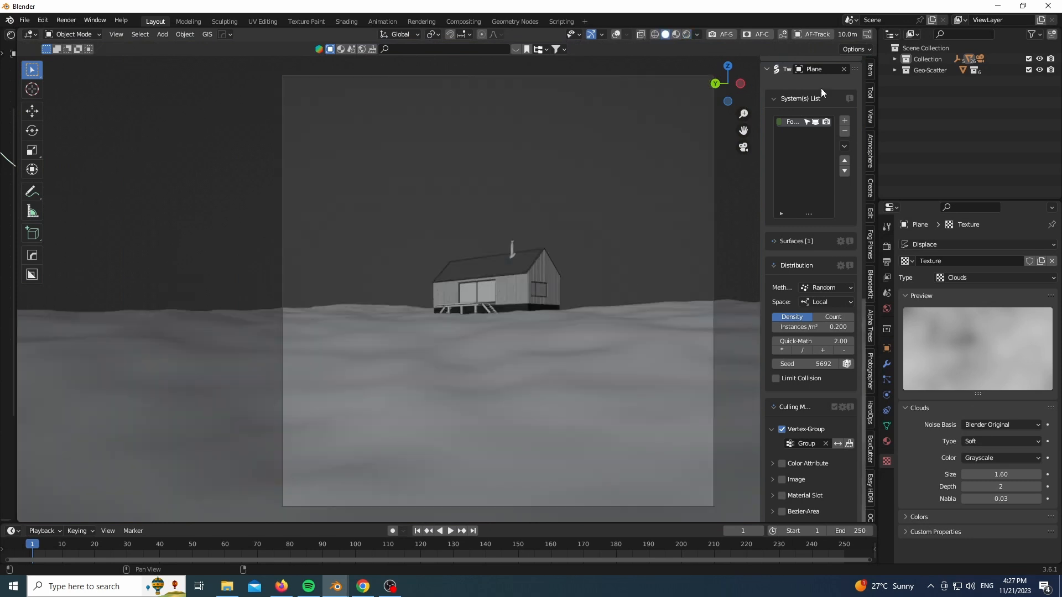
left_click_drag(728, 84, 626, 44)
left_click(786, 34)
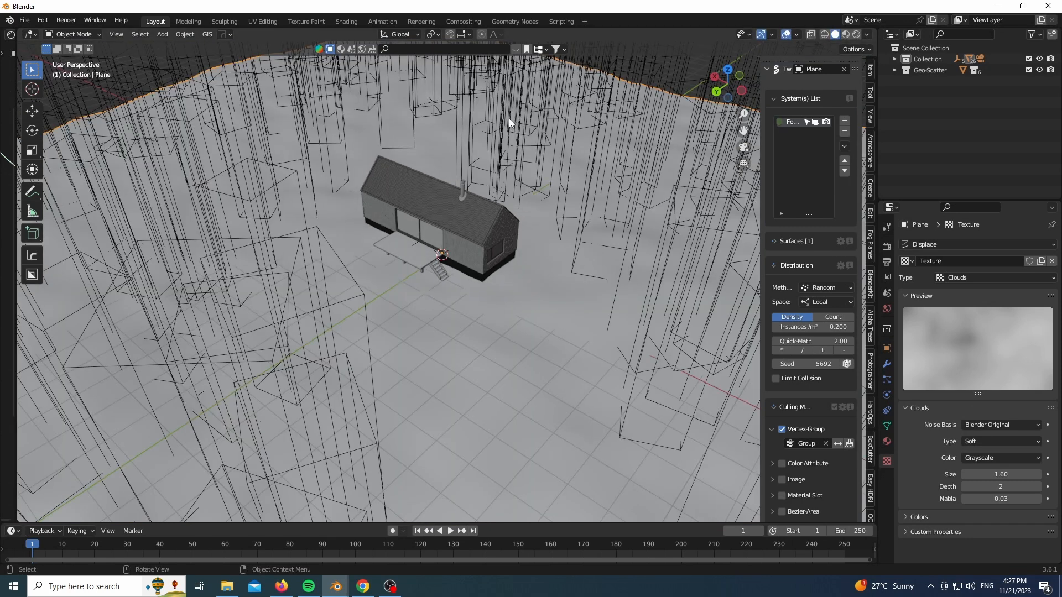
key("h")
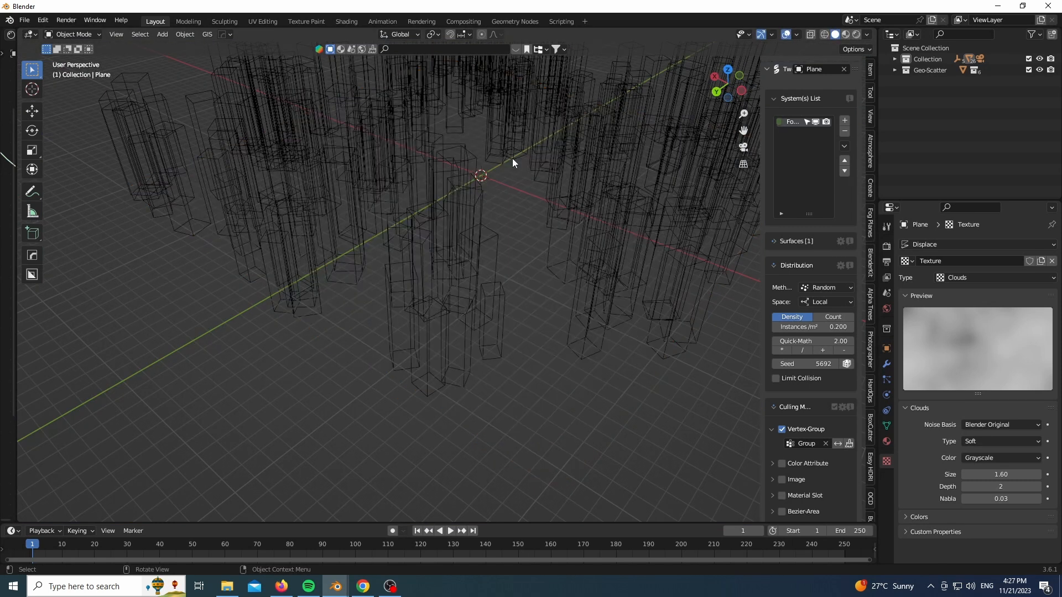
left_click(815, 122)
Add a 2 m mesh plane at the world origin and frame it in top orthographic view
key("shift+a")
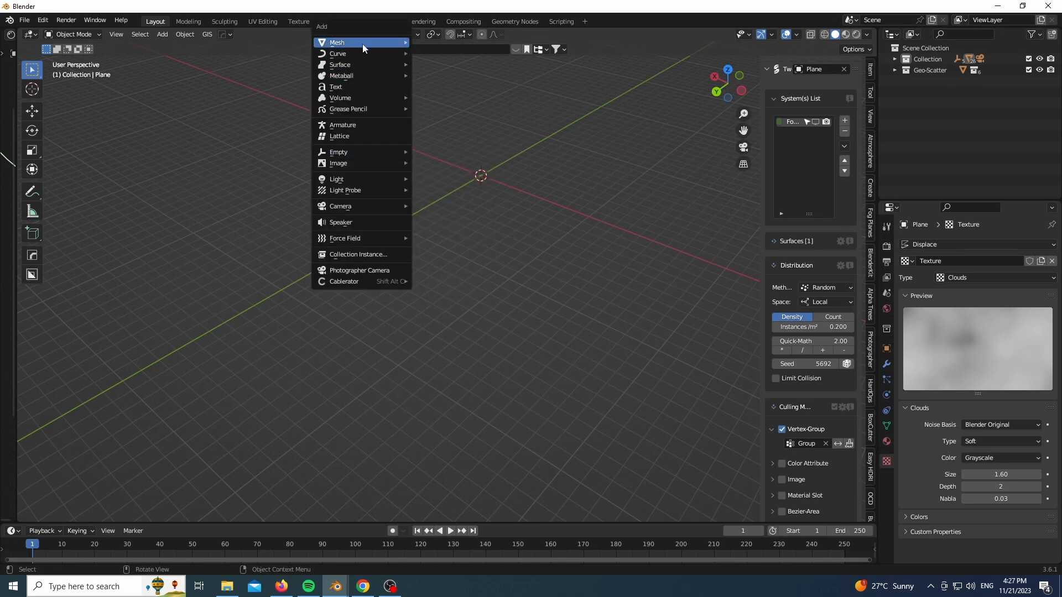
mouse_move(365, 42)
left_click(437, 43)
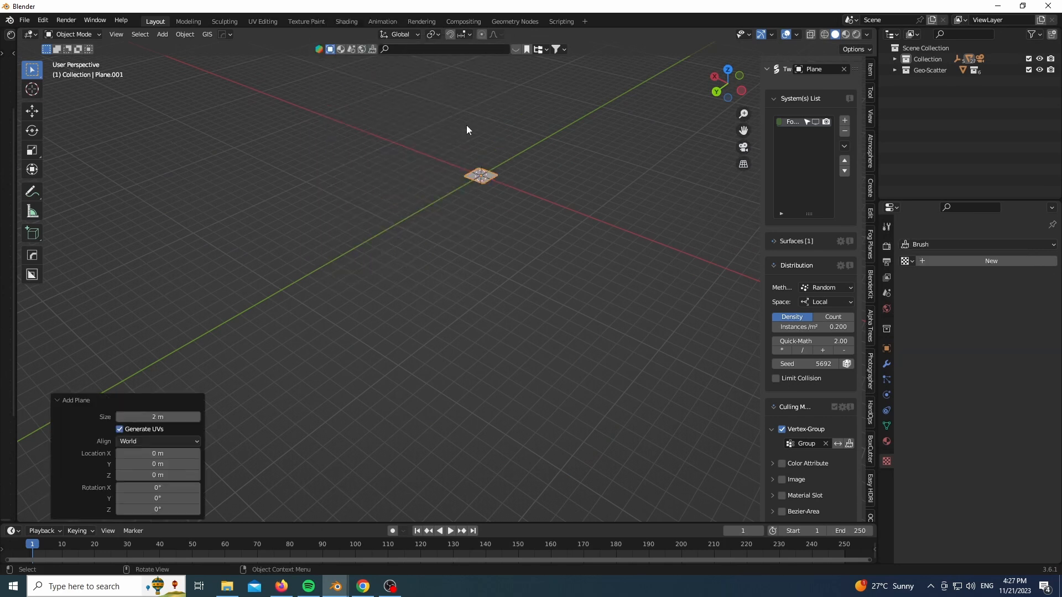
key("KP_7")
key("KP_Decimal")
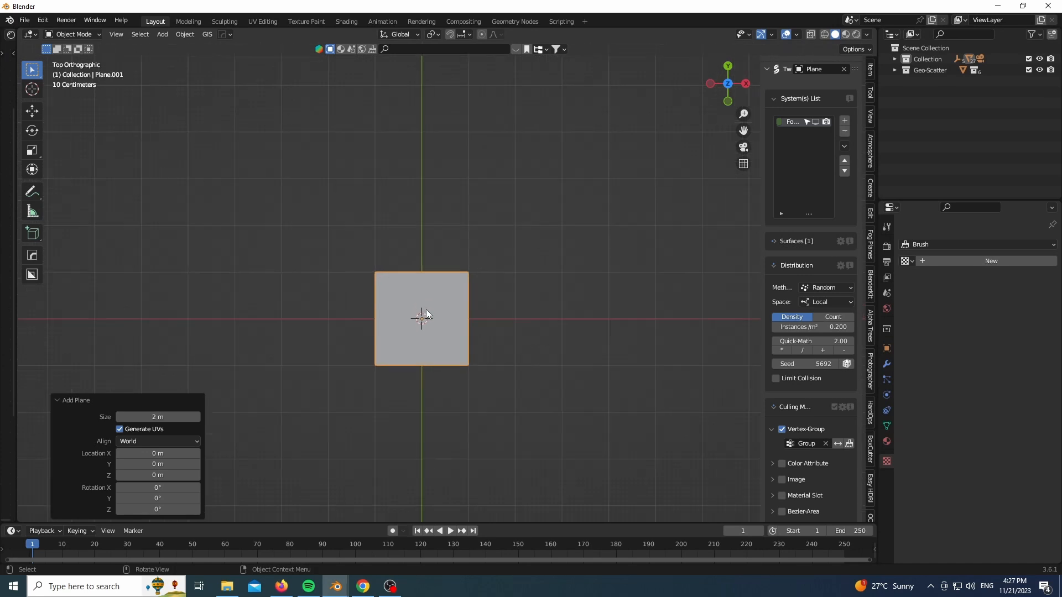
Scale the new plane's geometry uniformly by 0.6 in Edit Mode
key("Tab")
key("s")
key("0")
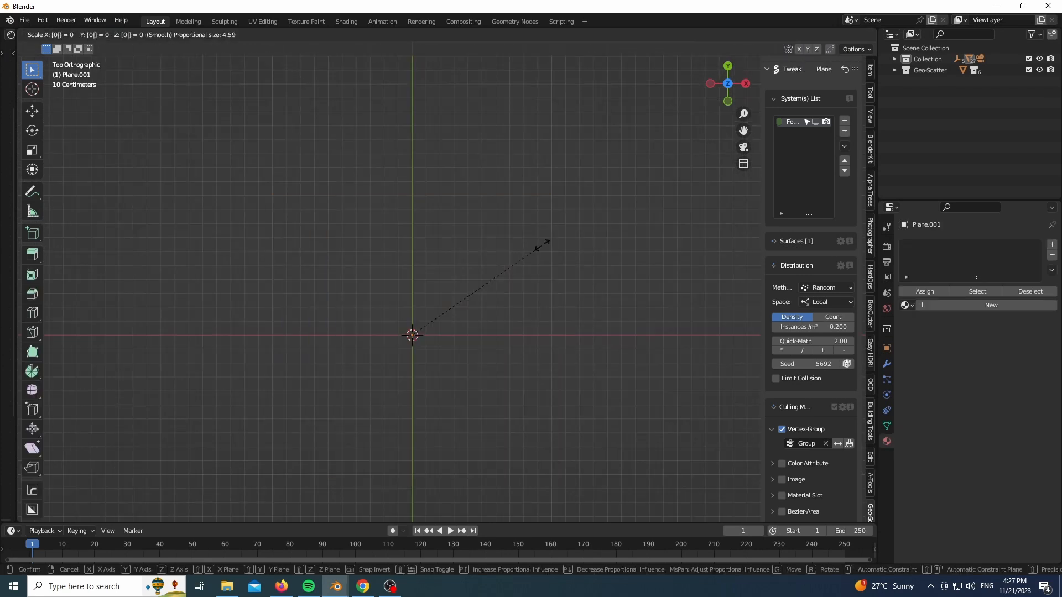
key("6")
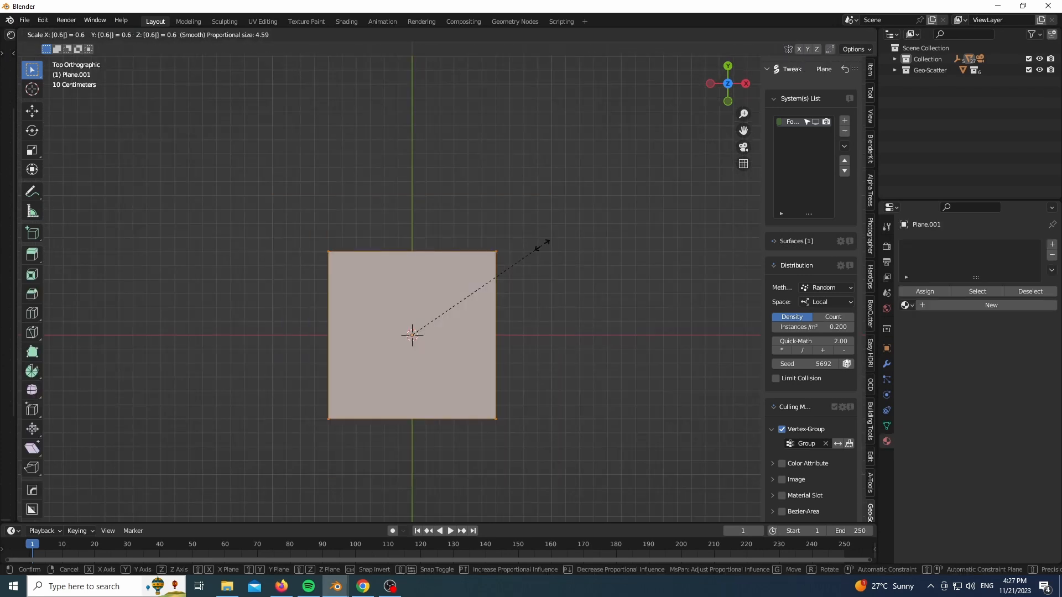
key("Return")
Narrow the plane's geometry into a strip by scaling it by 0.2 along Y
key("s")
key("y")
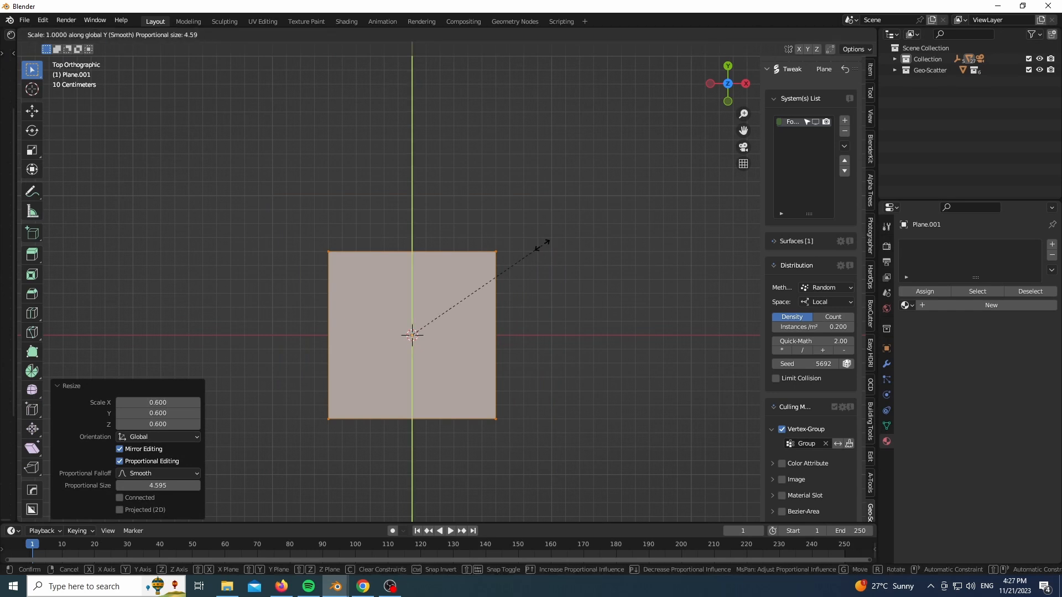
type("0.4")
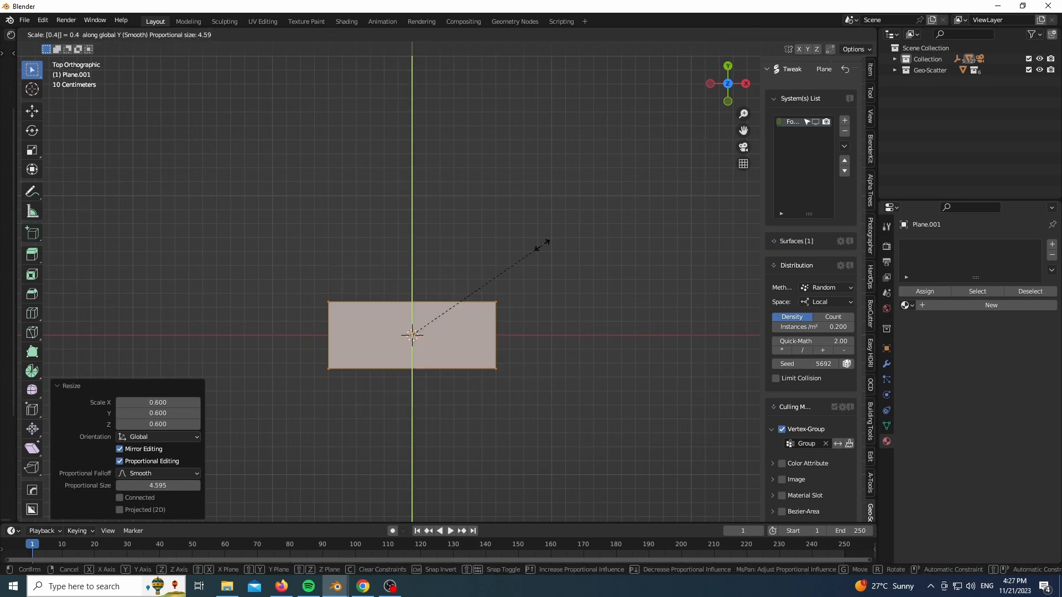
key("BackSpace")
key("2")
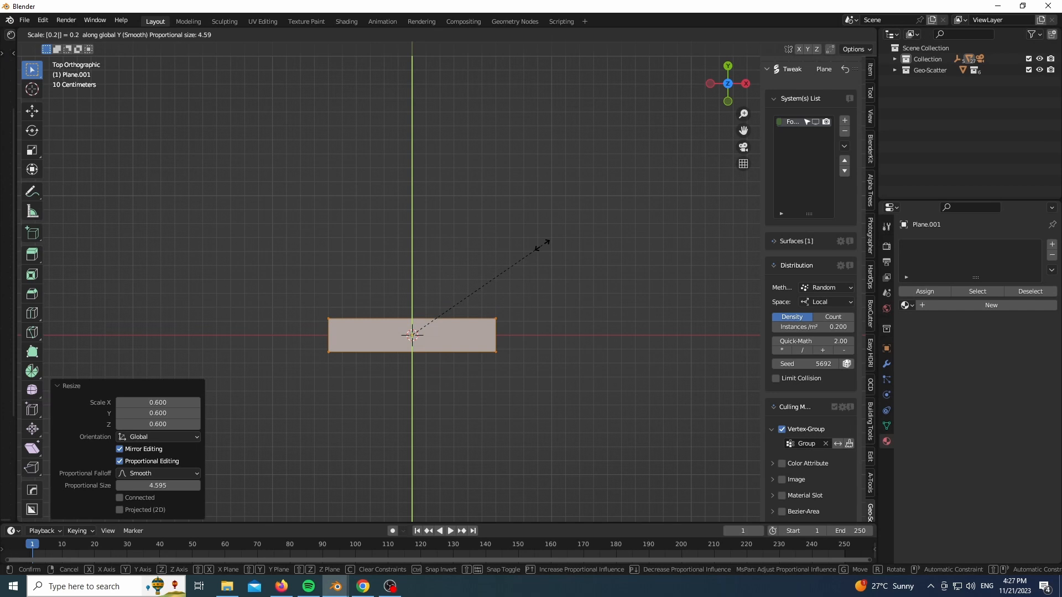
key("Return")
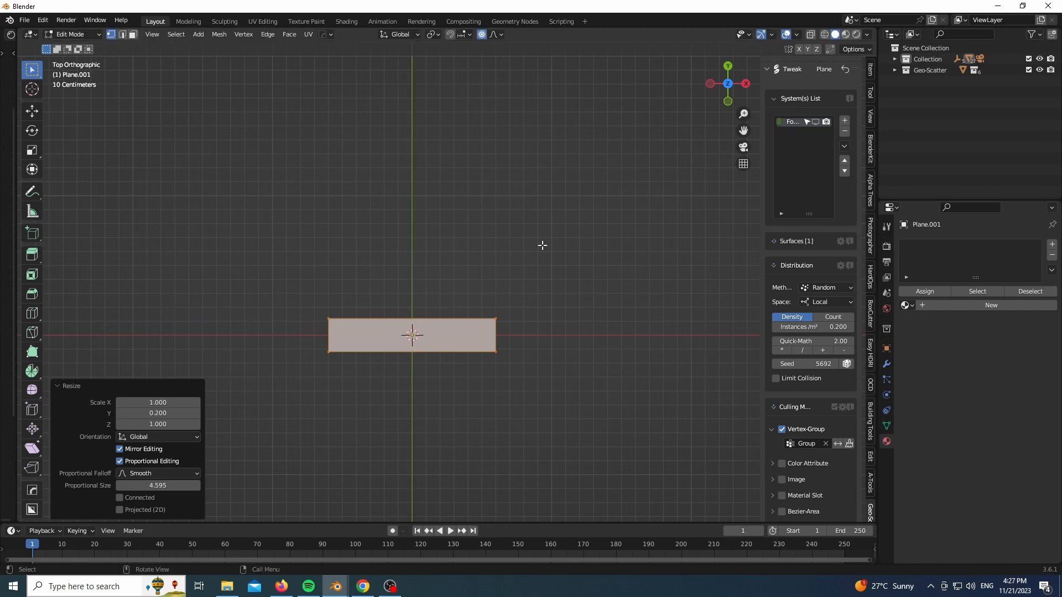
Split the strip with an edge loop through its centre and delete the half on the negative X side
left_click(424, 332)
key("x")
left_click(366, 316)
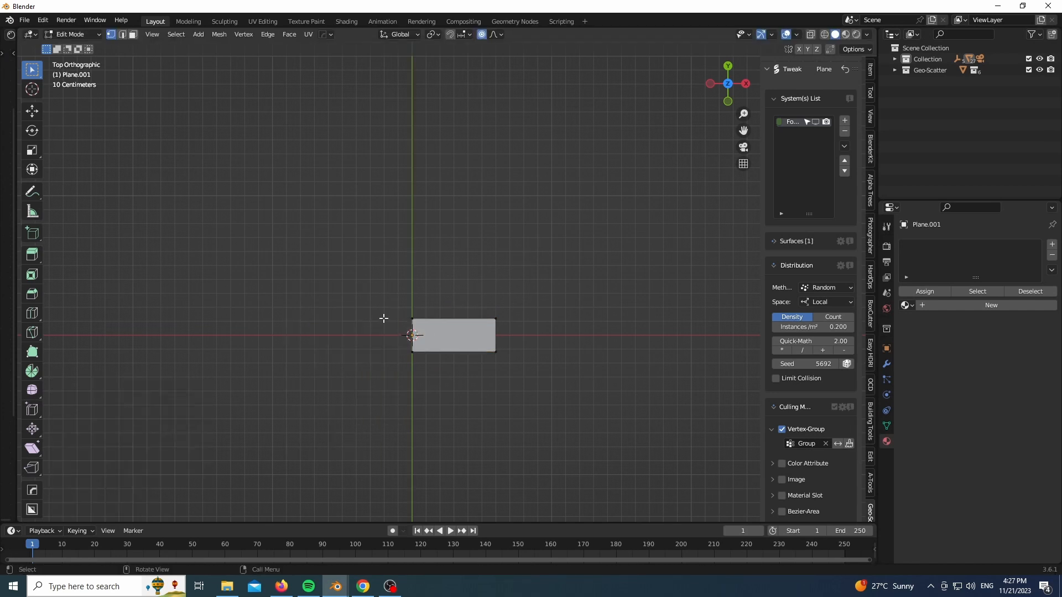
Lengthen the strip by moving its outer end vertices about 0.25 m along X with proportional editing off
scroll(495, 315, "up", 4)
left_click_drag(434, 252, 540, 408)
key("g")
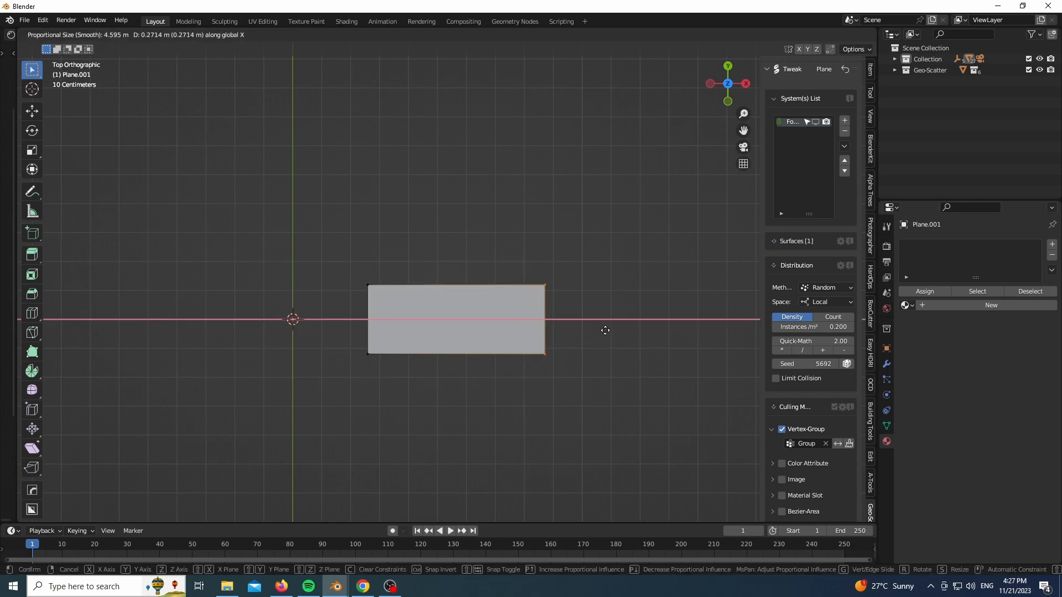
right_click(606, 330)
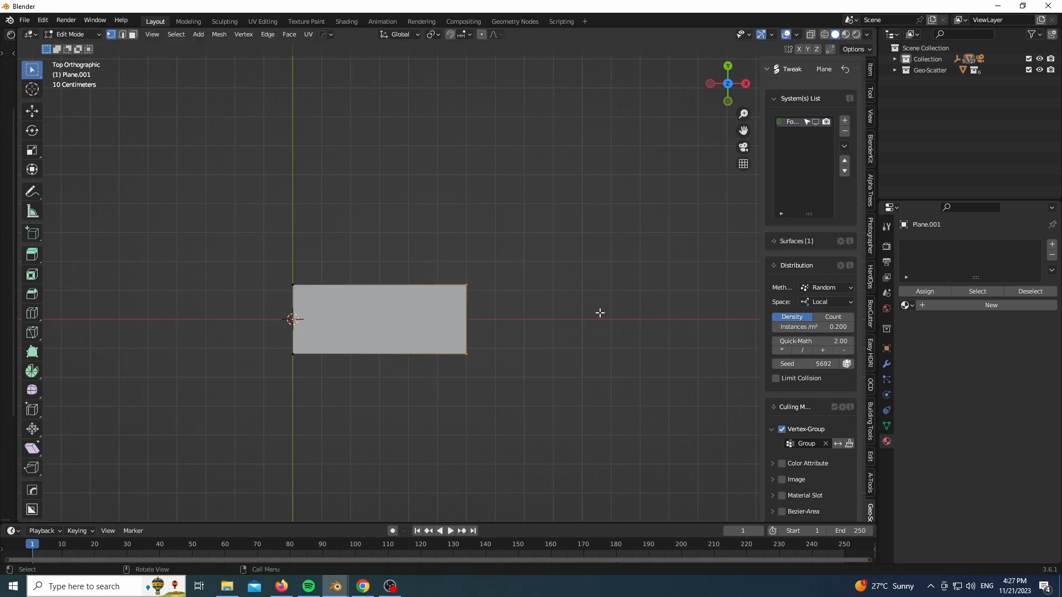
key("g")
left_click(670, 313)
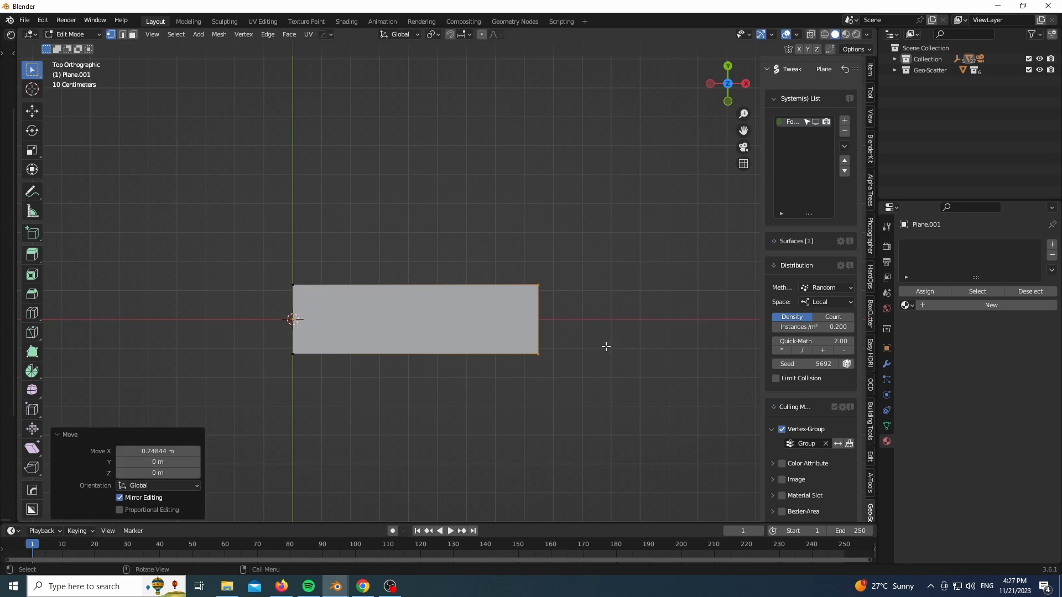
Extrude the strip's outer end edge outward and down, about 0.17 m along X and -0.11 m along Z
key("KP_1")
key("g")
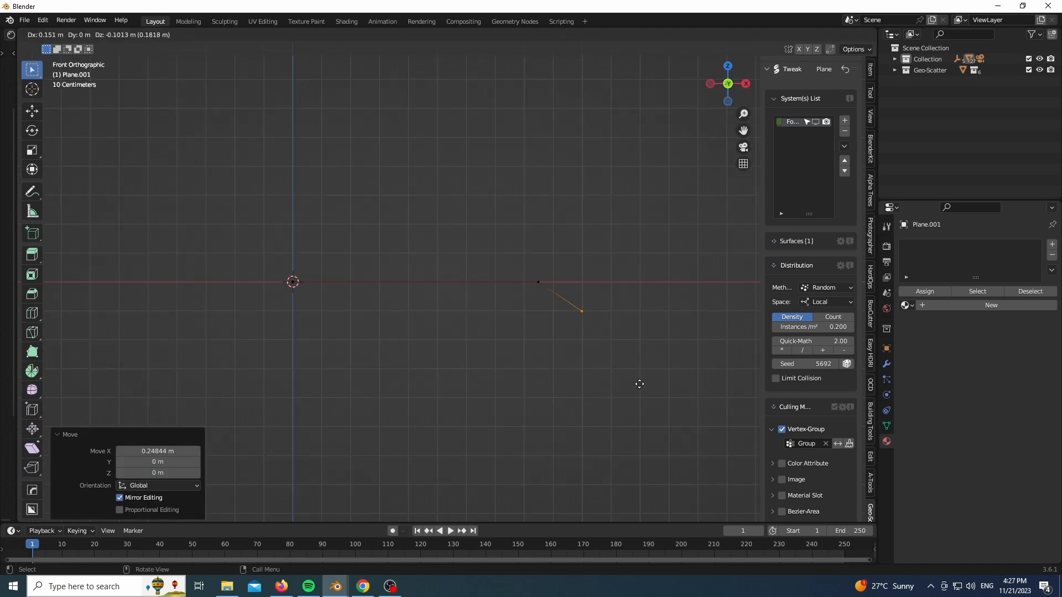
left_click(643, 386)
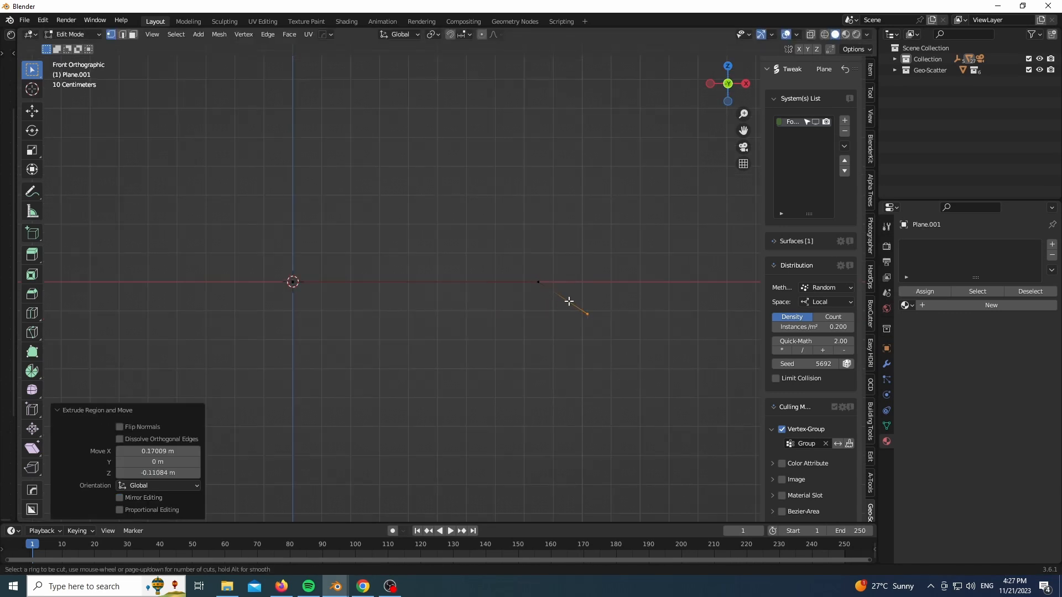
Add a centred edge loop across the sloping end segment and raise it slightly to round the bend
key("ctrl+r")
left_click(569, 301)
key("g")
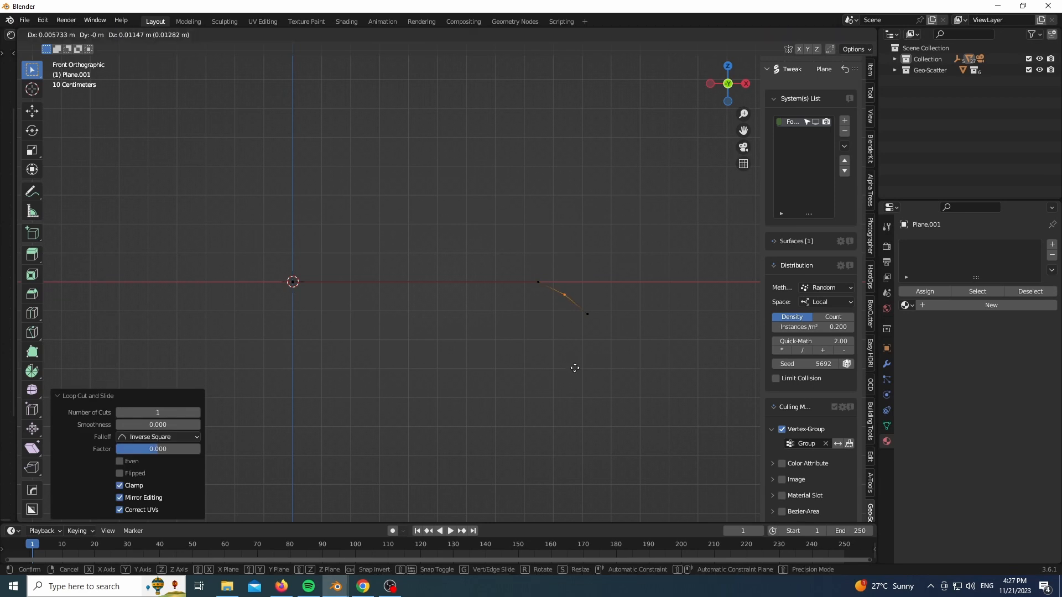
left_click(575, 366)
key("Tab")
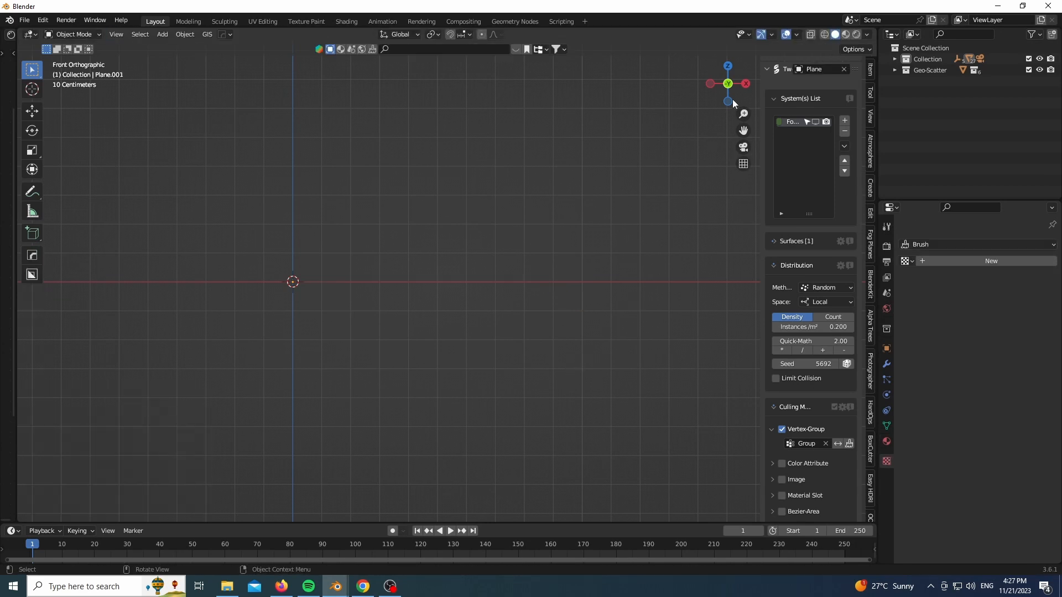
Add a Mirror modifier on the X axis to the strip with Clipping enabled
mouse_move(732, 94)
left_mouse_down()
mouse_move(722, 91)
mouse_move(741, 100)
left_mouse_up()
left_click(887, 364)
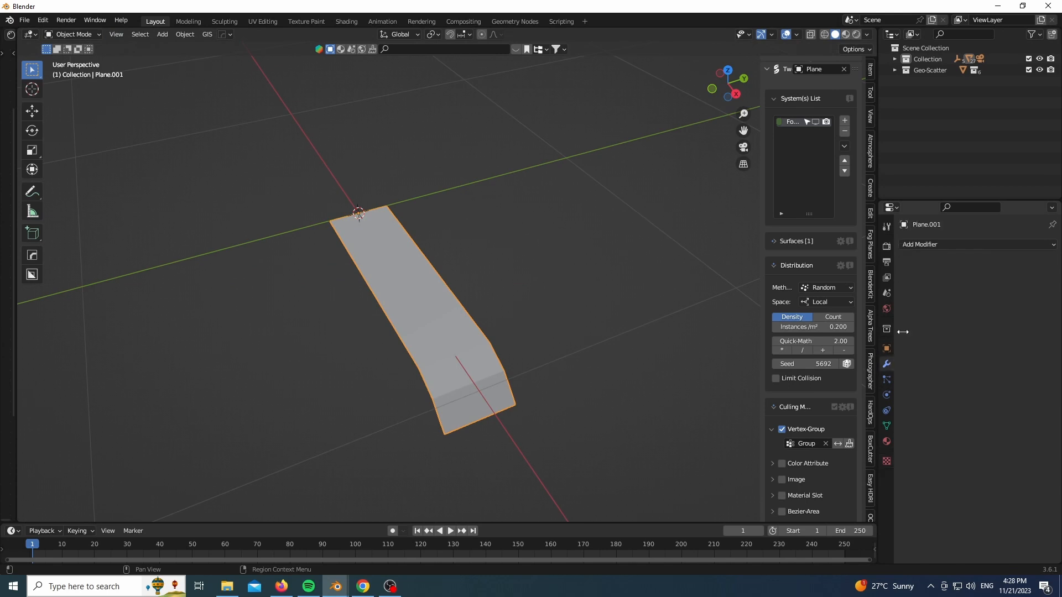
left_click(933, 244)
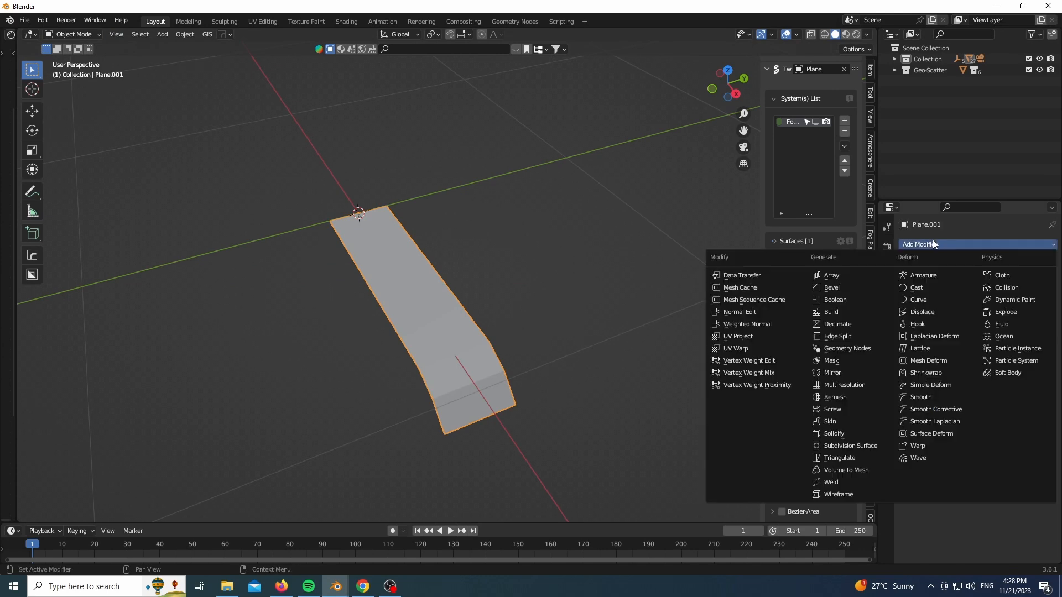
left_click(831, 373)
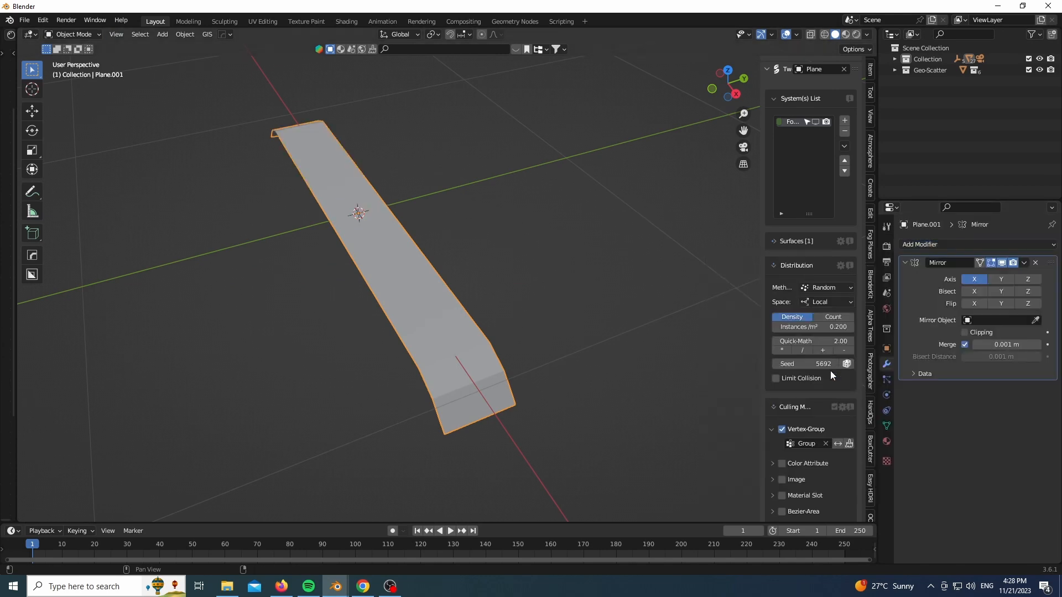
Add an Array modifier with a count of 70 and a relative offset of 0 on X and 1 on Y
left_click(954, 244)
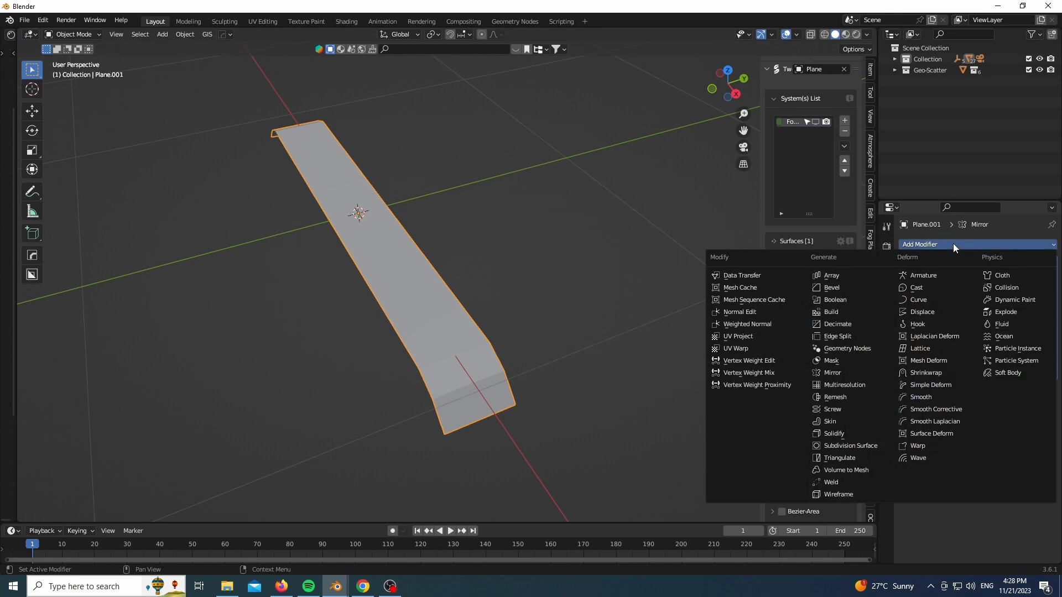
left_click(848, 276)
left_click(1002, 452)
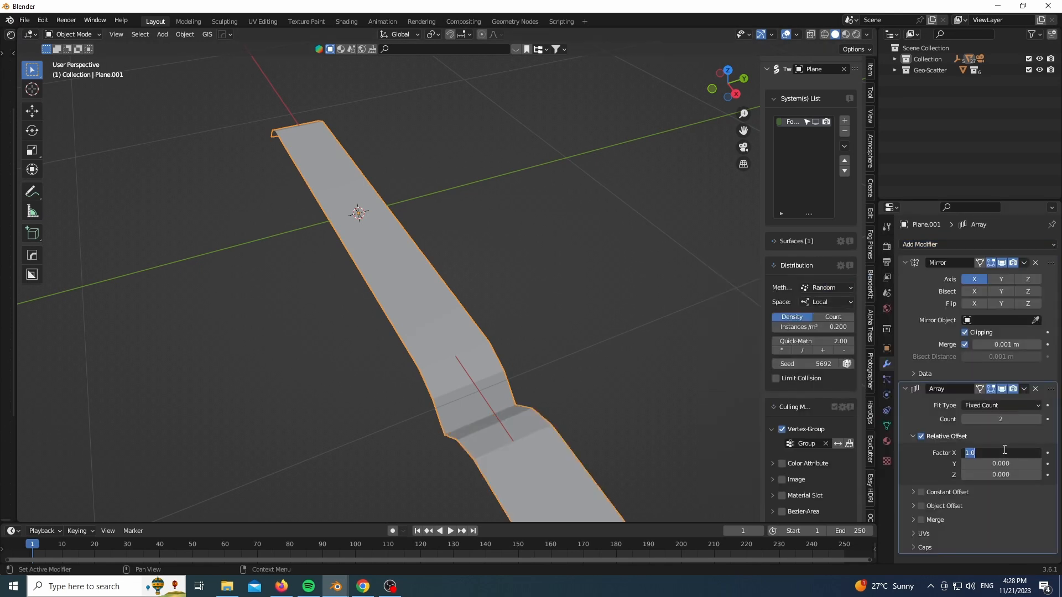
type("0")
key("Return")
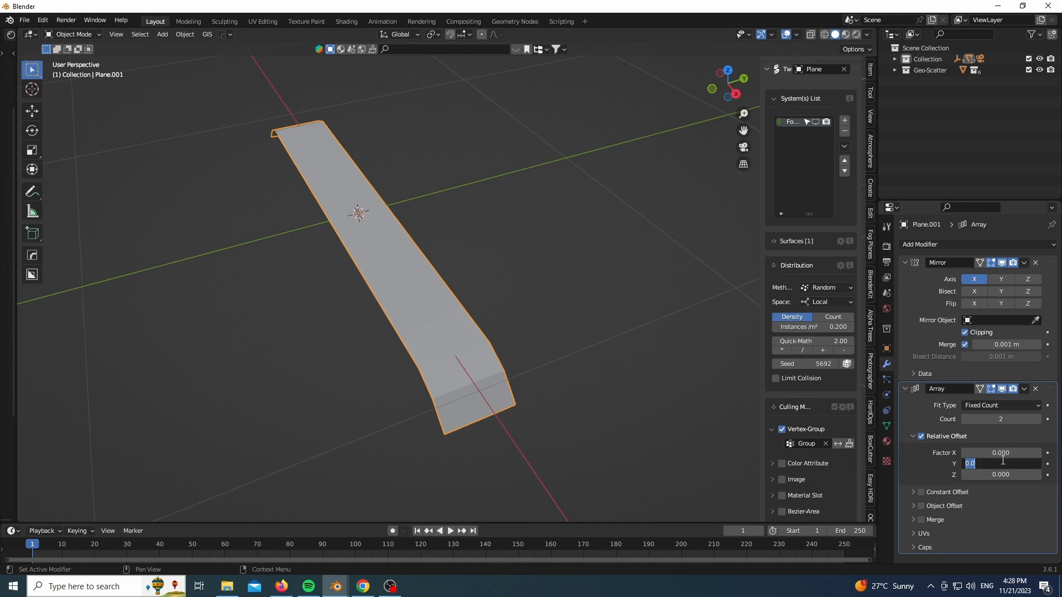
key("Return")
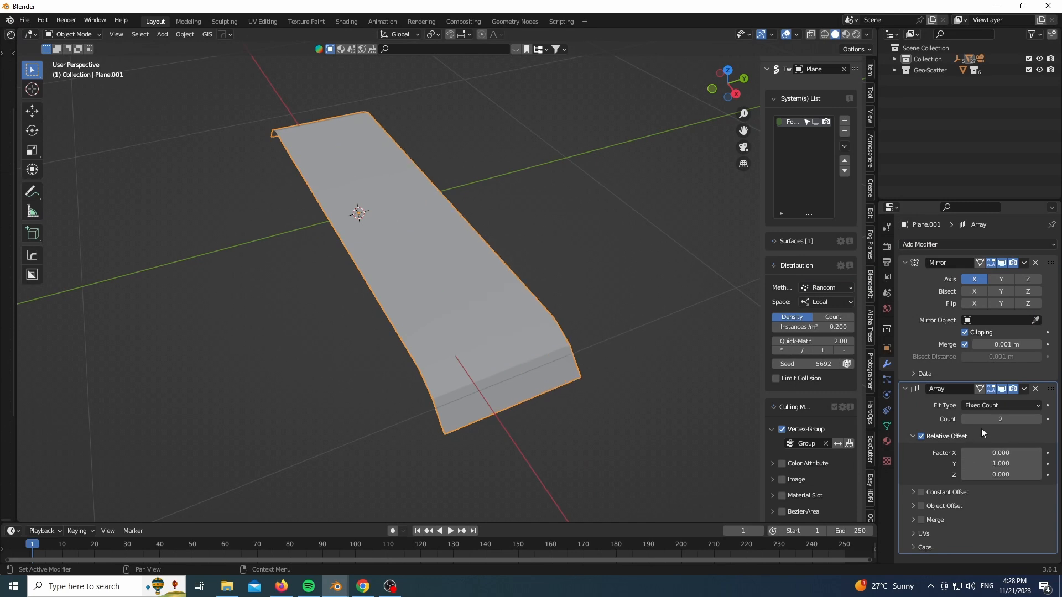
left_click_drag(989, 418, 1051, 418)
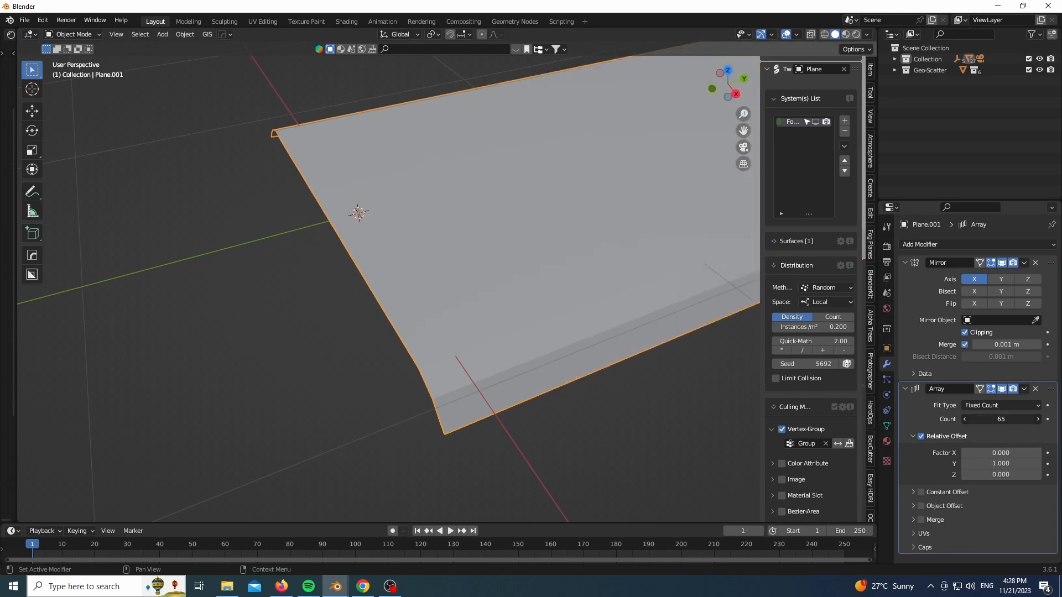
scroll(346, 380, "down", 6)
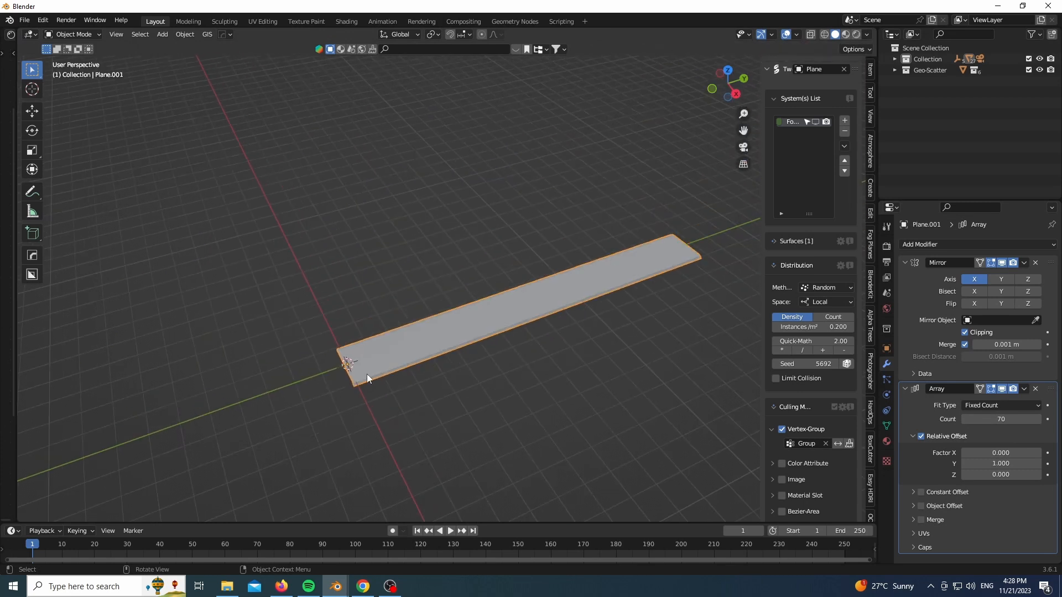
Add a Path curve at the origin and rotate its control points 90° about Z in Edit Mode
scroll(406, 364, "up", 2)
key("shift+a")
mouse_move(423, 258)
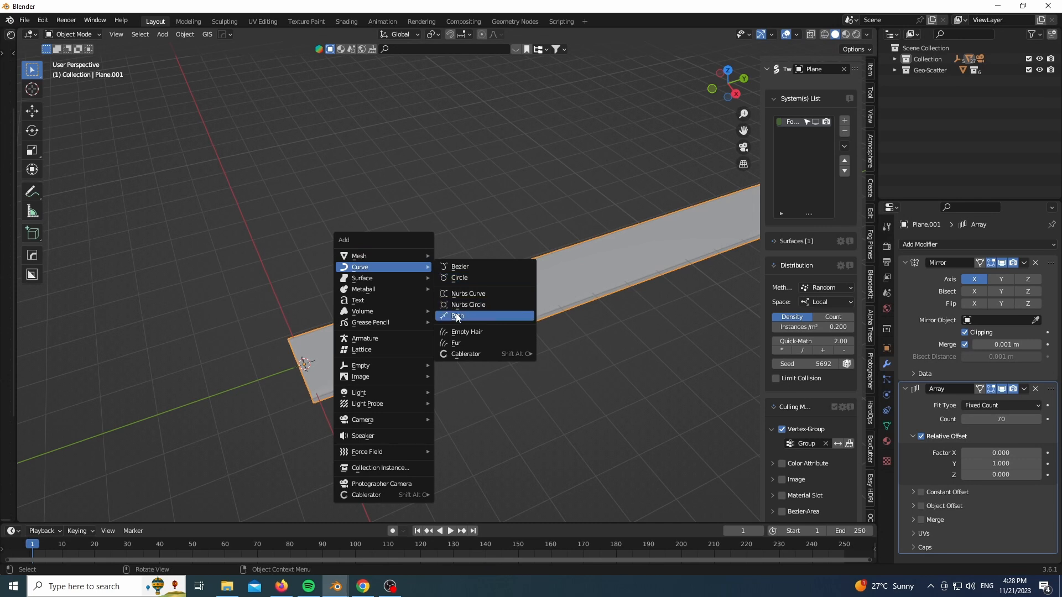
left_click(456, 316)
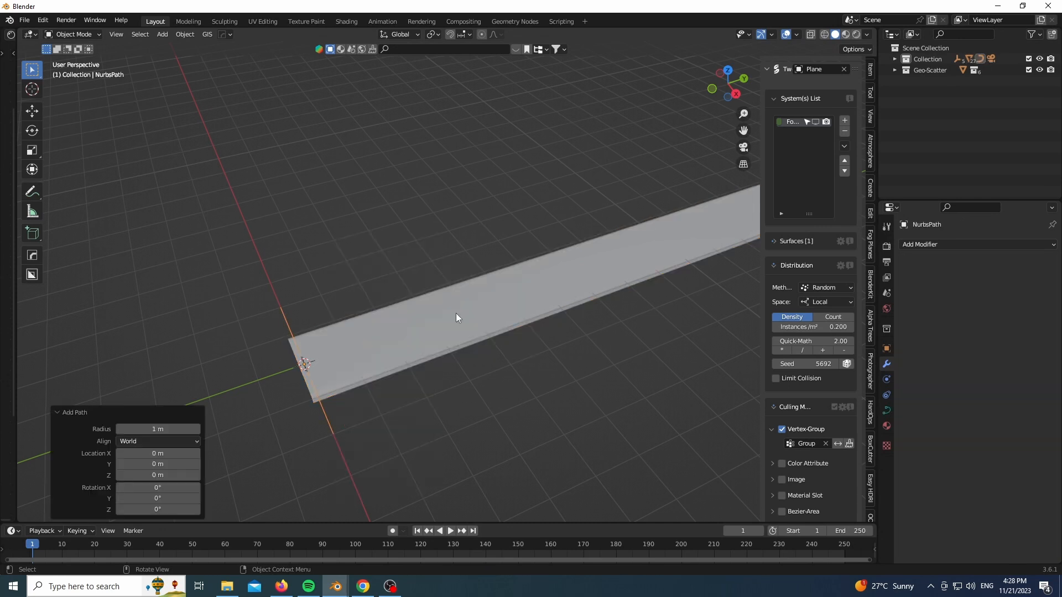
key("Tab")
key("z")
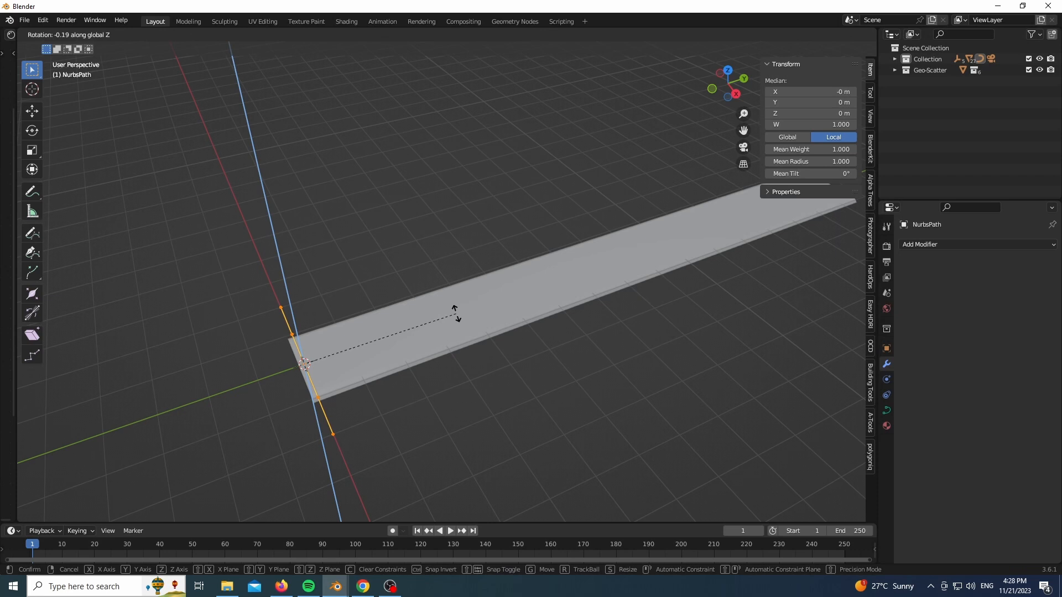
key("Return")
Move the path's control points about 7 m along Y and scale them up by about 4.13
key("KP_7")
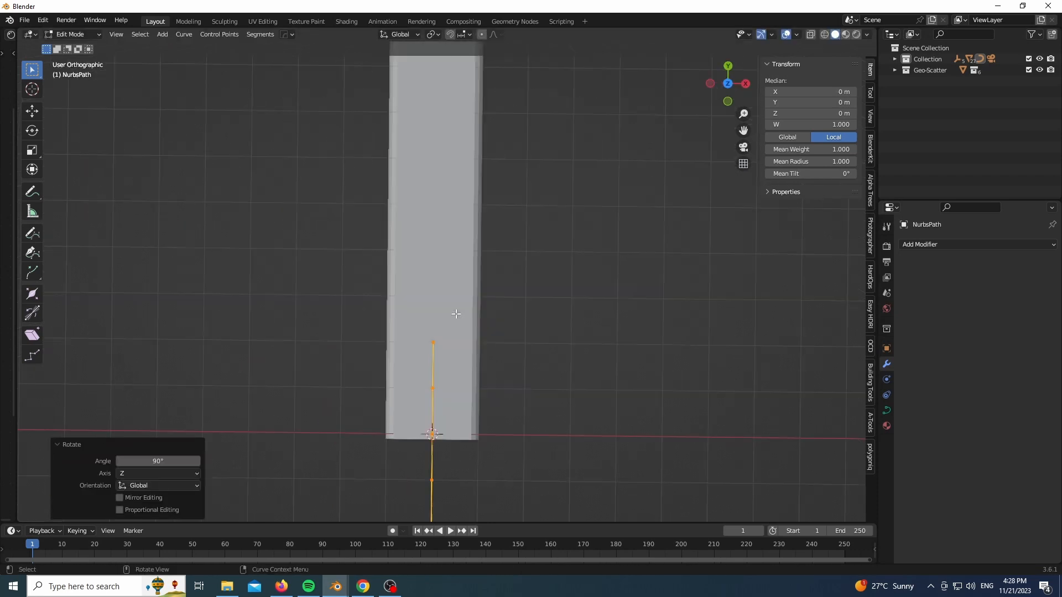
key("g")
key("y")
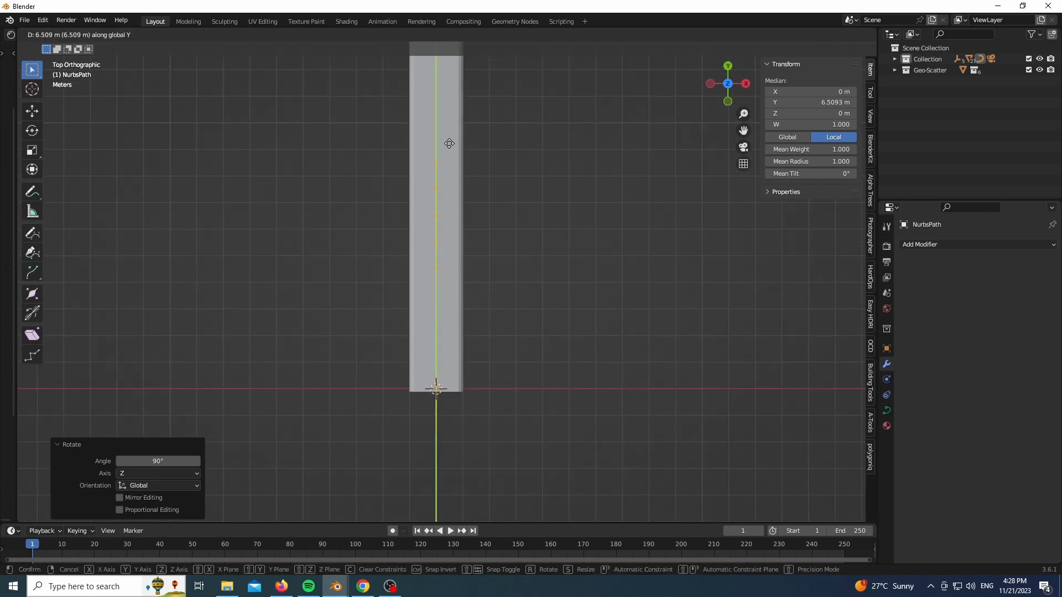
left_click(448, 141)
scroll(461, 344, "down", 5)
key("s")
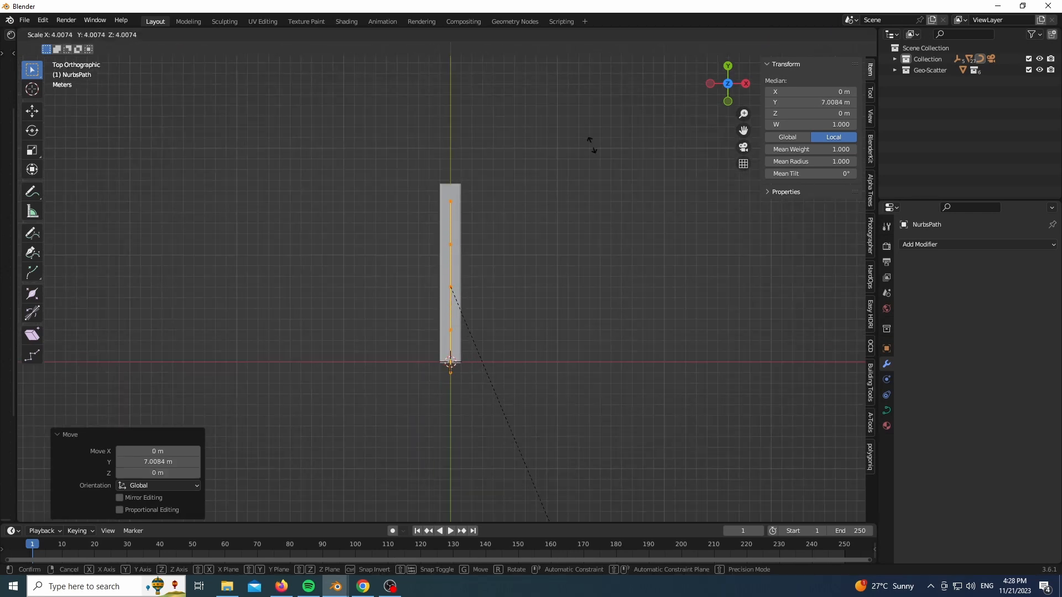
left_click(595, 156)
Align the path with the arrayed strip by shifting its points about 1.19 m, plus a small -0.05 m correction, along Y
key("g")
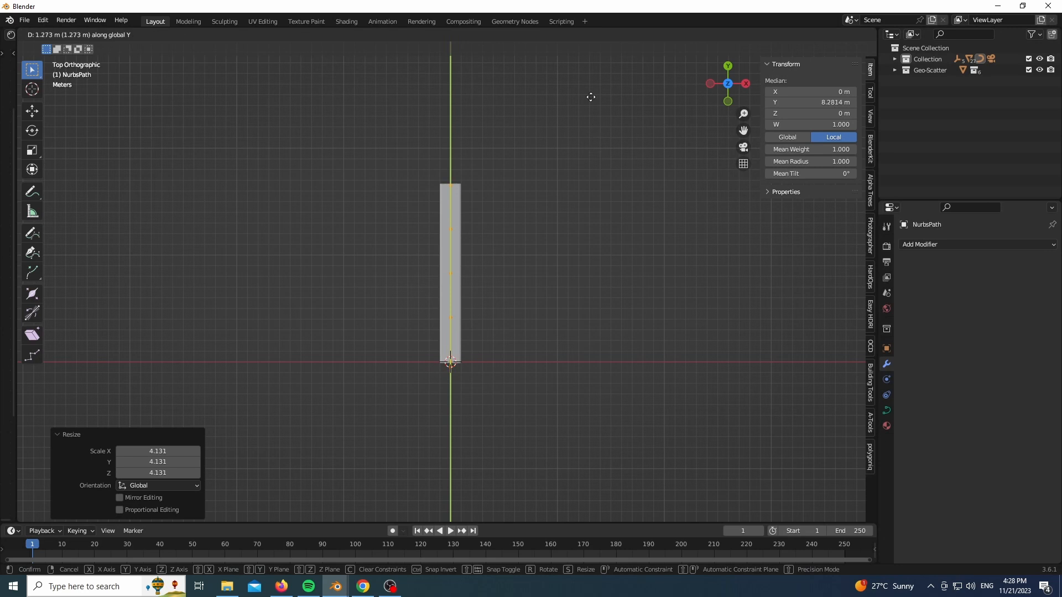
left_click(581, 109)
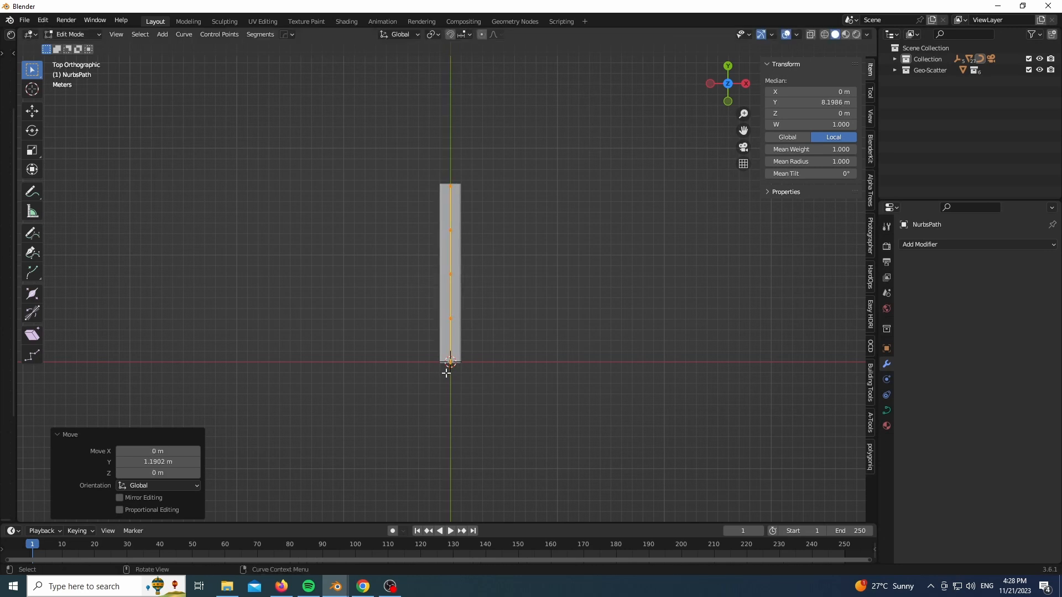
scroll(482, 471, "up", 13)
scroll(496, 403, "down", 5)
key("g")
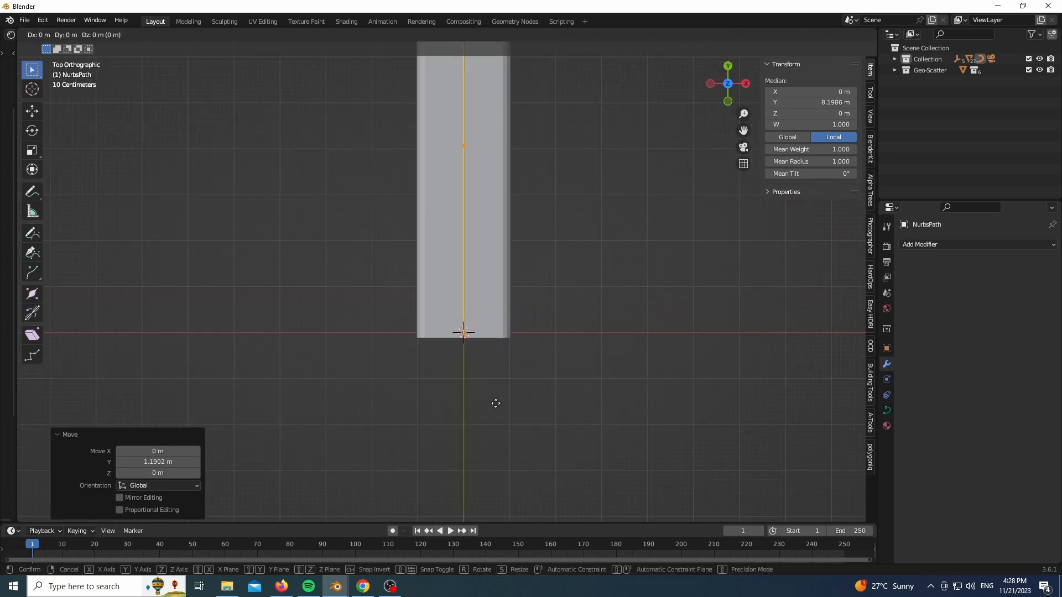
left_click(491, 426)
scroll(493, 418, "down", 5)
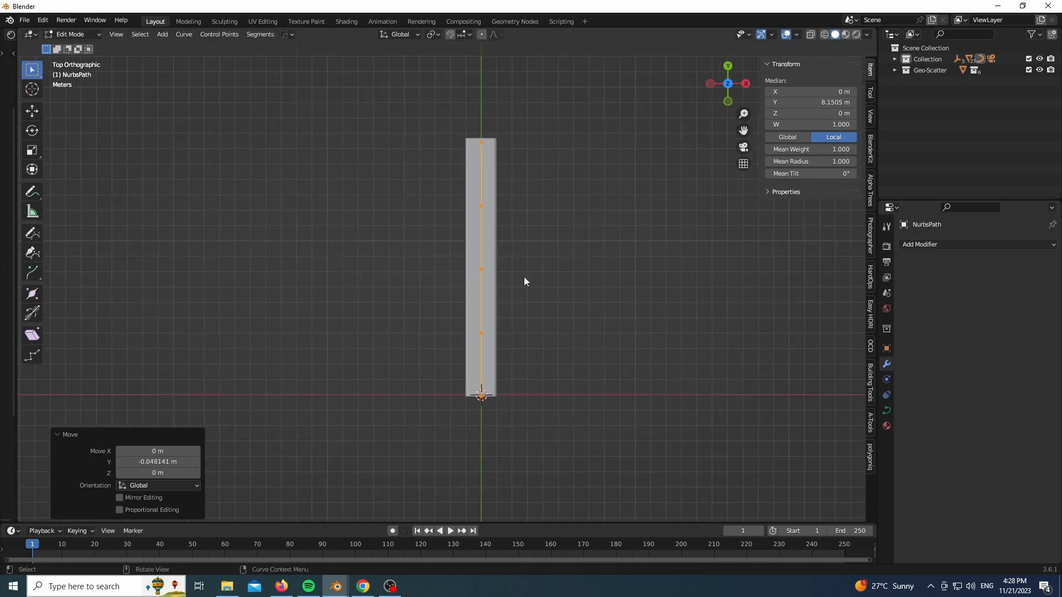
key("Tab")
Add a Curve modifier to the arrayed strip with NurbsPath as its curve object
left_click(486, 275)
left_click(918, 245)
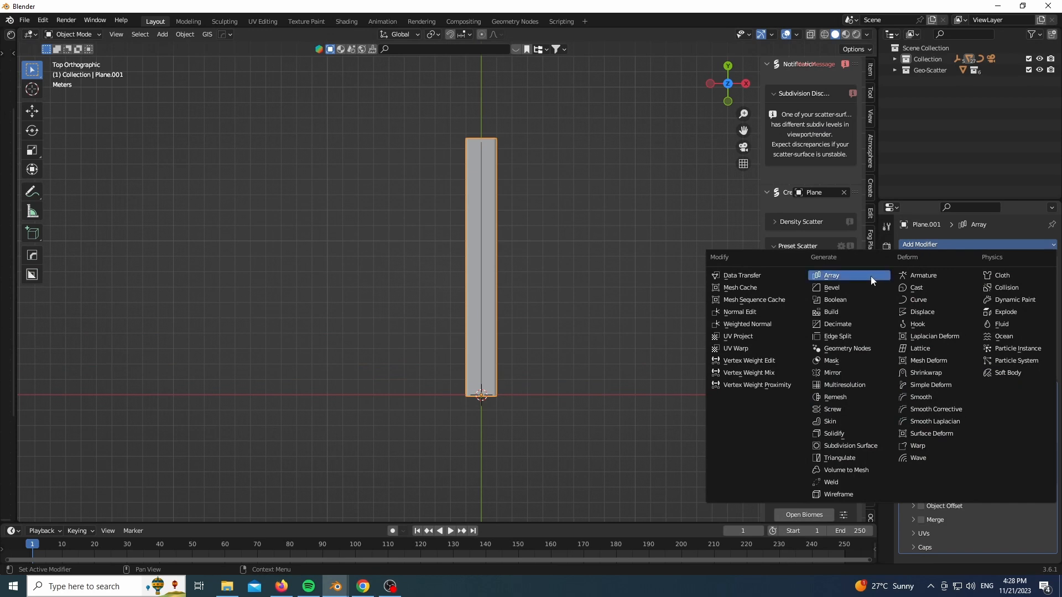
left_click(921, 301)
scroll(950, 393, "down", 2)
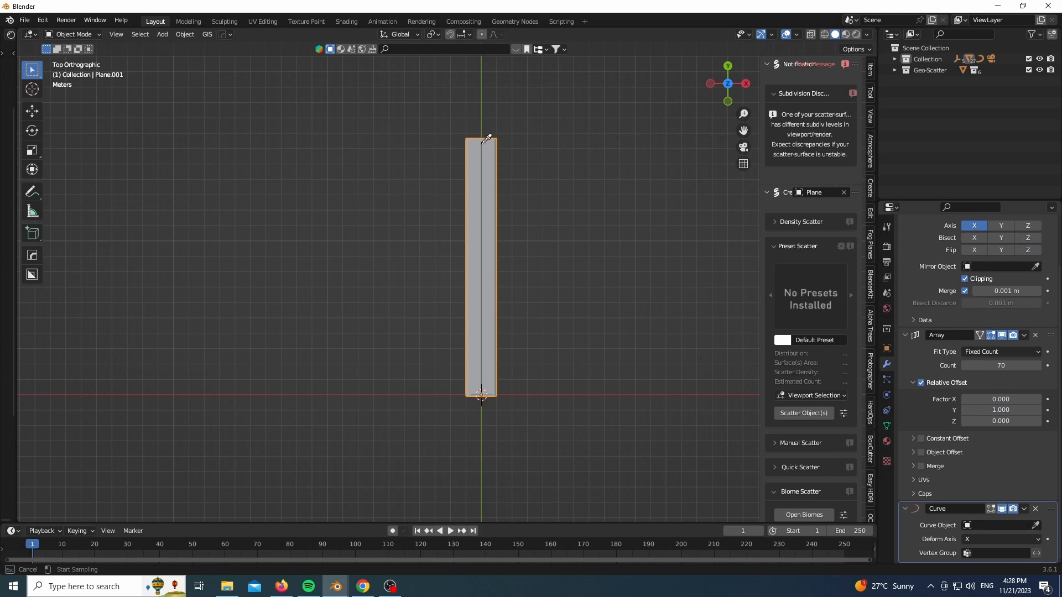
left_click(972, 525)
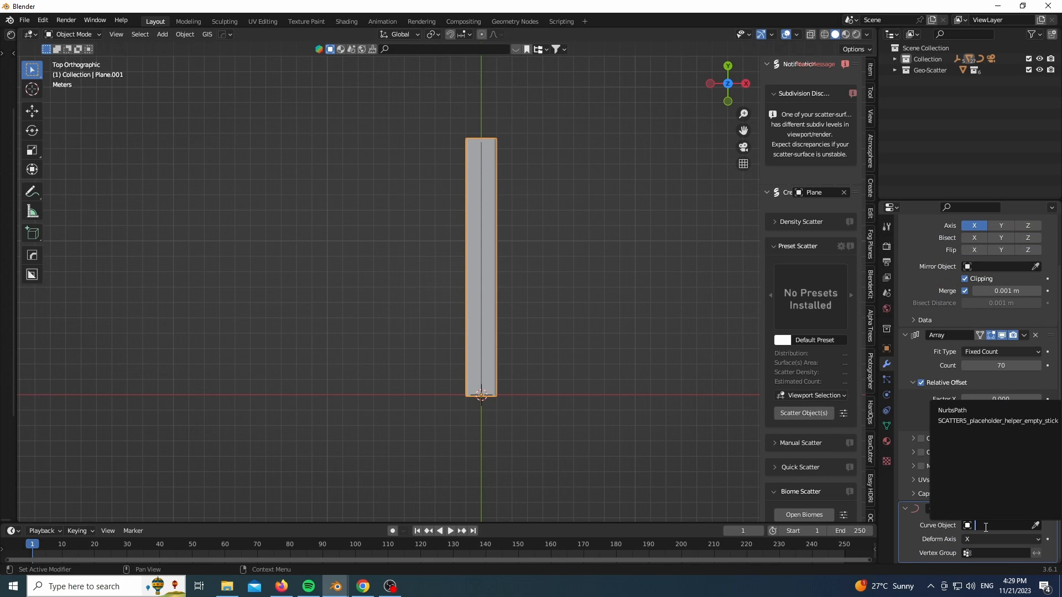
left_click(966, 411)
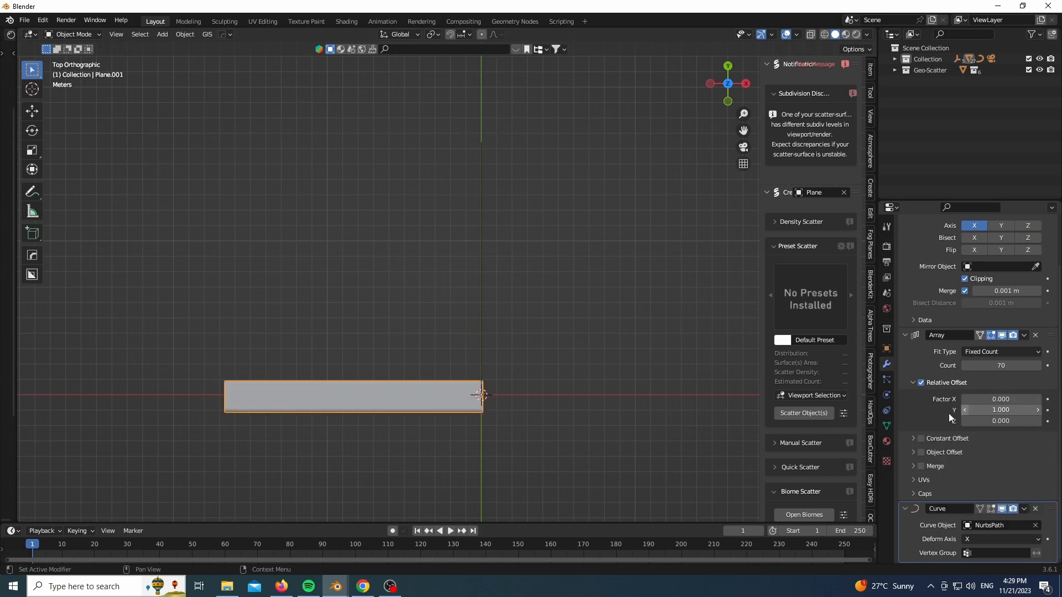
Rotate the strip -90° about the Z axis in Object Mode
key("r")
key("z")
key("9")
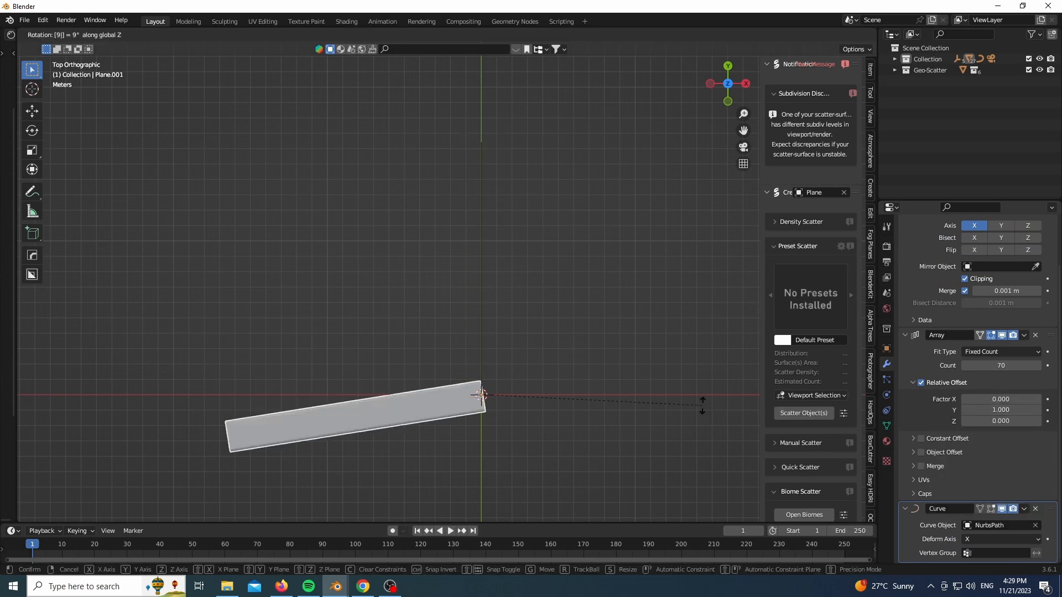
key("0")
key("minus")
key("Return")
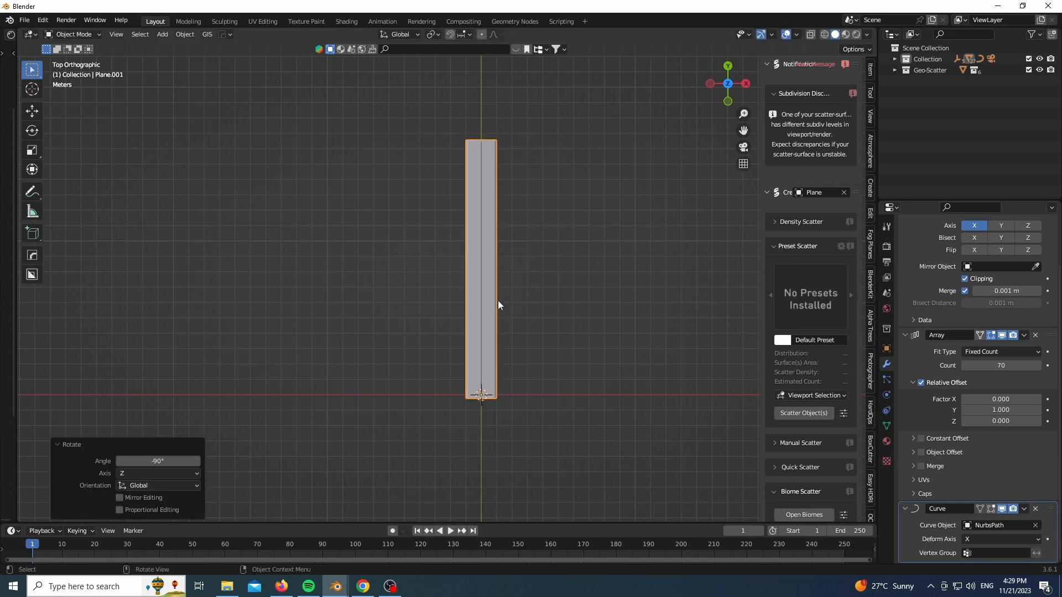
Try to bend the strip by moving the path's middle control point toward negative X
left_click(479, 293)
key("Tab")
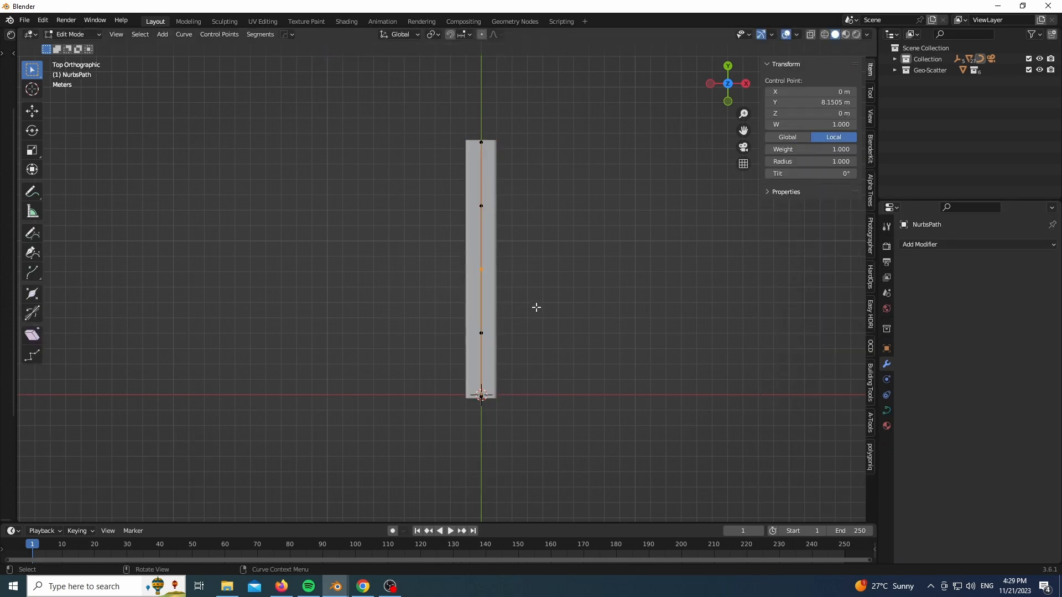
key("g")
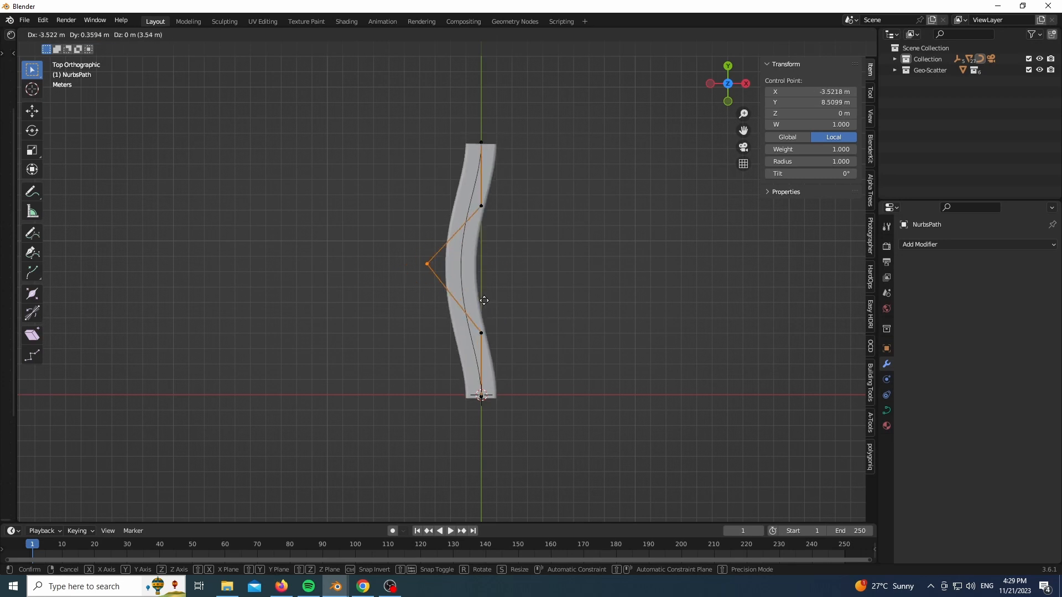
key("Escape")
key("Tab")
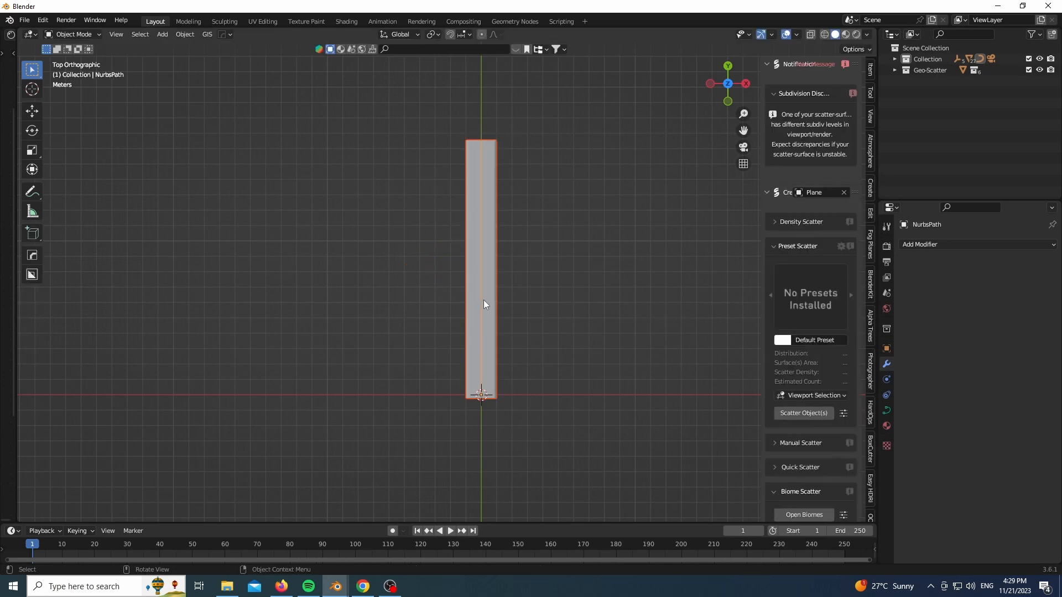
Reveal all hidden objects to bring back the terrain and the cabin
key("KP_Divide")
left_click_drag(727, 89, 655, 44)
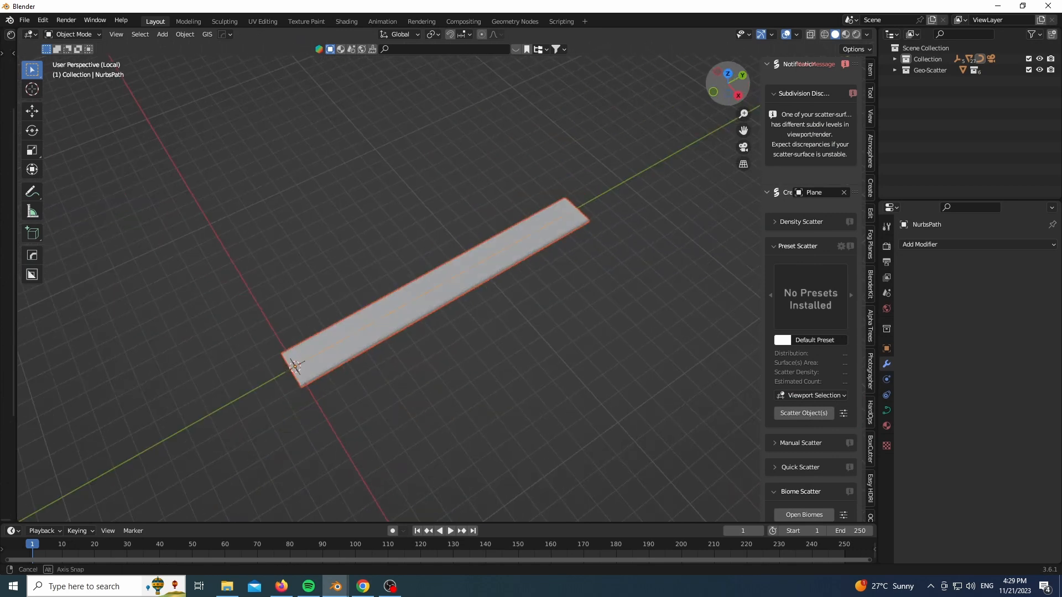
key("KP_Divide")
key("alt+h")
Move the strip and its path together across the terrain beside the cabin, keeping Z locked, and lower them about 0.49 m onto the ground
left_click(481, 211)
left_click(482, 211)
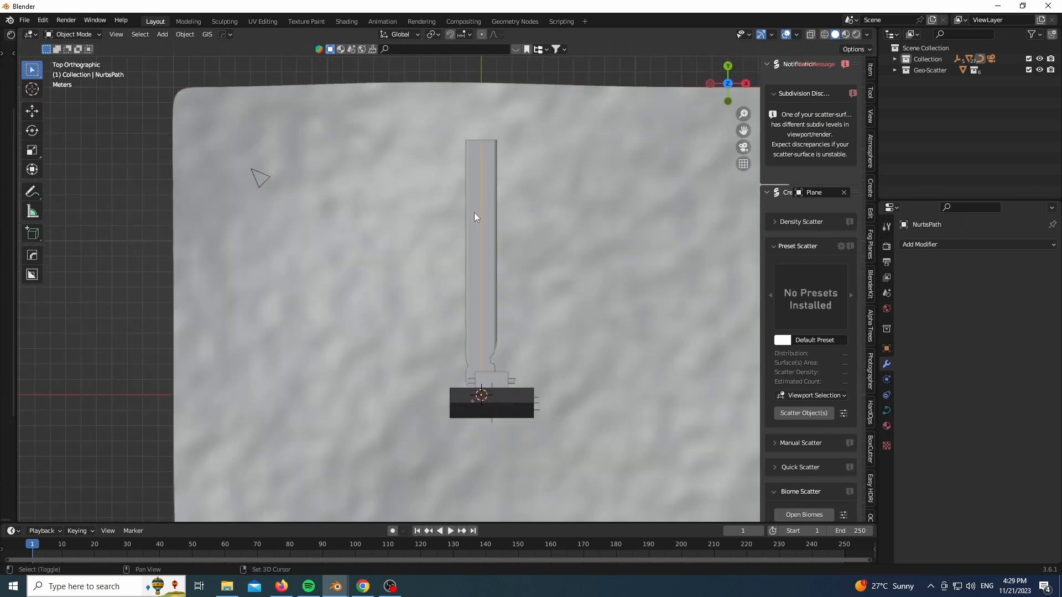
left_click(474, 213, "shift")
left_click_drag(728, 84, 636, 49)
scroll(580, 221, "up", 1)
key("g")
key("shift+z")
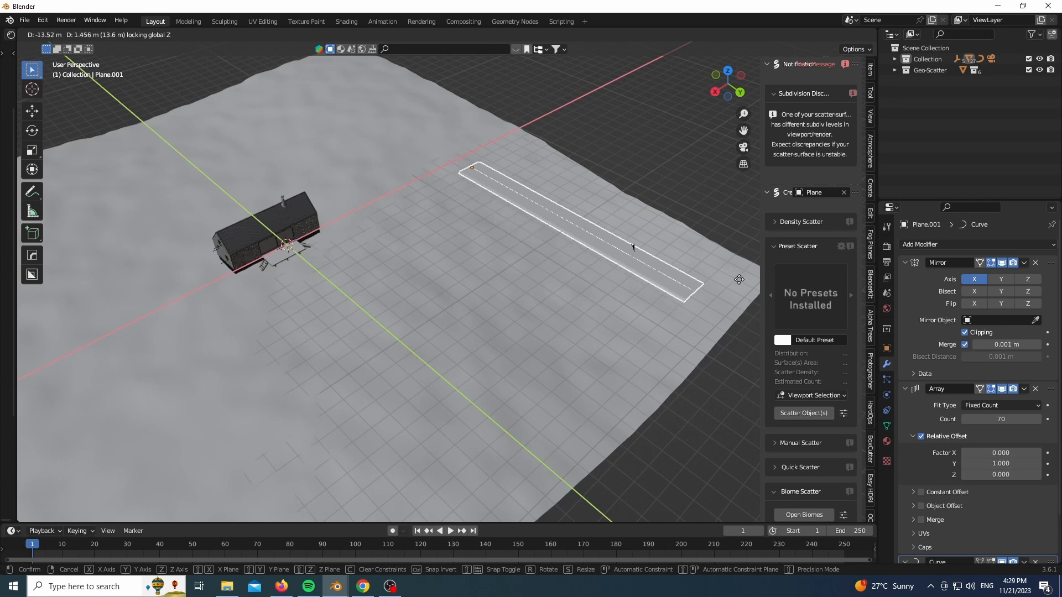
left_click(633, 244)
scroll(435, 367, "up", 3)
key("g")
left_click(537, 303)
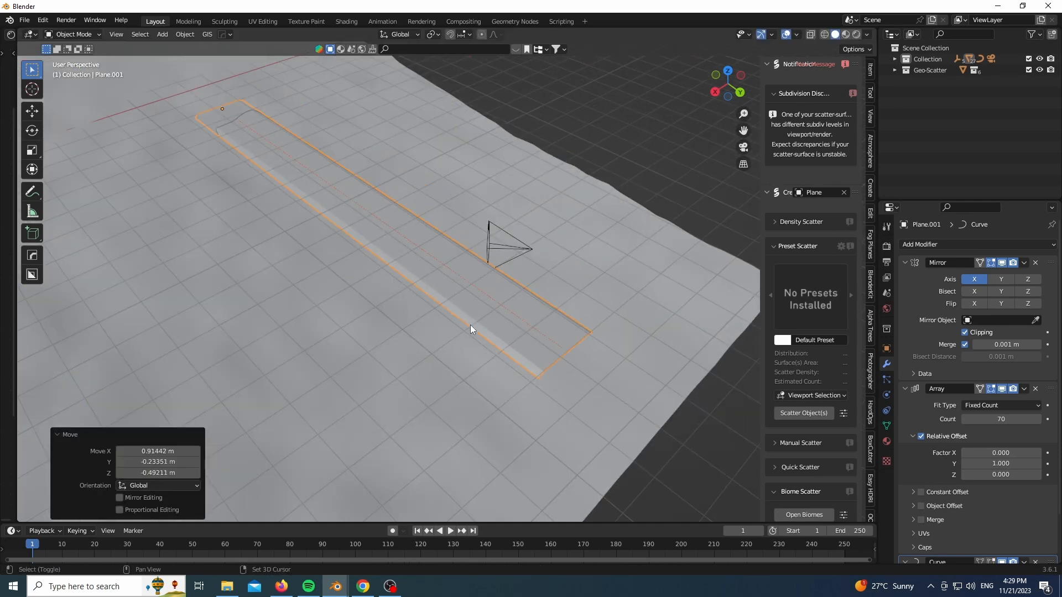
Set snapping to Vertex and move the path's far-end control point onto the terrain near the camera
left_click(465, 35)
left_click(470, 78)
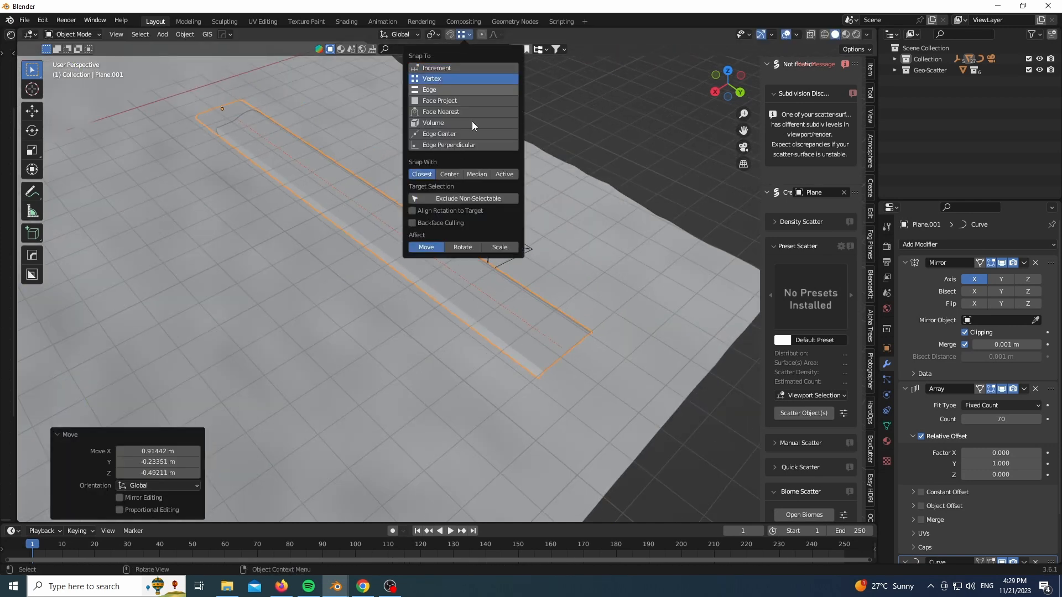
left_click(554, 342)
key("Tab")
key("g")
left_click(563, 367)
left_click(441, 261)
left_click_drag(521, 328, 607, 409)
key("g")
left_click(570, 264)
Move the path's opposite end control point to the foot of the cabin's deck steps, about 11.7 m away along X
scroll(476, 288, "down", 4)
left_click_drag(359, 179, 277, 238)
key("g")
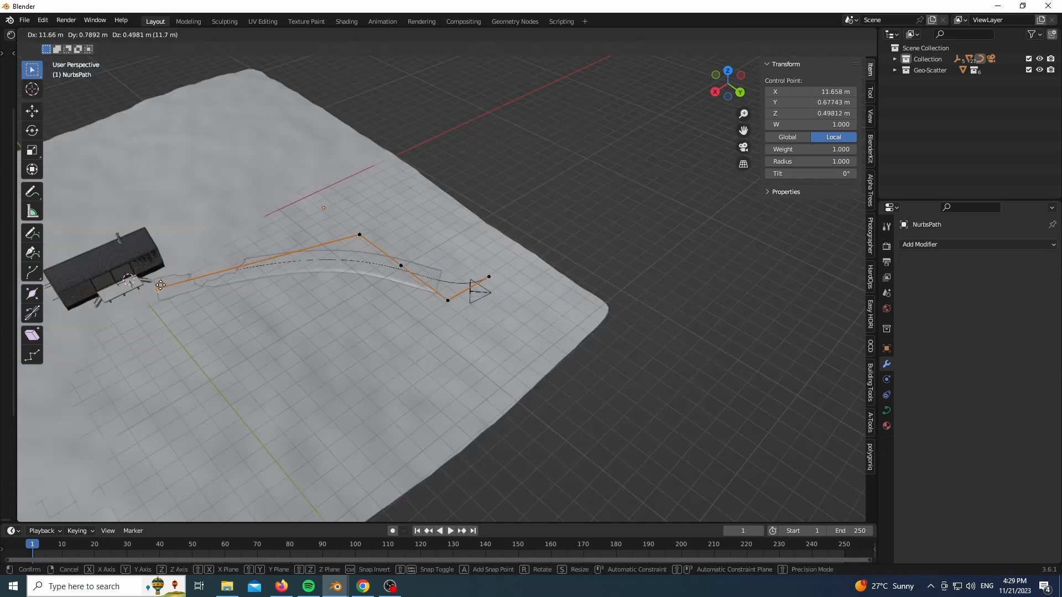
left_click(159, 281)
Move the path's second control point out in front of the cabin and shift the middle one about 8.65 m along X
scroll(158, 282, "up", 2)
left_click(435, 216)
key("g")
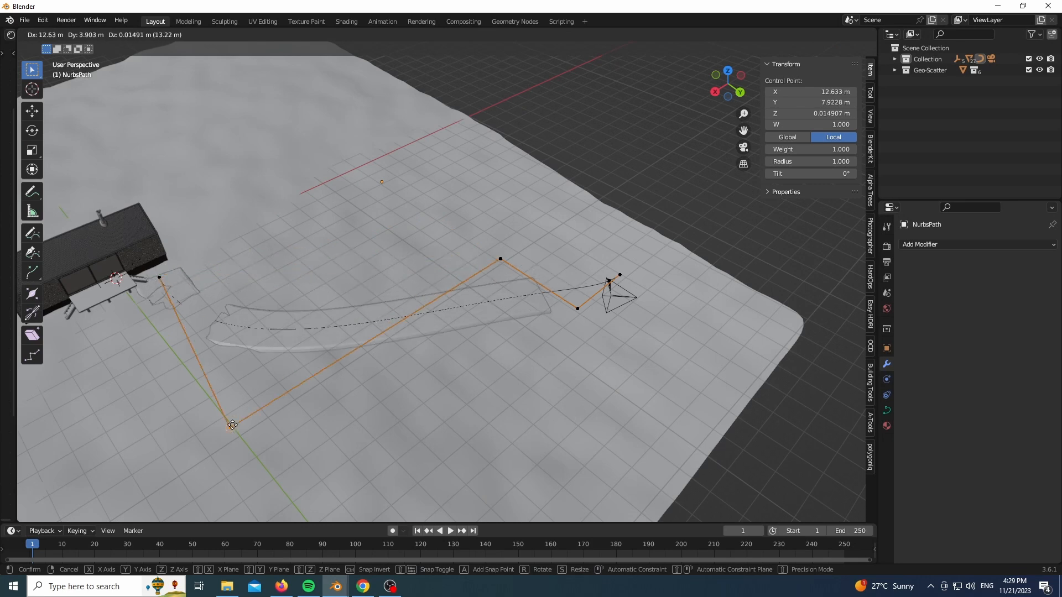
left_click(238, 438)
left_click(500, 259)
key("g")
left_click(330, 360)
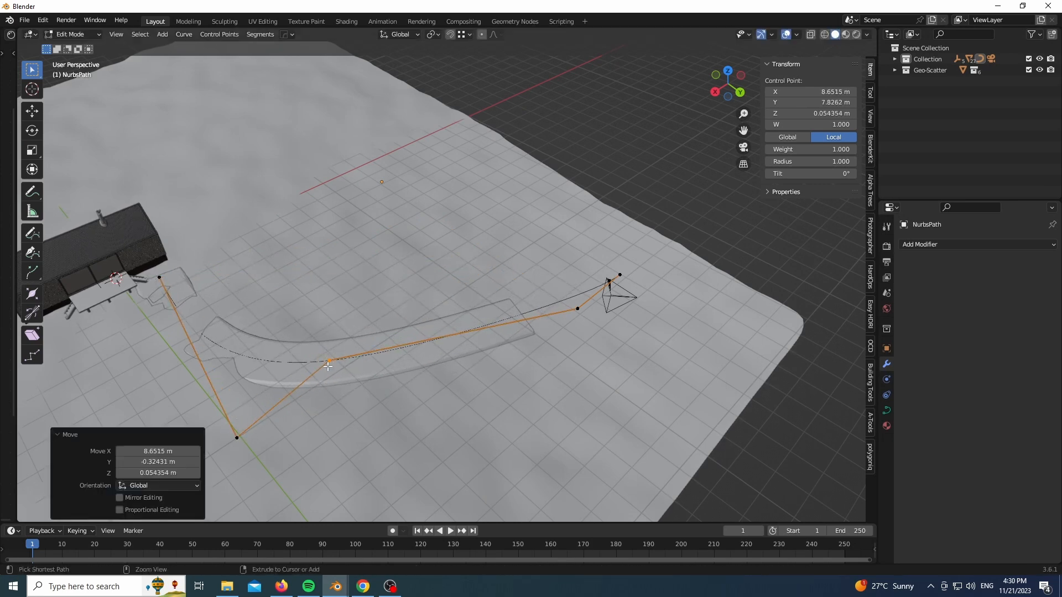
Move the path's fourth control point about 1.15 m in X, -7.82 m in Y and -0.59 m in Z, and check the curve from the camera
left_click(577, 309)
key("g")
left_click(424, 237)
key("KP_0")
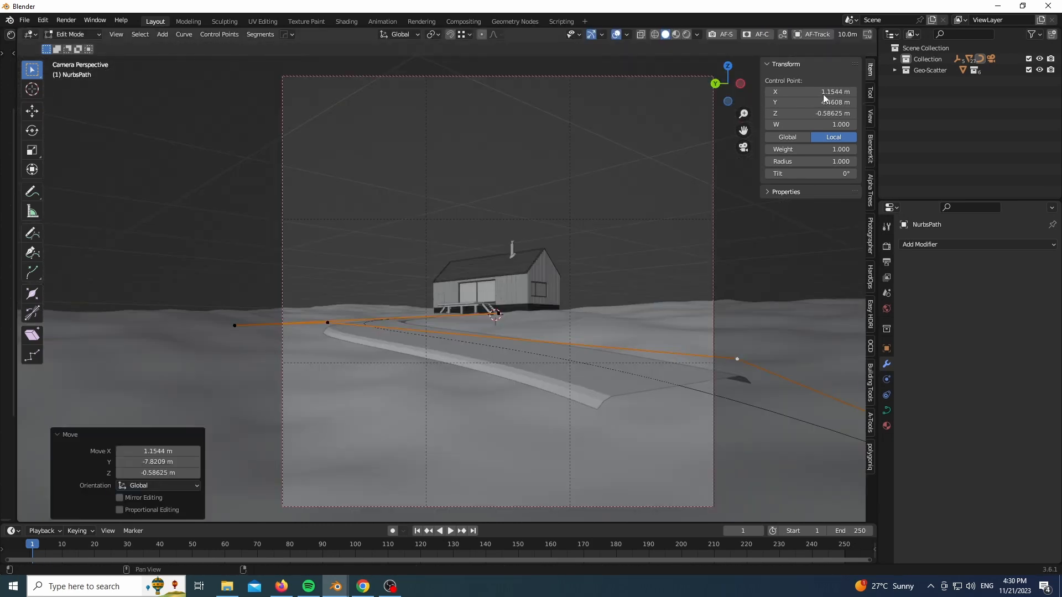
Move the second control point about -1.94 m in X and -2.91 m in Y, and bring the middle point back toward the cabin side
left_click_drag(729, 83, 775, 130)
scroll(554, 271, "down", 6)
left_click(295, 253)
key("g")
left_click(357, 216)
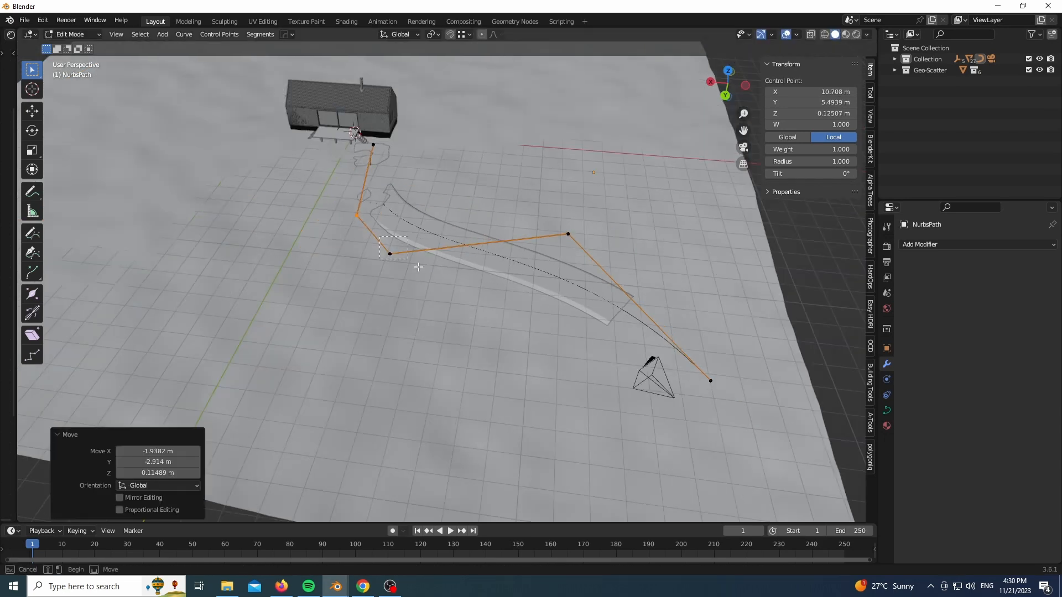
left_click(389, 254)
key("g")
left_click(428, 216)
Shift the path's fourth control point slightly toward the cabin side and its far end point outward past the camera
left_click(568, 234)
key("g")
left_click(579, 218)
left_click(711, 380)
key("g")
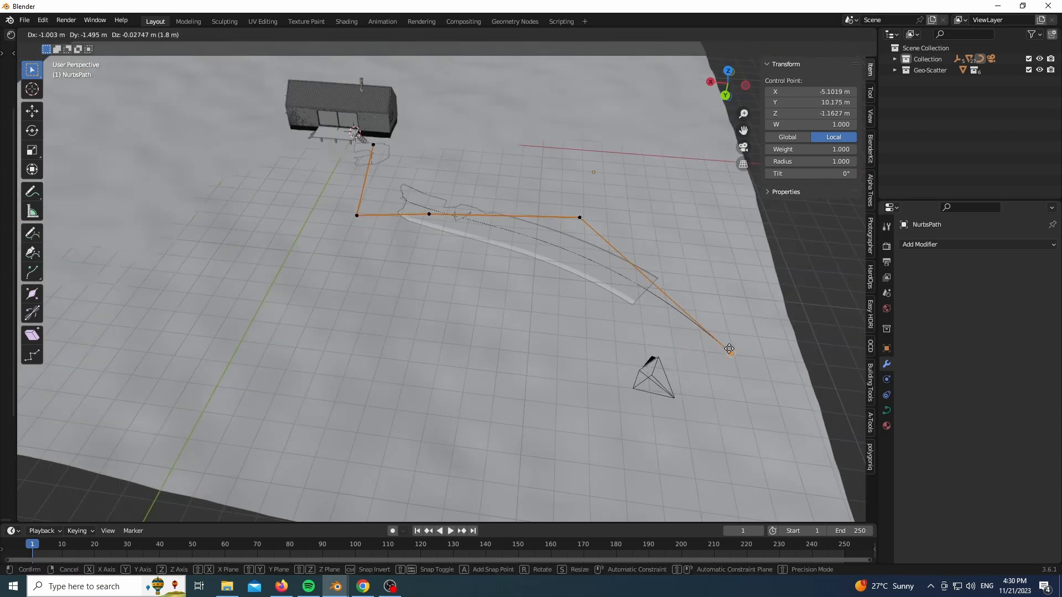
left_click(750, 374)
Set the strip's Array count to 94 so it runs along the whole path
key("Tab")
left_click(581, 297)
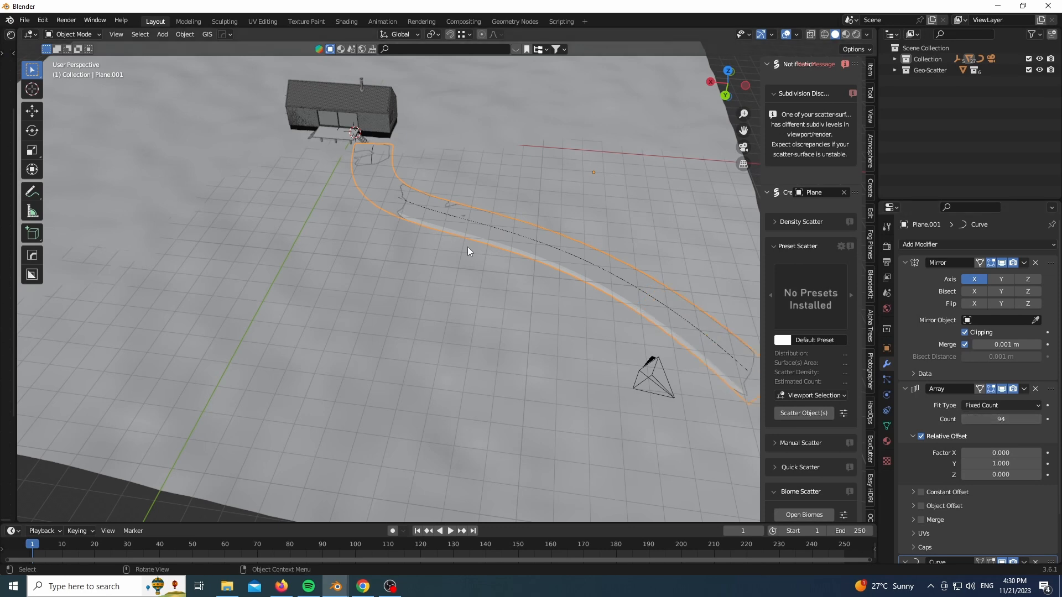
middle_click_drag(469, 252, 472, 199)
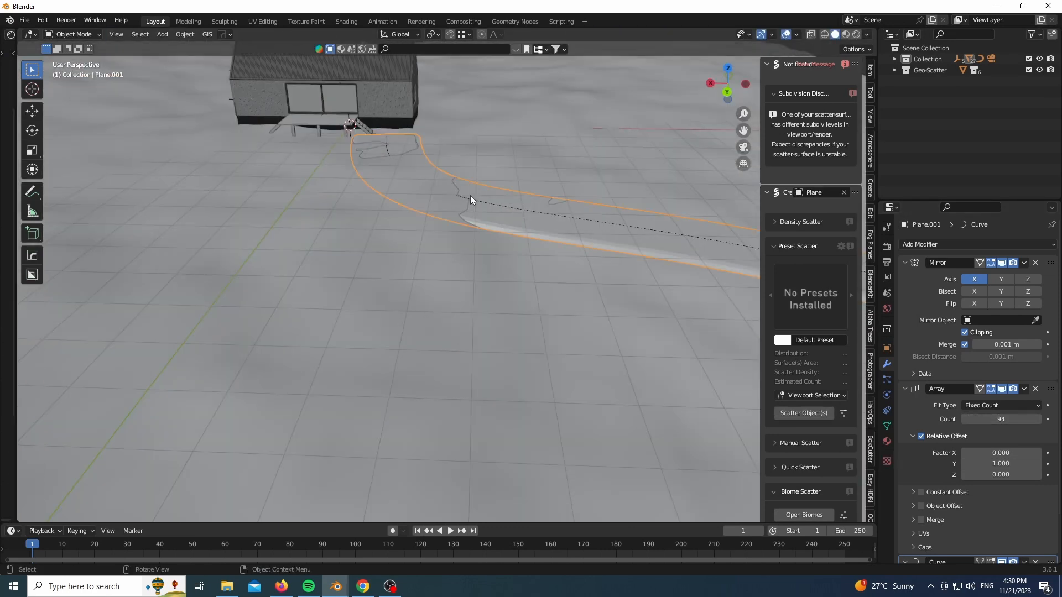
Try to raise the path's second control point along Z
left_click(470, 198)
key("Tab")
left_click(383, 222)
key("g")
key("z")
left_click(417, 192)
key("Tab")
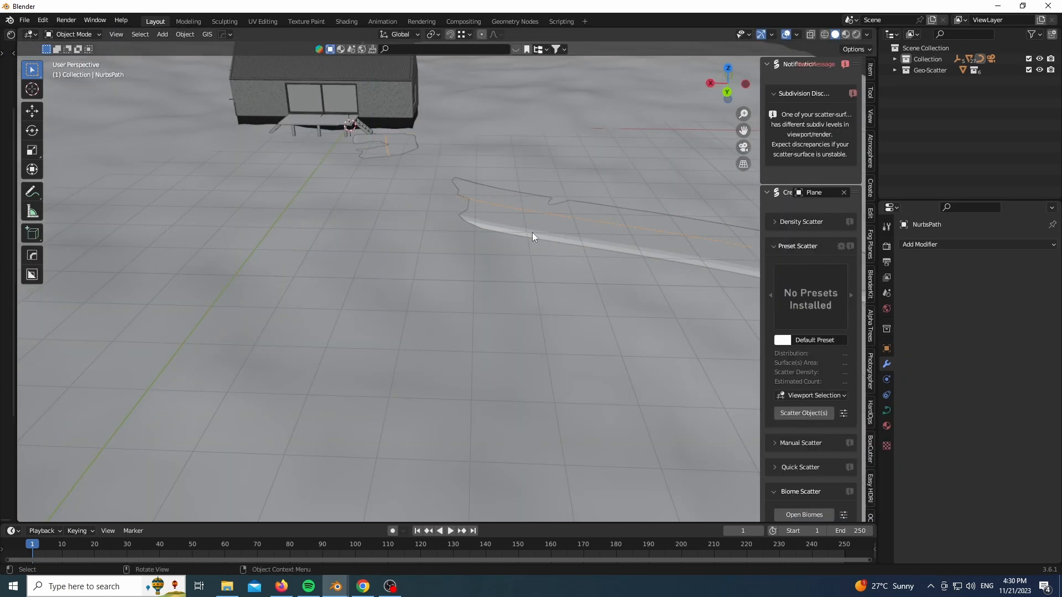
Enable Merge on the strip's Array modifier and add a Subdivision Surface modifier after the Curve modifier
left_click(532, 232)
left_click(941, 244)
left_click(851, 446)
scroll(974, 520, "down", 5)
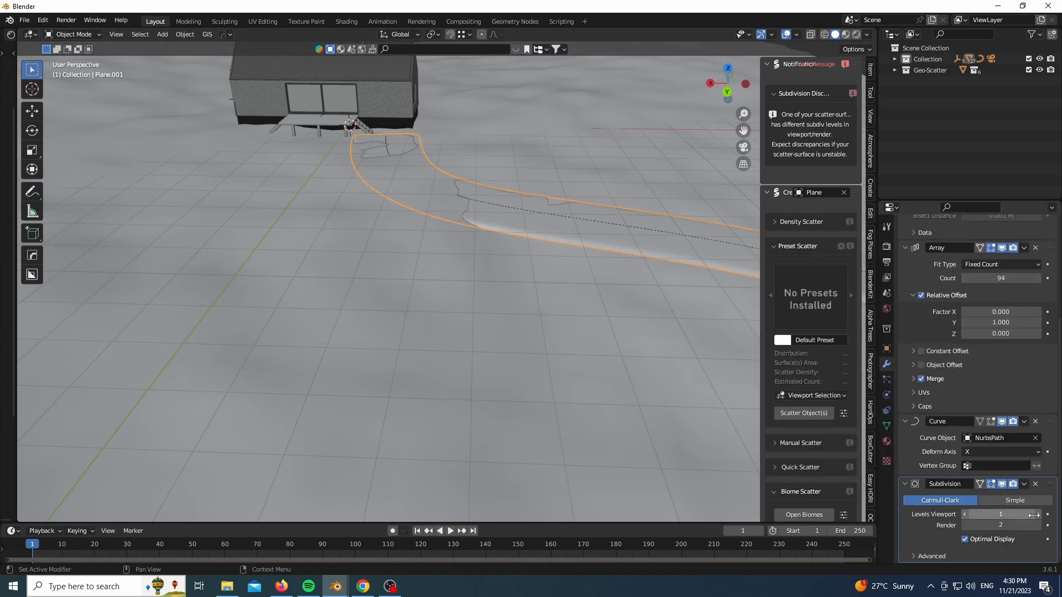
Raise the path's second control point along Z to lift the bend in front of the cabin out of the terrain
left_click(495, 203)
key("Tab")
key("g")
key("z")
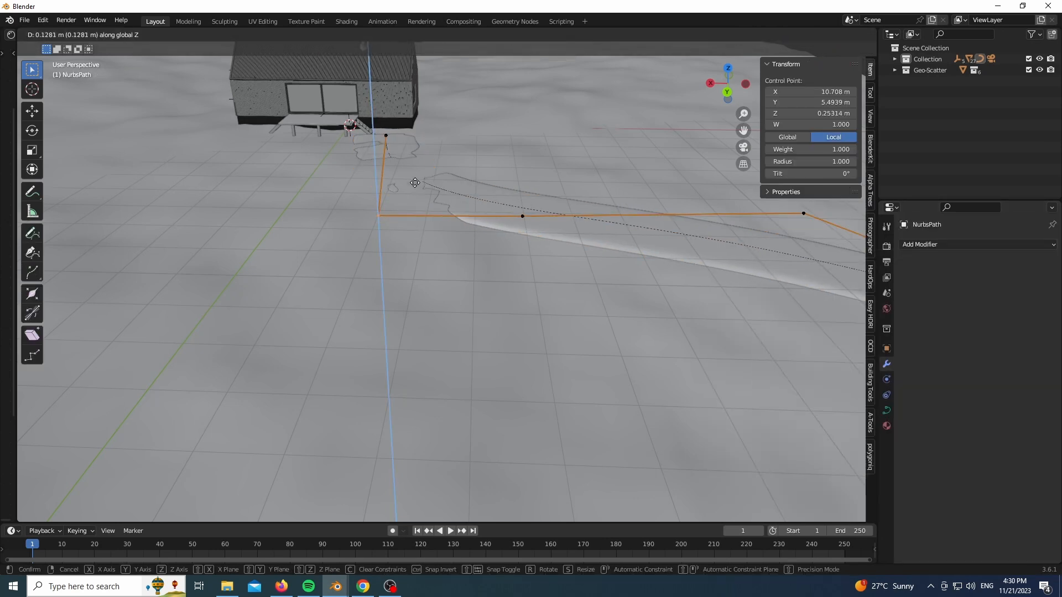
left_click(415, 98)
Raise the path's end control point by the deck steps about 0.04 m along Z
left_click_drag(415, 100, 377, 149)
scroll(380, 144, "up", 5)
key("g")
key("z")
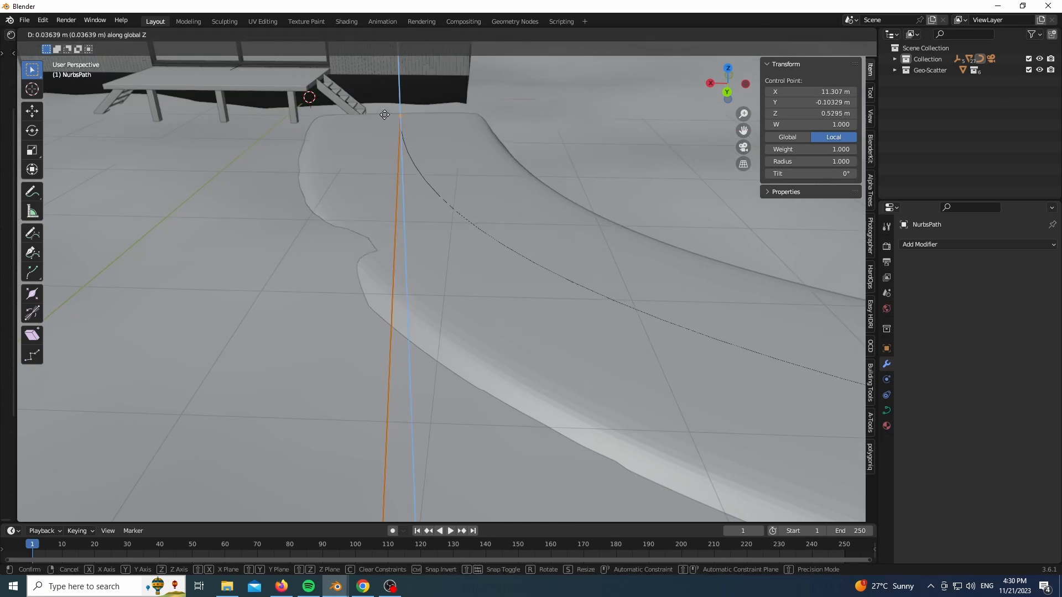
left_click(384, 112)
Try to raise the path's fourth control point along Z
scroll(384, 116, "down", 6)
scroll(497, 194, "up", 3)
left_click_drag(428, 126, 556, 251)
key("g")
key("z")
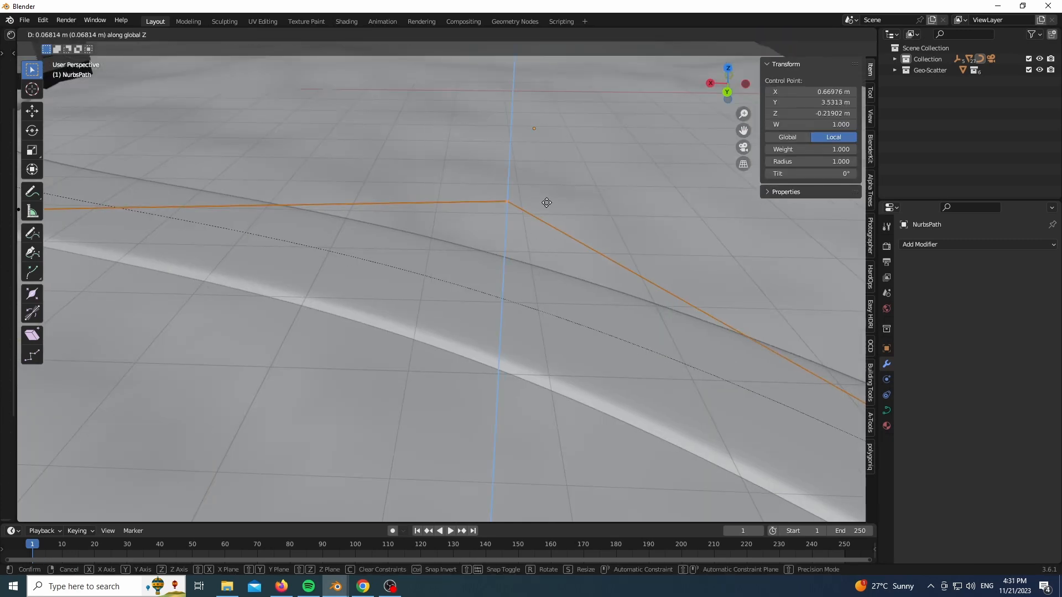
right_click(394, 216)
scroll(391, 214, "down", 1)
scroll(391, 214, "down", 6)
middle_click_drag(461, 245, 590, 283)
scroll(591, 283, "up", 4)
left_click(364, 247)
scroll(409, 271, "down", 4)
Subdivide the path's last segment and move the new control point about 1.24 m in X, 2.39 m in Y and -0.34 m in Z
left_click_drag(354, 232, 758, 337)
right_click(557, 260)
left_click_drag(439, 218, 548, 295)
key("g")
left_click(567, 324)
scroll(567, 324, "down", 2)
middle_click_drag(566, 324, 562, 344)
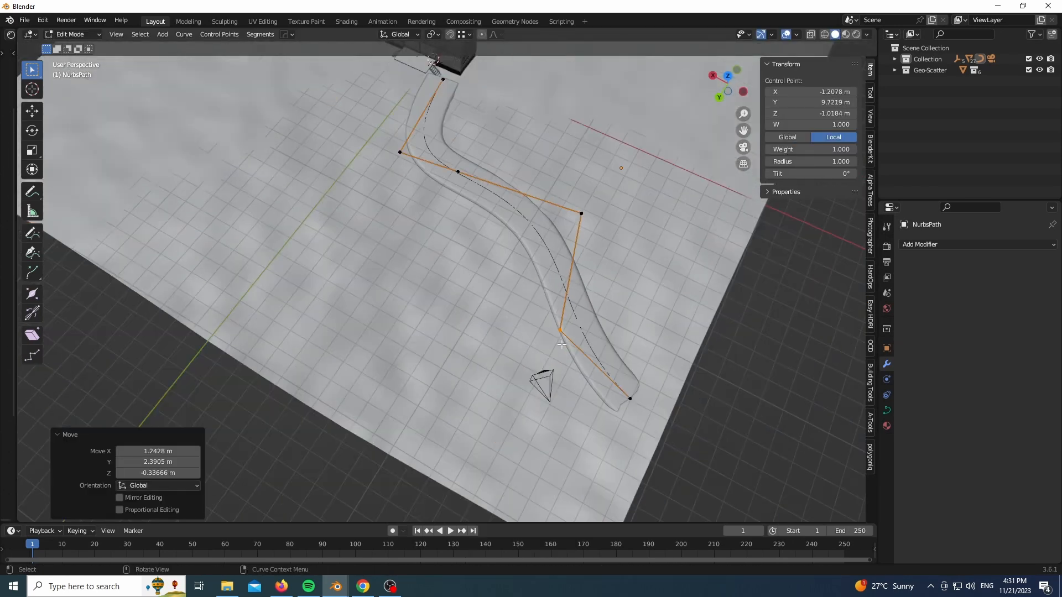
Isolate the strip and move its outer edge vertices about 0.22 m along Y to narrow its profile
middle_click_drag(458, 172, 533, 280)
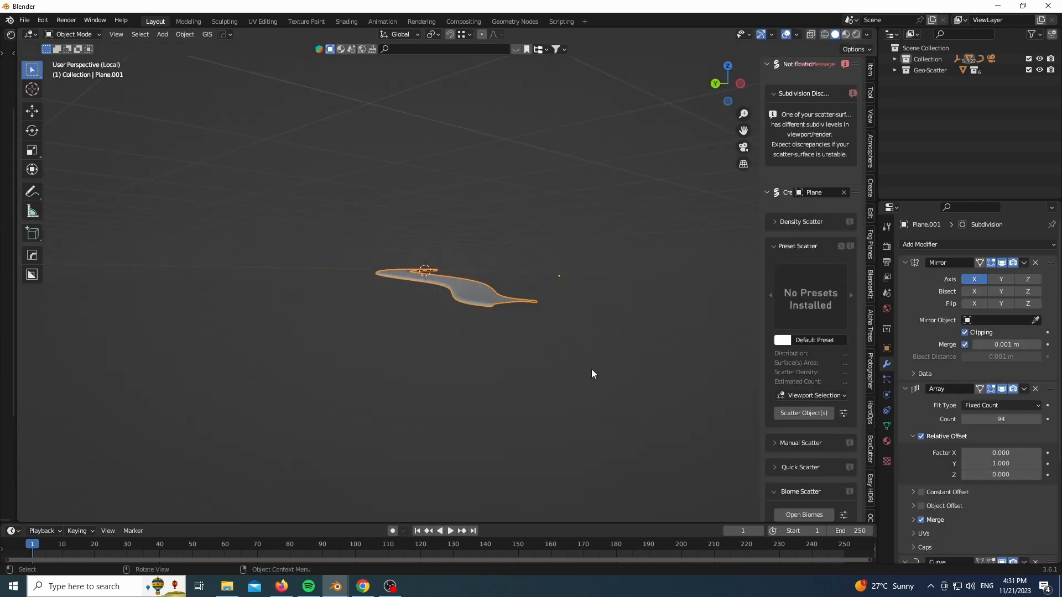
key("Tab")
key("KP_7")
key("z")
left_click_drag(364, 367, 440, 405)
key("g")
key("y")
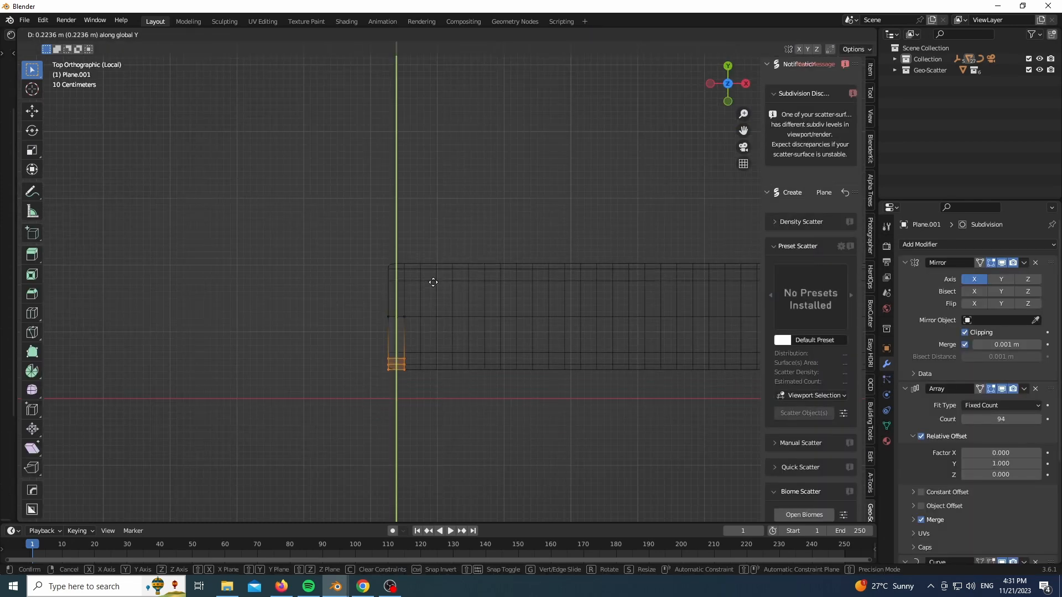
left_click(433, 282)
Return to the full scene and preview the pathway from the camera in Rendered shading
key("Tab")
key("KP_0")
key("KP_Divide")
key("z")
key("z")
left_click(477, 318)
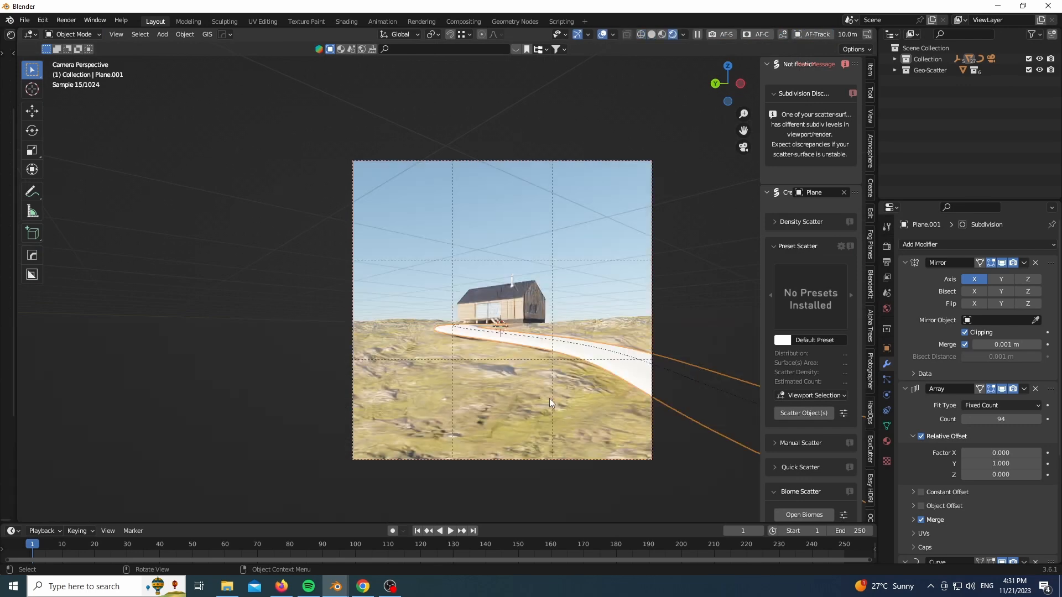
Subdivide the path segment between the second and third control points and select the new point
scroll(549, 398, "up", 3)
scroll(351, 286, "up", 5)
left_click(455, 224)
key("Tab")
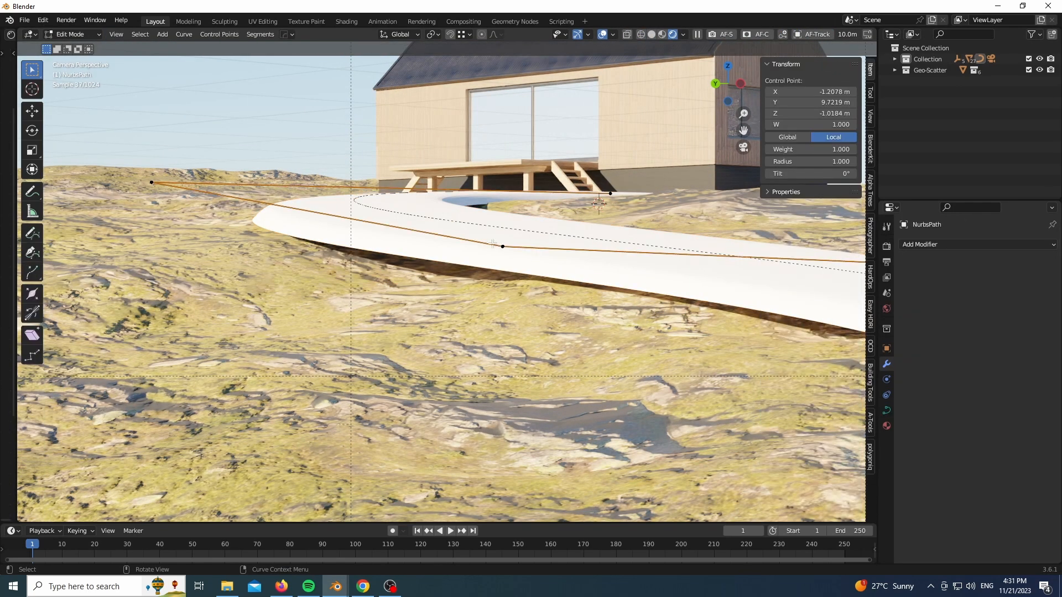
left_click(501, 246)
left_click(181, 179, "shift")
right_click(181, 180)
left_click(181, 180)
left_click(318, 213)
Try to move the new control point freely and along Z, using Solid shading for the height change
key("g")
right_click(403, 277)
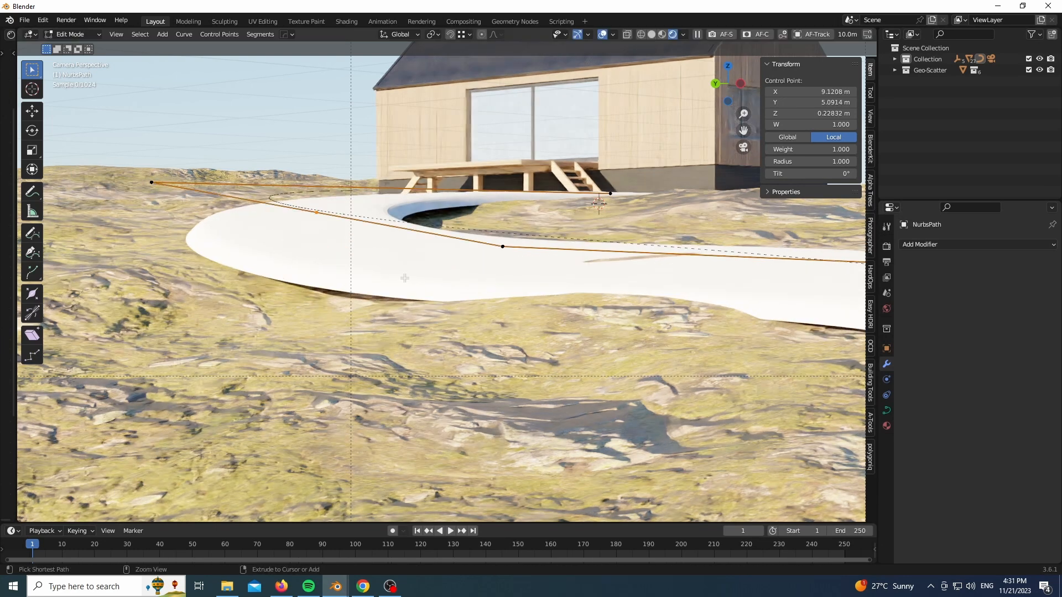
key("KP_0")
key("z")
left_click_drag(728, 97, 727, 46)
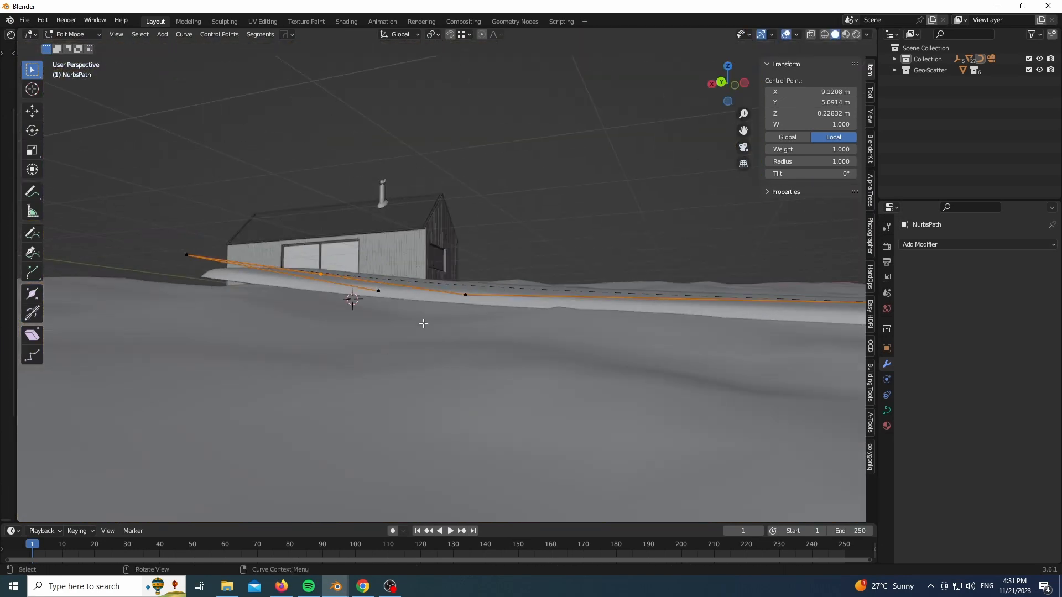
key("g")
key("z")
left_click(424, 326)
Adjust the height along Z of the next control point beyond the subdivided segment
left_click_drag(728, 84, 727, 110)
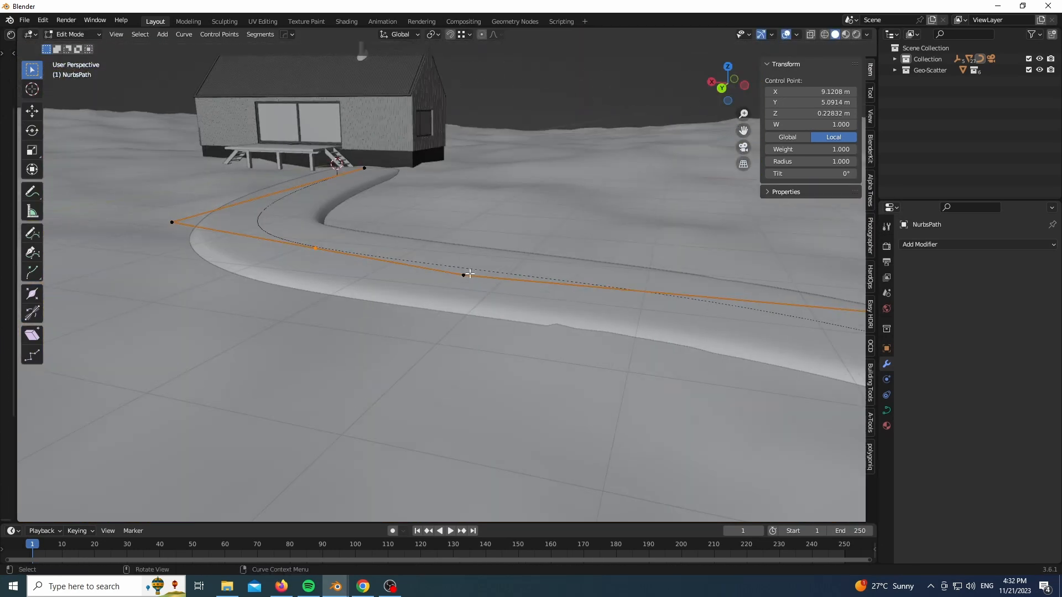
left_click(464, 276)
key("g")
key("z")
left_click(427, 336)
Subdivide the long middle segment of the path with one cut and raise the new control point along Z
scroll(428, 336, "down", 3)
left_click(740, 322, "shift")
right_click(740, 323)
left_click(740, 324)
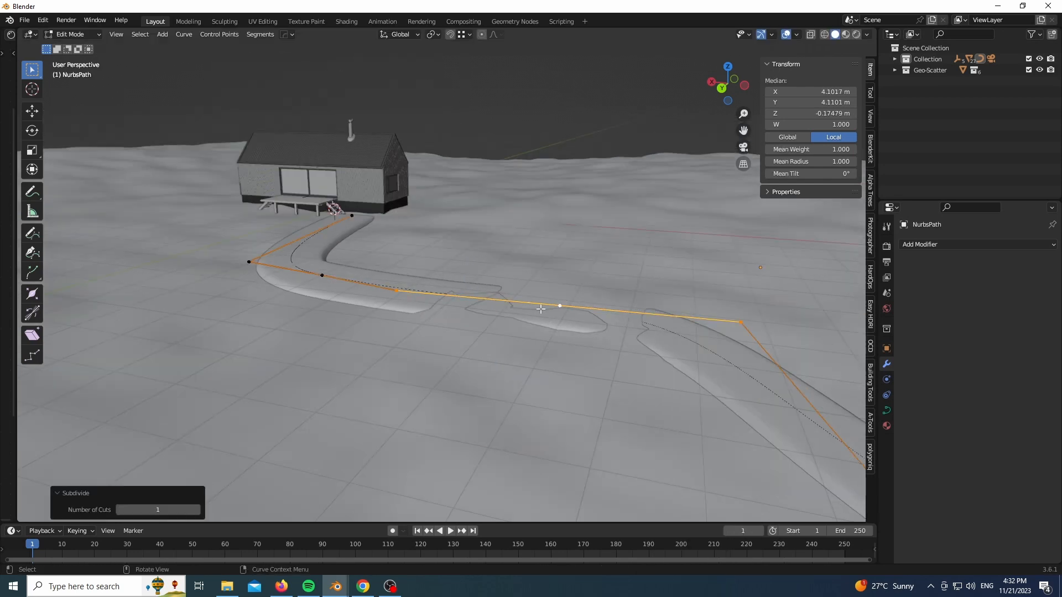
left_click(558, 304)
key("g")
key("z")
left_click(563, 334)
Fine-tune the heights of the two control points between the bend and the new middle point along Z
left_click(396, 292)
key("g")
key("z")
left_click(379, 301)
left_click(321, 277)
key("g")
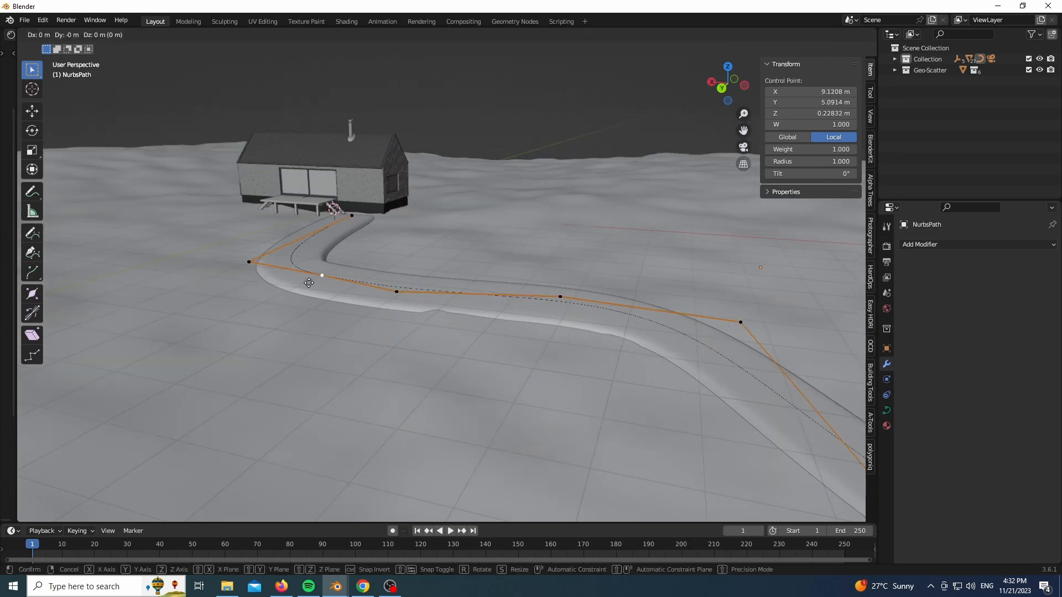
key("z")
left_click(331, 277)
Lower the control point at the bend in front of the cabin about 0.1 m along Z
left_click(249, 262)
key("g")
key("z")
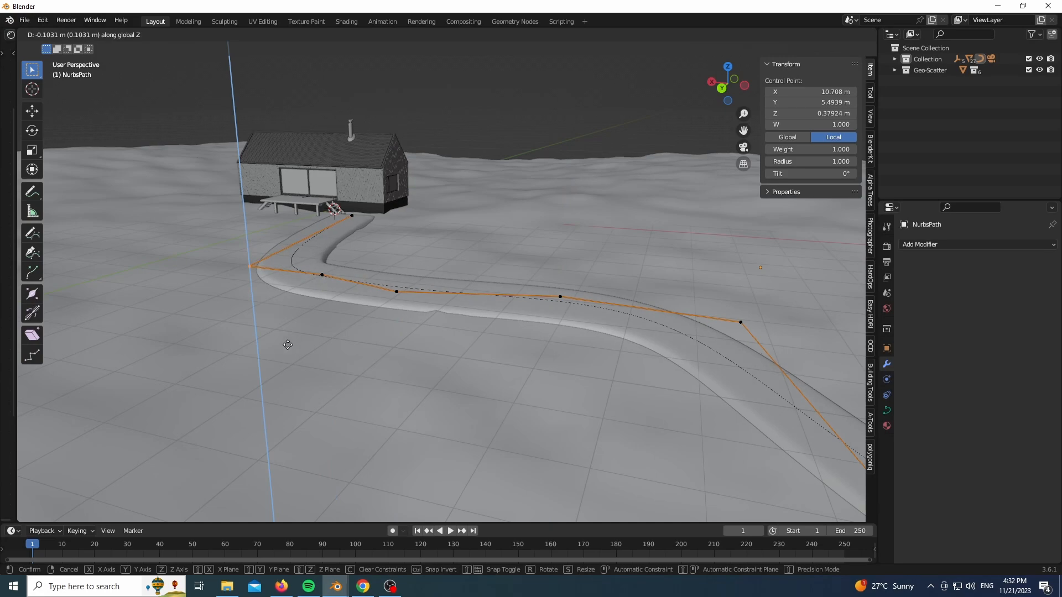
left_click(288, 345)
Finish editing the path and examine the pathway from the camera in Rendered shading
key("KP_0")
key("z")
left_click(467, 244)
key("Tab")
scroll(405, 324, "down", 5)
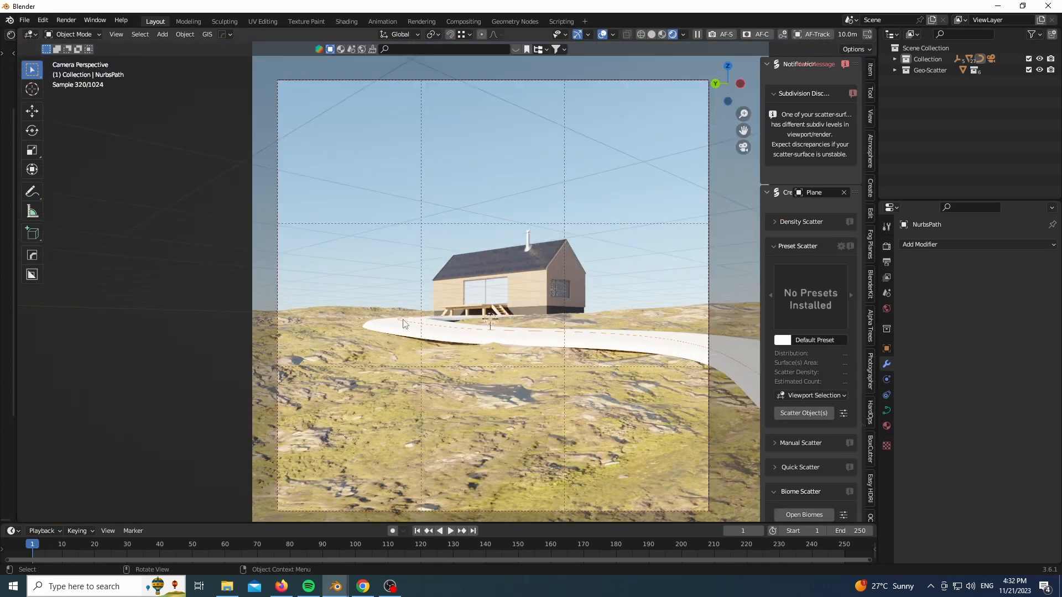
Reposition two control points at the path's bend in front of the cabin deck
middle_click_drag(405, 324, 366, 299, "shift")
left_click_drag(728, 83, 744, 105)
key("Tab")
scroll(295, 178, "down", 1)
middle_click_drag(232, 83, 295, 178, "shift")
key("g")
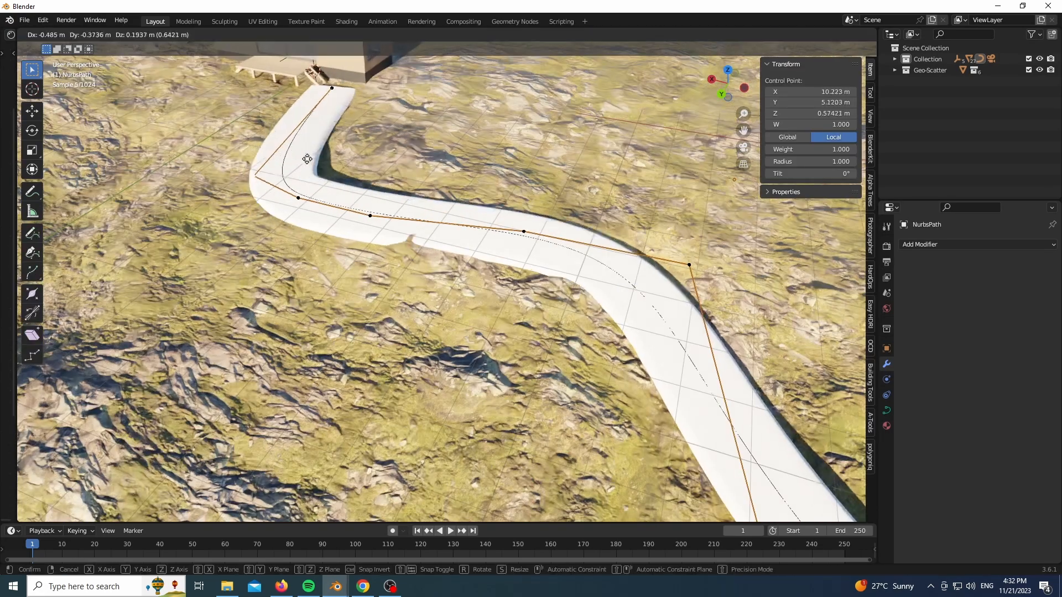
left_click(353, 144)
left_click(298, 198)
key("g")
left_click(330, 188)
left_click(346, 240)
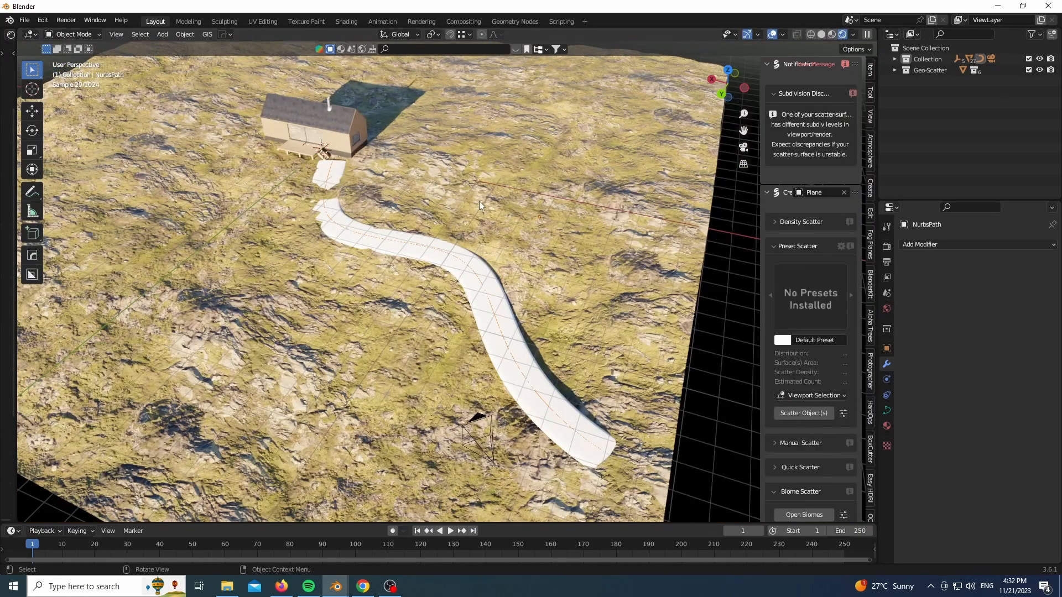
Apply the terrain plane's Subdivision modifier and open its mesh for editing in Solid shading
key("KP_0")
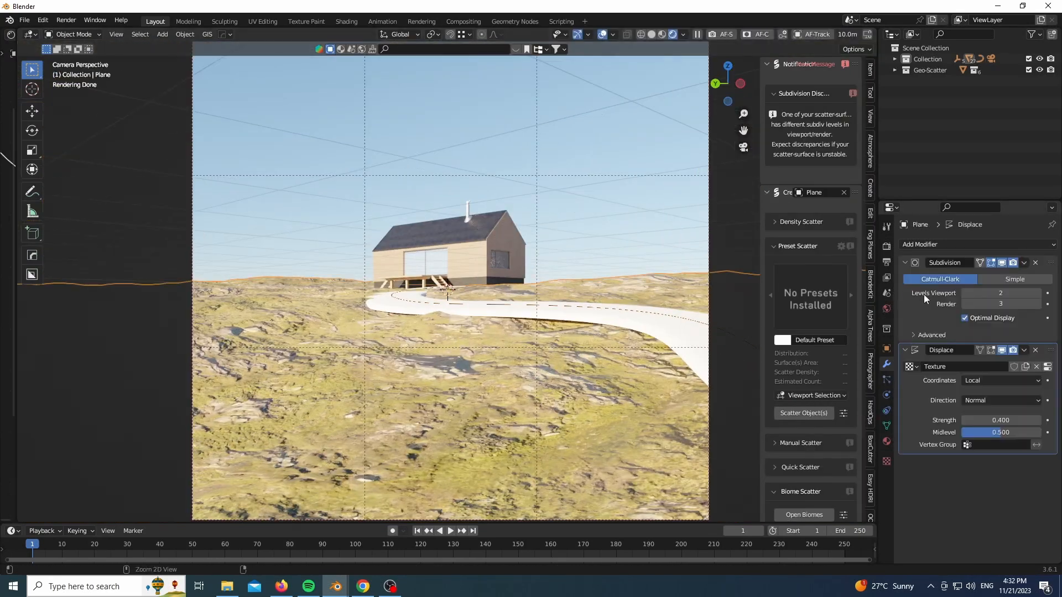
key("ctrl+a")
key("z")
left_click(537, 330)
middle_click_drag(542, 177, 573, 216)
key("Tab")
scroll(331, 199, "down", 1)
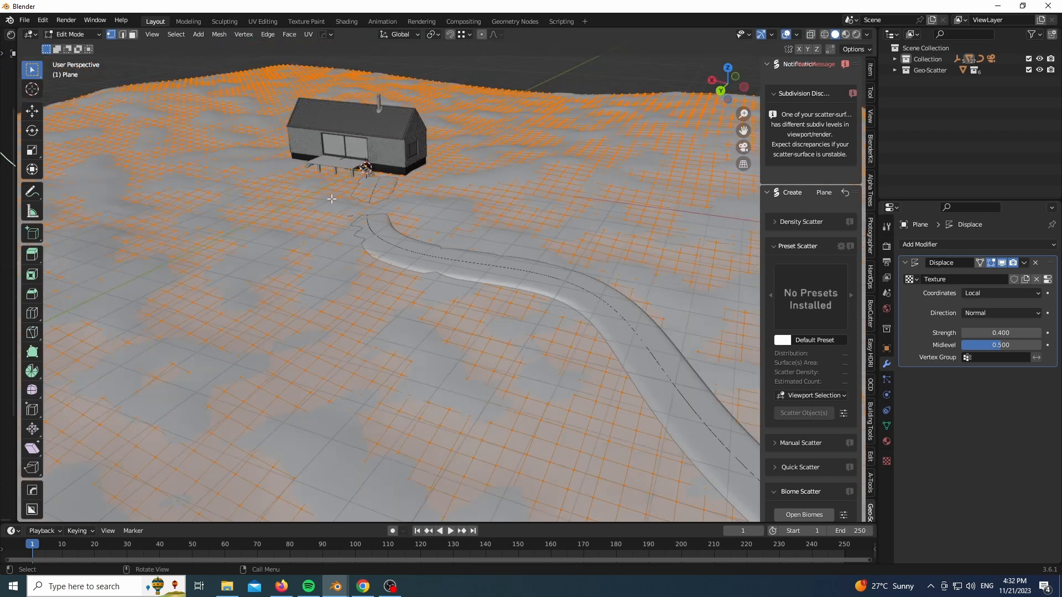
Enable proportional editing and lower the terrain at the path's bend along Z with a 2.594 m influence size
scroll(332, 199, "up", 4)
left_click(441, 240)
key("g")
right_click(441, 239)
key("o")
key("g")
key("z")
scroll(442, 252, "up", 6)
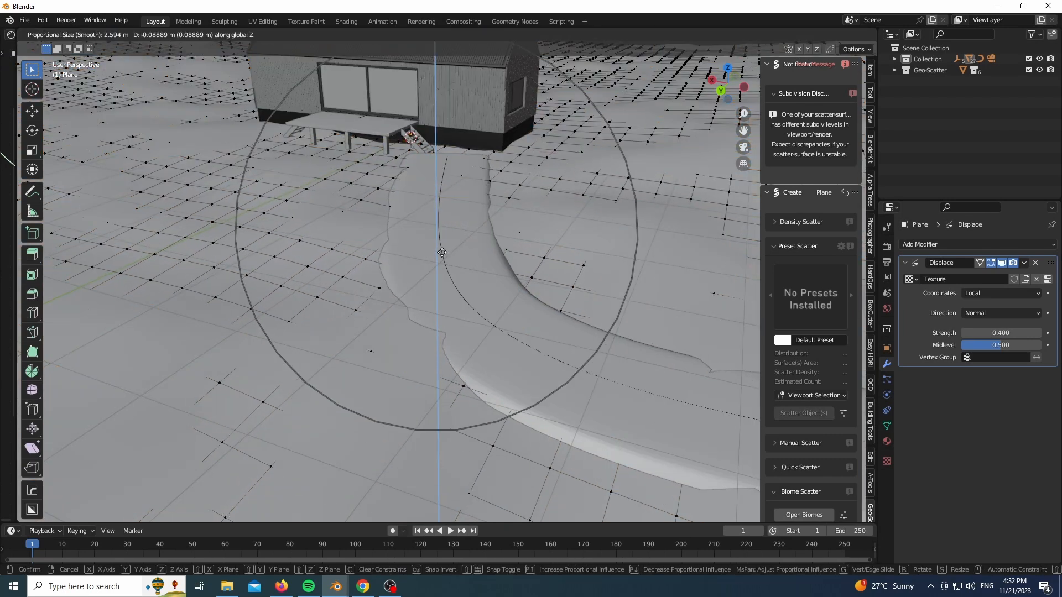
left_click(430, 302)
Lower two more terrain points along Z, one just past the bend and one near the deck end of the path
left_click(483, 320)
key("g")
key("z")
left_click(476, 361)
left_click(391, 192)
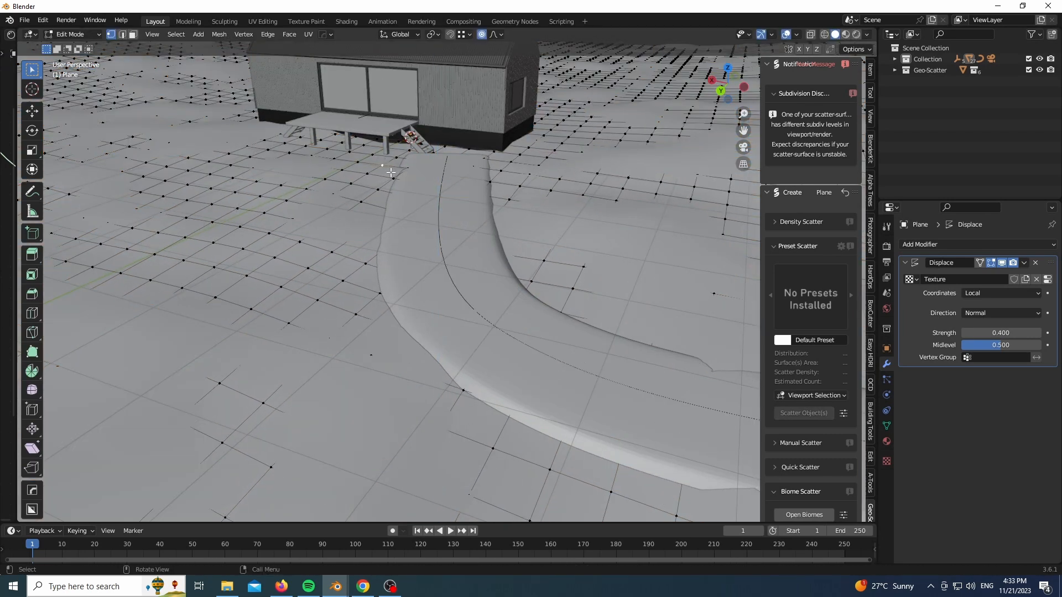
key("g")
key("z")
left_click(391, 196)
Lower the terrain under the middle stretch of the path about 0.07 m along Z
middle_click_drag(392, 196, 326, 152, "shift")
scroll(391, 196, "down", 3)
left_click(457, 235)
key("g")
key("z")
left_click(459, 240)
scroll(459, 240, "down", 3)
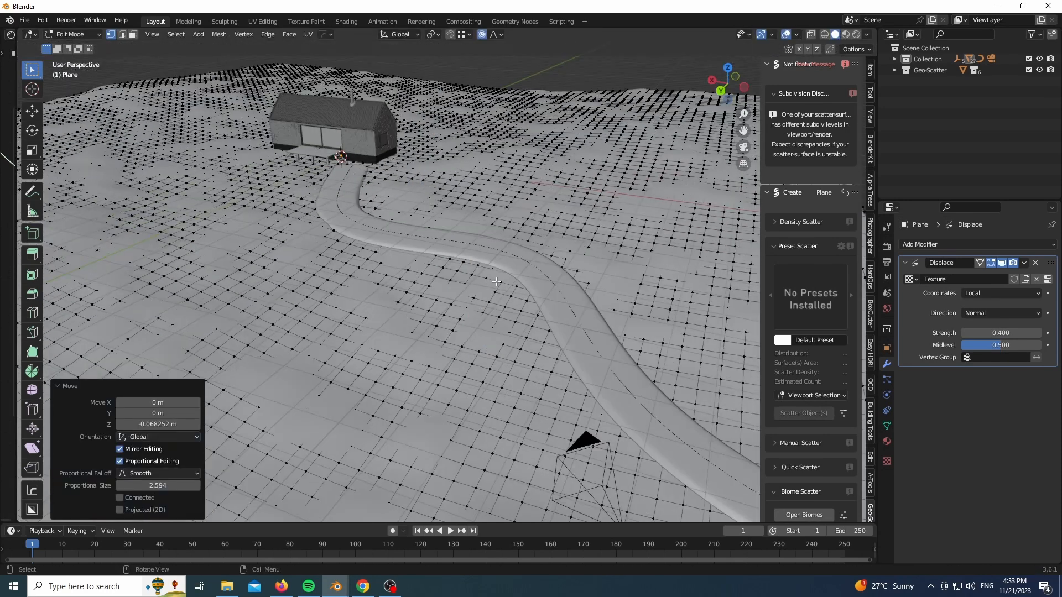
In Rendered shading, raise the terrain below the floating camera-side stretch of the path along Z, using a 3.452 m influence size
middle_click_drag(521, 345, 562, 324)
key("z")
left_click(555, 243)
scroll(550, 200, "up", 4)
left_click(704, 353)
key("g")
key("z")
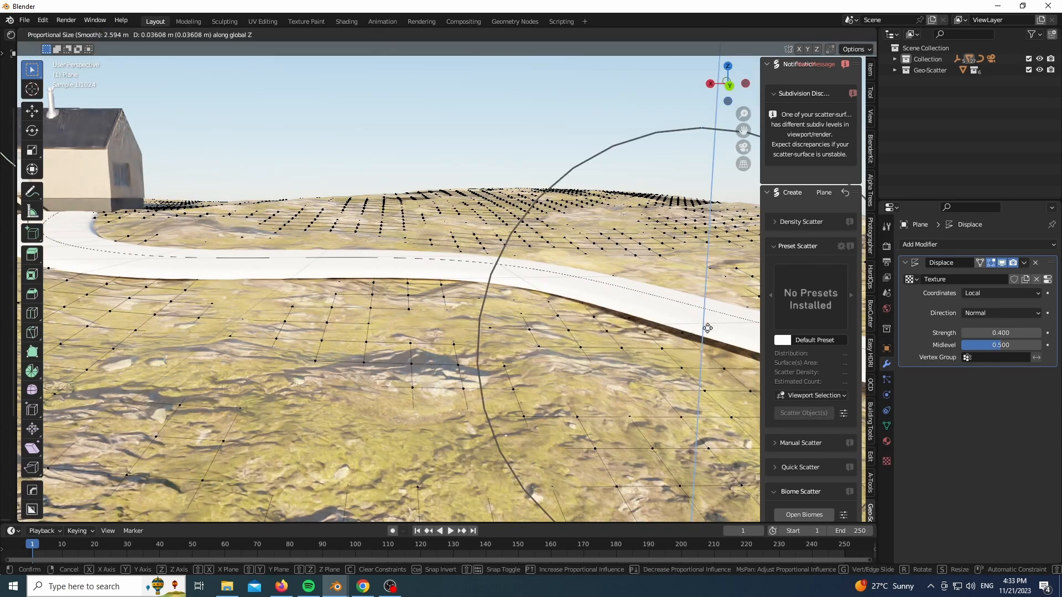
scroll(703, 303, "down", 3)
left_click(702, 184)
Raise the neighbouring terrain point along the path's lower edge along Z with a reduced proportional influence
scroll(698, 221, "down", 3)
left_click(668, 387)
key("g")
key("z")
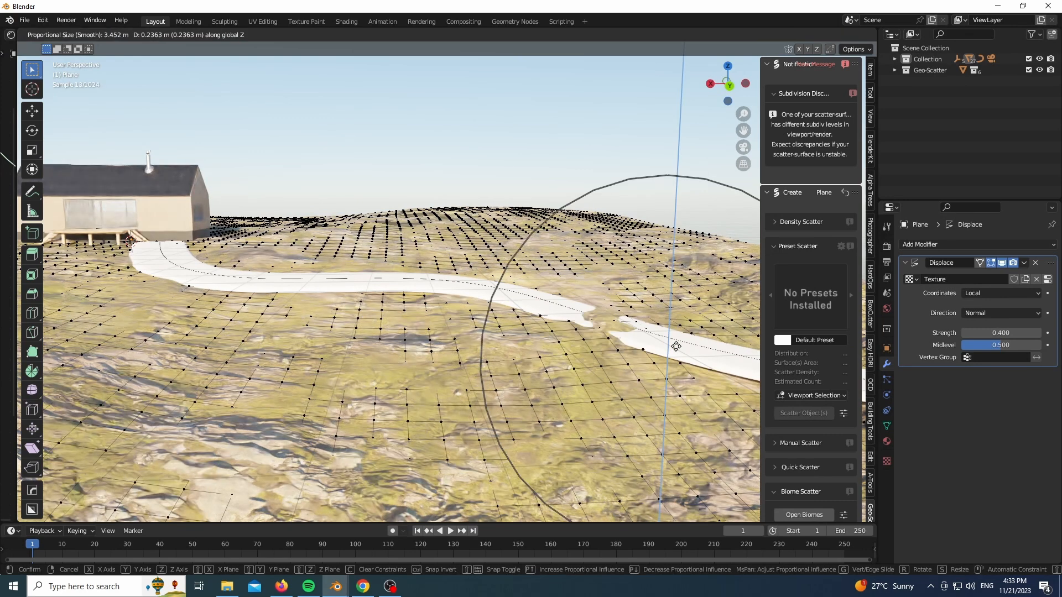
scroll(663, 367, "up", 1)
scroll(659, 370, "up", 1)
left_click(663, 359)
Raise two terrain points beside the path near the camera along Z, about 0.2 m and 0.11 m, with a 2.692 m influence size
scroll(662, 360, "down", 3)
scroll(663, 360, "up", 5)
left_click(652, 361)
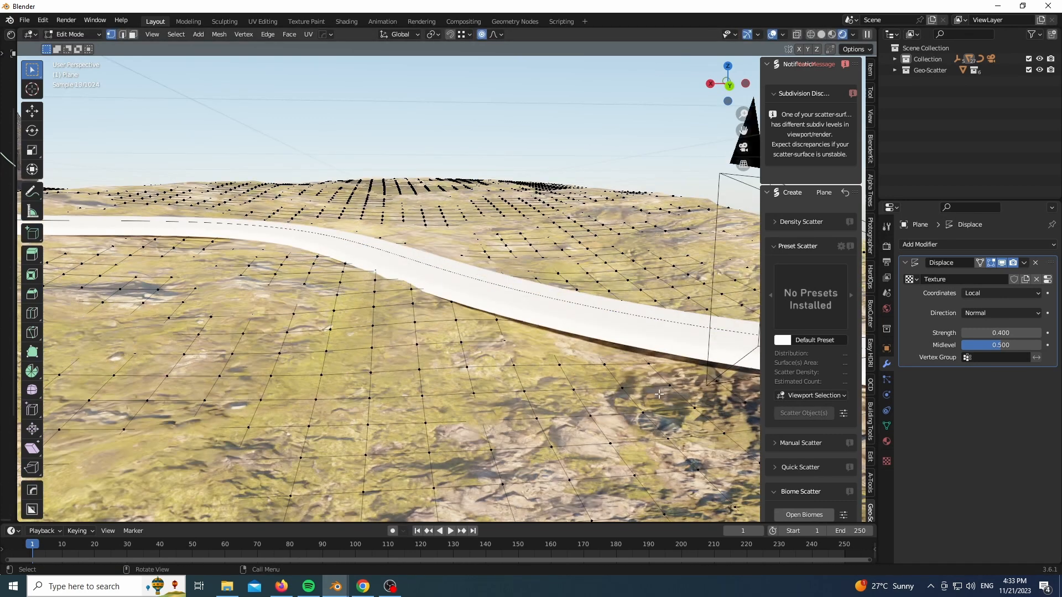
key("g")
key("z")
left_click(660, 354)
middle_click_drag(659, 354, 498, 387)
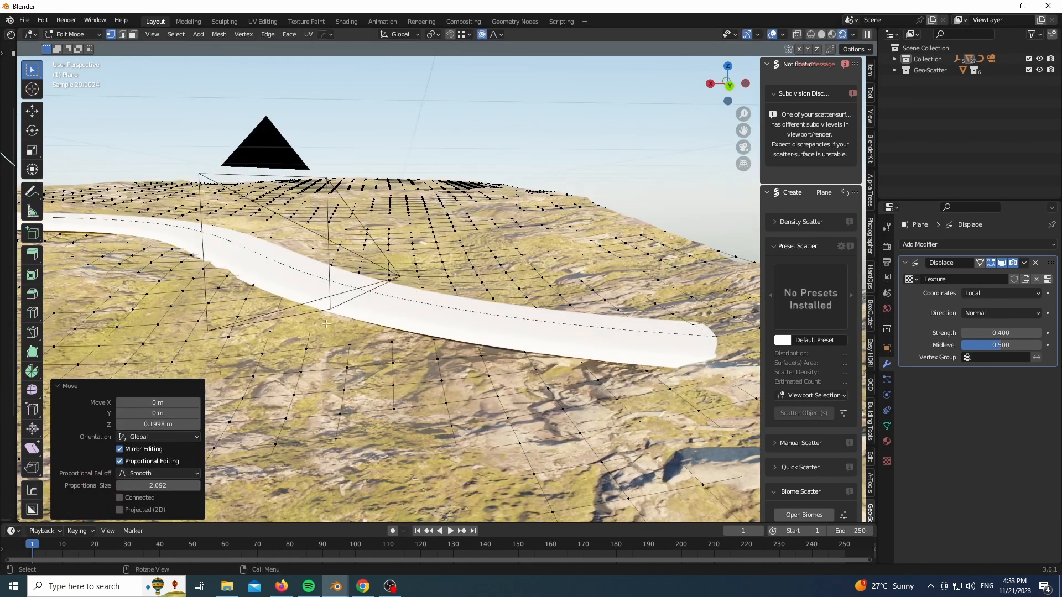
key("g")
key("z")
left_click(484, 356)
From the camera view, raise the terrain in front of the path's bend below the deck and finish editing the mesh
key("KP_0")
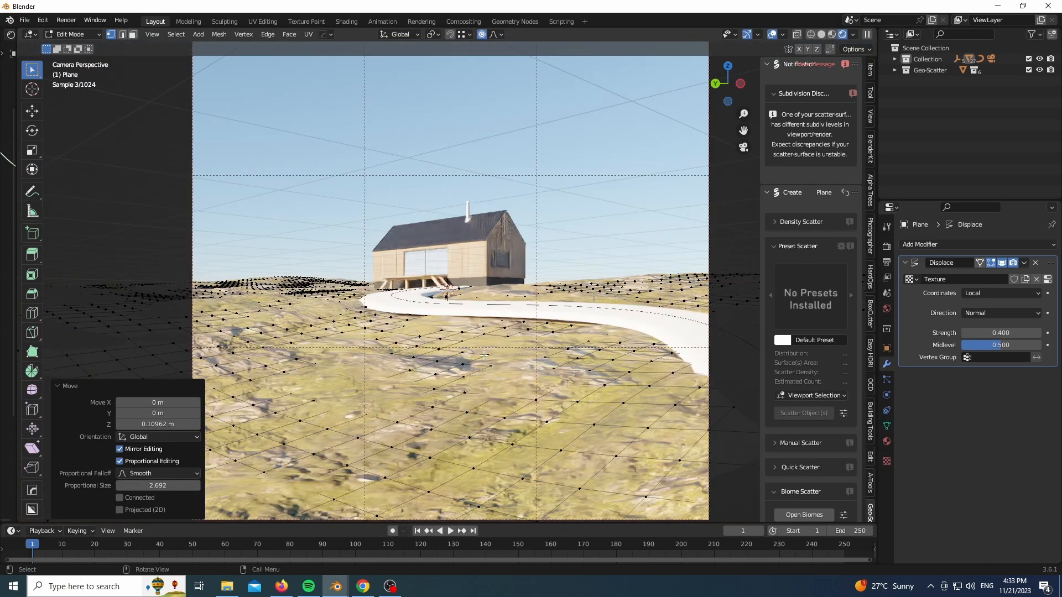
scroll(470, 351, "up", 5)
key("g")
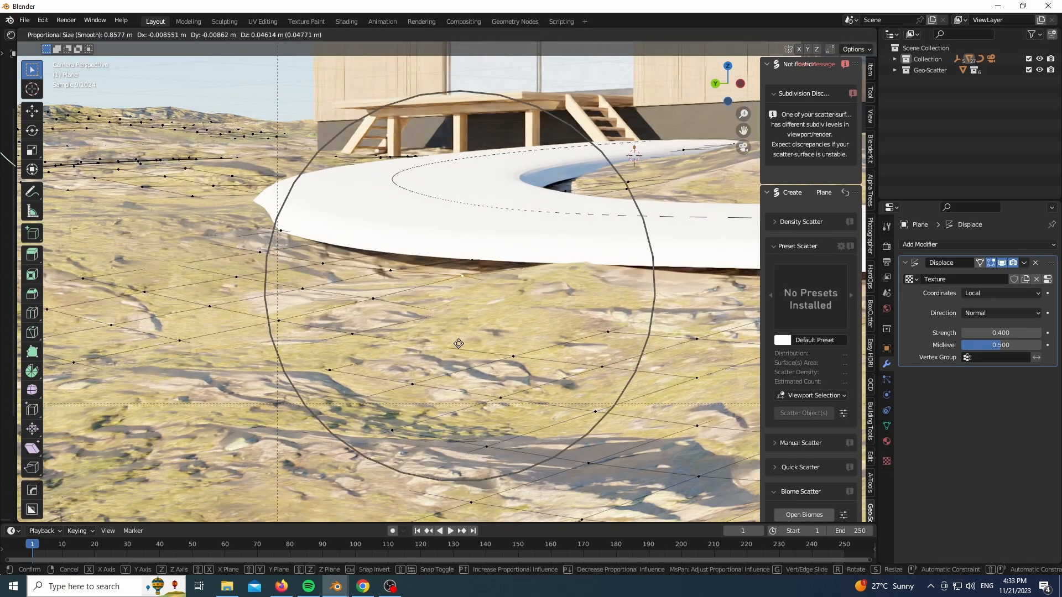
scroll(497, 335, "down", 7)
left_click(509, 325)
key("Tab")
scroll(509, 325, "down", 6)
Switch to Solid shading and display the forest scatter system in the viewport
key("z")
scroll(526, 287, "down", 3)
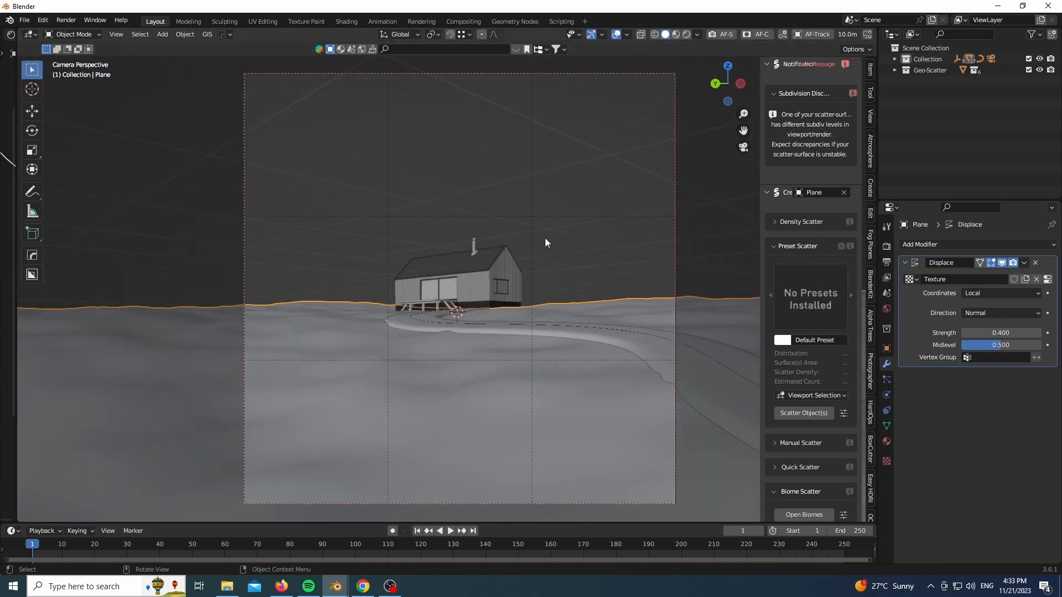
left_click_drag(727, 84, 729, 106)
scroll(729, 106, "down", 3)
scroll(823, 276, "down", 13)
left_click(815, 321)
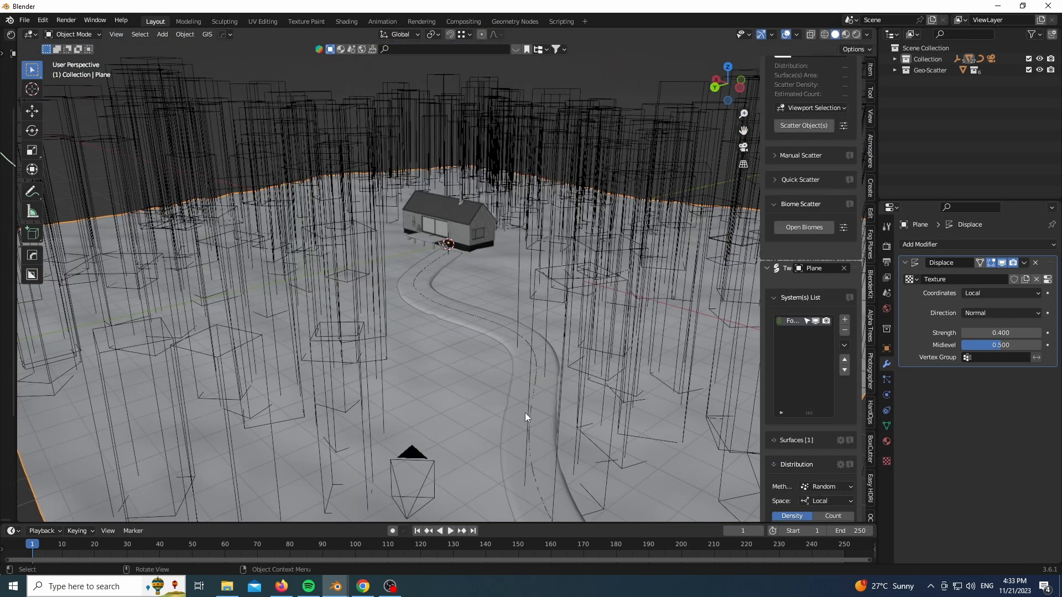
Weight-paint the terrain on the cabin's left side, as seen from the camera, at weight 1.000 to clear scattered trees there
left_click(70, 35)
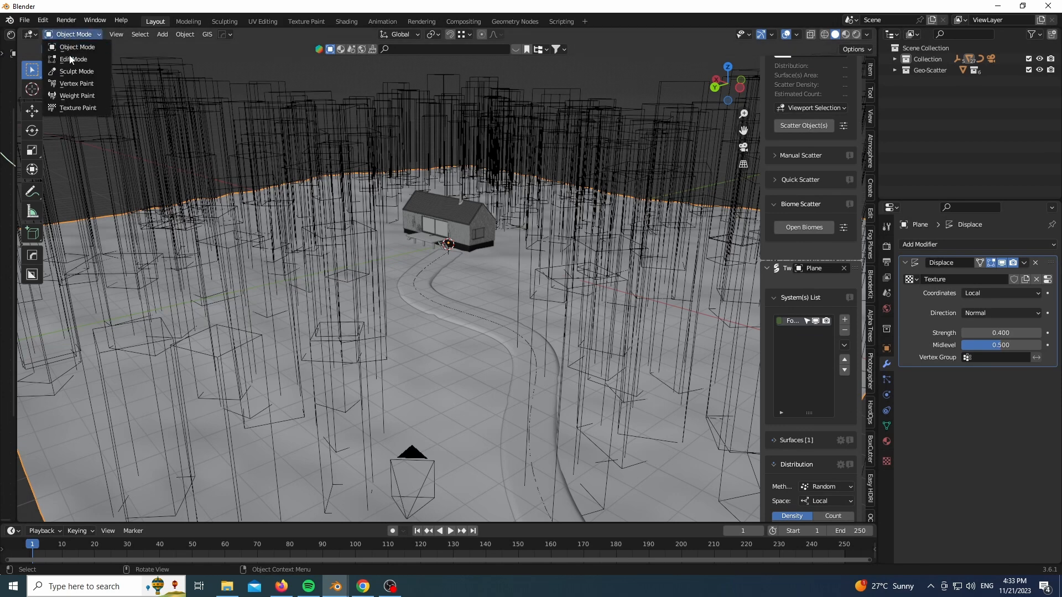
left_click(76, 95)
left_click_drag(734, 81, 716, 136)
scroll(469, 255, "down", 4)
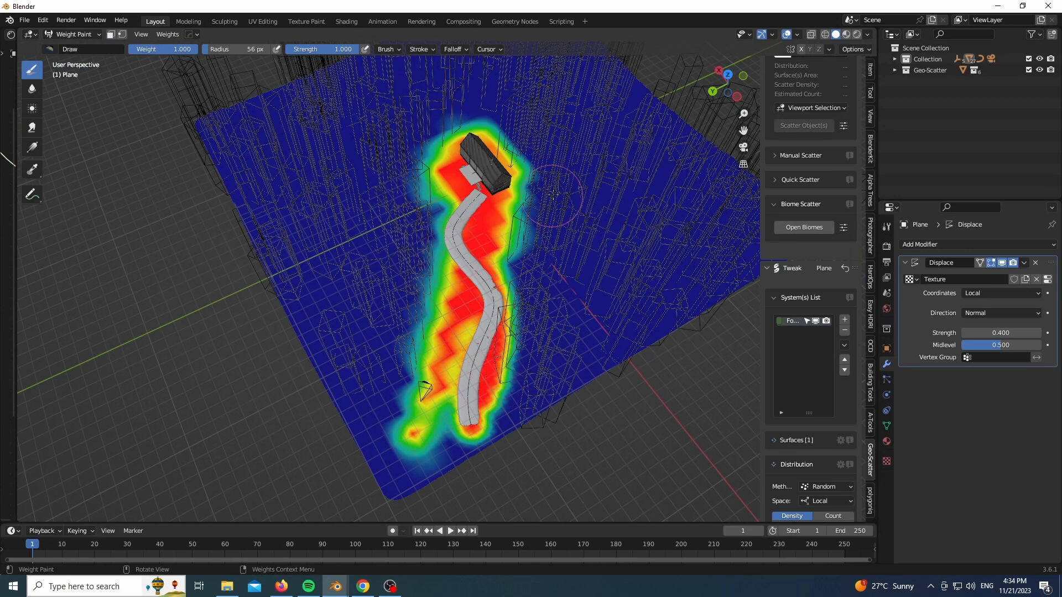
key("KP_0")
mouse_move(317, 394)
left_mouse_down()
mouse_move(288, 470)
mouse_move(354, 332)
mouse_move(232, 442)
mouse_move(258, 437)
left_mouse_up()
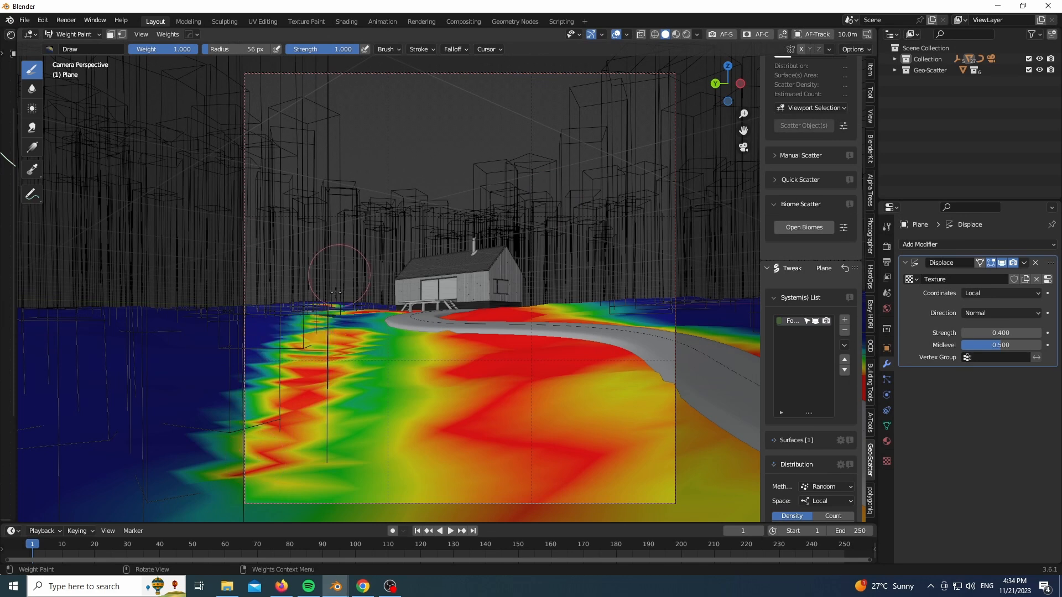
left_click_drag(254, 489, 296, 520)
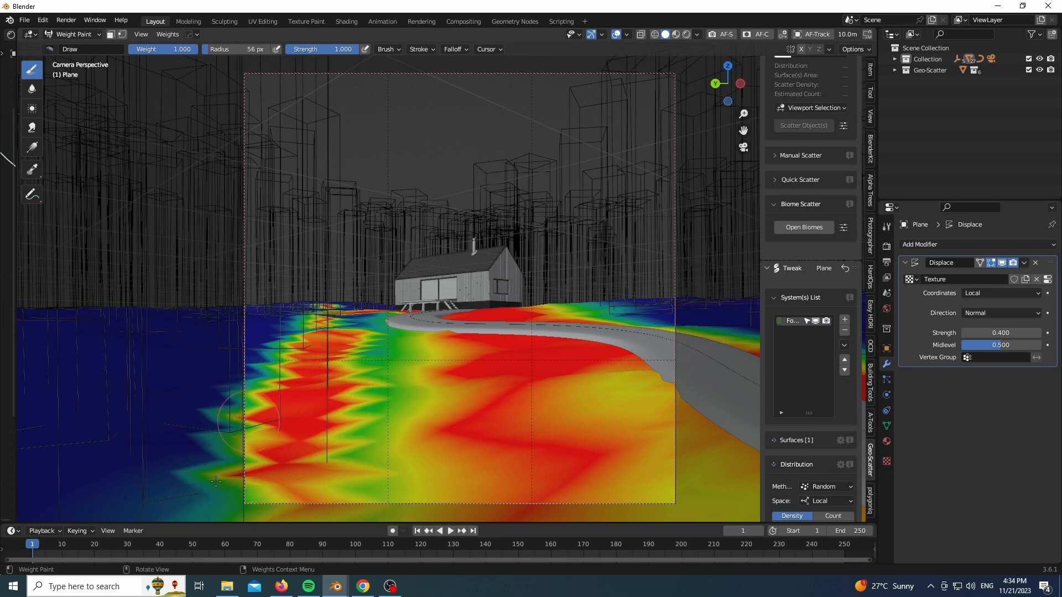
left_click_drag(216, 481, 297, 401)
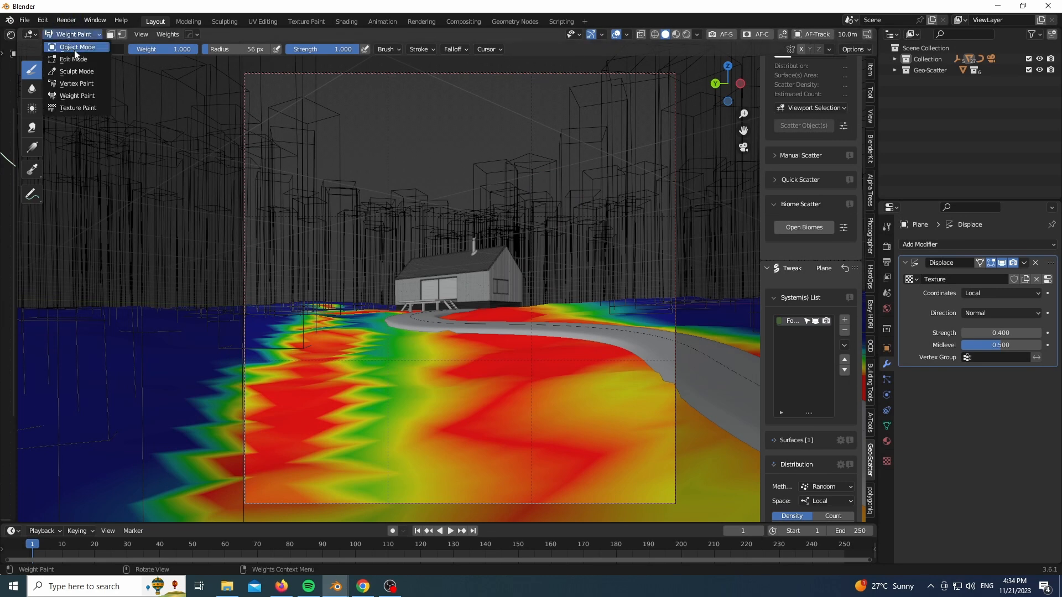
Return to Object Mode and display the cabin and forest from the camera in Rendered shading
left_click(74, 49)
key("z")
left_click(494, 315)
scroll(495, 313, "up", 1)
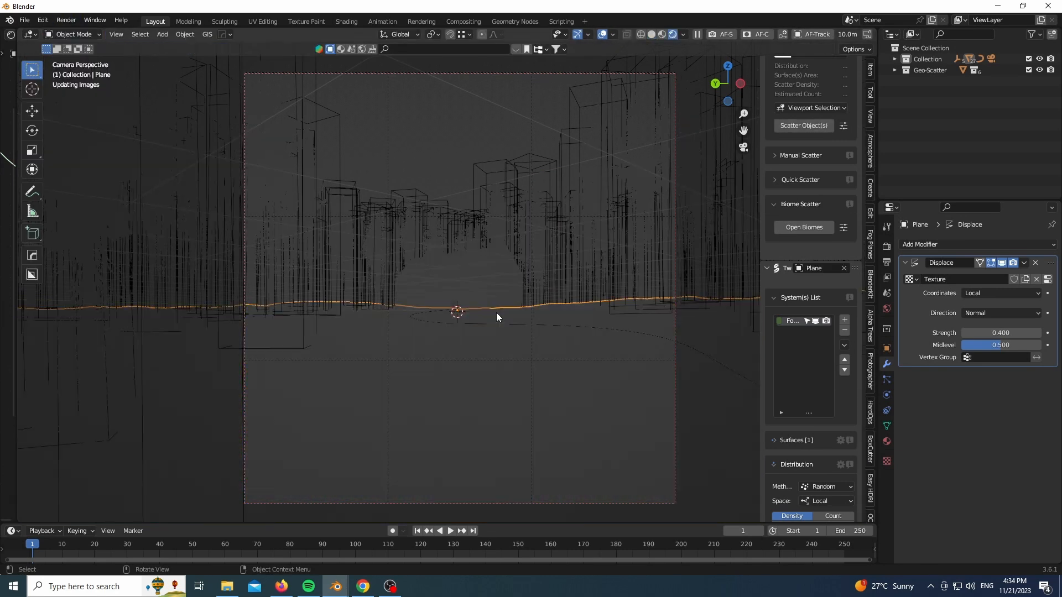
Set the forest scatter density to 0.323 instances per m² and the Sky Texture's sun rotation to -11°
scroll(812, 244, "down", 6)
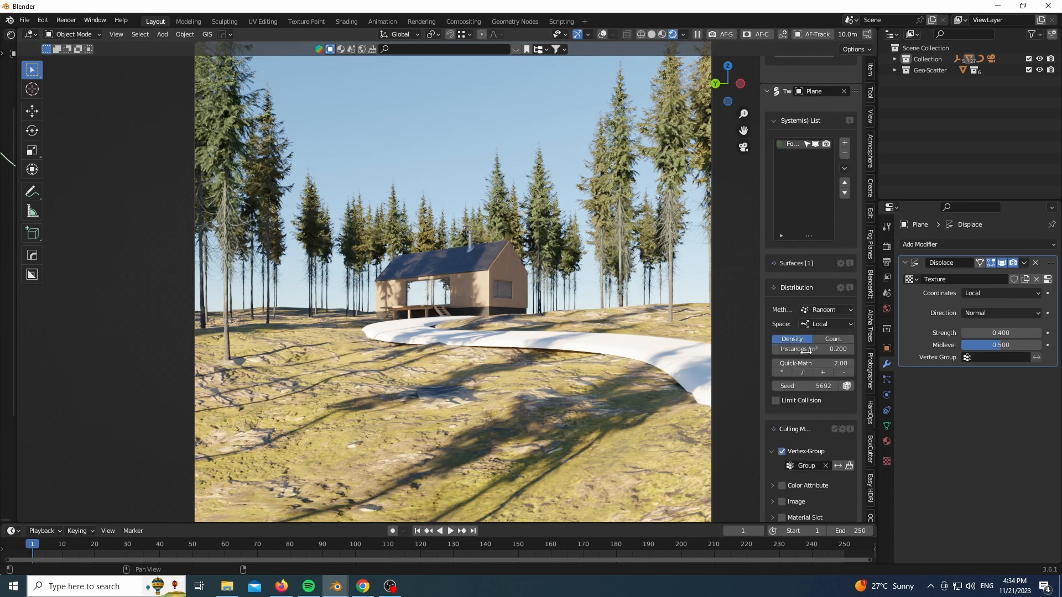
left_click_drag(812, 349, 791, 349)
left_click(886, 309)
left_click_drag(1002, 392, 979, 391)
Duplicate the boundary vertices along the terrain's two rear edges in place and separate them into their own object
left_click_drag(728, 82, 736, 94)
key("z")
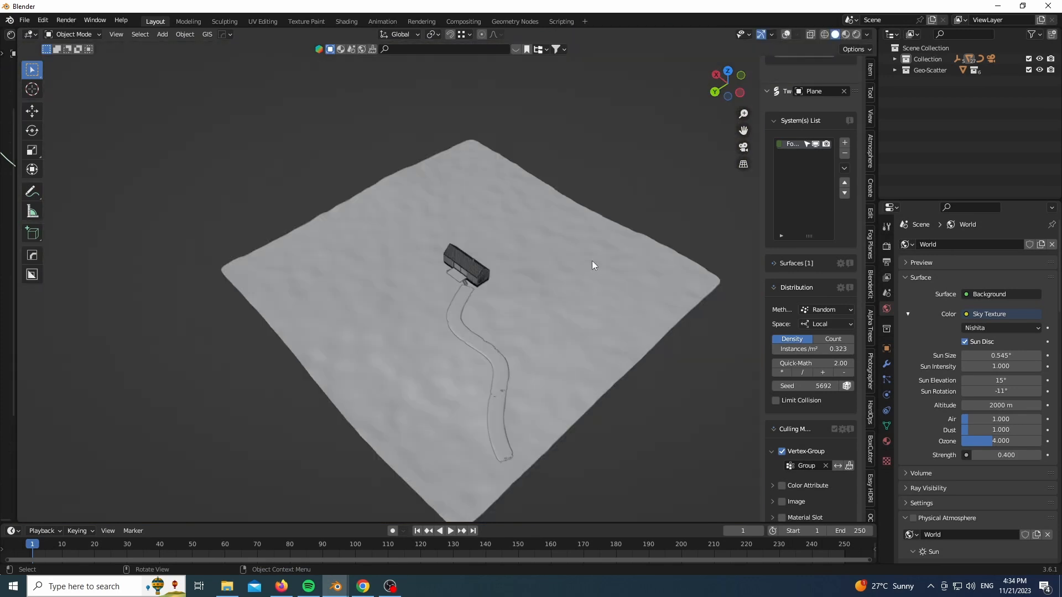
left_click(788, 34)
key("Tab")
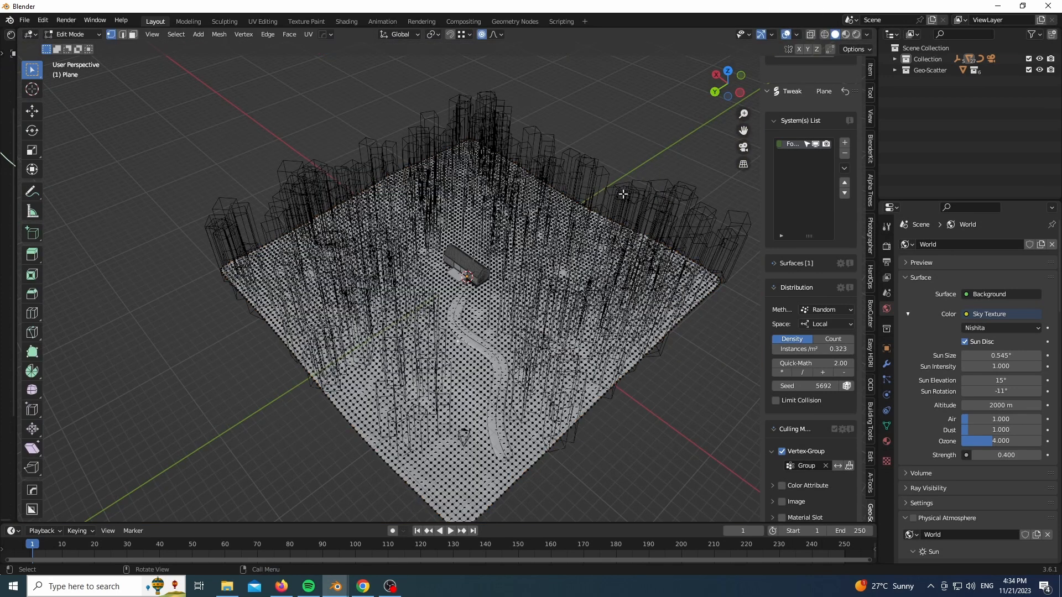
scroll(610, 238, "up", 4)
scroll(610, 277, "down", 4)
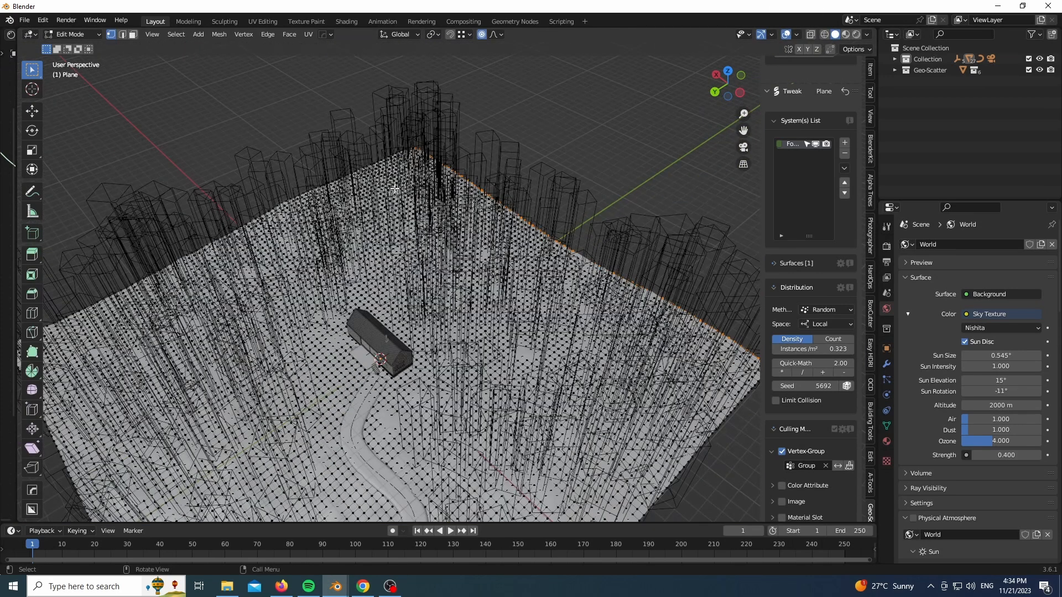
key("shift+d")
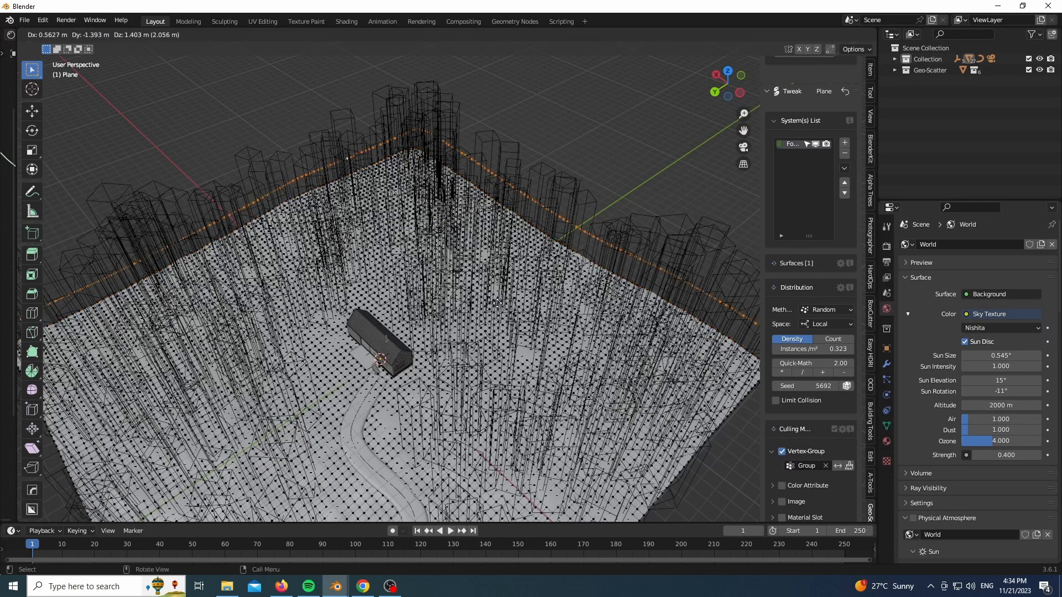
right_click(594, 228)
key("p")
left_click(603, 217)
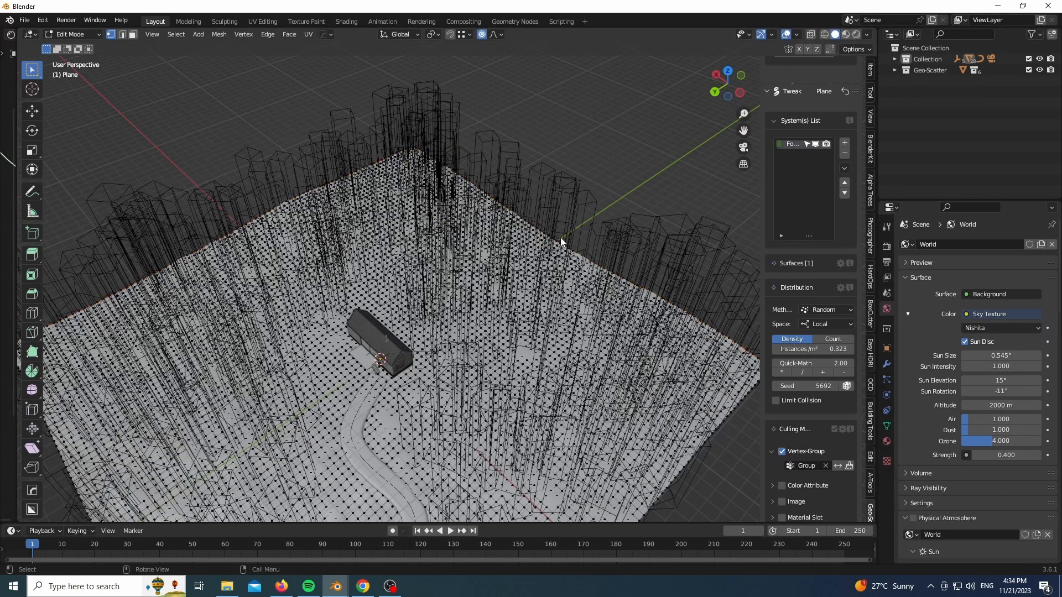
Isolate the separated border line in local view with its mesh open for editing
key("Tab")
left_click(558, 241)
key("Tab")
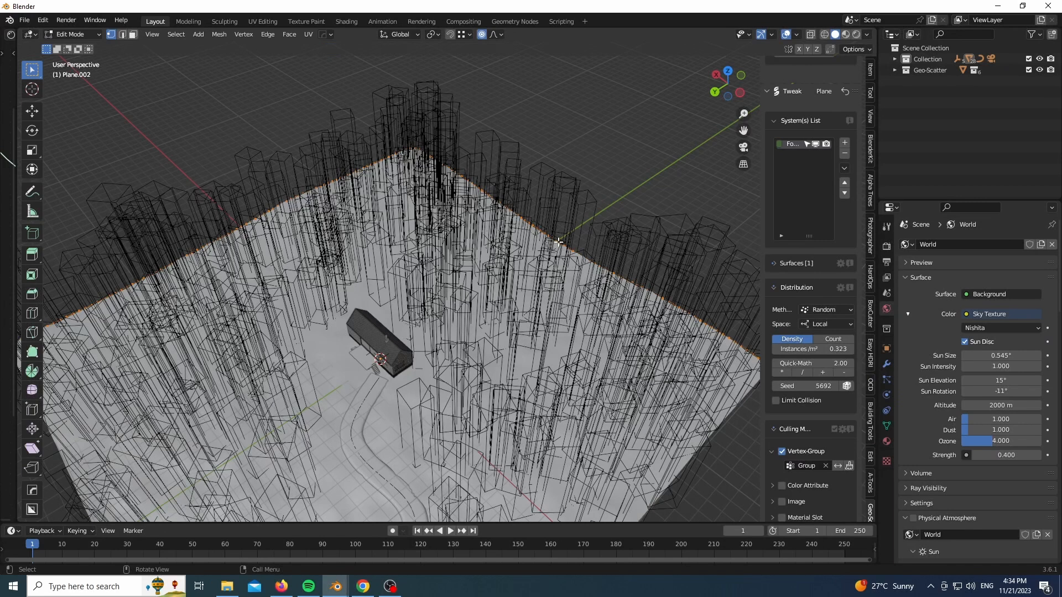
key("KP_Divide")
scroll(572, 232, "up", 3)
right_click(572, 231)
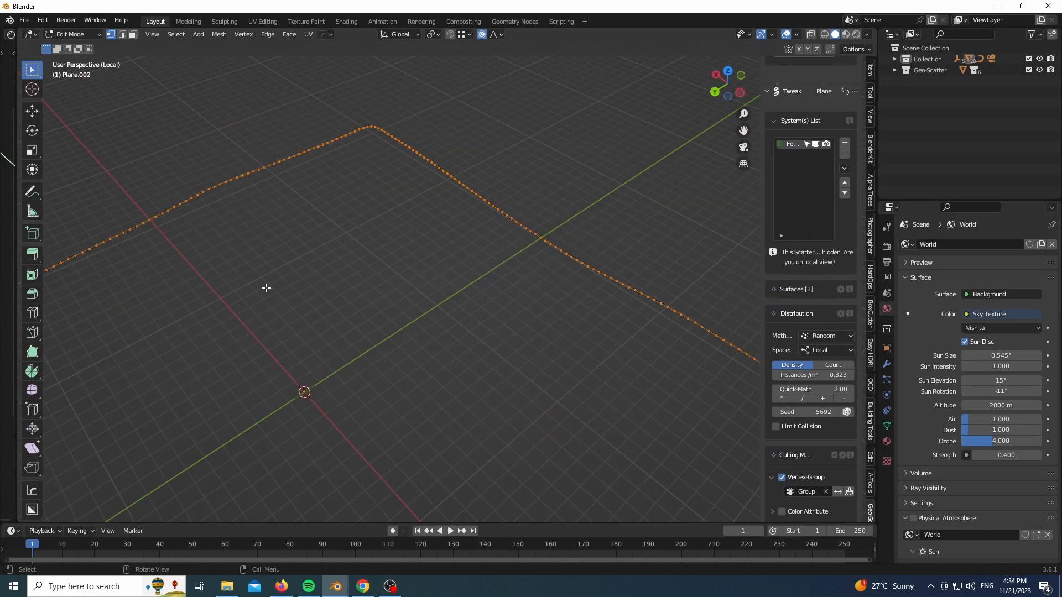
Simplify the border line with Limited Dissolve at 5° and merge its vertices by a distance of 2.02 m
key("x")
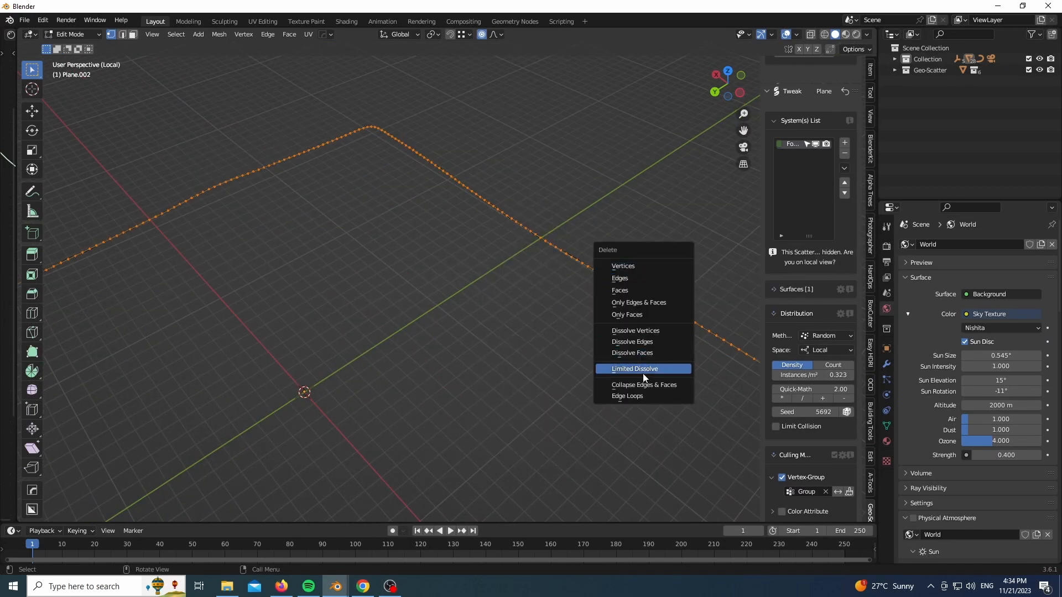
left_click(640, 370)
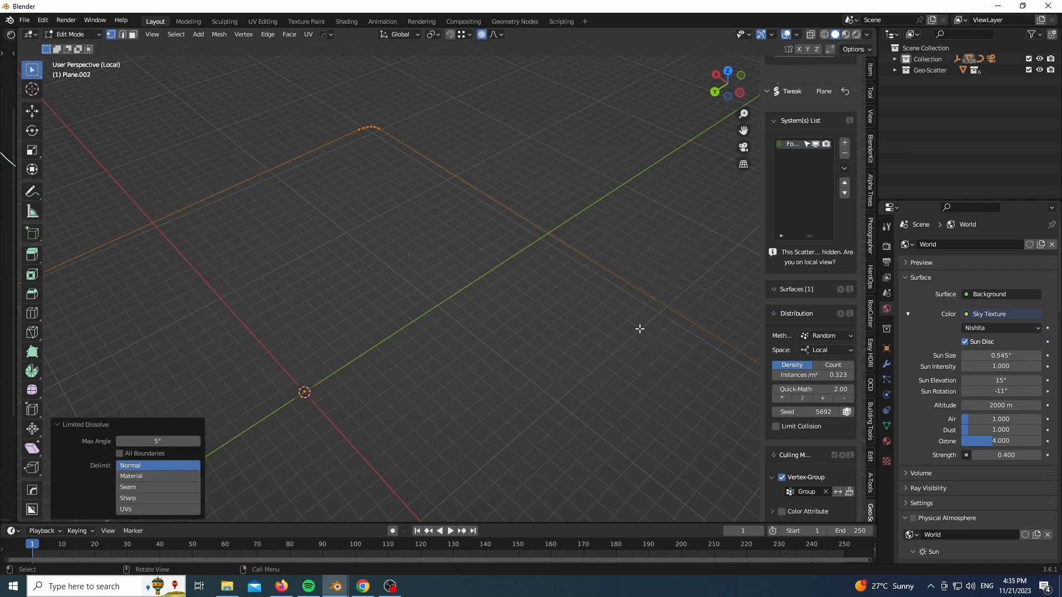
scroll(529, 314, "down", 3)
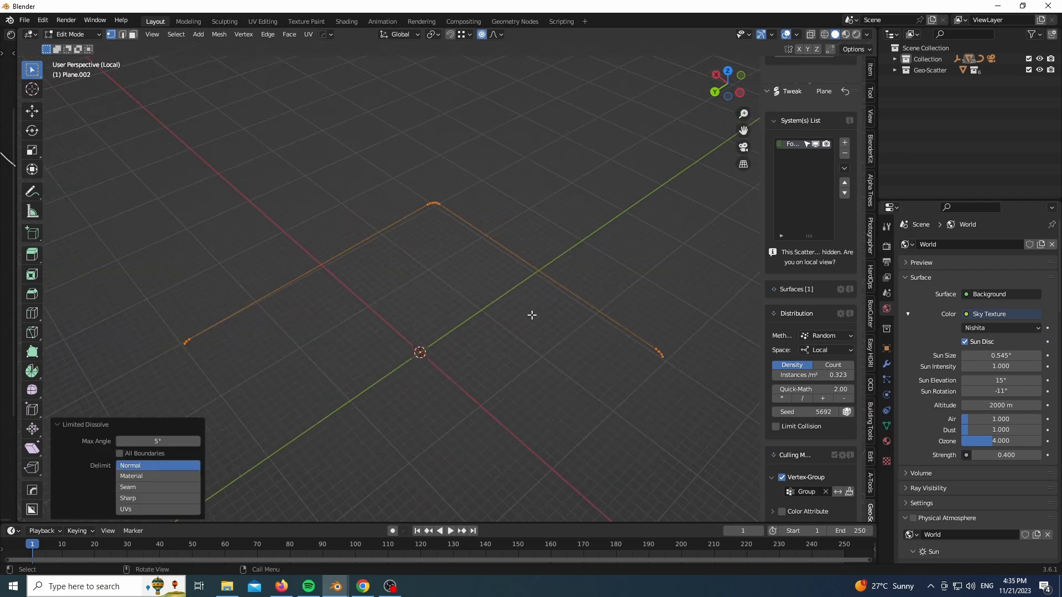
key("m")
left_click(493, 358)
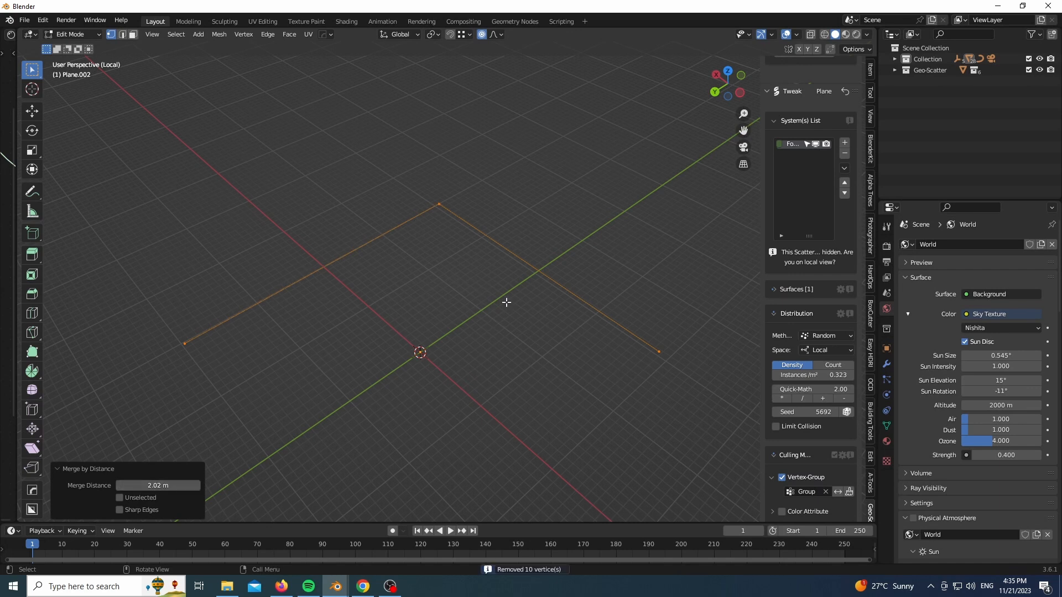
Turn off proportional editing, extrude the simplified border line and scale the new edges outward by about 4.014
key("e")
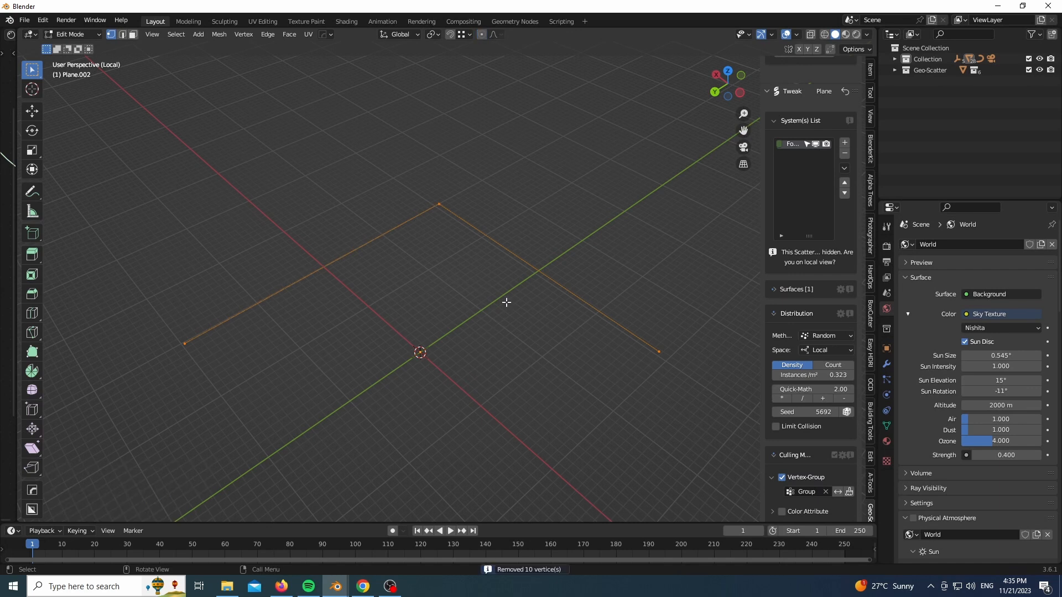
key("Escape")
key("s")
left_click(578, 78)
scroll(502, 340, "down", 5)
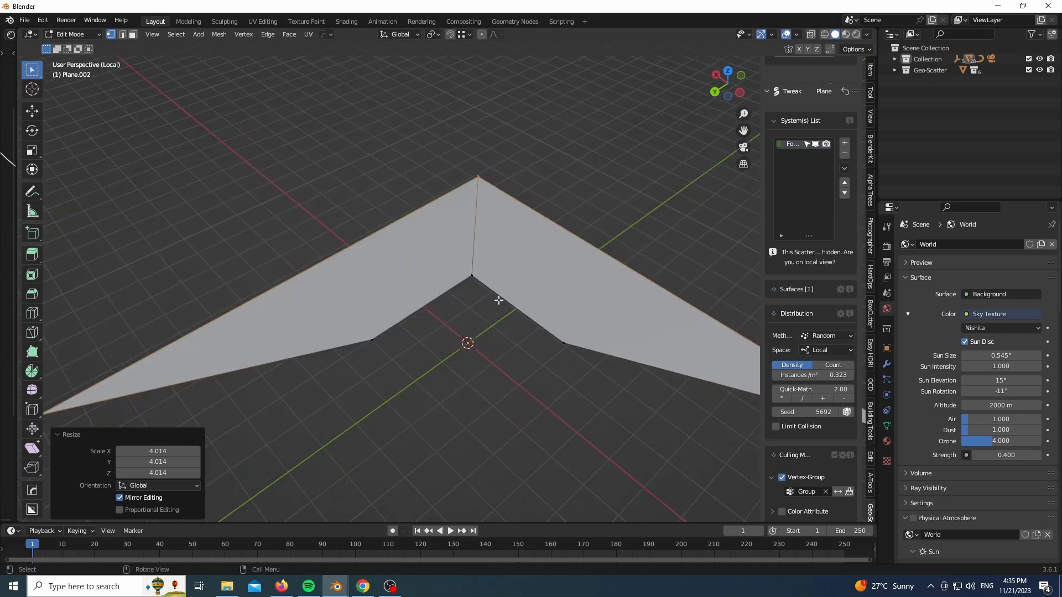
Reposition the outer corner vertices of the extruded strip, pulling the middle one farther back behind the site
key("g")
left_click(295, 335)
left_click(710, 364)
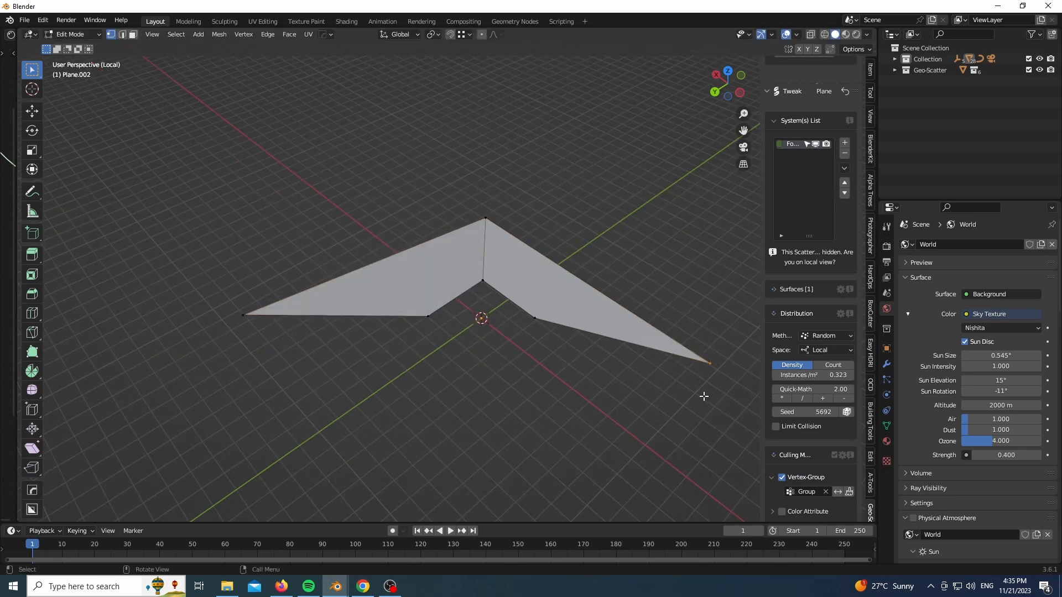
key("g")
left_click(722, 357)
left_click(486, 217)
key("g")
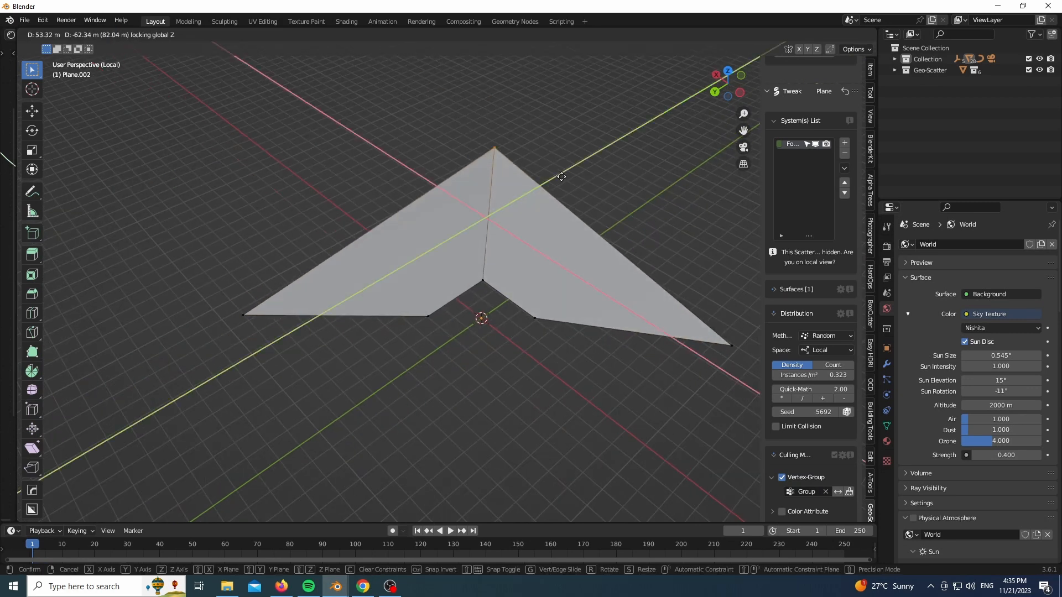
left_click(564, 166)
Add 15 evenly spaced loop cuts running along the full length of both wings of the background terrain
key("ctrl+r")
scroll(601, 331, "up", 14)
left_click(601, 331)
right_click(601, 332)
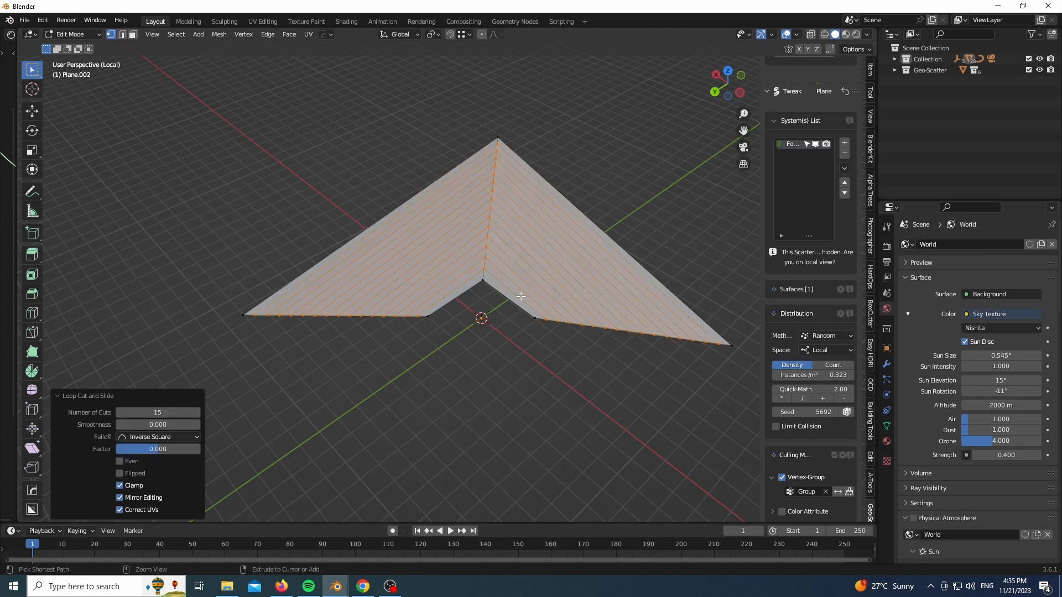
Add 16 crosswise loop cuts to the right wing of the background terrain and a set of crosswise cuts to the left wing
key("ctrl+r")
scroll(553, 279, "up", 15)
left_click(553, 280)
right_click(553, 280)
key("ctrl+r")
scroll(434, 290, "up", 8)
left_click(434, 291)
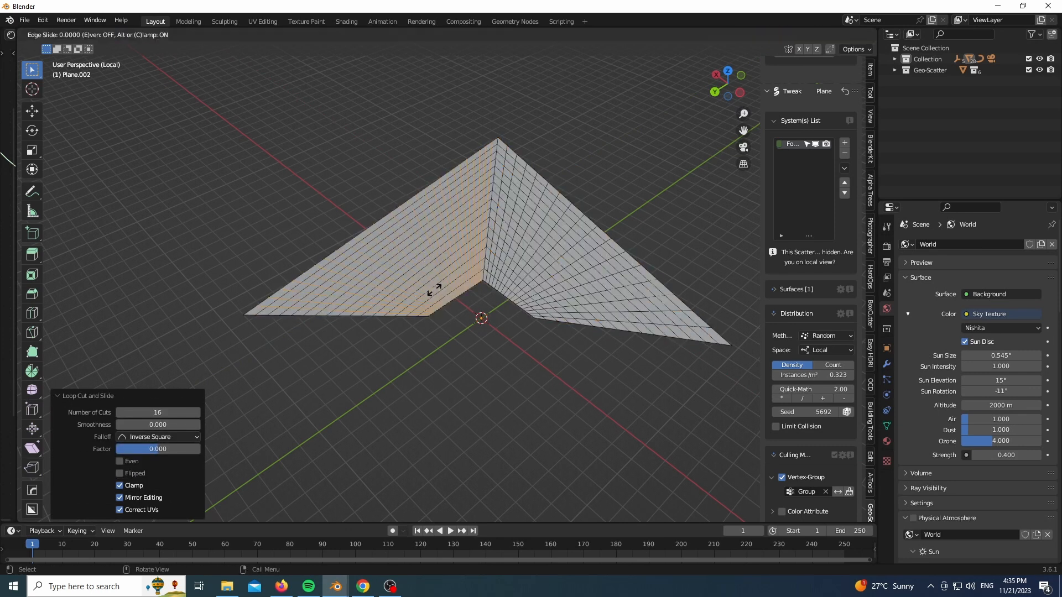
right_click(431, 292)
Raise the terrain's outer edge about 6.3 m along Z using Smooth proportional editing with a size of about 38.8, and look through the camera
key("alt+a")
key("o")
key("g")
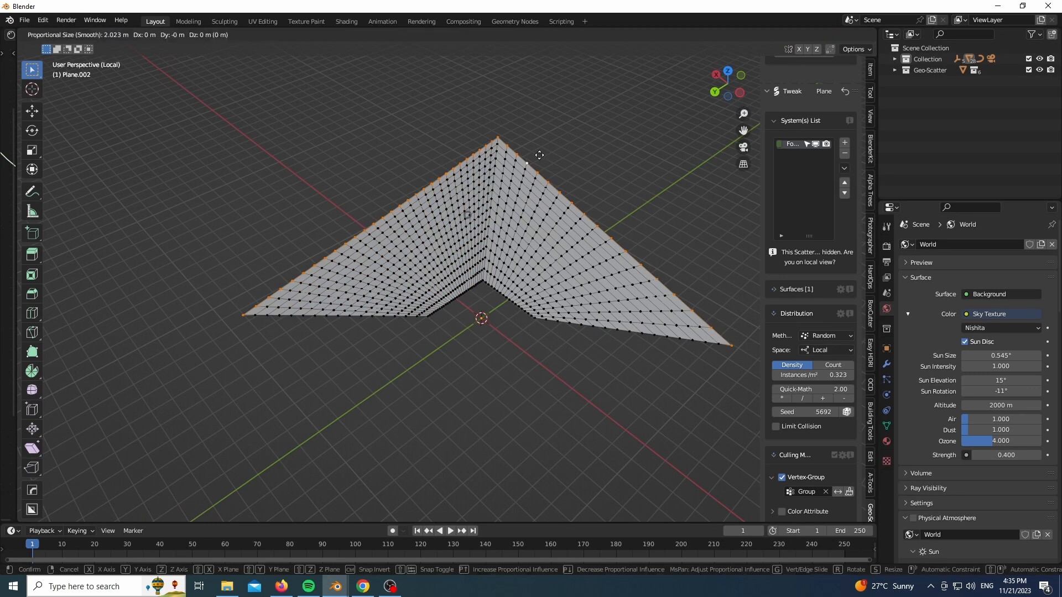
key("z")
left_click(543, 147)
key("KP_0")
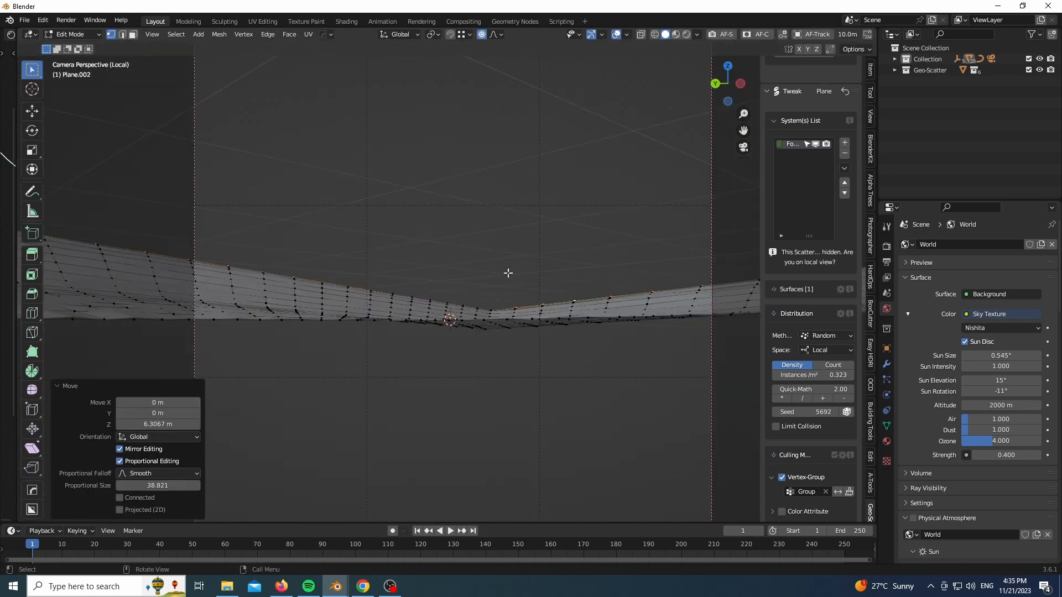
key("g")
key("z")
left_click(508, 273)
key("ctrl+z")
Raise hills on the left and right of the terrain's outer ridge with proportional sizes of about 38.8 m and 75.7 m
key("g")
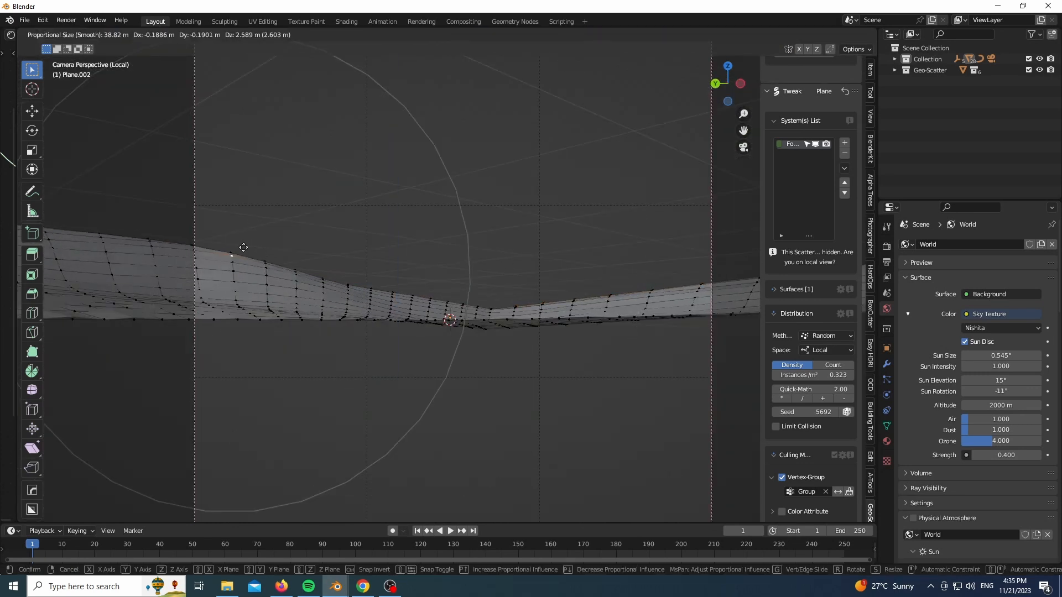
left_click(240, 244)
scroll(353, 242, "down", 1)
scroll(353, 243, "down", 2)
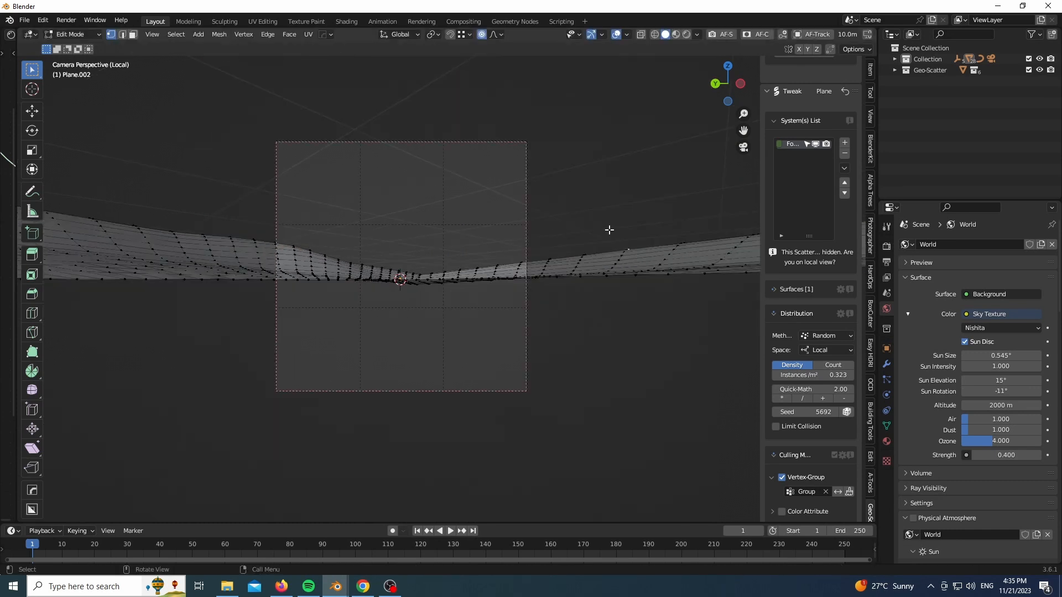
key("g")
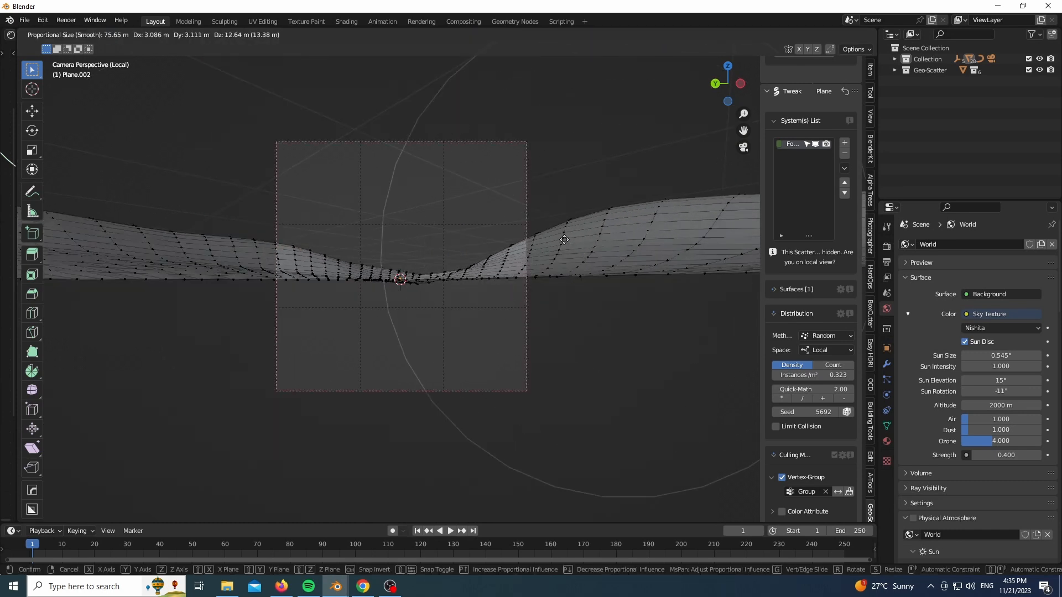
left_click(578, 235)
Leave mesh editing and scatter the first conifer biome of the Forestation library on the background terrain
key("Tab")
scroll(407, 235, "up", 3)
scroll(813, 167, "up", 16)
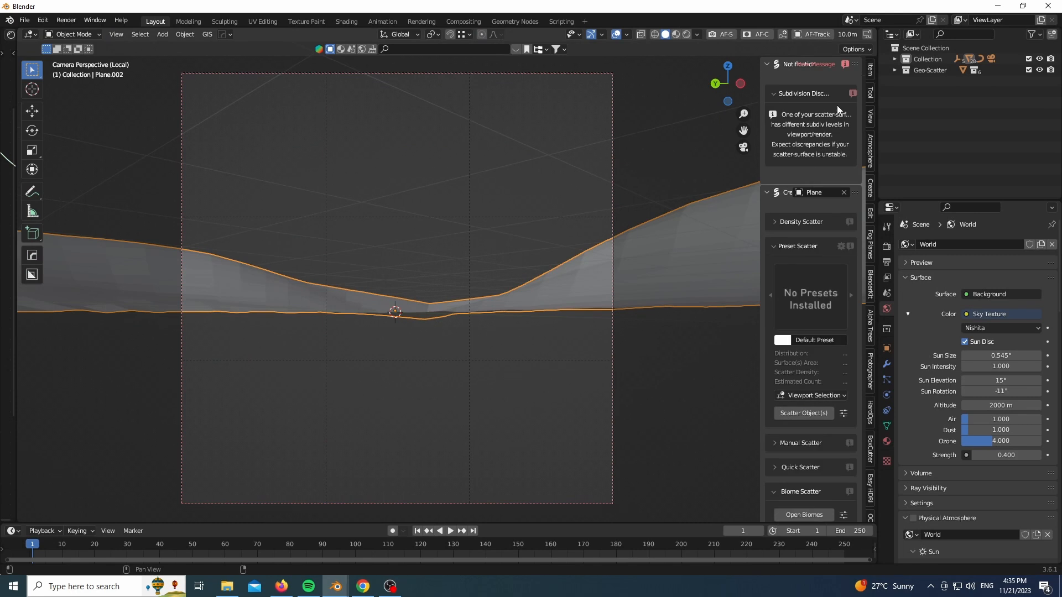
scroll(815, 361, "down", 7)
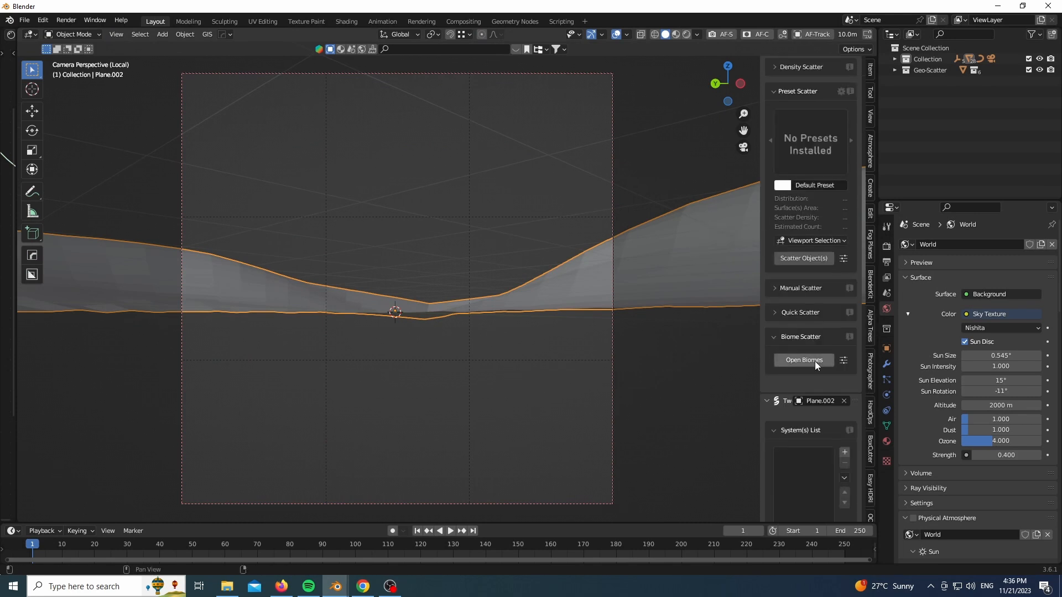
mouse_move(335, 585)
left_click(387, 531)
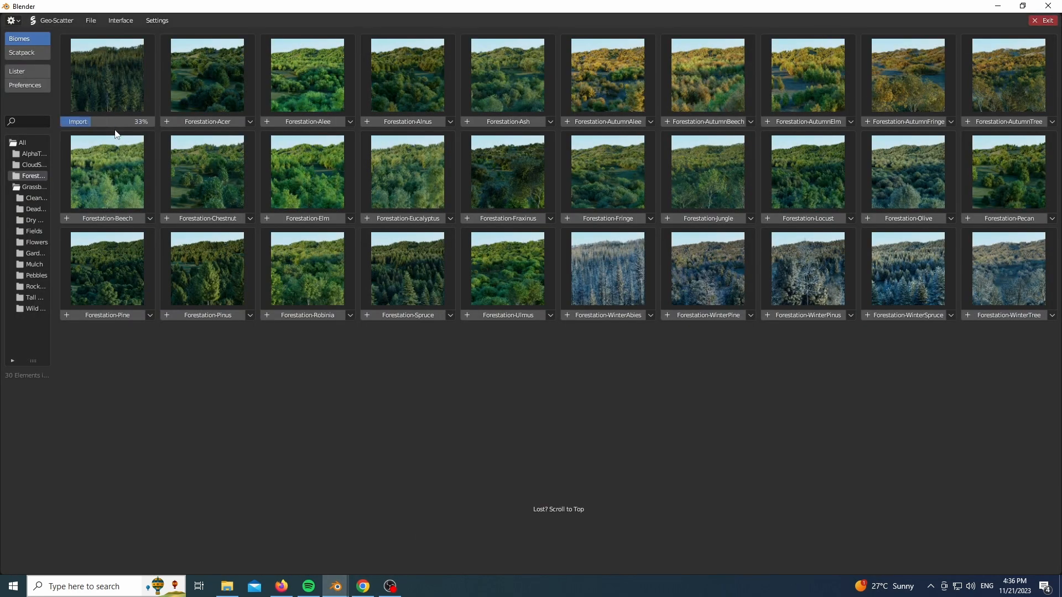
left_click(970, 179)
left_click(998, 6)
Switch the viewport to rendered shading and enable the scatter's default scale with a factor of 0.65 on all axes
key("z")
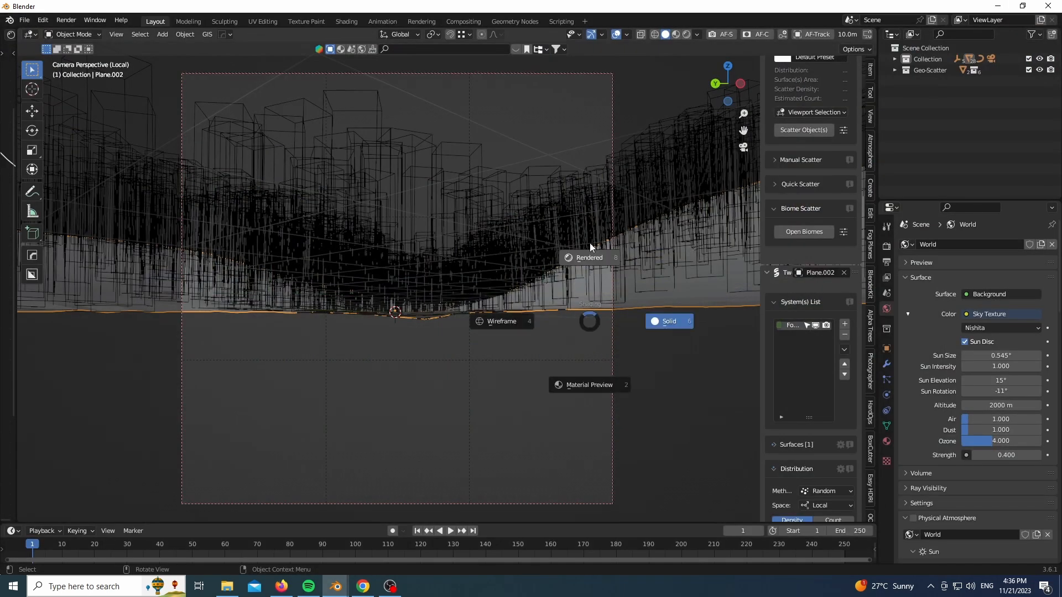
left_click(590, 244)
key("Home")
scroll(847, 423, "down", 7)
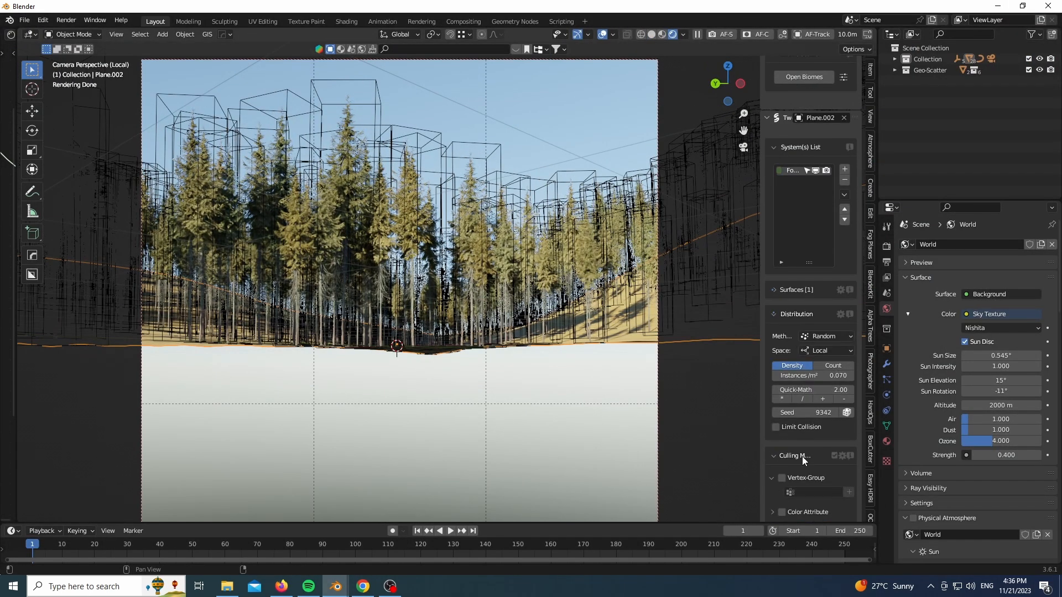
scroll(802, 456, "down", 5)
scroll(792, 385, "down", 9)
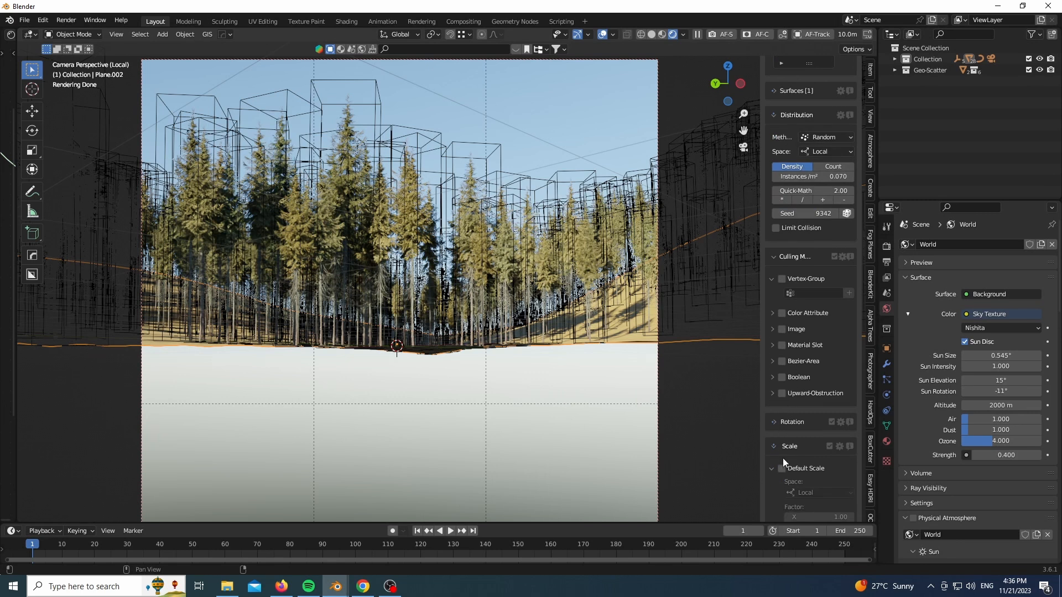
left_click(818, 406)
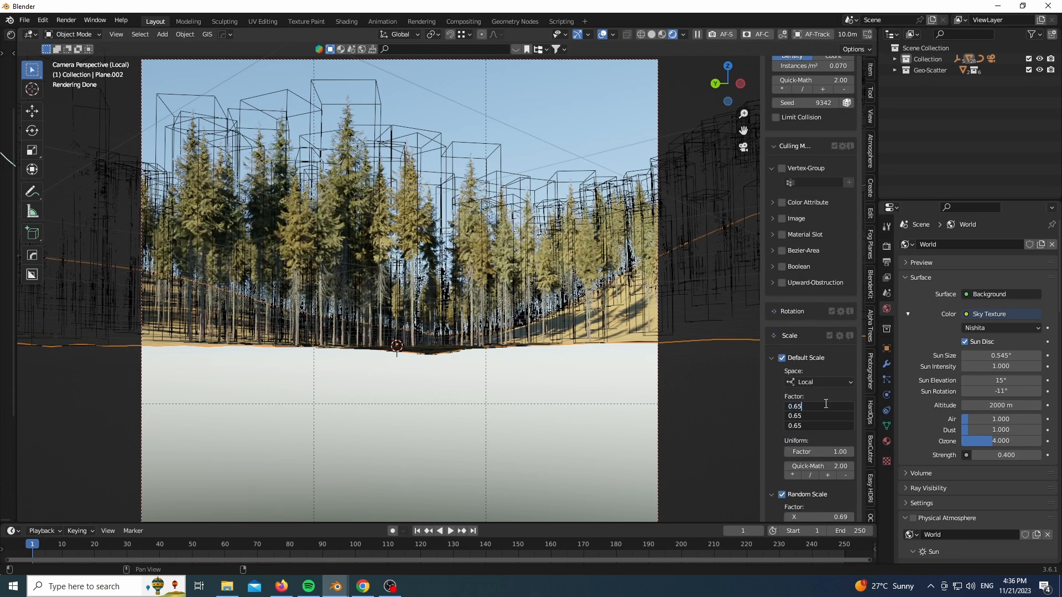
key("Return")
Try background tree densities of 0.322 and 0.166 instances per square metre
scroll(812, 306, "up", 9)
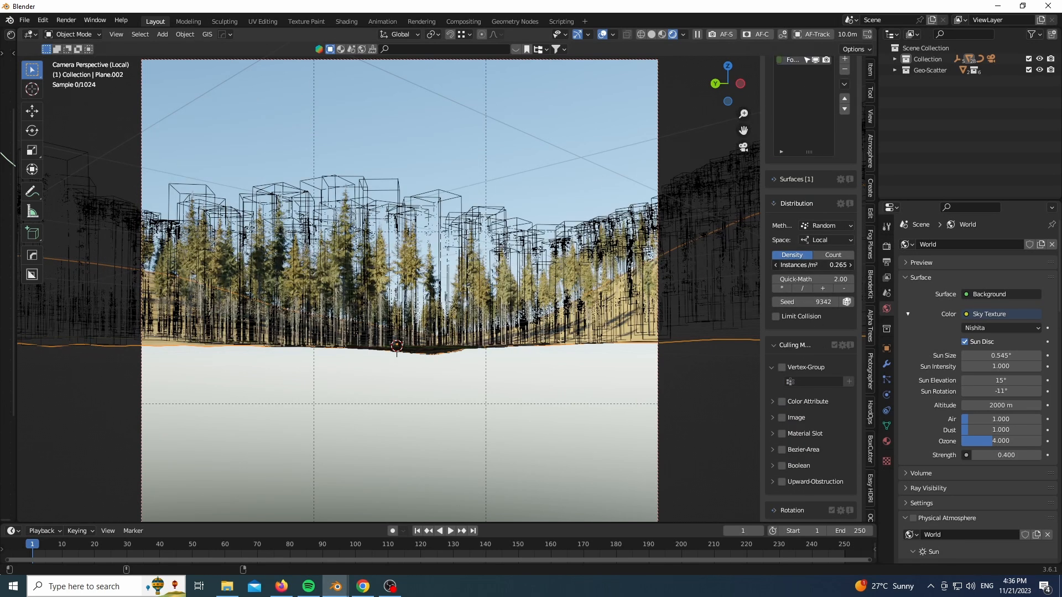
mouse_move(813, 265)
left_mouse_down()
mouse_move(834, 264)
mouse_move(817, 265)
left_mouse_up()
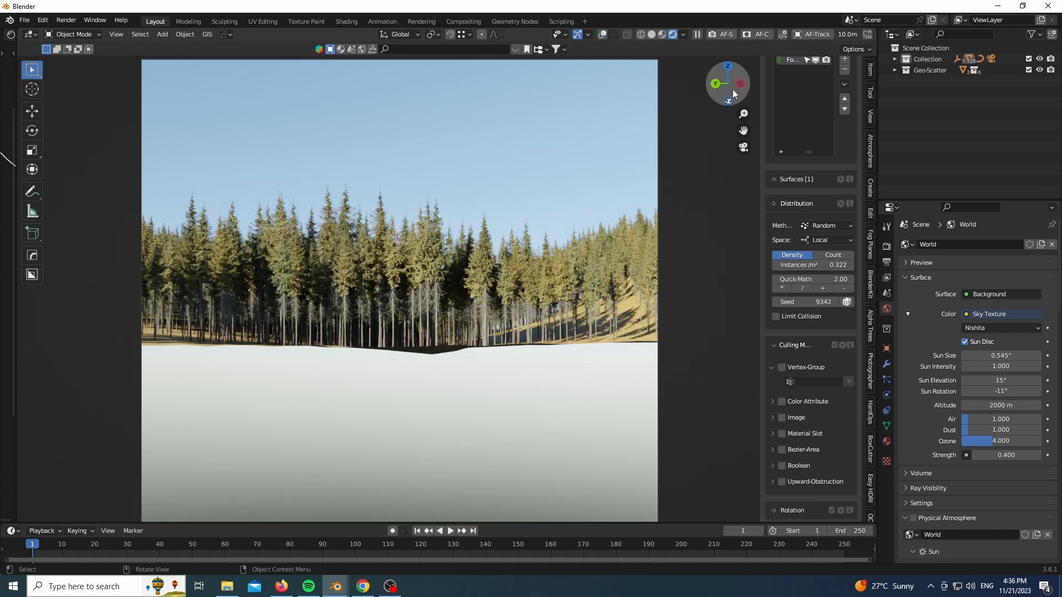
left_click_drag(727, 83, 473, 303)
scroll(473, 308, "up", 2)
left_click_drag(819, 265, 812, 265)
Leave local view to show the whole scene and set the background tree density to 0.310 instances per square metre
key("KP_0")
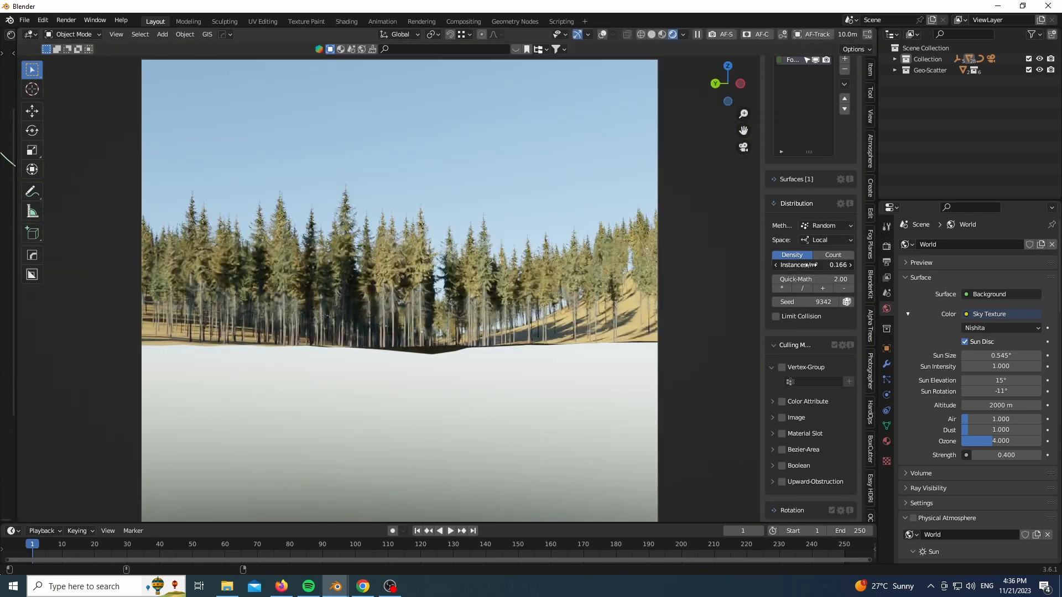
key("KP_0")
key("KP_0")
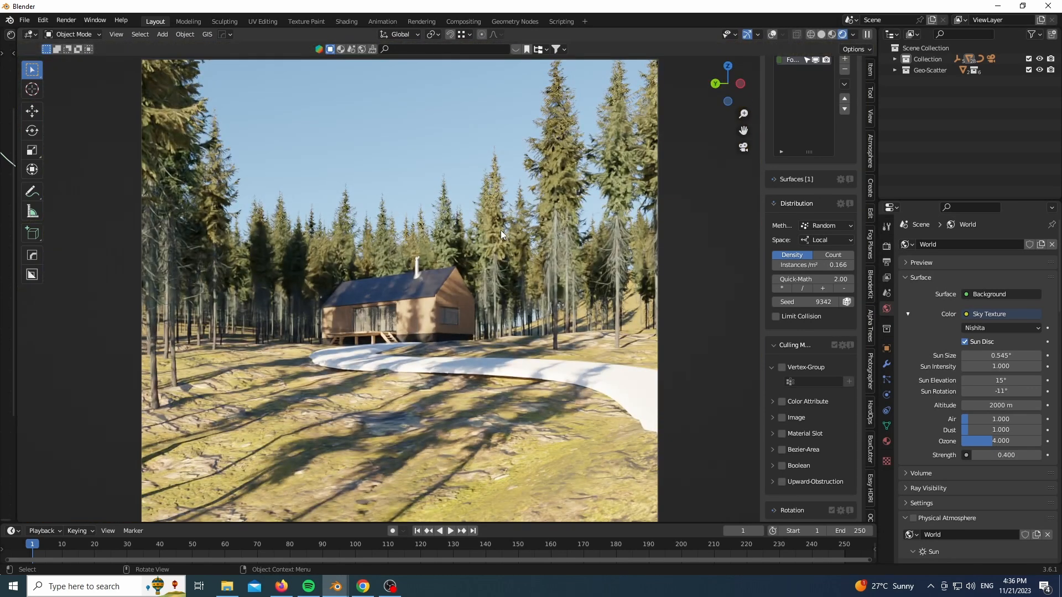
key("KP_0")
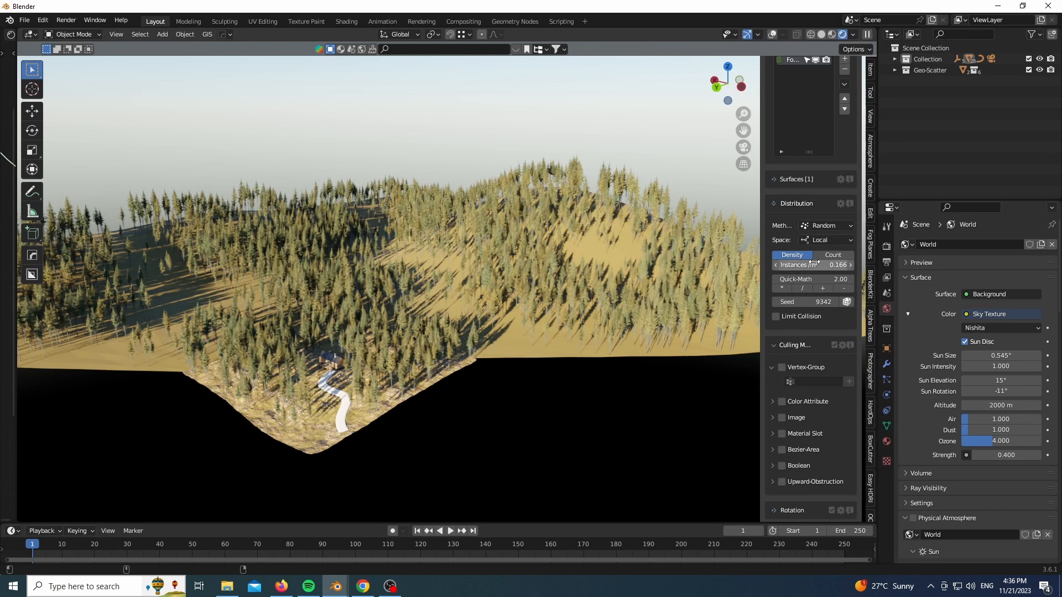
left_click_drag(808, 266, 842, 265)
key("KP_0")
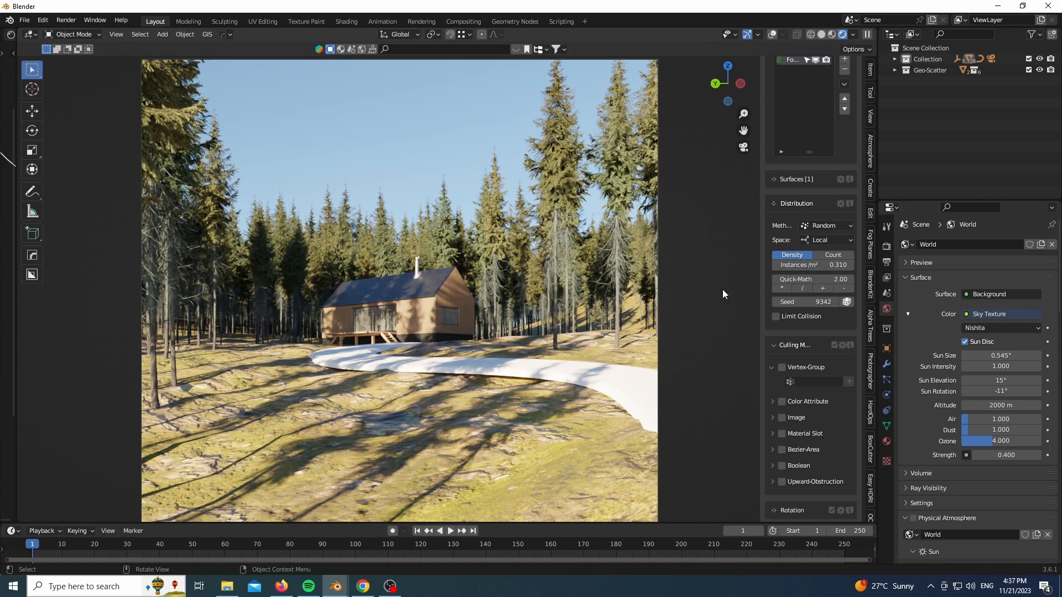
Scale the background terrain by about 1.231 and lower it about 2.2 m along Z
left_click_drag(729, 88, 575, 414)
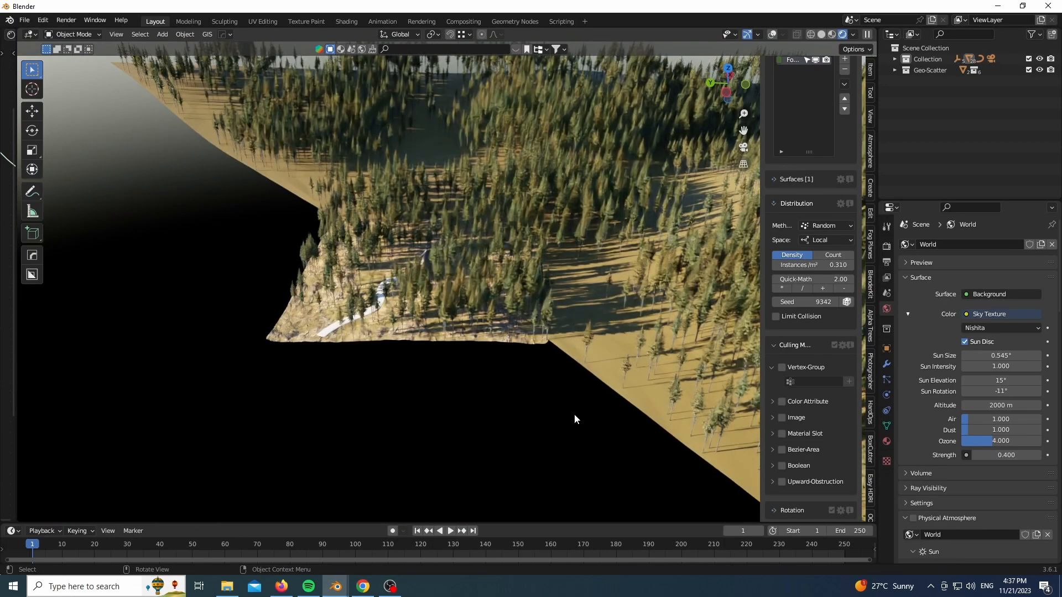
key("s")
left_click(600, 357)
key("g")
key("z")
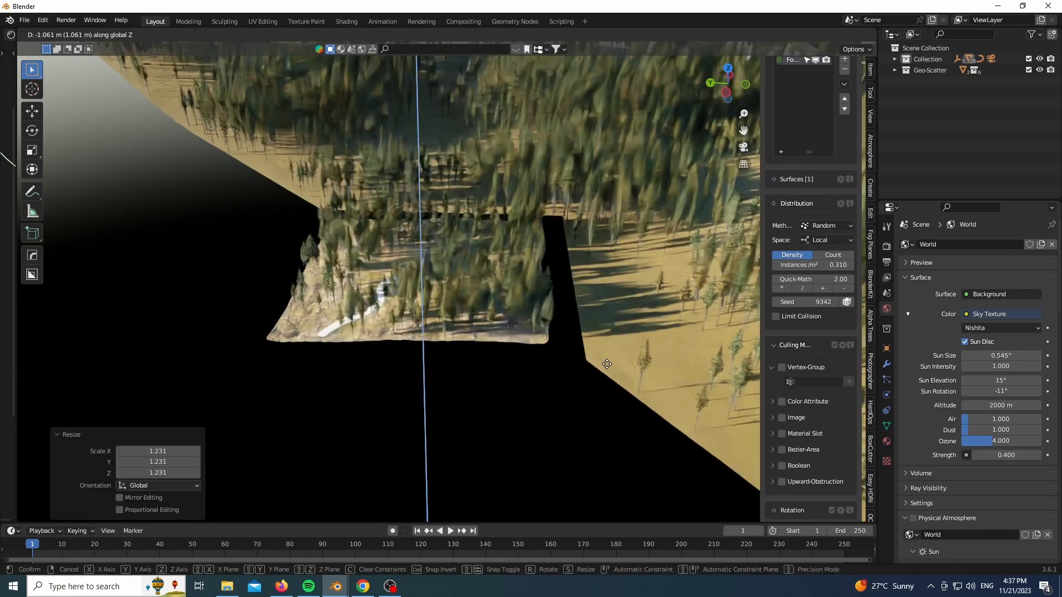
left_click(575, 367)
Raise the background terrain about 0.23 m along Z while looking through the camera
key("KP_0")
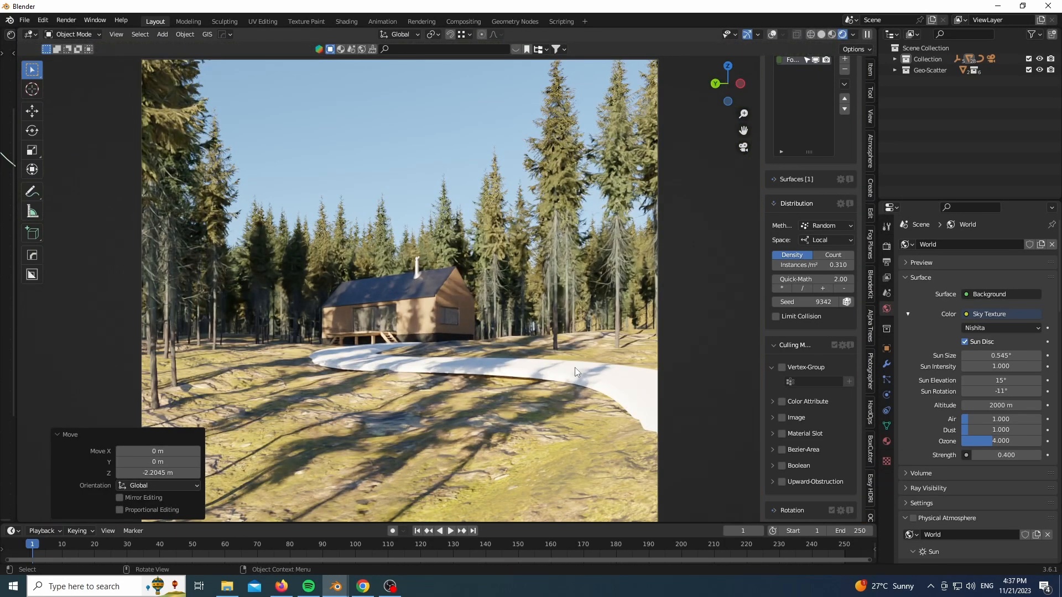
key("g")
key("z")
left_click(571, 329)
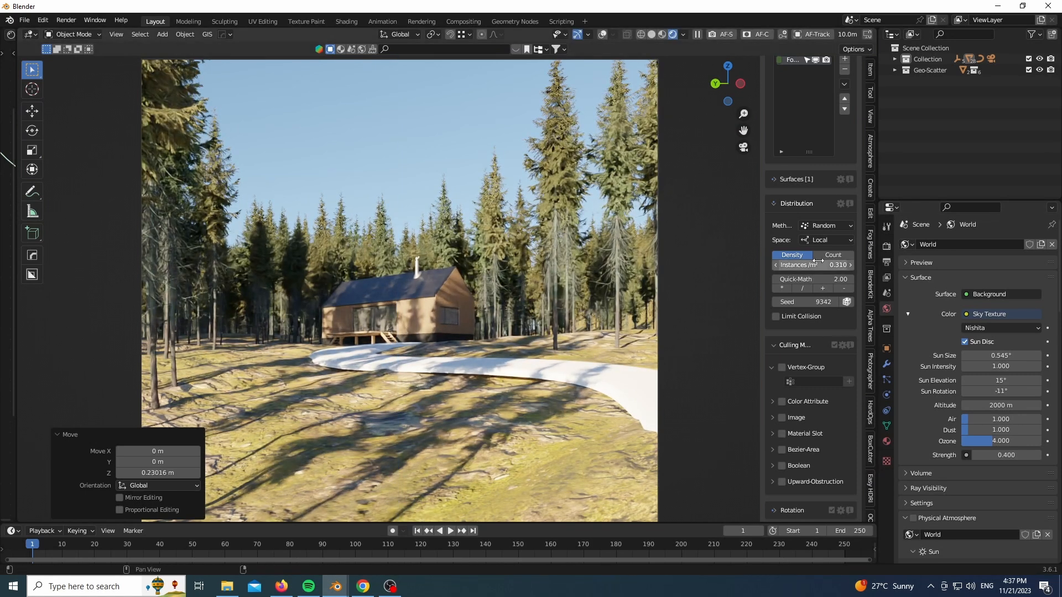
Try a default tree scale of 0.55 on all axes and restore it to 0.65
scroll(825, 409, "down", 8)
double_click(806, 406)
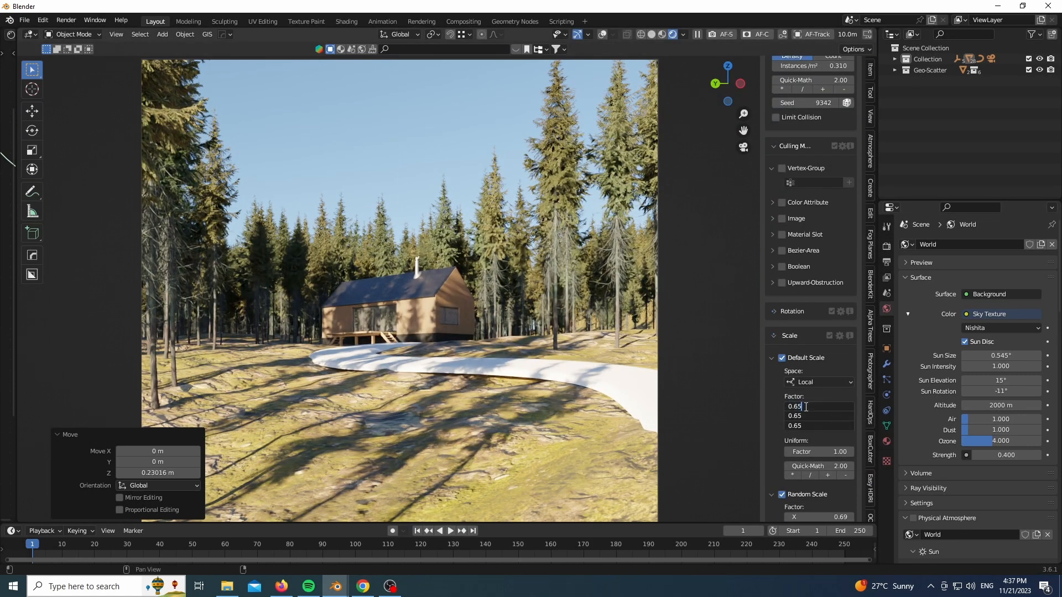
type("0.55")
key("Return")
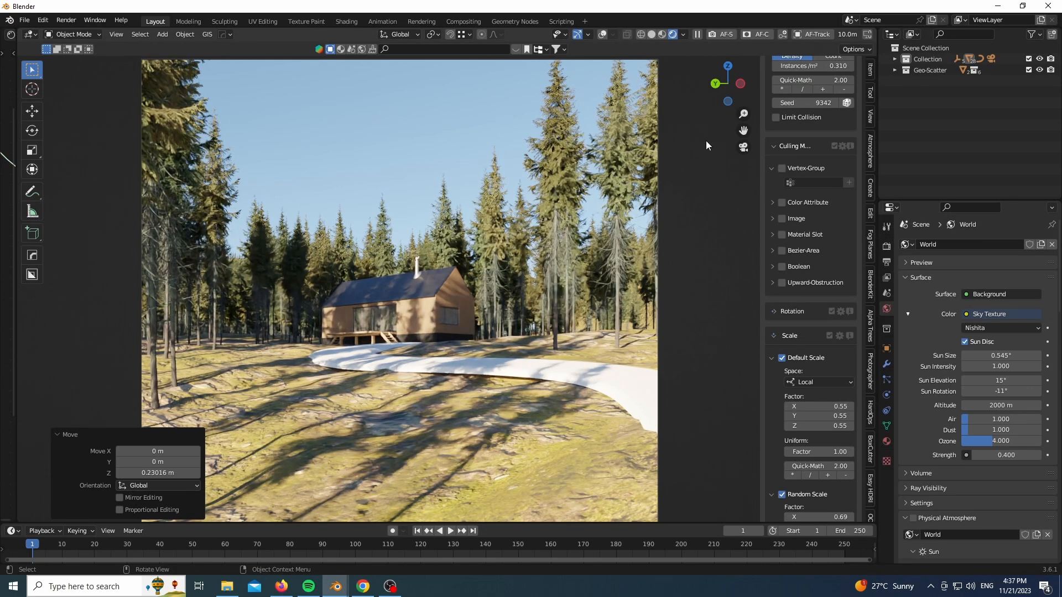
left_click_drag(828, 405, 829, 406)
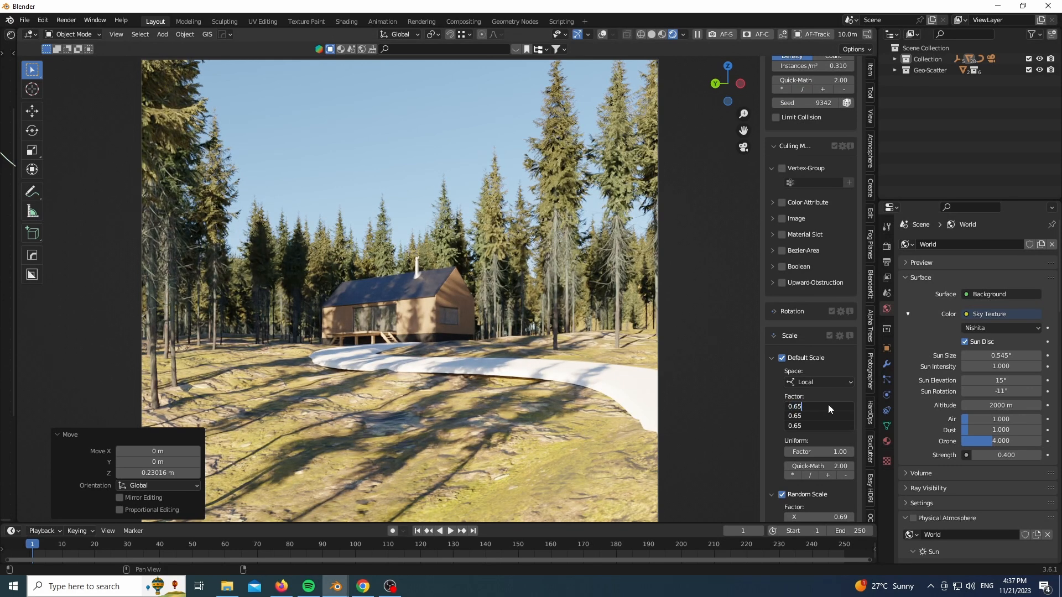
type("0.65")
key("Return")
Set the background tree density to 0.385 instances per square metre
scroll(815, 310, "up", 3)
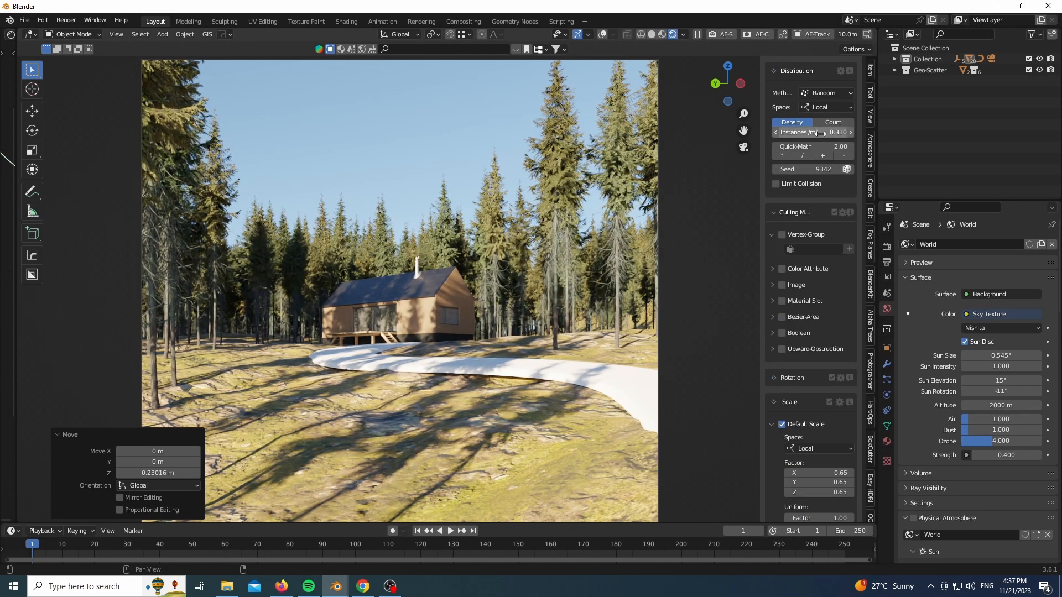
left_click_drag(817, 133, 846, 133)
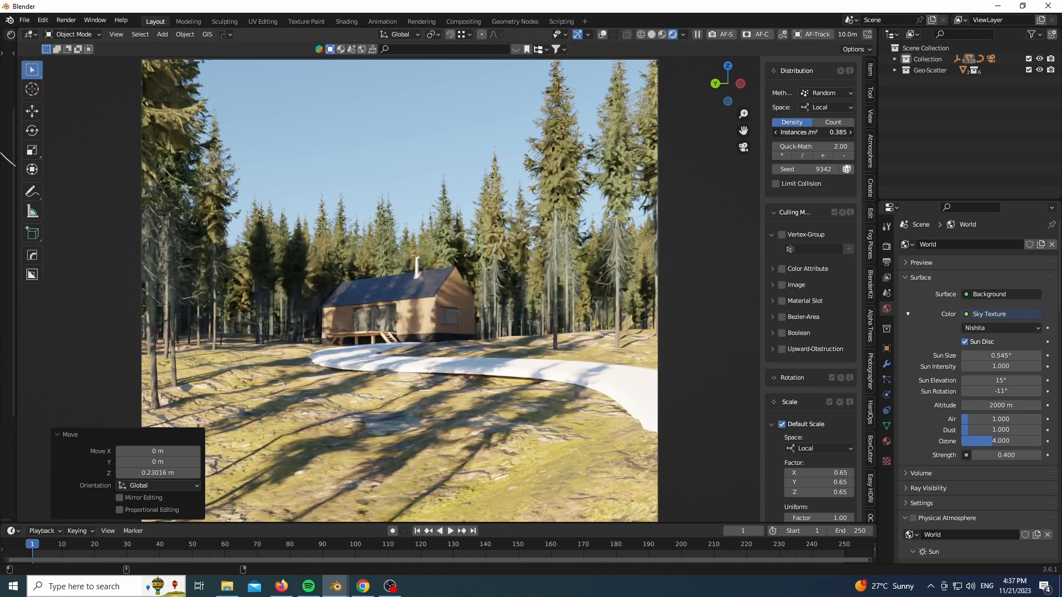
Switch the viewport to solid shading and clear the current Geo-Scatter emitter
scroll(798, 177, "up", 10)
key("z")
left_click(516, 283)
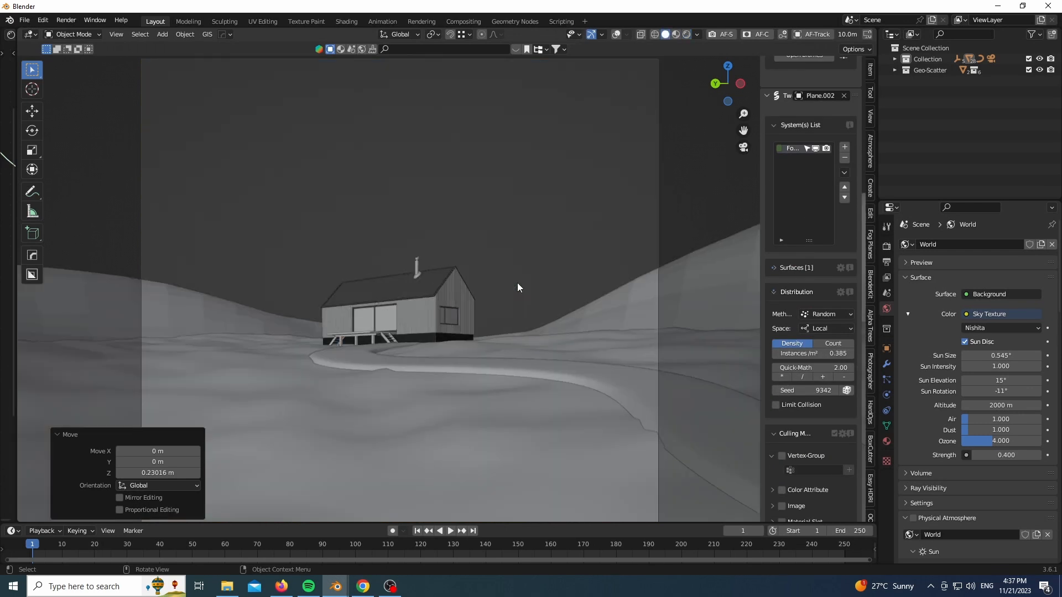
scroll(803, 171, "up", 12)
left_click(843, 360)
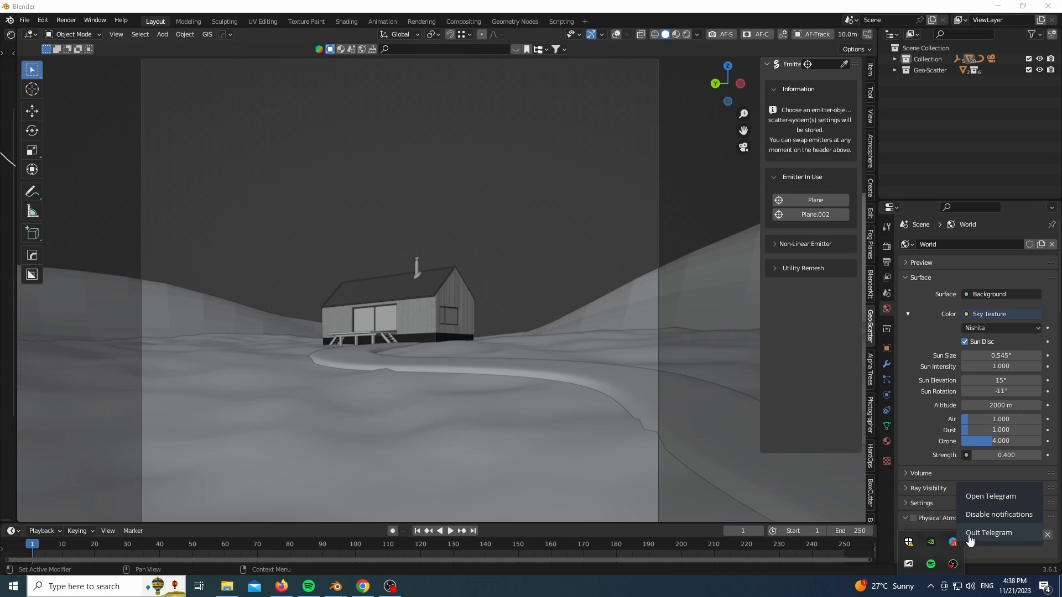
Quit the Telegram app running in the background
left_click(970, 535)
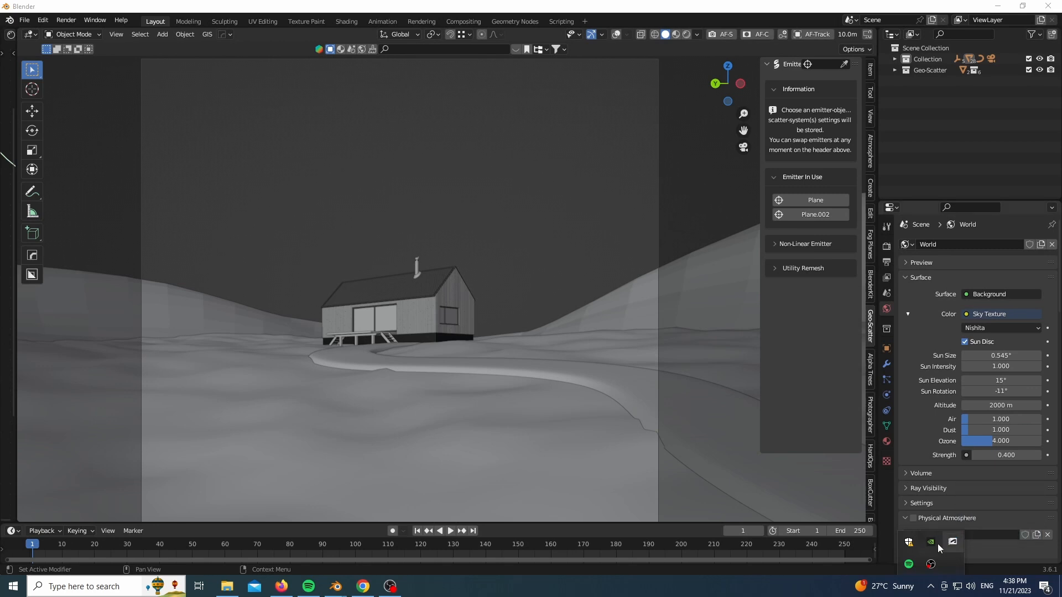
right_click(955, 540)
left_click(974, 532)
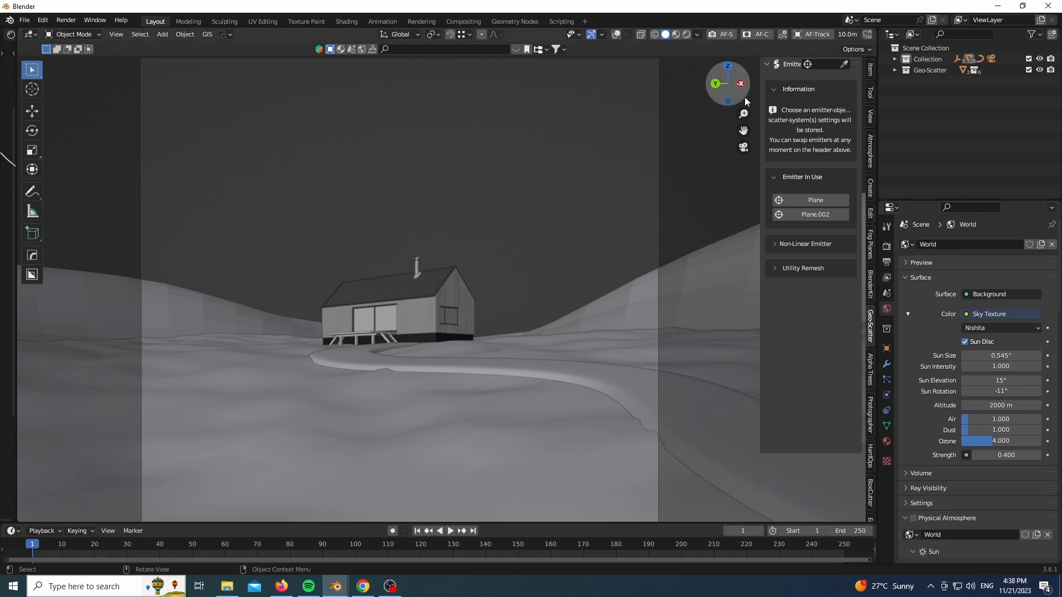
Scatter the Forestation-Spruce biome on the ground around the cabin, put the biome browser away and show rendered viewport shading
scroll(799, 336, "down", 15)
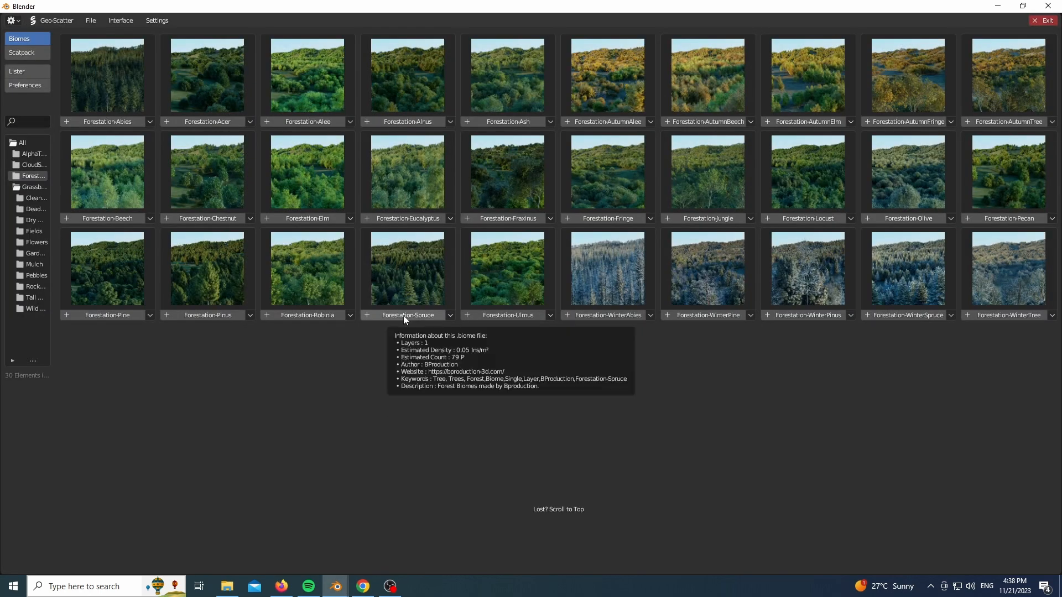
left_click(408, 316)
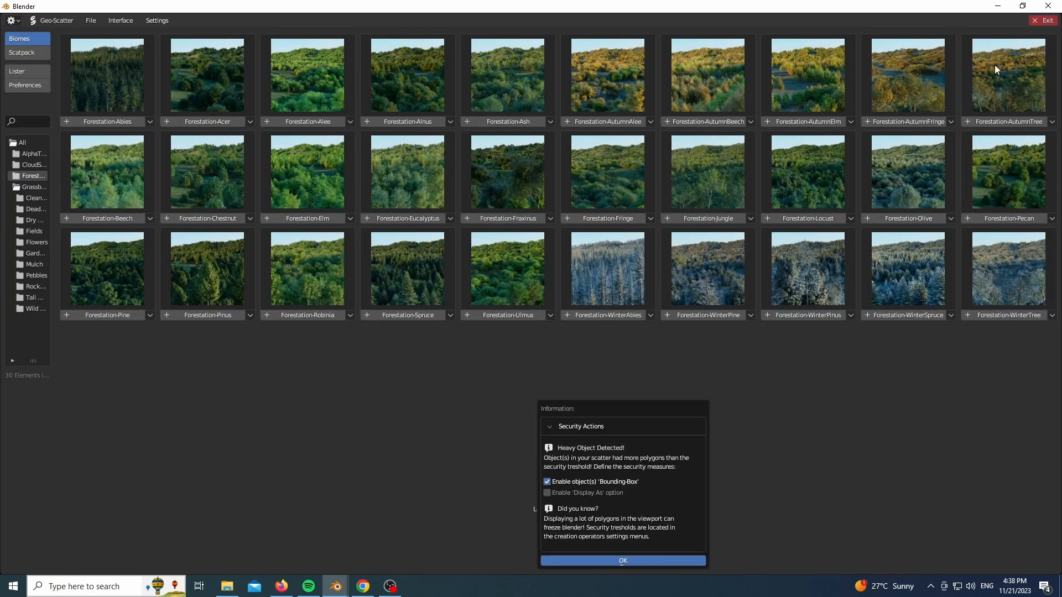
left_click(998, 6)
scroll(800, 354, "down", 6)
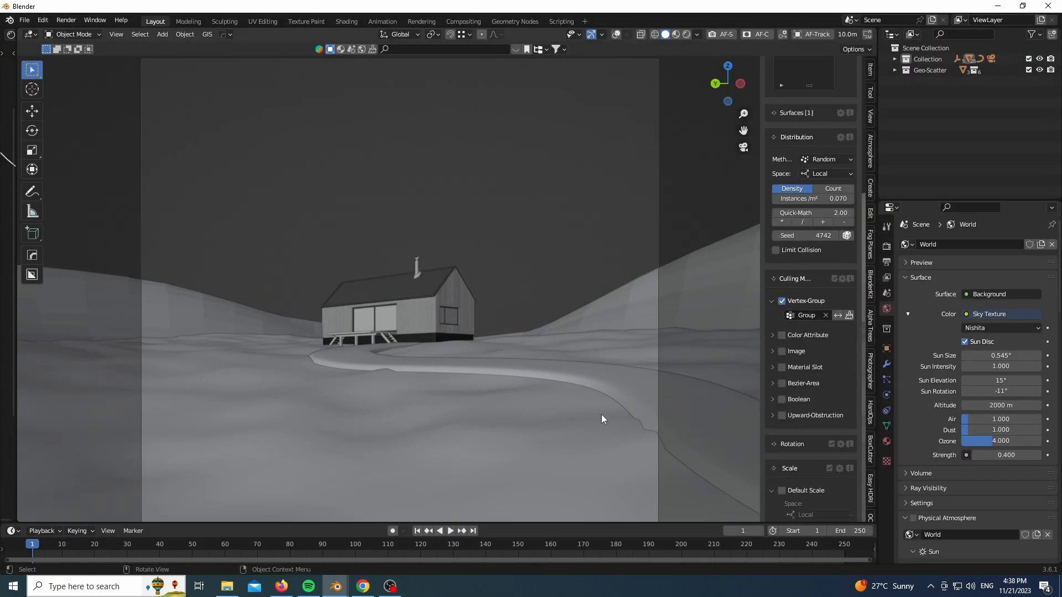
key("z")
left_click(603, 277)
Enable the default scale for the new spruce system with a factor of 0.55 on all axes
scroll(807, 367, "down", 8)
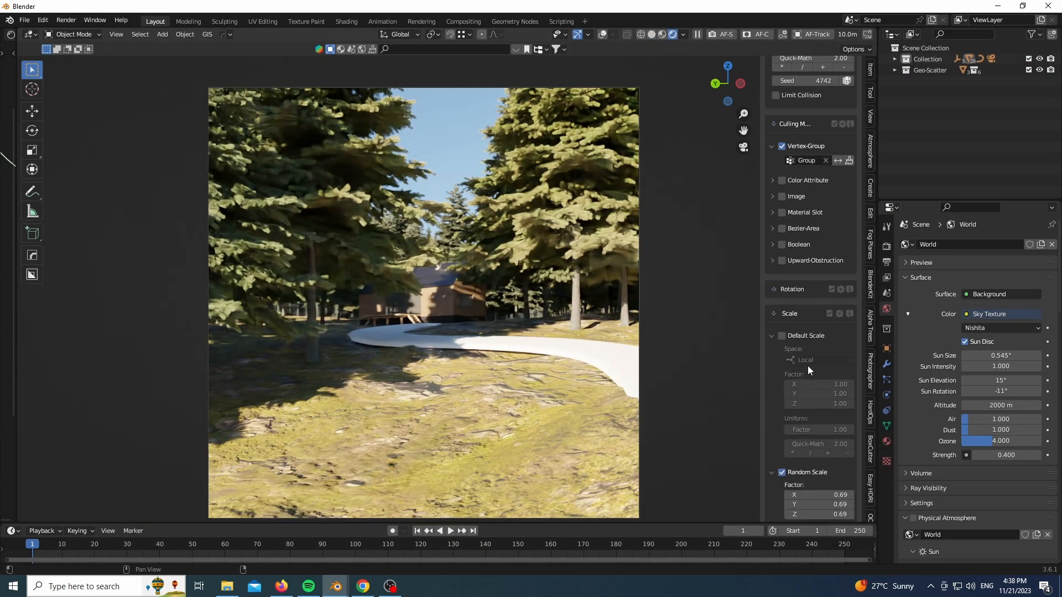
left_click(781, 314)
left_click_drag(834, 363, 835, 382)
type("0.")
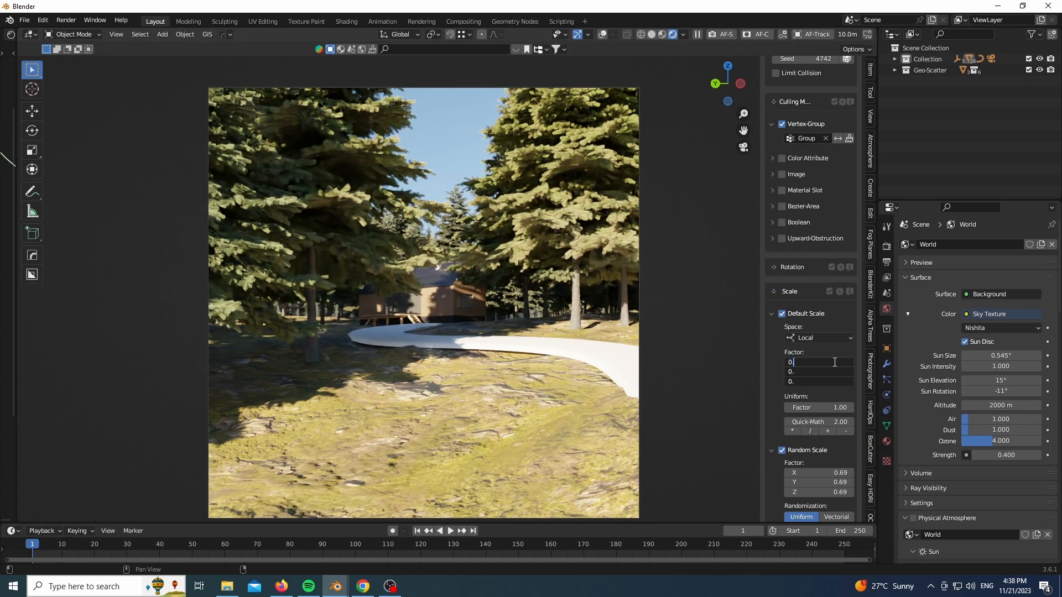
type("55")
key("Return")
Set the spruce density to 0.022 instances per square metre and advance the distribution seed for a different tree arrangement
scroll(836, 248, "up", 5)
left_click(839, 168)
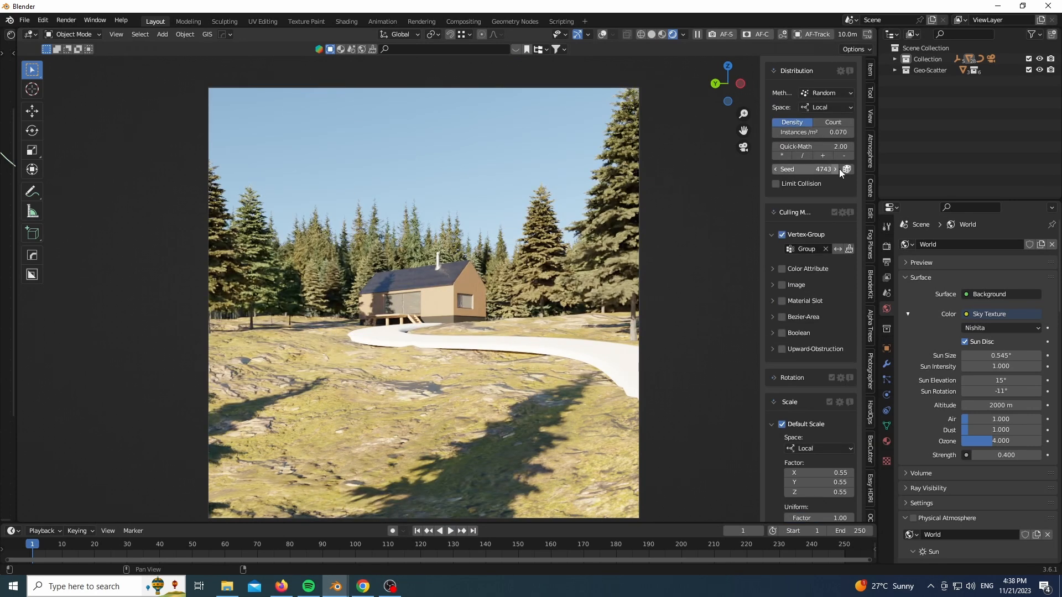
scroll(819, 305, "up", 2)
left_click_drag(818, 176, 791, 176)
scroll(811, 112, "up", 6)
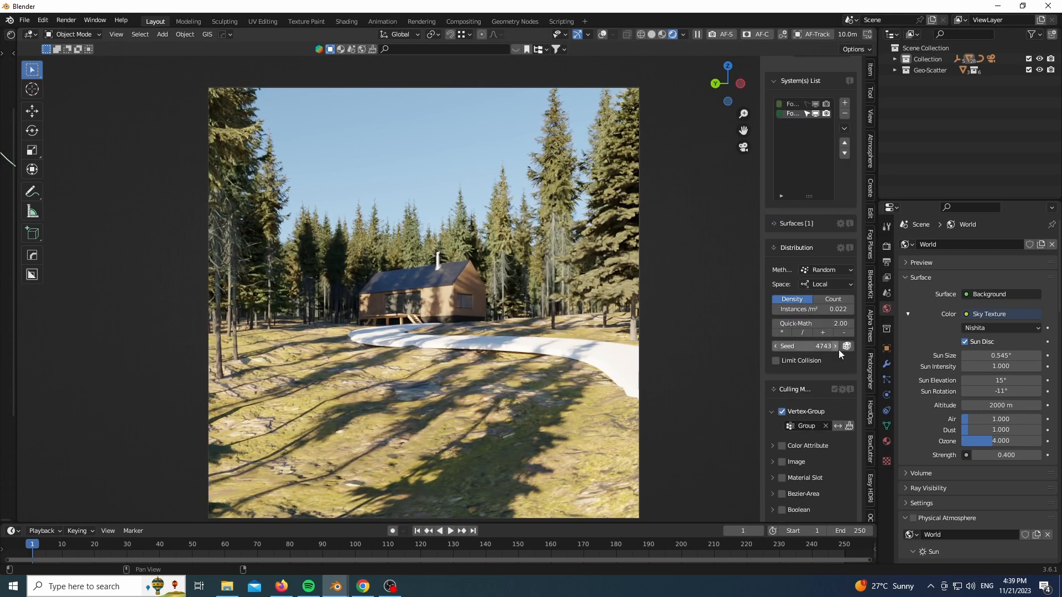
left_click(837, 348)
left_click(838, 347)
Select the other forest system, the first entry in the scatter system list
left_click(792, 104)
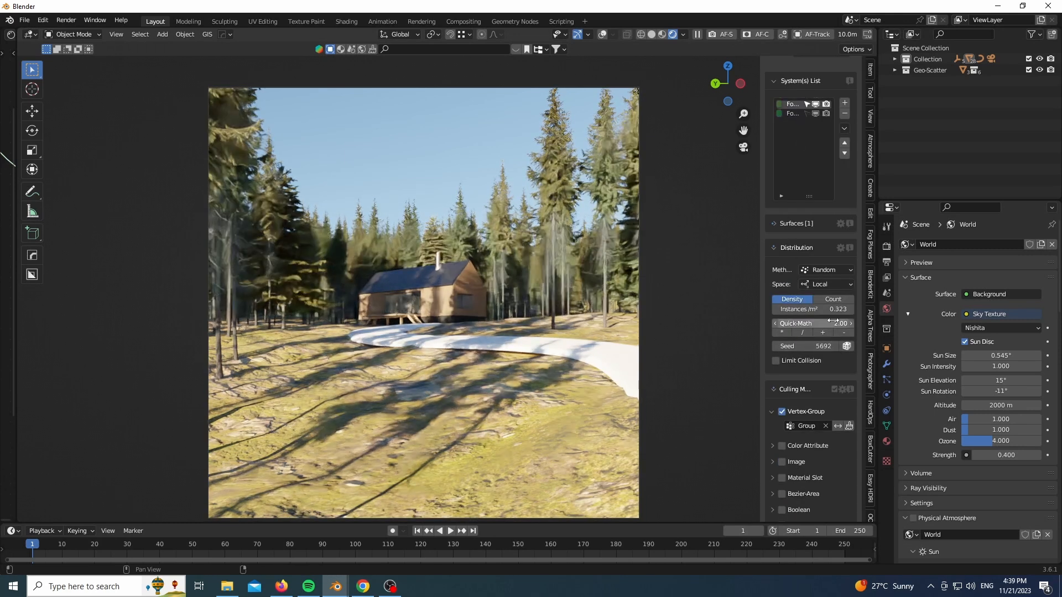
Set the density of the first forest scatter system to 0.36 instances per square metre
left_click(834, 309)
type("0.36")
key("Return")
Cycle the distribution seed of the first forest system up to 5760 to try other tree layouts
left_click(838, 347)
left_click(837, 346)
left_click(837, 347)
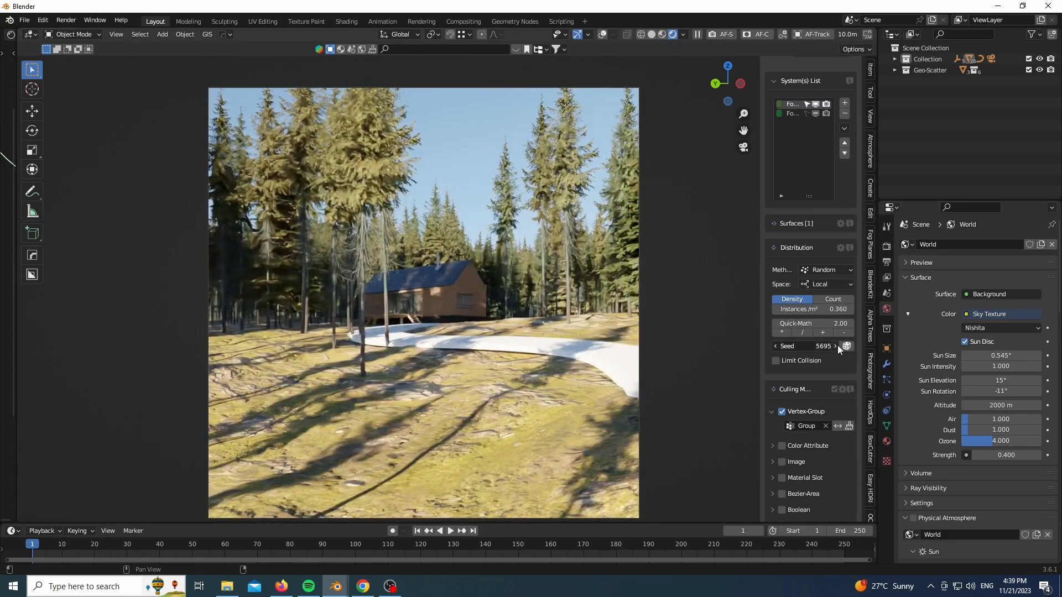
left_click(837, 346)
left_click(838, 347)
left_click(837, 347)
left_click(838, 346)
left_click(837, 347)
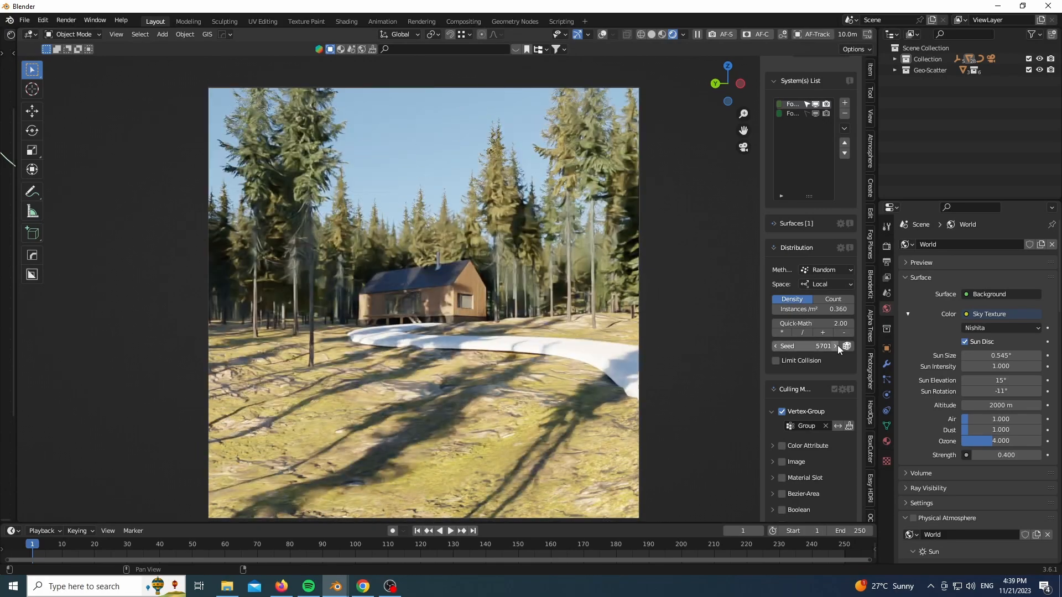
left_click(838, 346)
left_click(838, 347)
left_click(837, 346)
left_click(838, 346)
left_click(837, 346)
left_click(837, 346)
left_click(837, 347)
left_click(838, 346)
left_click(837, 347)
left_click(837, 347)
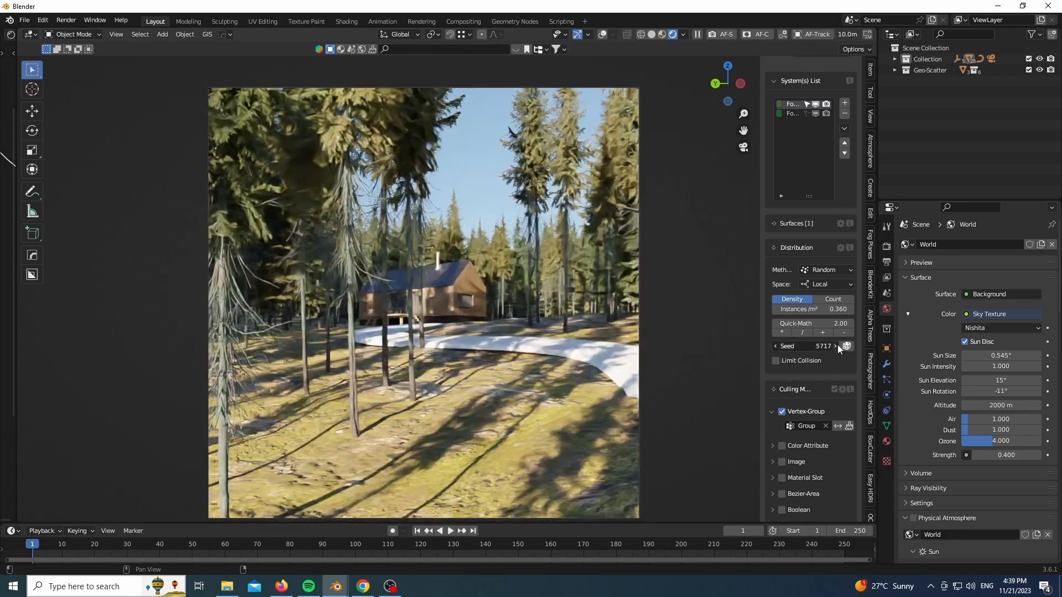
left_click(838, 347)
left_click(838, 346)
left_click_drag(776, 348, 840, 347)
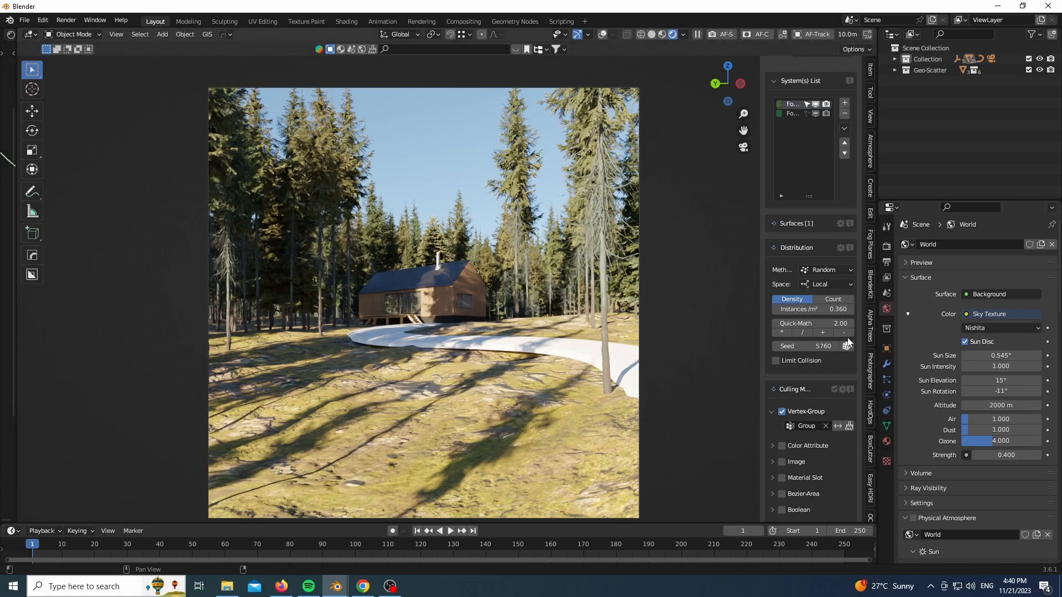
Weight-paint the ground to clear the foreground tree at the edge of the road, and return to Object Mode
left_click(73, 34)
left_click(72, 99)
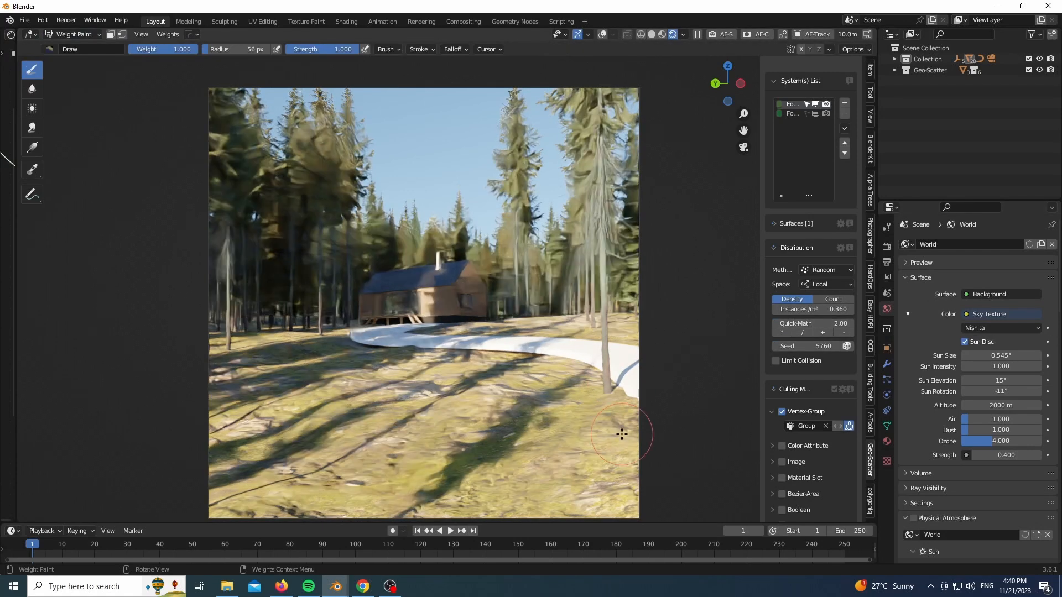
left_click(74, 34)
left_click(71, 55)
Set the Sky Texture's sun rotation to -19.5°
left_click_drag(1000, 391, 1028, 391)
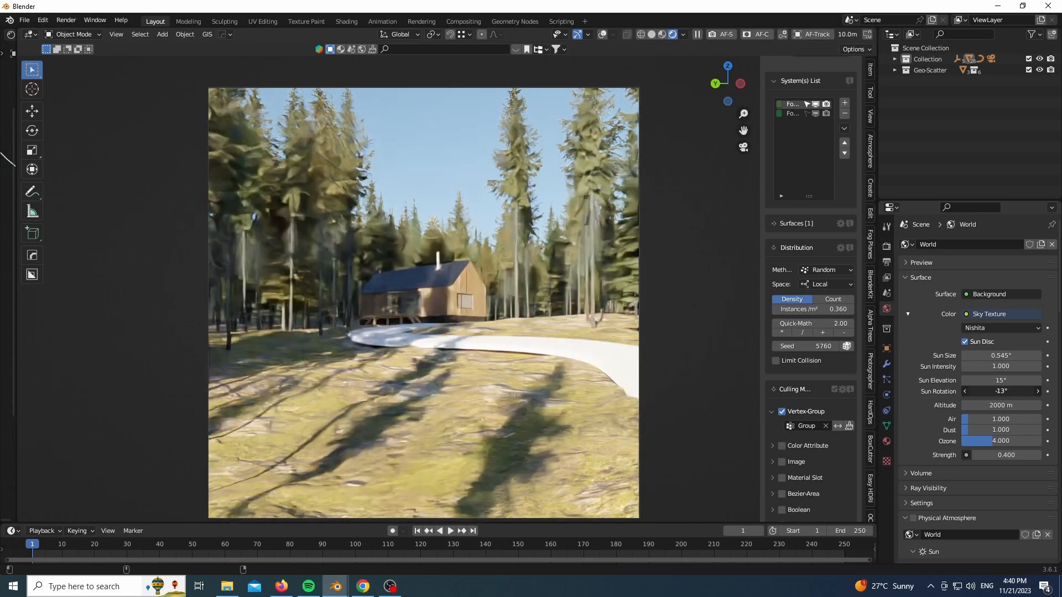
mouse_move(1001, 391)
left_mouse_down()
mouse_move(1033, 391)
mouse_move(984, 391)
mouse_move(995, 391)
left_mouse_up()
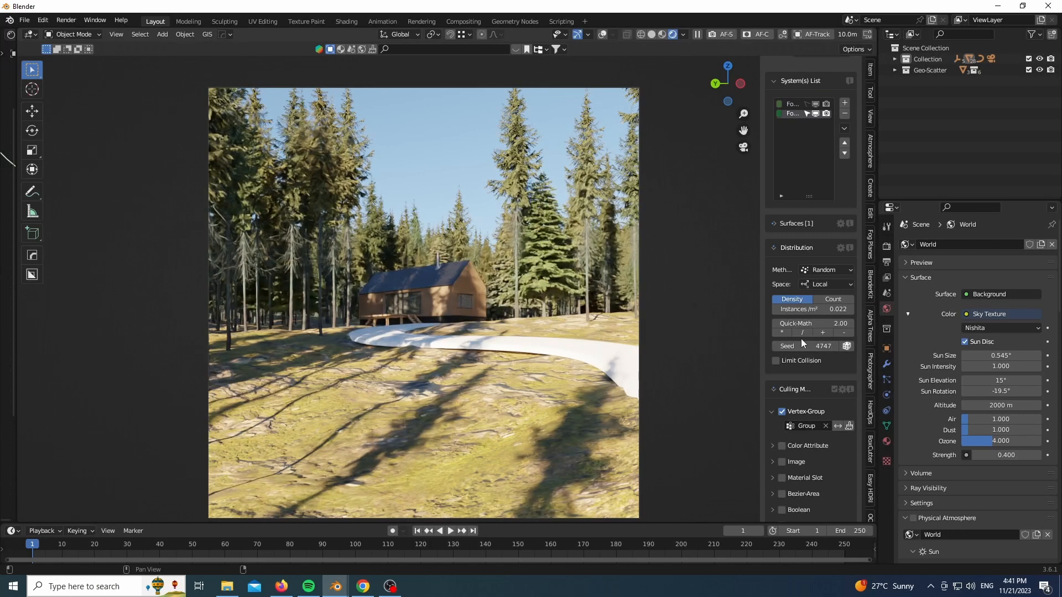
Select the first forest scatter system and advance its distribution seed to 5773
left_click(794, 104)
left_click(835, 346)
left_click(836, 347)
left_click(836, 346)
left_click(836, 346)
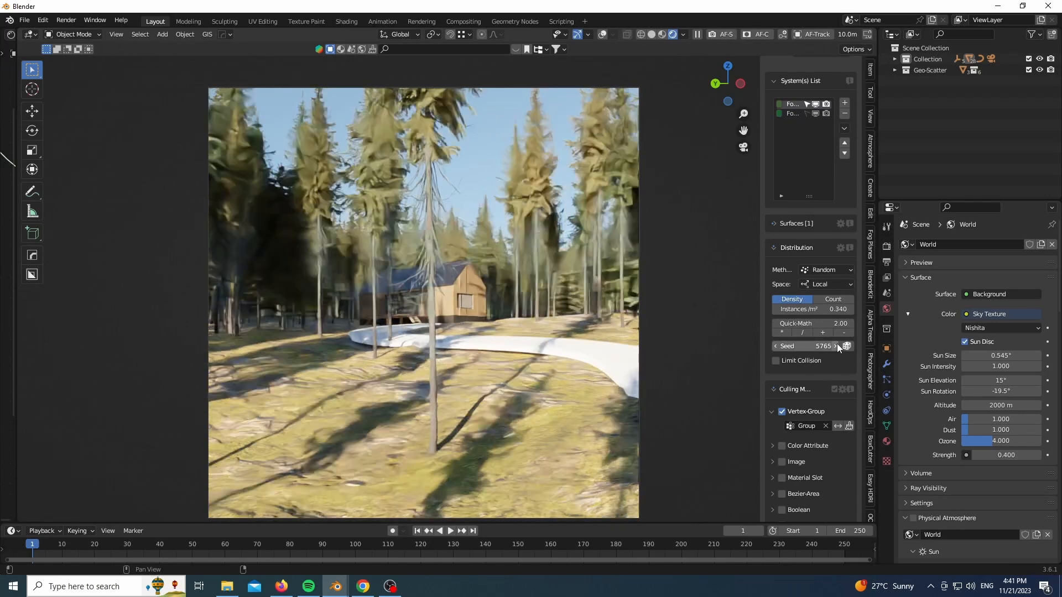
left_click(836, 347)
left_click(836, 347)
left_click(836, 346)
left_click(836, 346)
left_click(836, 347)
left_click(837, 347)
left_click(837, 346)
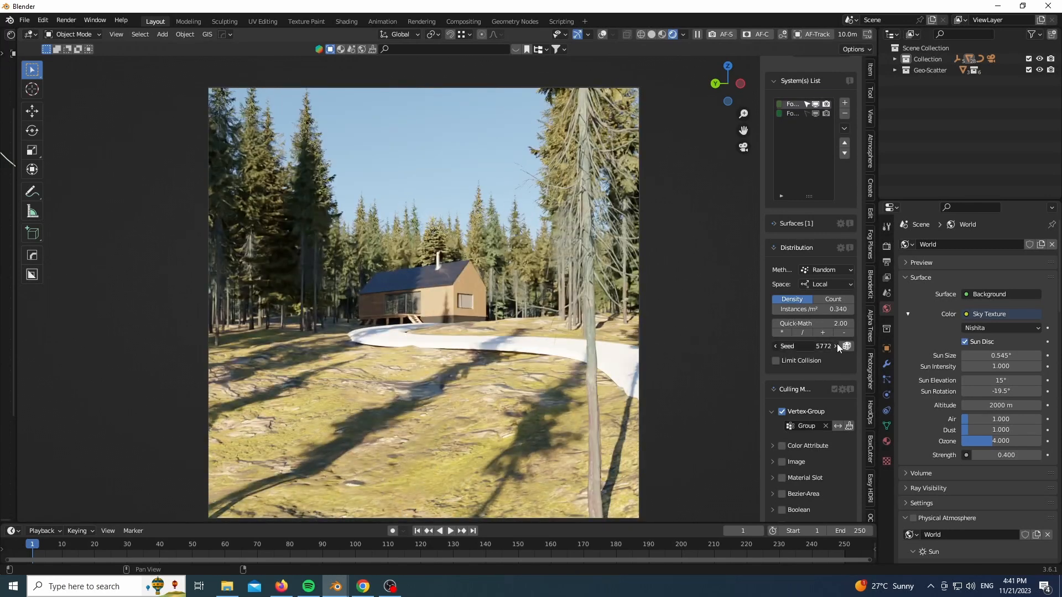
left_click(836, 346)
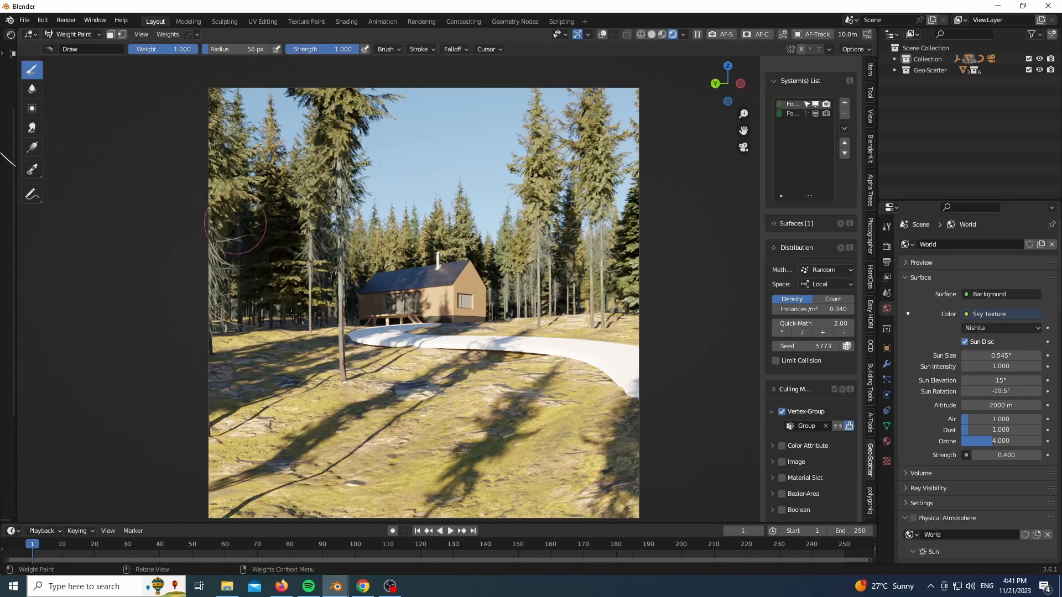
Set the Sky Texture's sun elevation to 13.9°, sun rotation to -11.7° and sun intensity to 1.3
mouse_move(995, 391)
left_mouse_down()
mouse_move(1040, 391)
mouse_move(996, 391)
mouse_move(994, 380)
left_mouse_up()
left_click_drag(994, 391, 1001, 391)
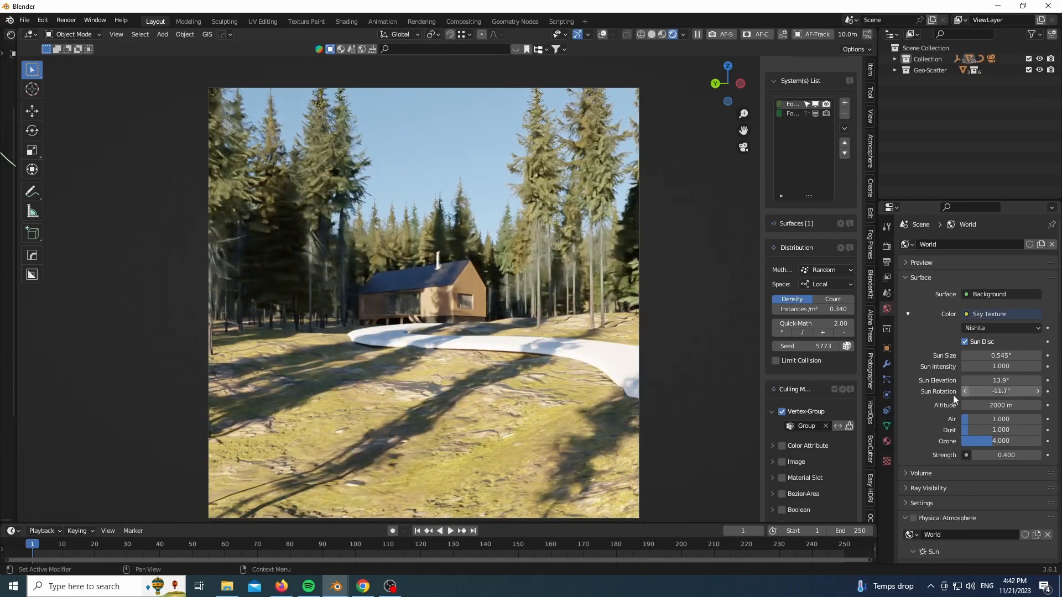
key("Return")
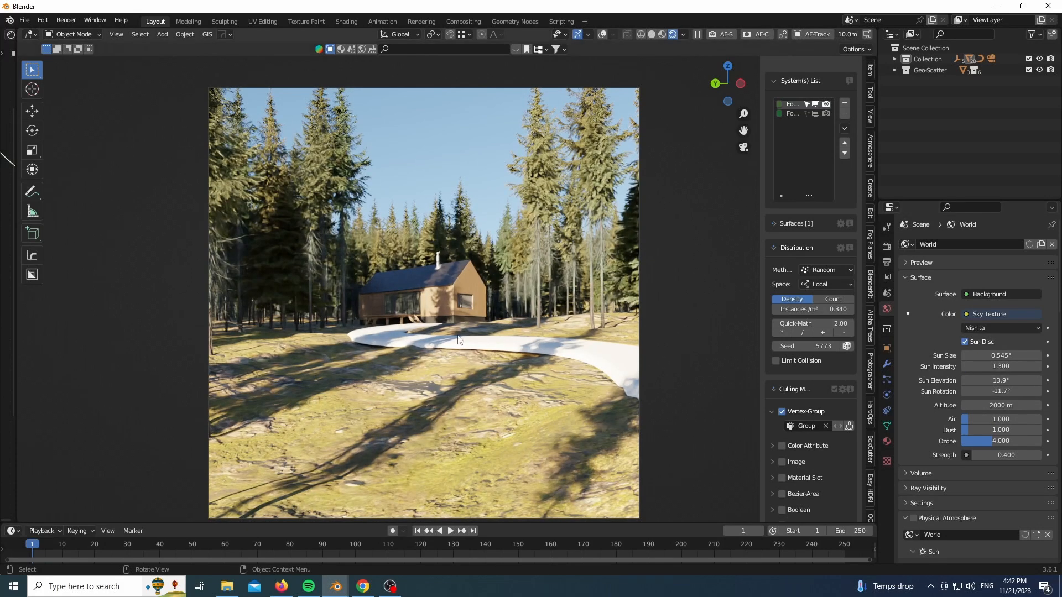
Show the viewport overlays in solid shading and add a second vertex group to the ground plane
left_click_drag(724, 83, 739, 71)
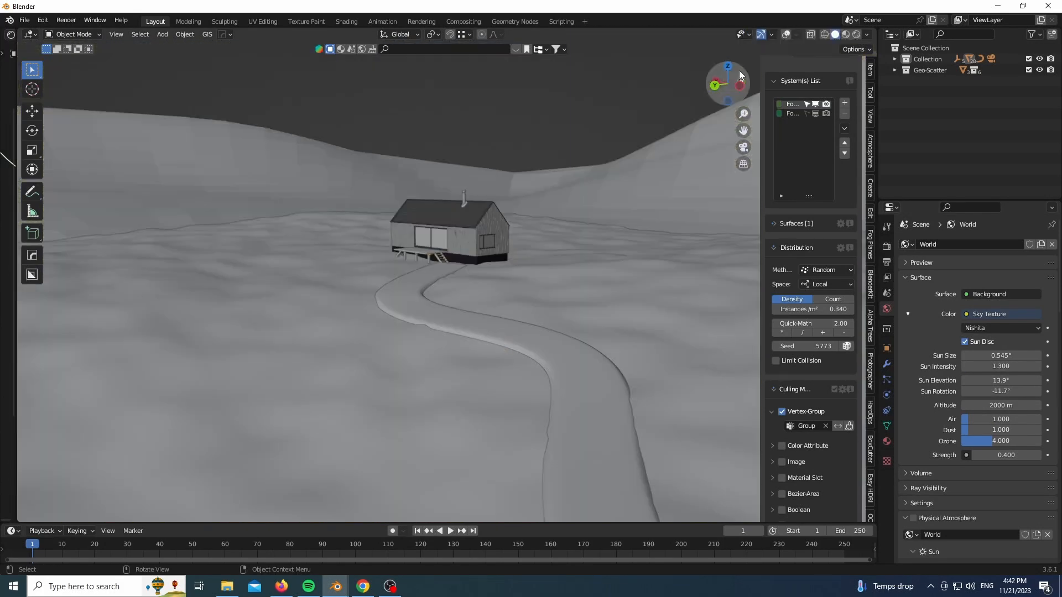
left_click(787, 35)
scroll(502, 311, "down", 2)
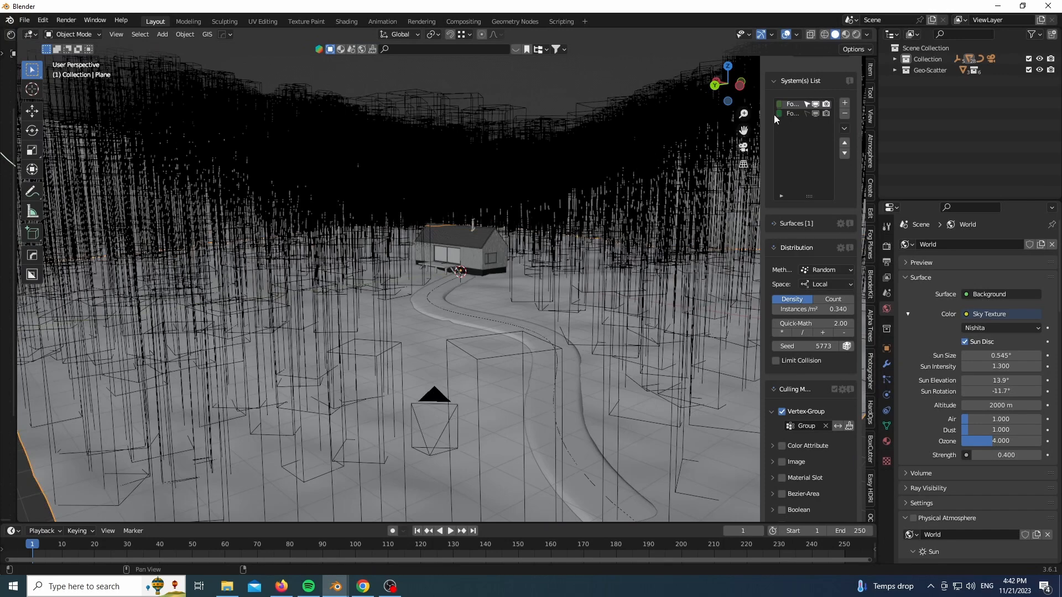
left_click_drag(726, 84, 719, 144)
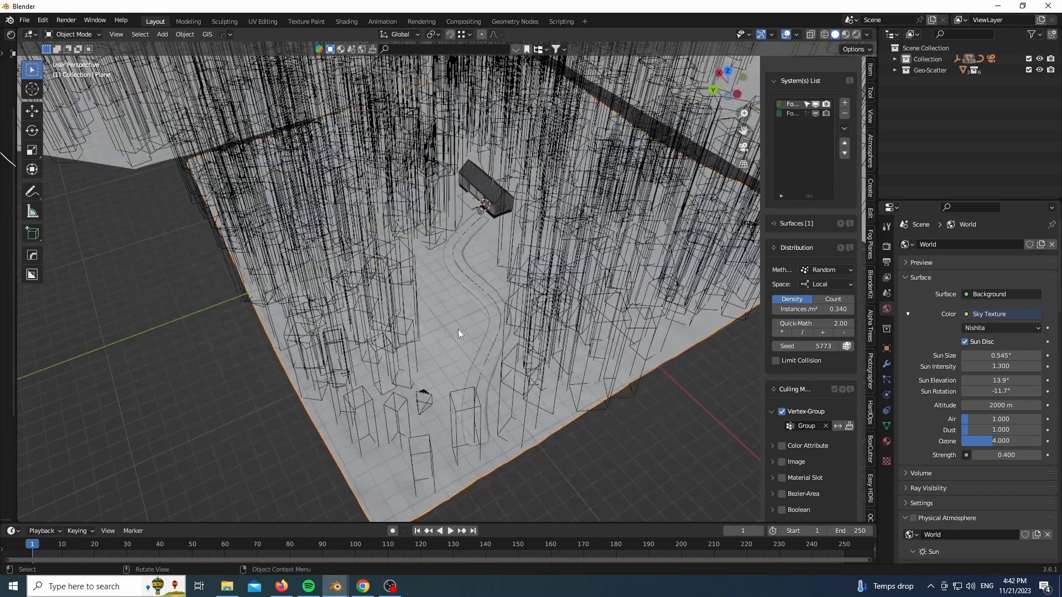
scroll(458, 330, "up", 2)
left_click(74, 35)
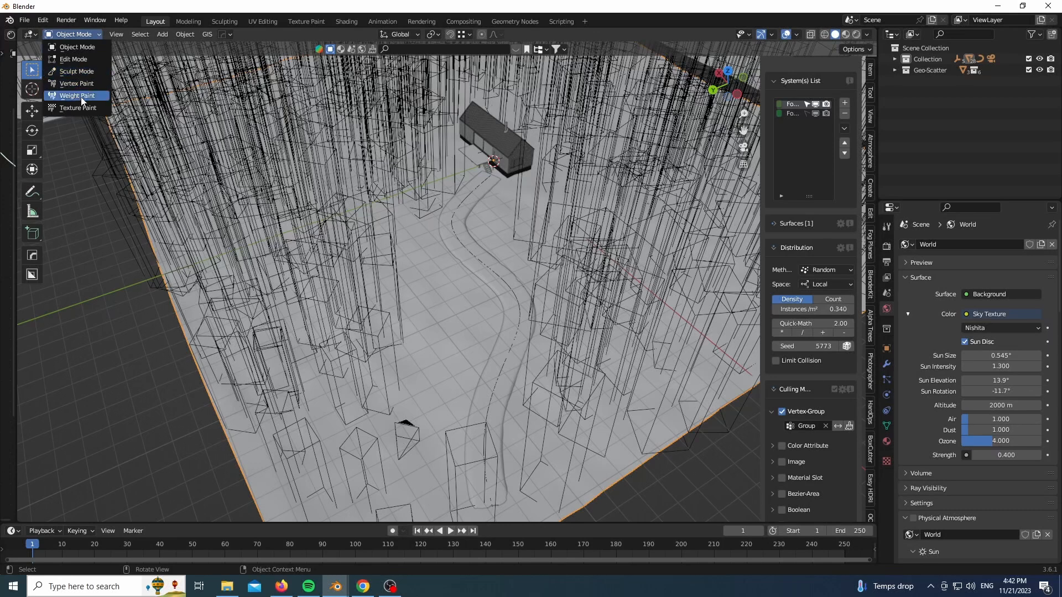
left_click(886, 426)
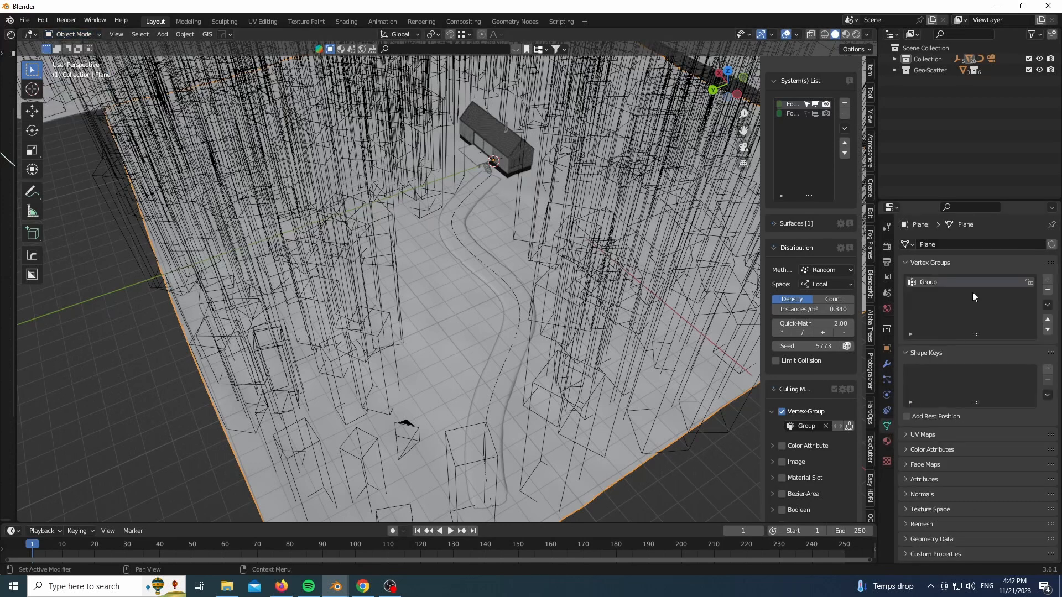
left_click(1048, 281)
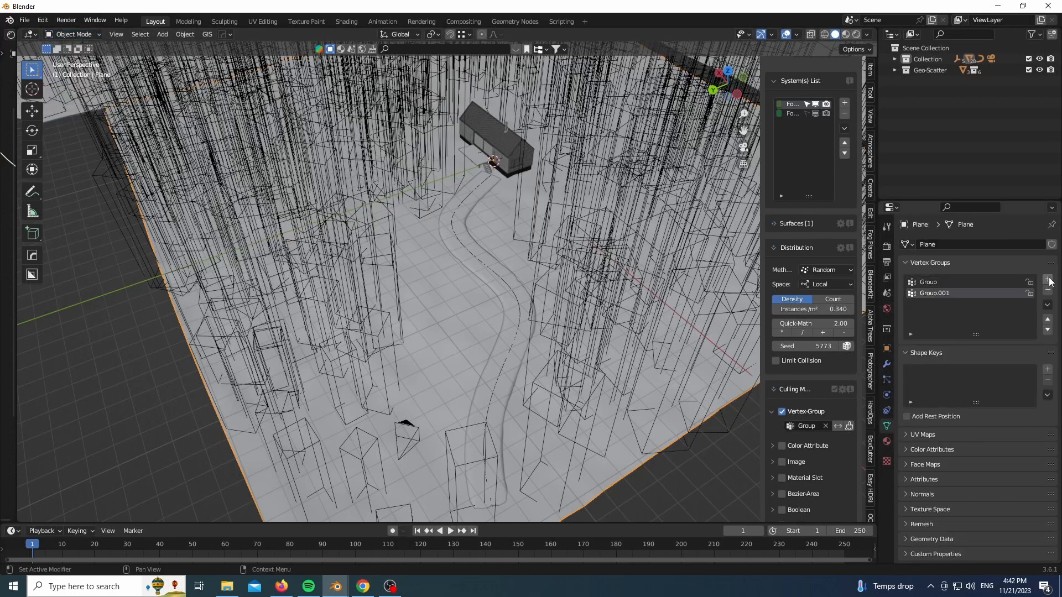
Weight-paint the new vertex group along the winding road with a 32 px brush, and return to Object Mode
left_click(65, 35)
left_click(69, 92)
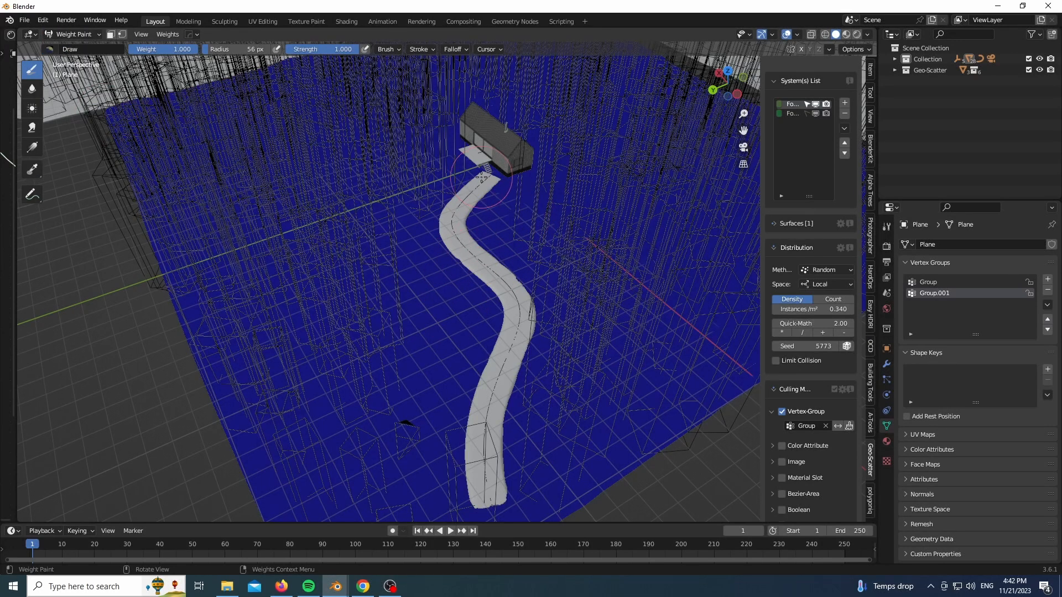
key("f")
left_click(471, 177)
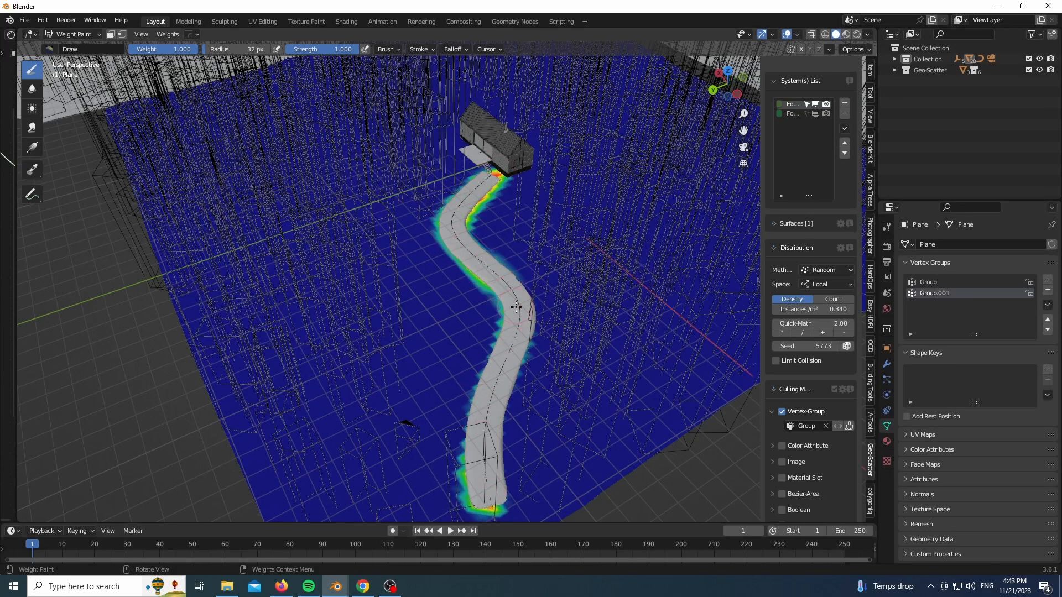
left_click(71, 35)
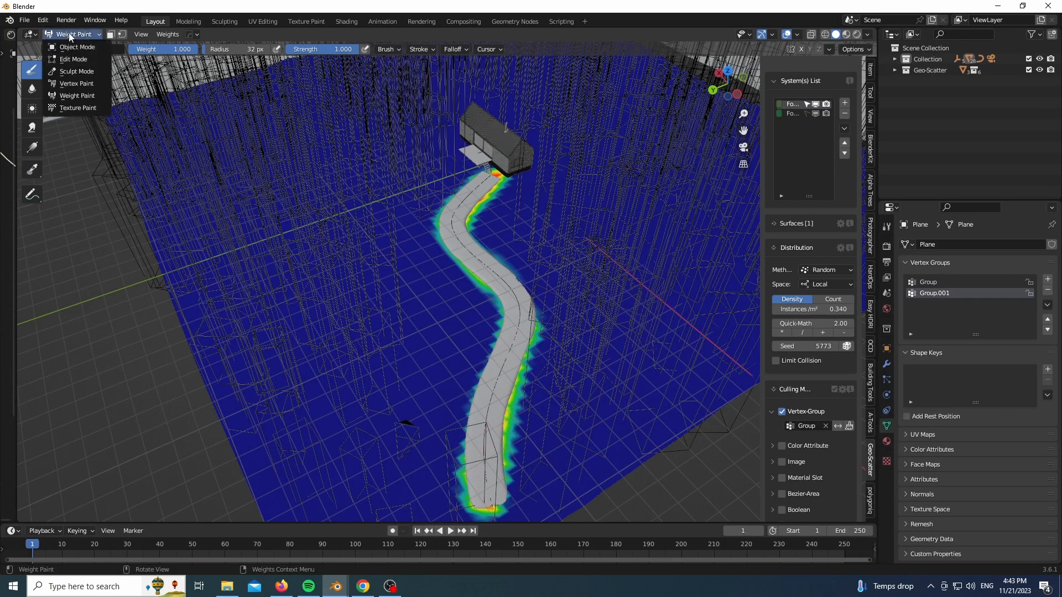
left_click(71, 47)
Scatter the Meadow 01 grass biome from the Geo-Scatter library on the ground plane and minimize the library window
mouse_move(336, 587)
left_click(396, 555)
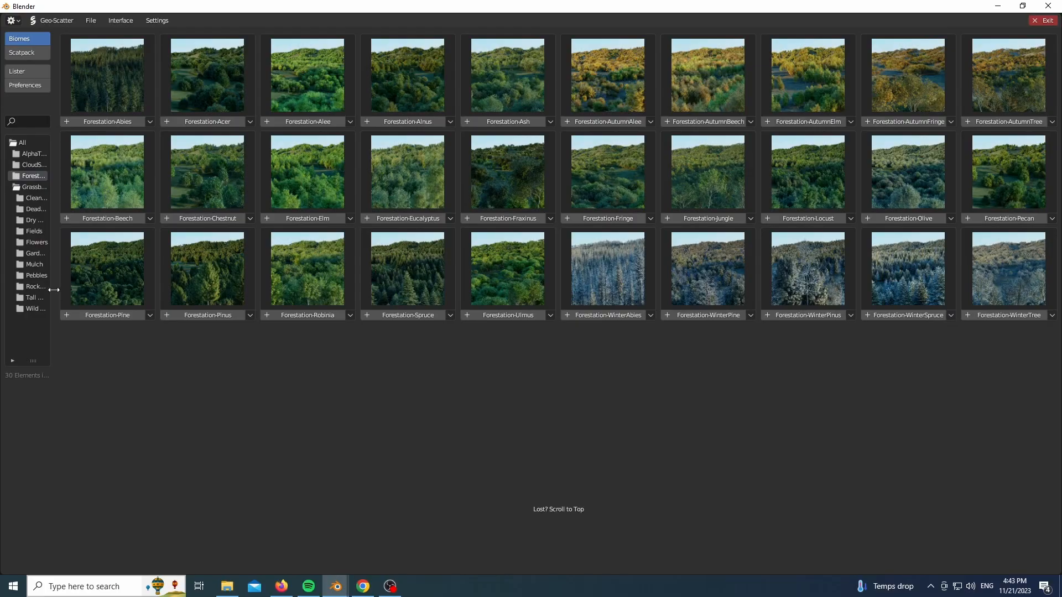
left_click(31, 188)
scroll(885, 261, "down", 15)
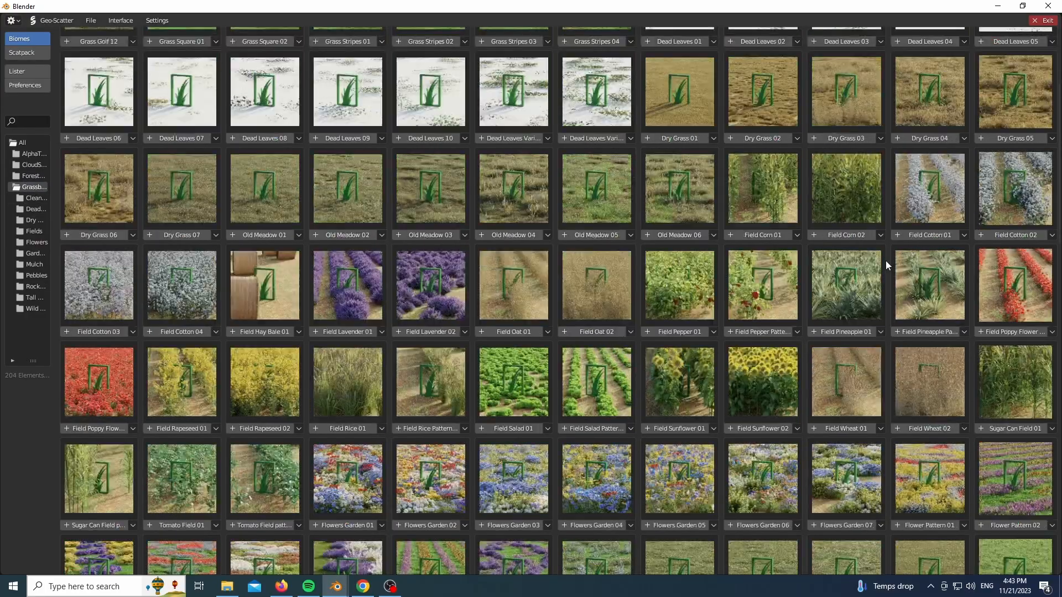
scroll(866, 248, "down", 3)
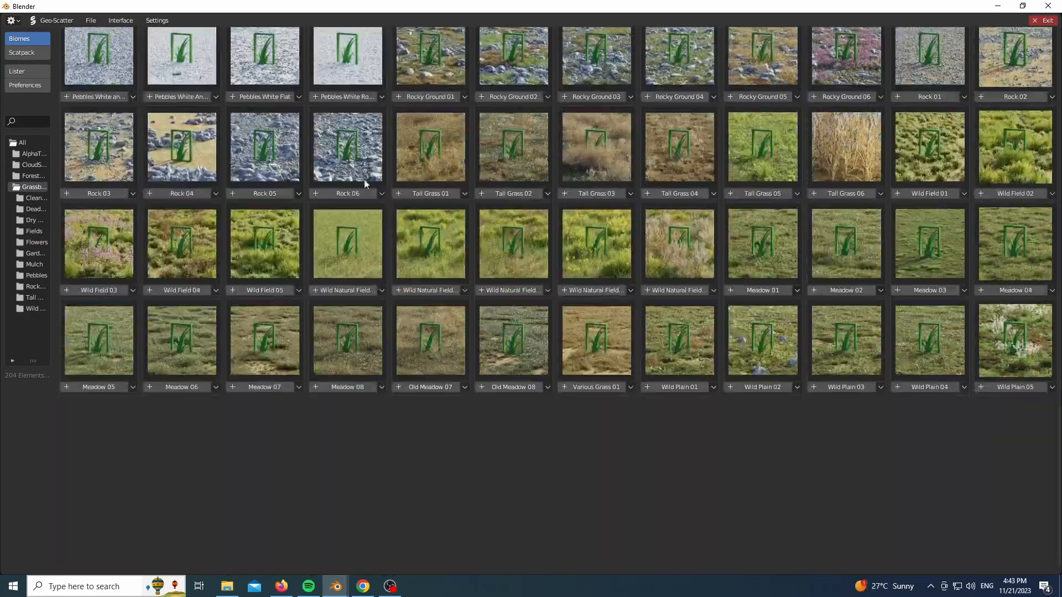
left_click(761, 290)
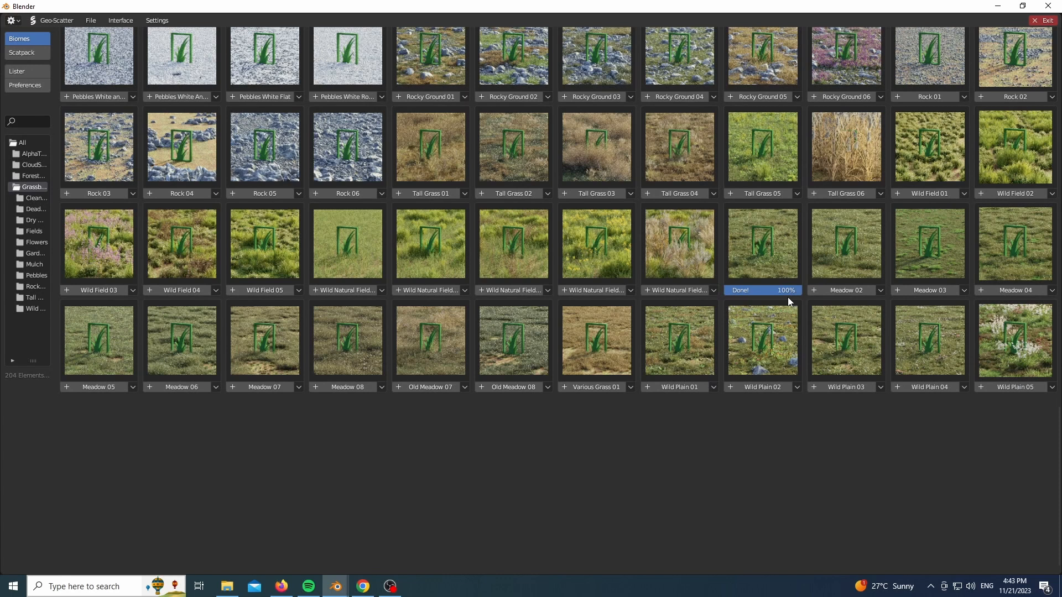
left_click(800, 291)
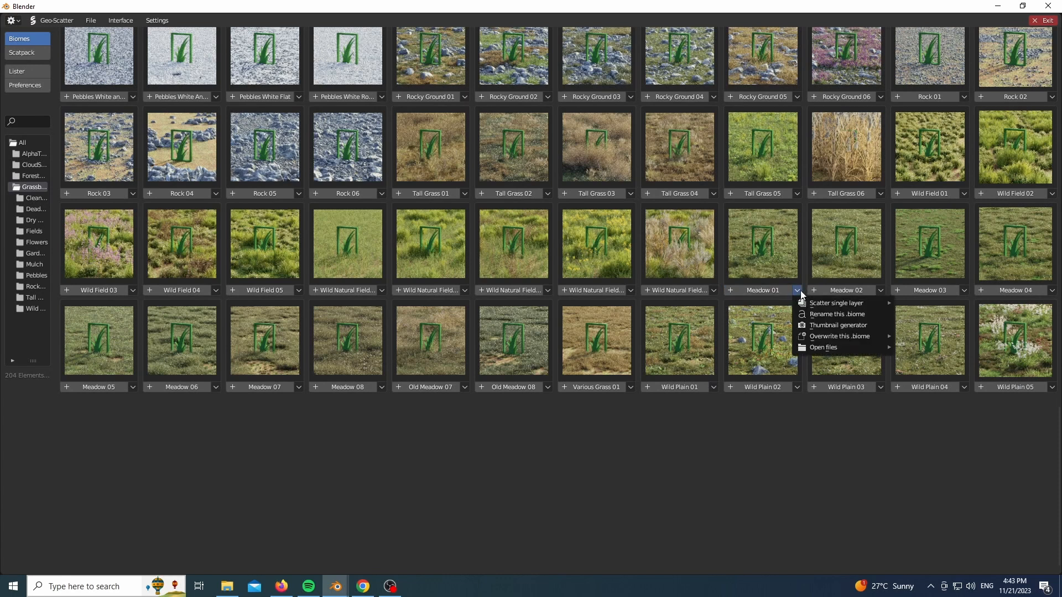
left_click(997, 6)
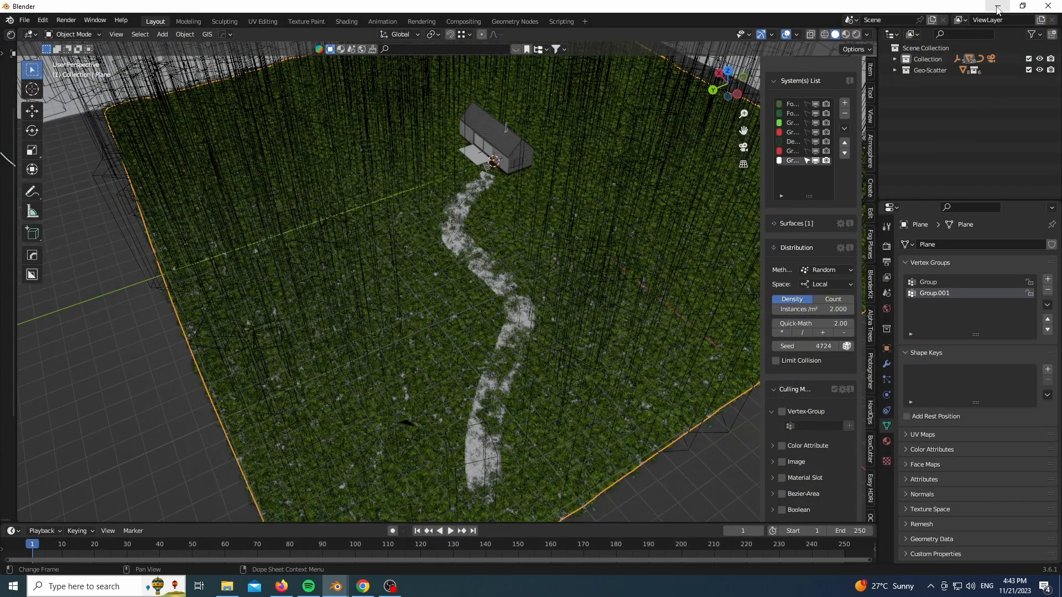
Hide all five meadow scatter systems in the viewport
left_click(816, 160)
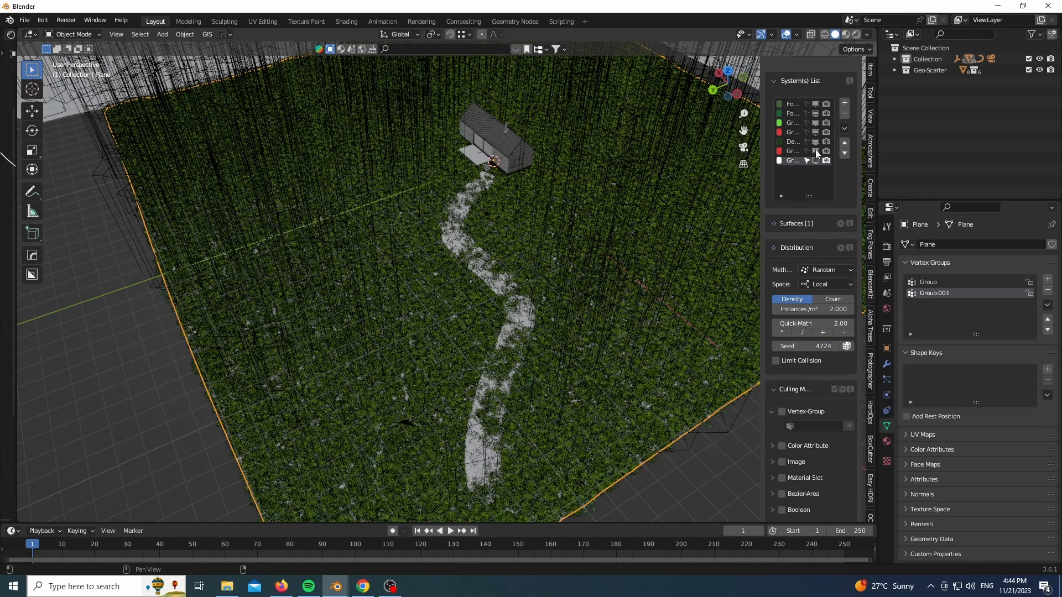
left_click(816, 150)
left_click(816, 142)
left_click(815, 132)
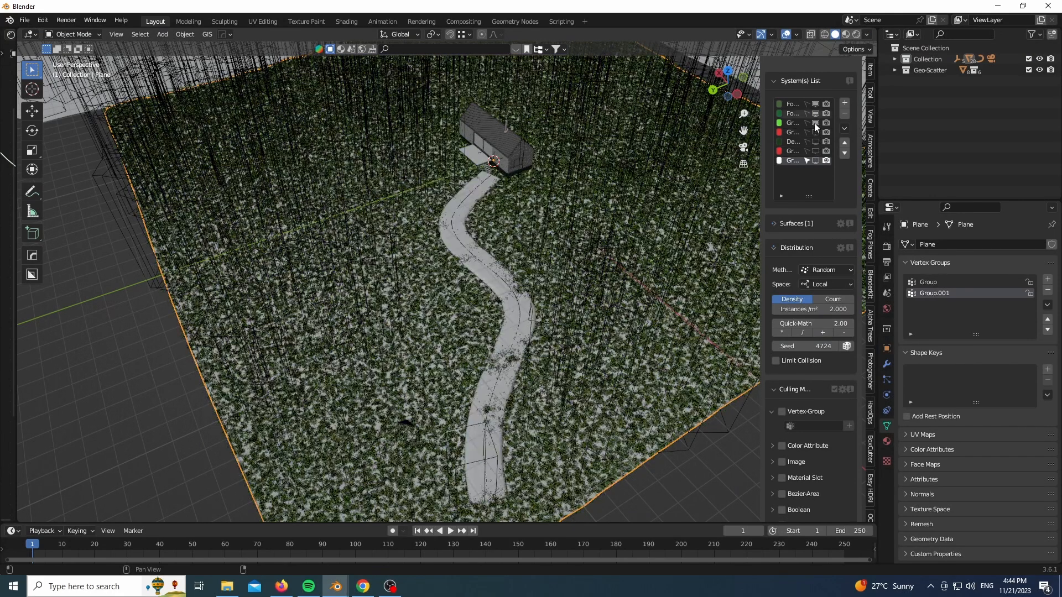
left_click(815, 122)
Switch to the camera view and enable vertex-group culling on the last meadow system using Group.001
key("KP_0")
left_click(782, 411)
left_click(808, 426)
left_click(794, 439)
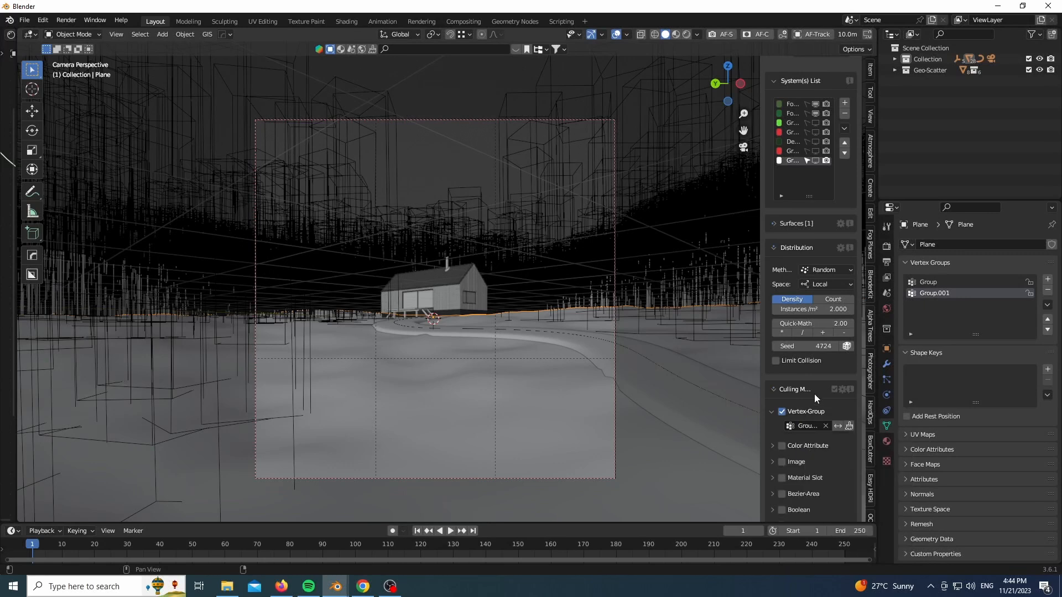
Examine the last meadow system's scale, ecosystem, proximity, offset, visibility, display and master seed settings
scroll(805, 342, "down", 15)
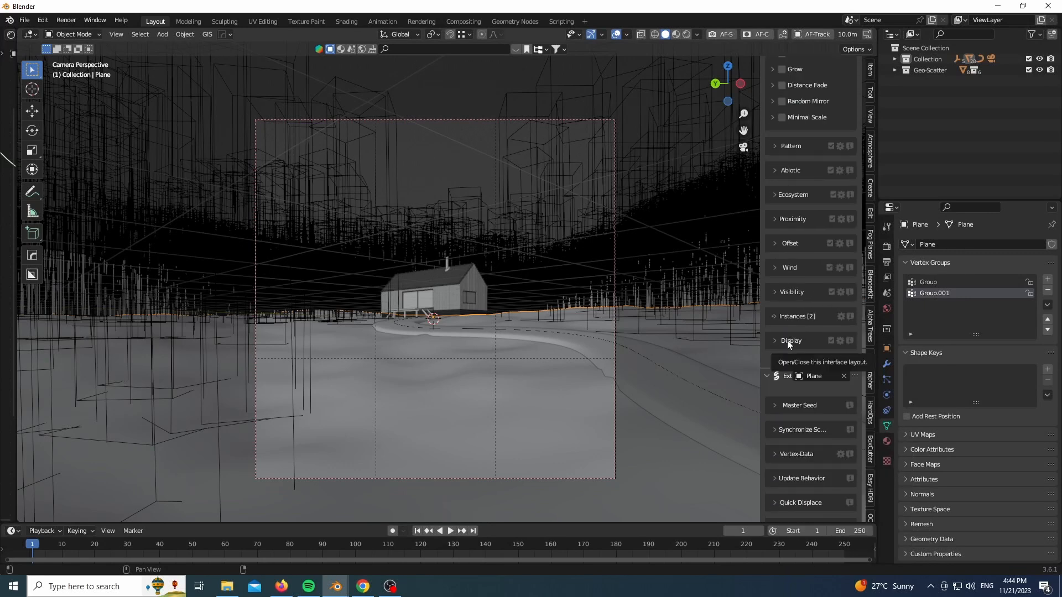
left_click(787, 340)
scroll(822, 439, "down", 10)
scroll(808, 327, "up", 20)
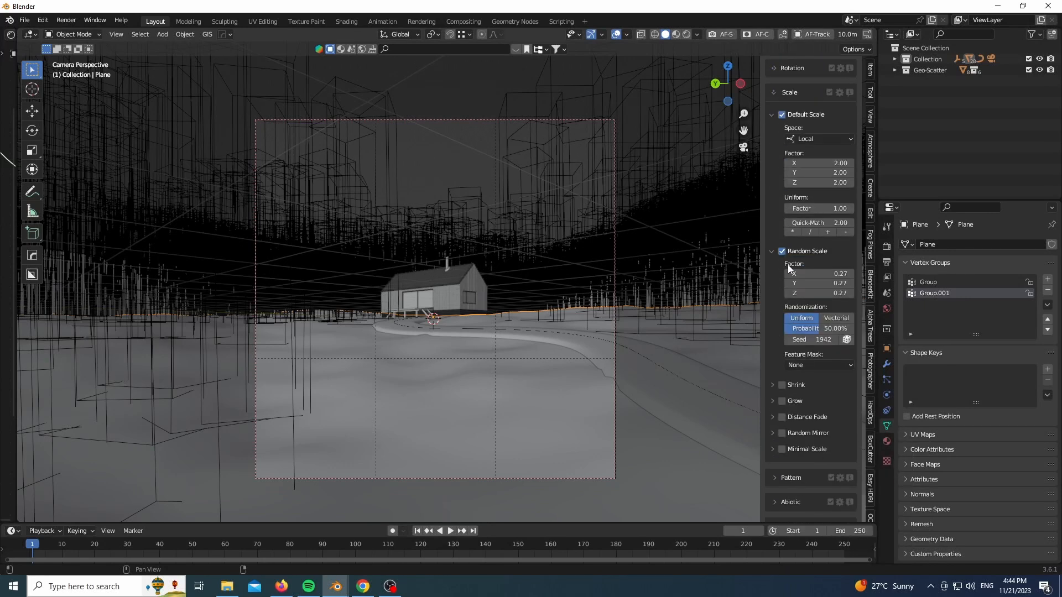
scroll(787, 264, "up", 10)
scroll(786, 263, "down", 12)
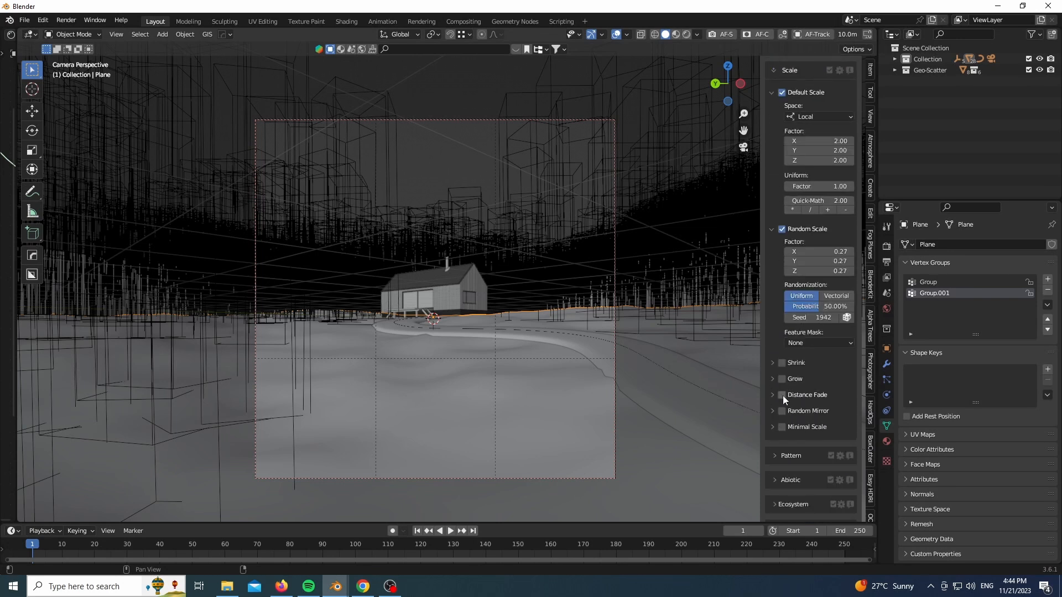
scroll(782, 397, "down", 3)
left_click(783, 437)
scroll(787, 376, "down", 4)
left_click(792, 417)
scroll(801, 393, "down", 6)
left_click(802, 415)
scroll(803, 388, "down", 4)
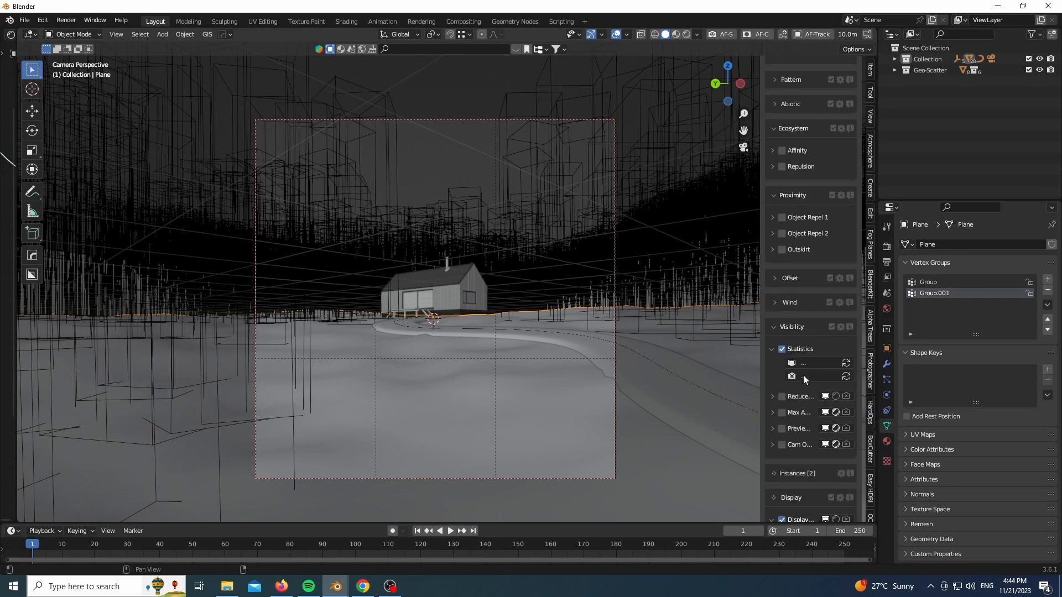
scroll(805, 403, "down", 3)
scroll(791, 353, "up", 10)
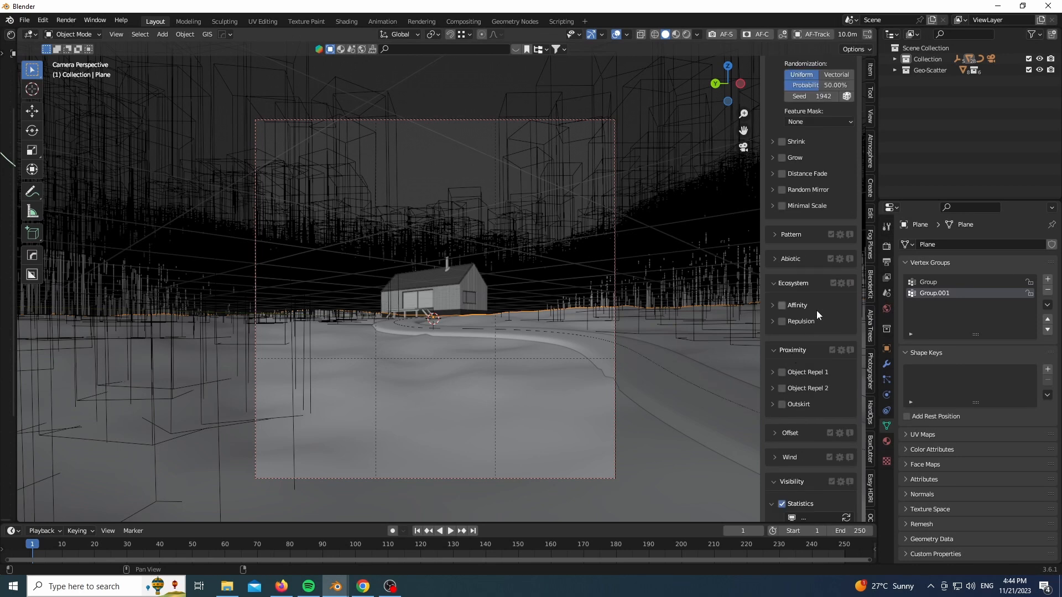
scroll(816, 310, "up", 15)
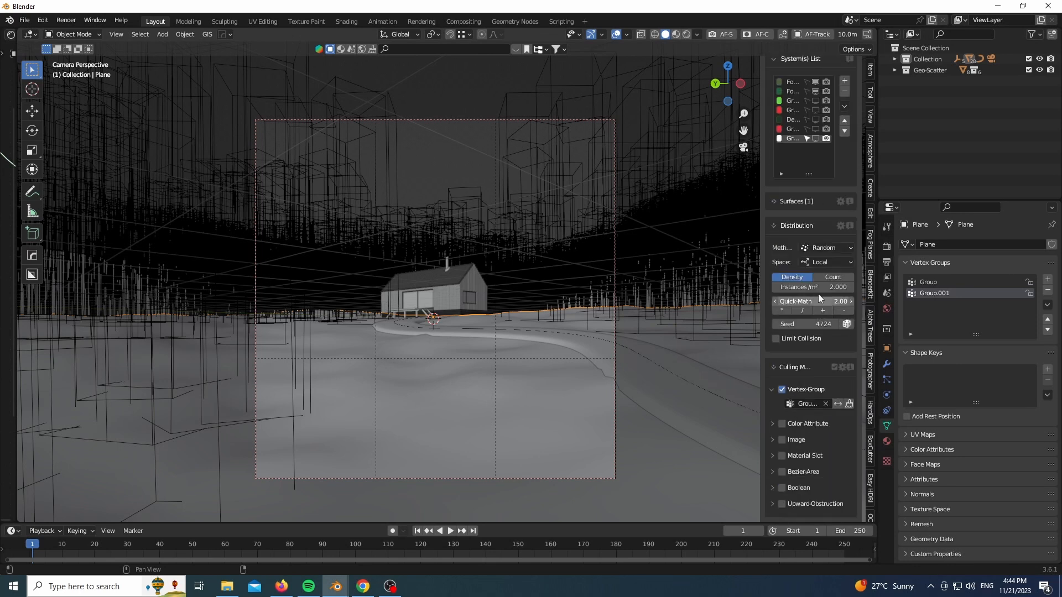
scroll(818, 294, "down", 12)
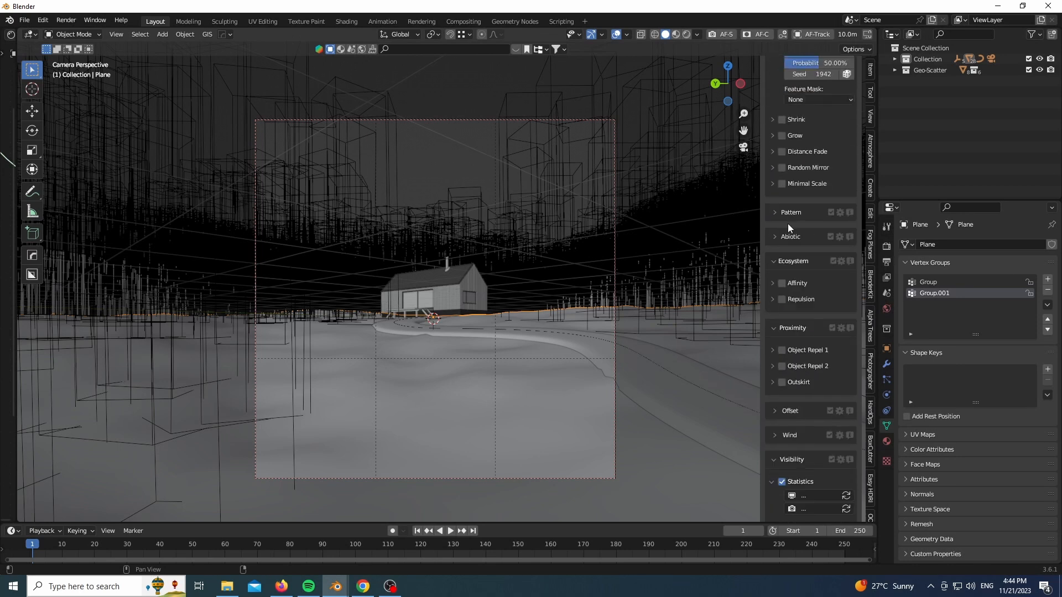
scroll(787, 236, "down", 15)
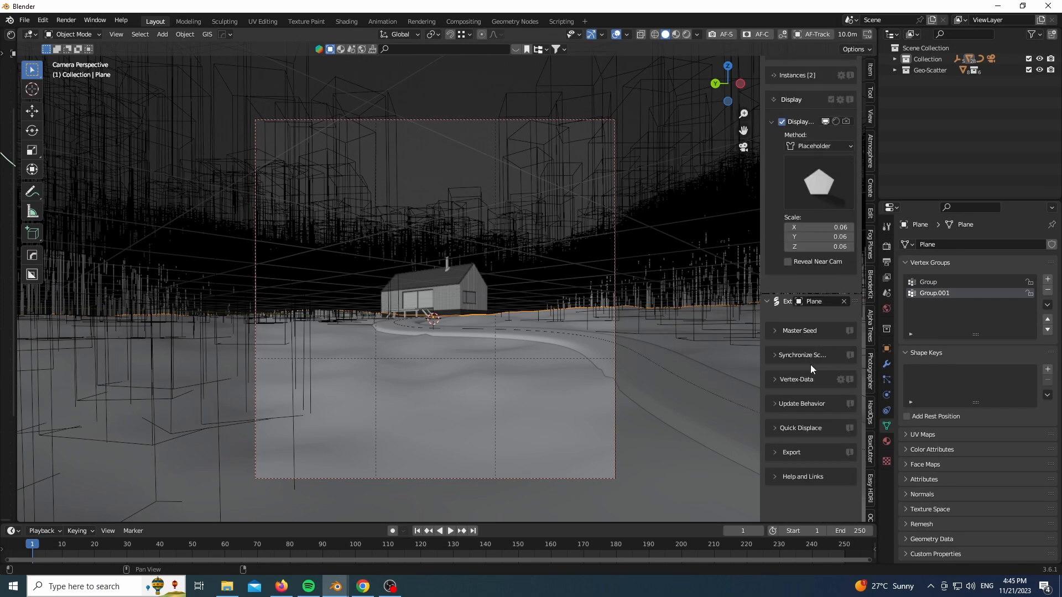
scroll(800, 478, "up", 15)
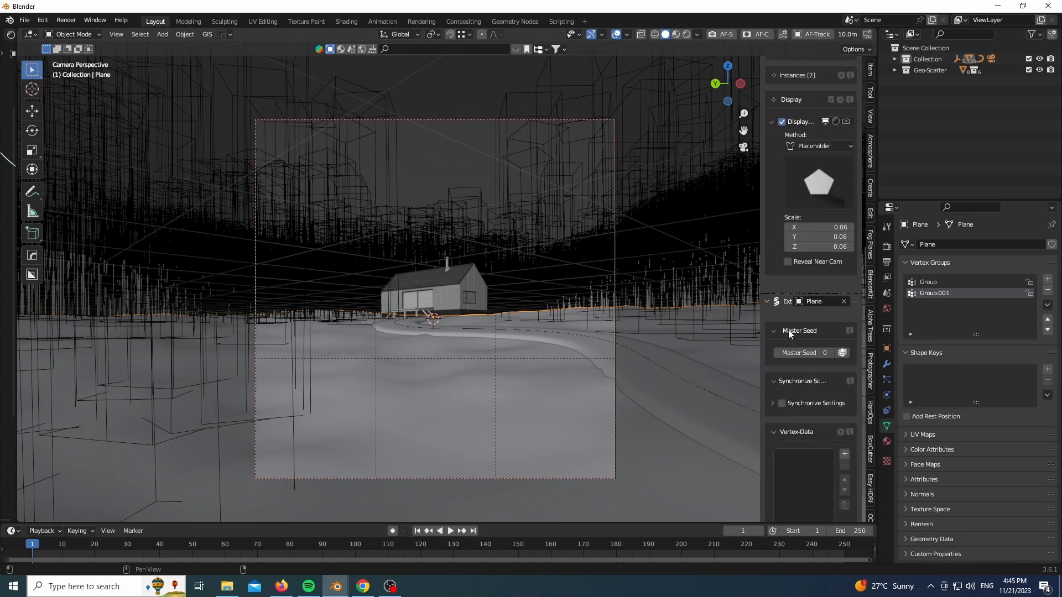
scroll(796, 304, "up", 15)
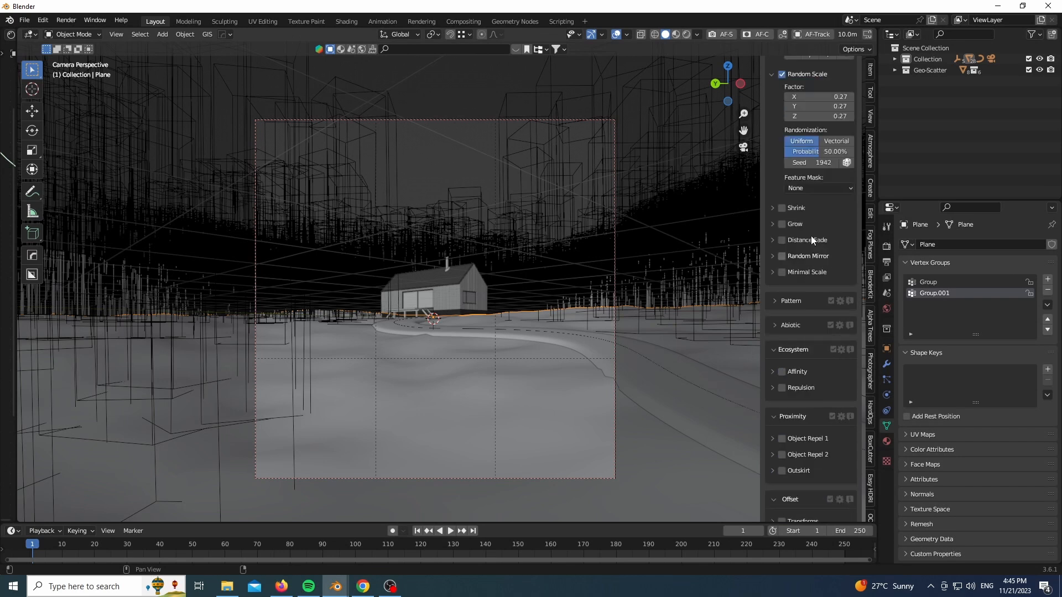
scroll(811, 234, "up", 12)
key("n")
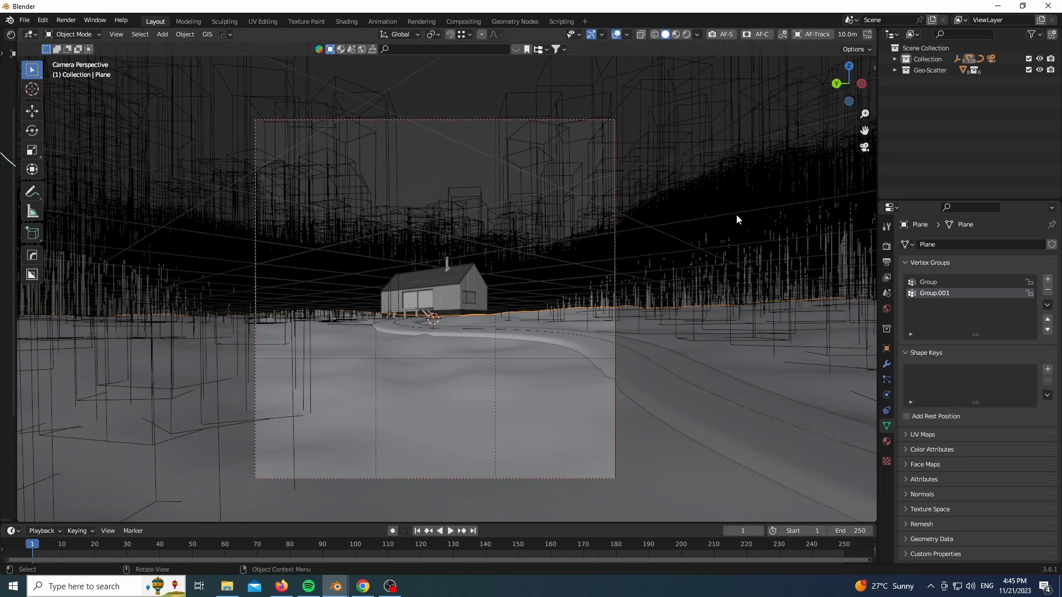
key("n")
Show the last meadow system in the viewport and preview the camera view with rendered shading
left_click(819, 227)
key("z")
left_click(520, 309)
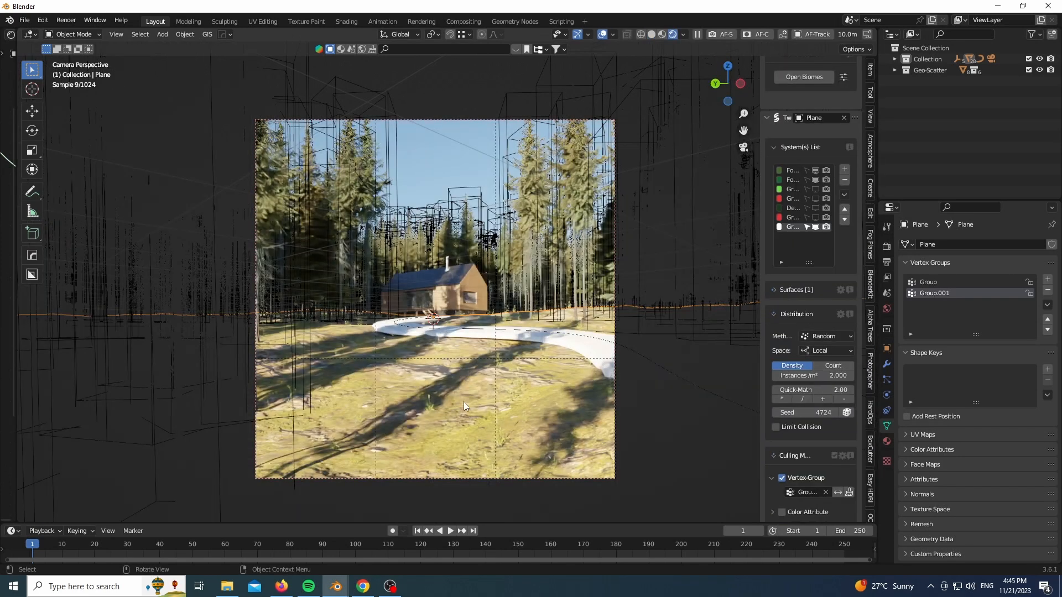
scroll(430, 359, "up", 13)
scroll(423, 379, "down", 12)
scroll(674, 346, "down", 5)
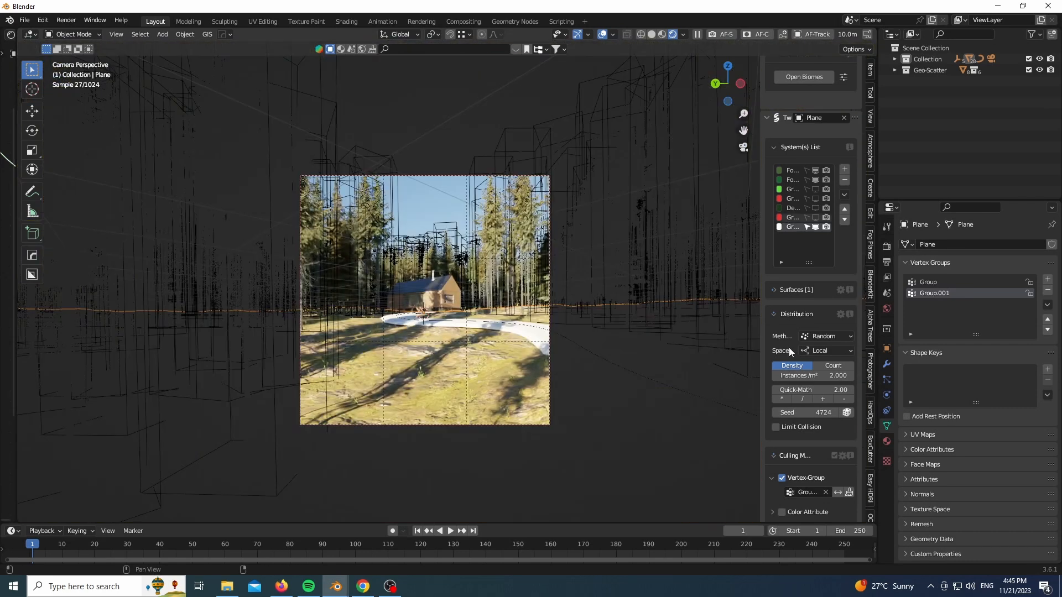
Enable vertex-group culling with Group.001 on the second-to-last meadow system and show it in the viewport
scroll(811, 332, "down", 10)
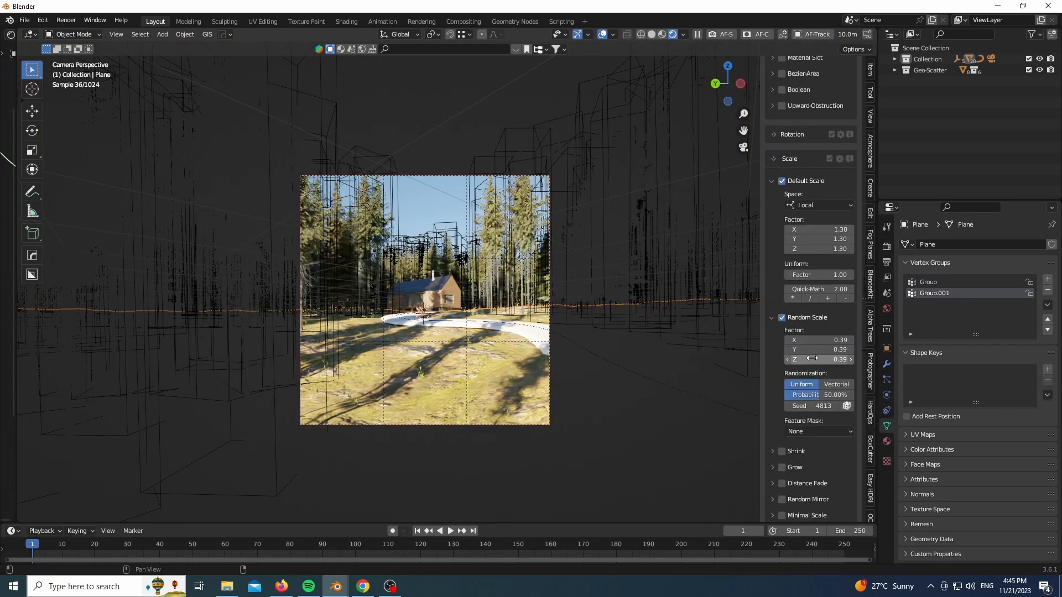
scroll(802, 332, "up", 10)
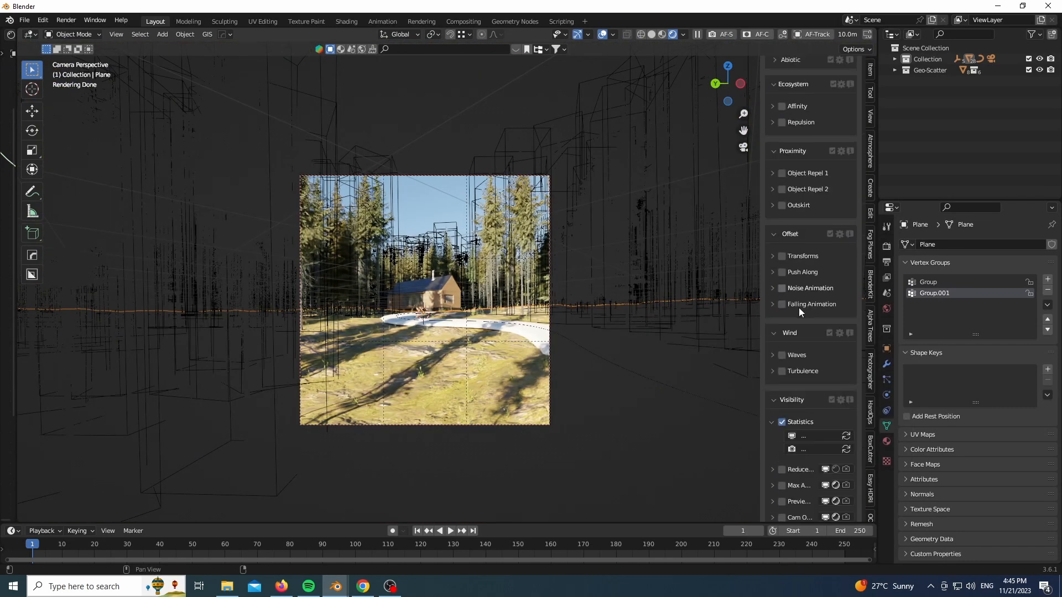
scroll(802, 265, "down", 10)
scroll(801, 263, "up", 10)
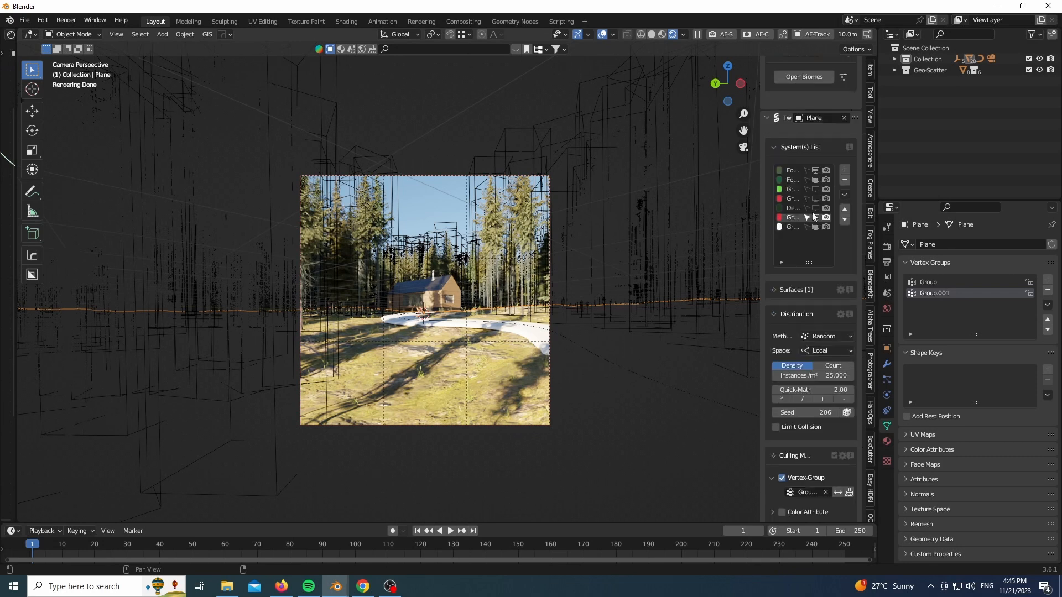
Enable vertex-group culling with Group.001 on the fifth scatter system and show it in the viewport
left_click(794, 208)
scroll(818, 315, "down", 7)
left_click(782, 322)
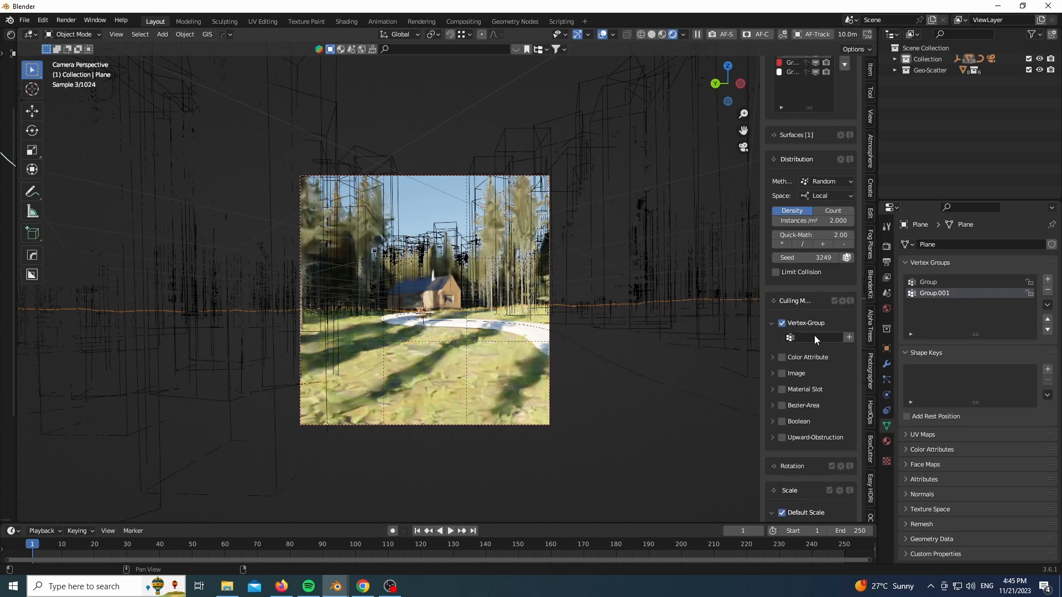
left_click(816, 337)
left_click(816, 366)
scroll(806, 358, "down", 20)
scroll(806, 359, "up", 20)
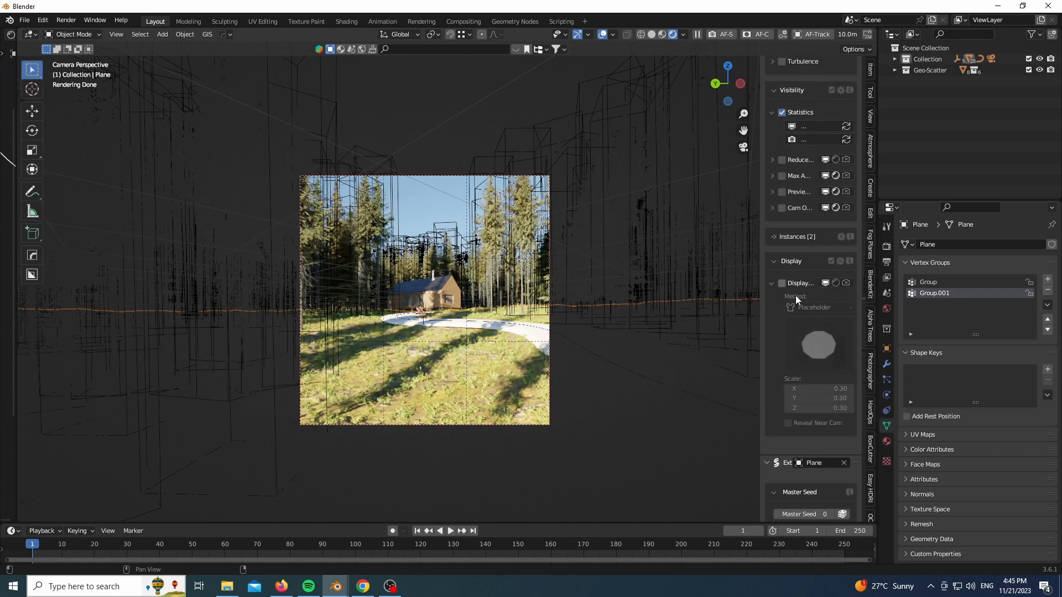
scroll(492, 391, "up", 5)
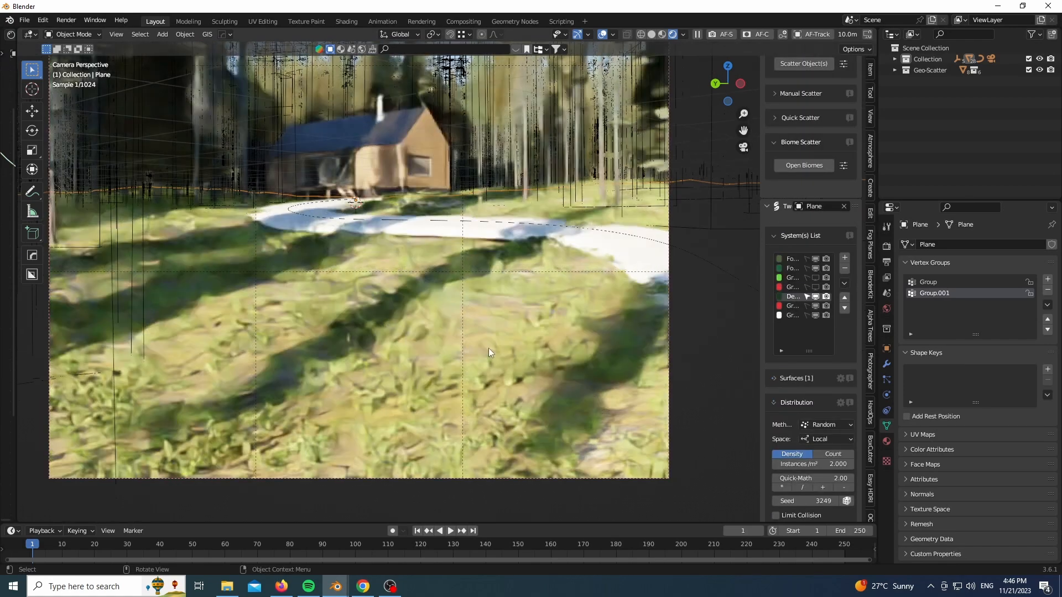
Enable vertex-group culling with Group.001 on the fourth scatter system and show it in the viewport
left_click(794, 287)
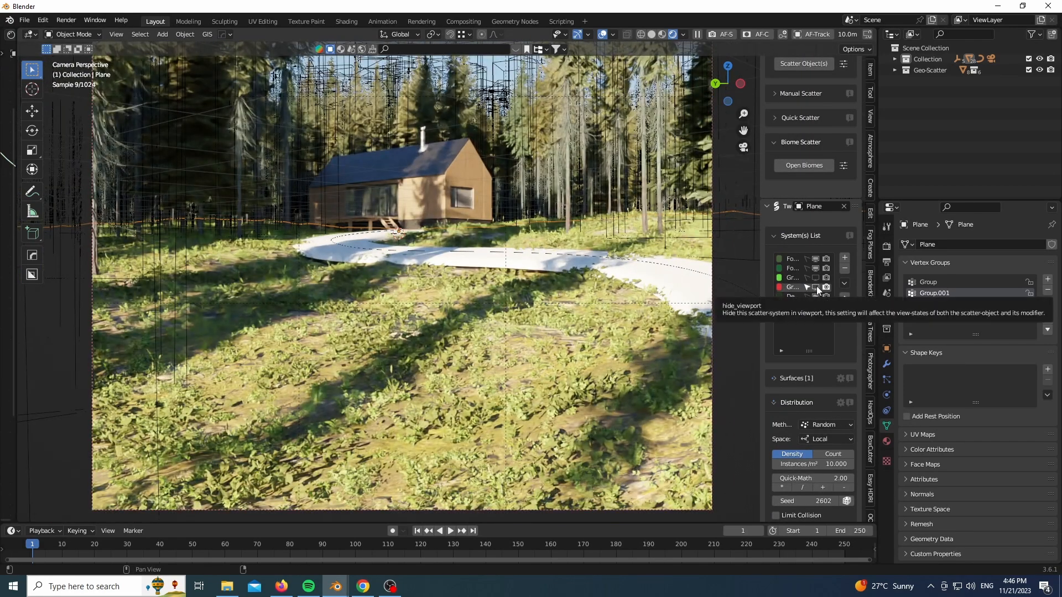
scroll(811, 343, "down", 20)
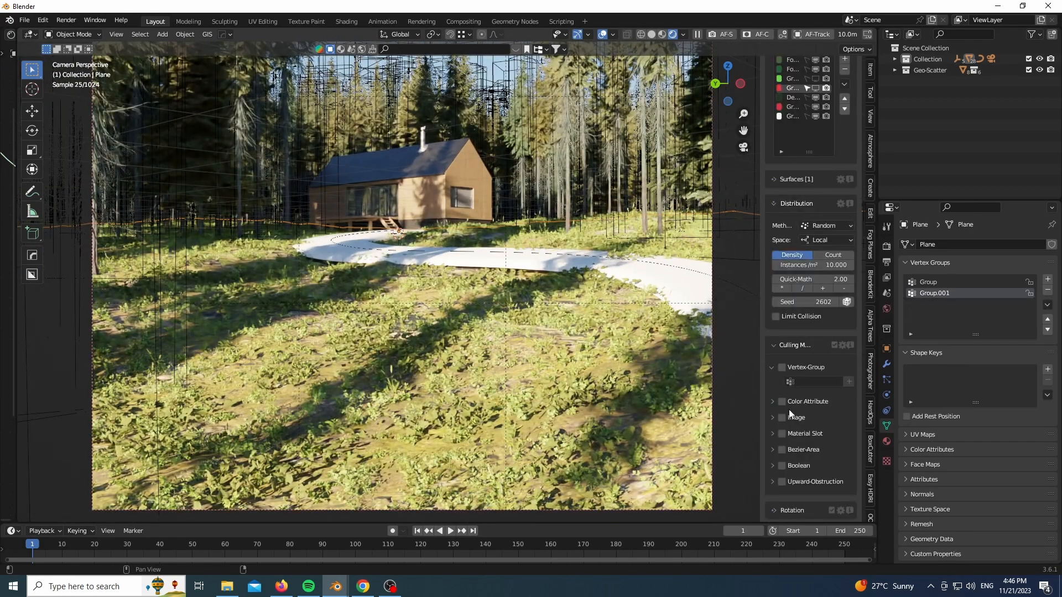
scroll(807, 370, "up", 20)
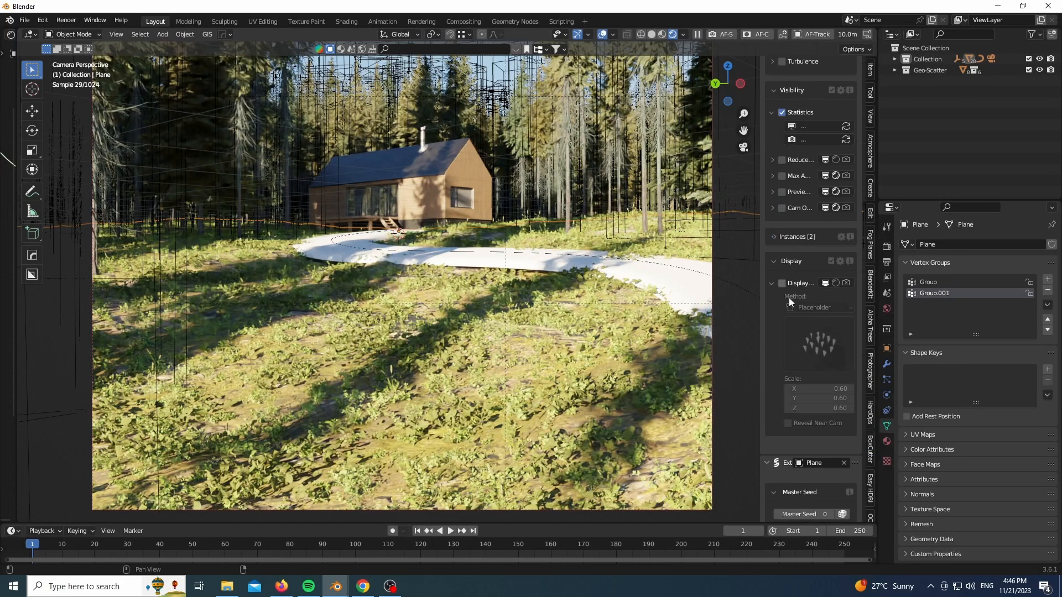
left_click(816, 132)
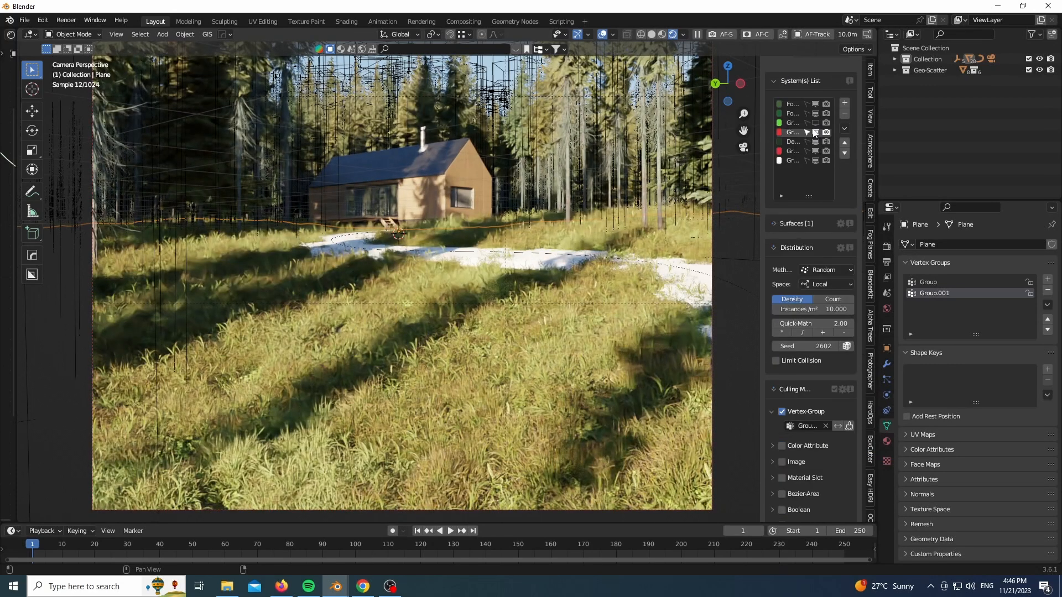
Set the fourth scatter system's default scale factor to 1.2 on X, Y and Z
scroll(813, 222, "down", 10)
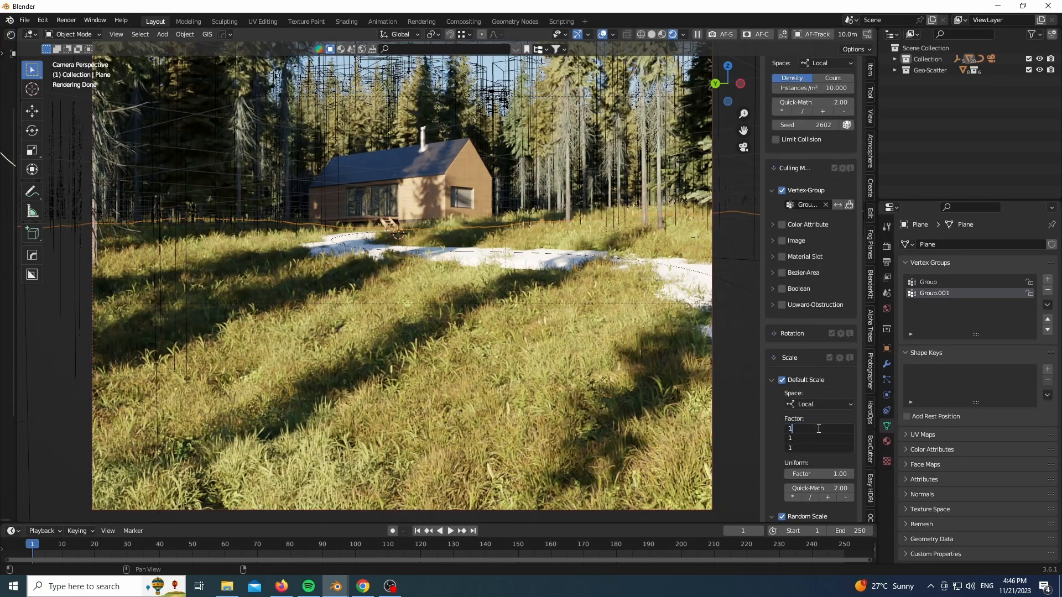
key("Return")
left_click(819, 429)
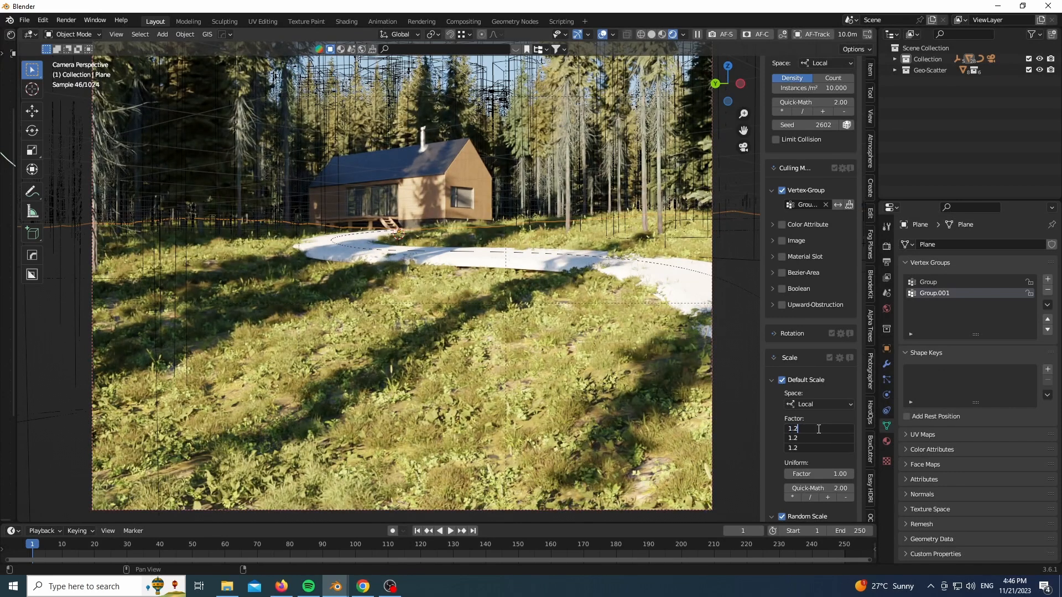
type("1.2")
key("Return")
Enable vertex-group culling with Group.001 on the third scatter system, the green grass entry, and show it in the viewport
scroll(808, 292, "up", 15)
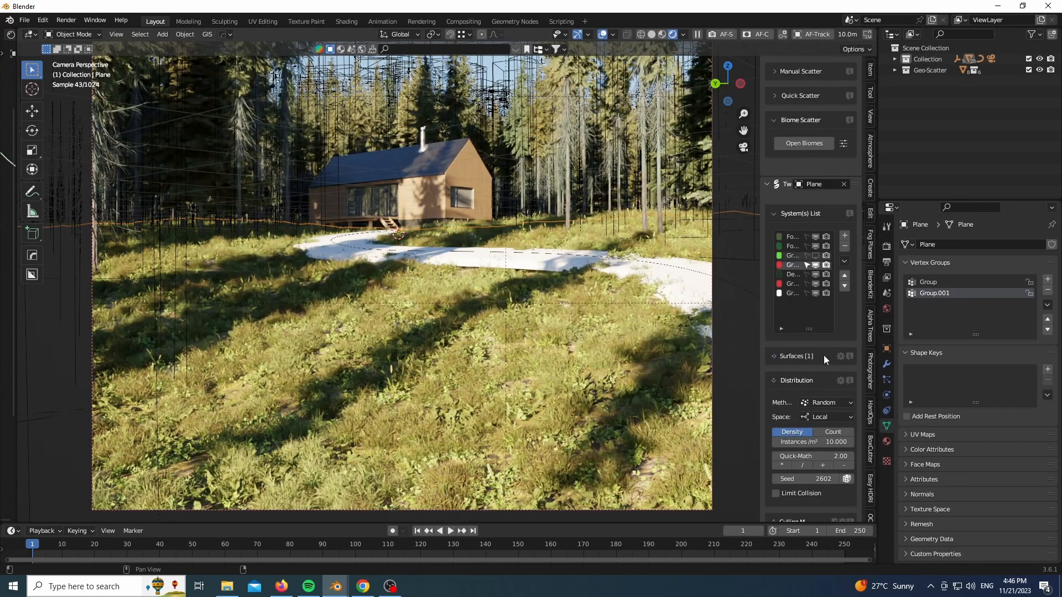
scroll(822, 356, "down", 18)
scroll(802, 266, "up", 2)
left_click(783, 167)
left_click(805, 182)
left_click(811, 210)
scroll(830, 282, "down", 17)
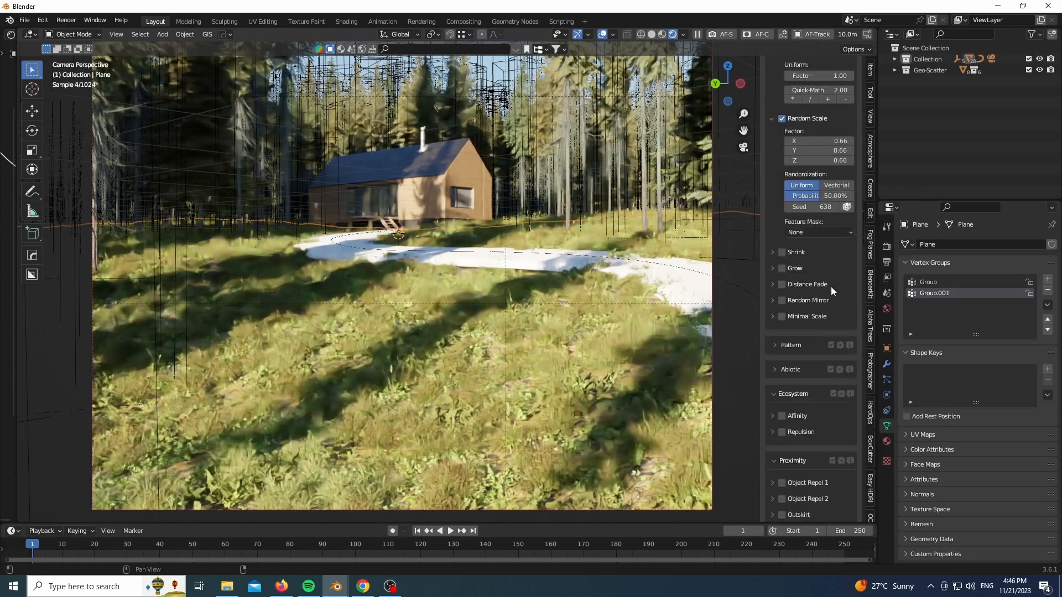
scroll(808, 261, "up", 20)
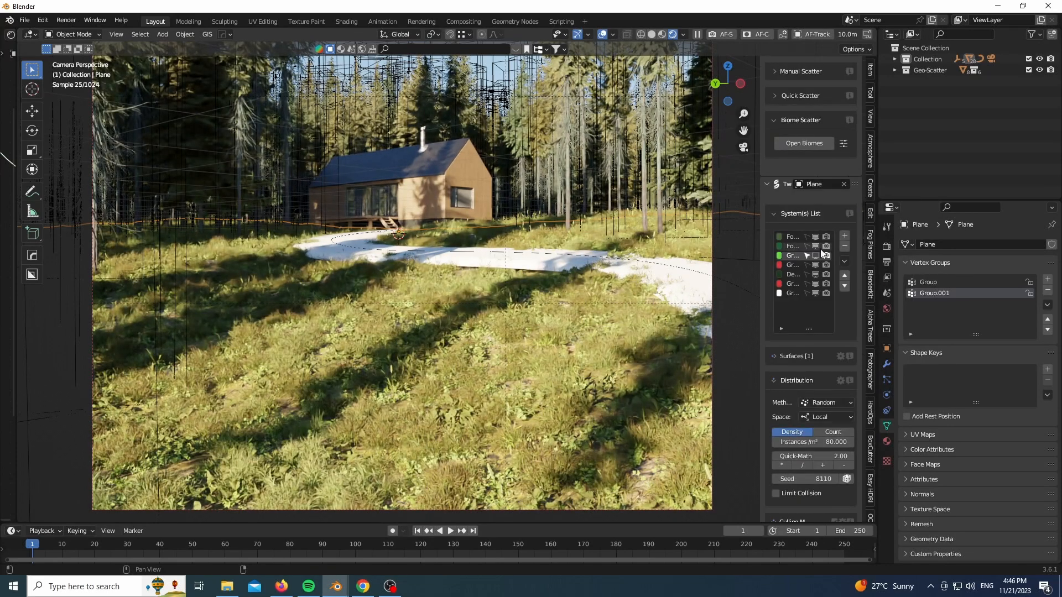
left_click(817, 255)
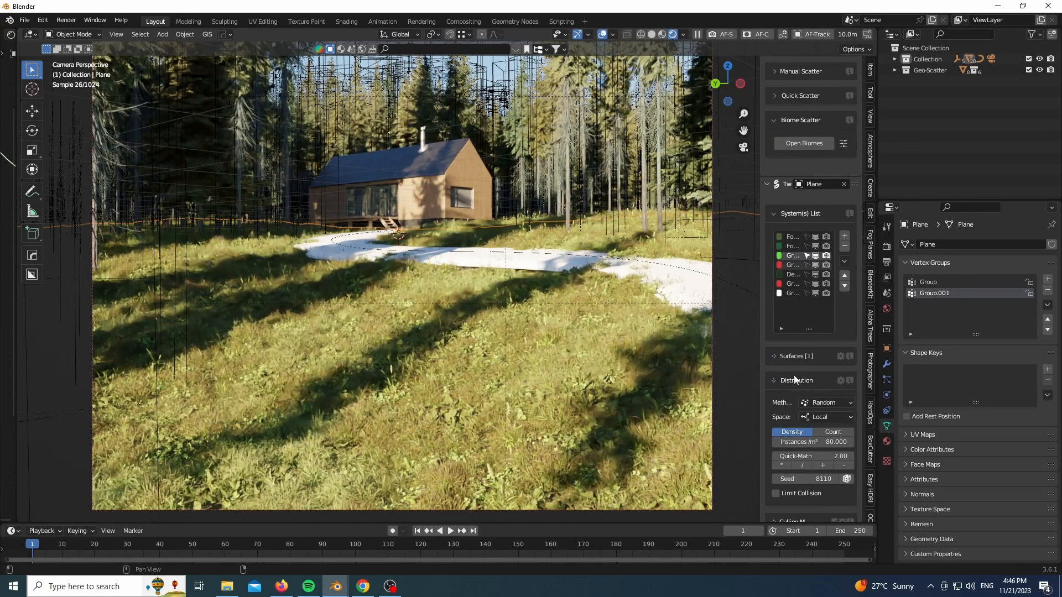
Set the fourth scatter system's default scale factor to 1.35 on all three axes
scroll(797, 387, "down", 15)
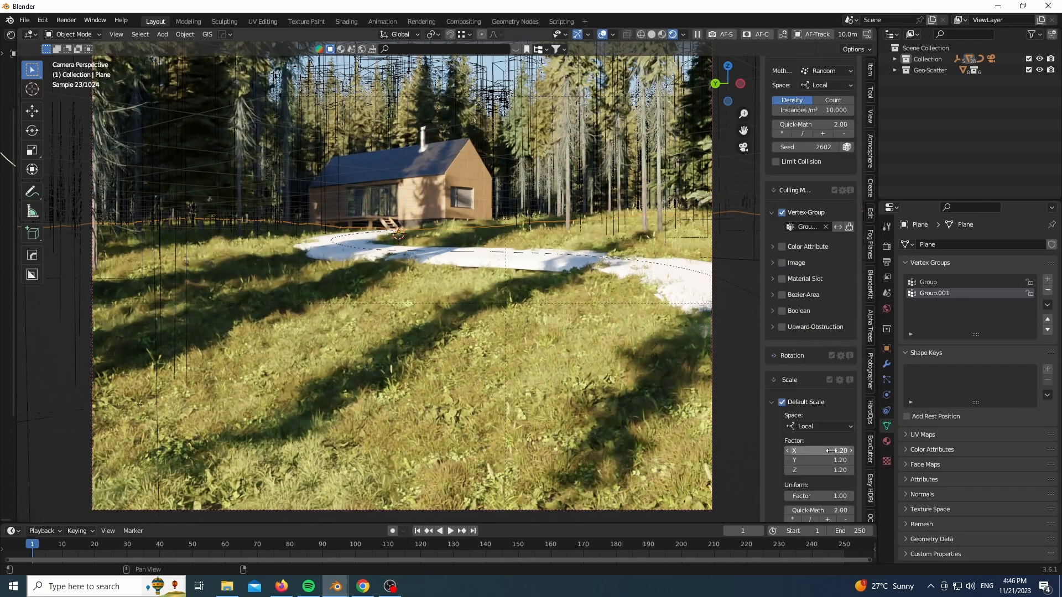
left_click_drag(832, 452, 832, 470)
type("1.35")
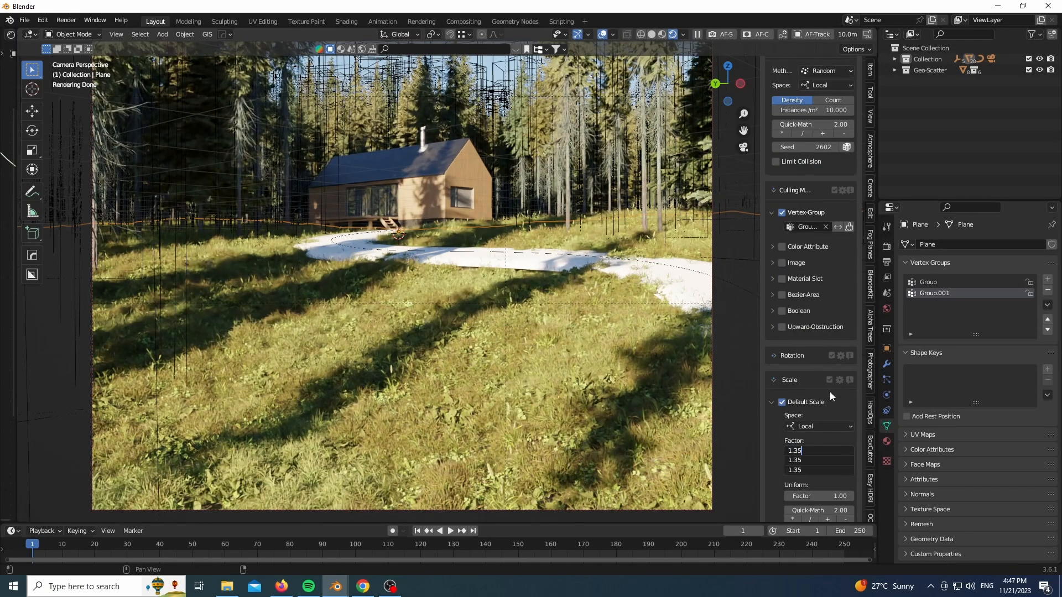
key("Return")
Hide the meadow scatter systems in the viewport, return to solid shading and close the sidebar
scroll(818, 365, "up", 15)
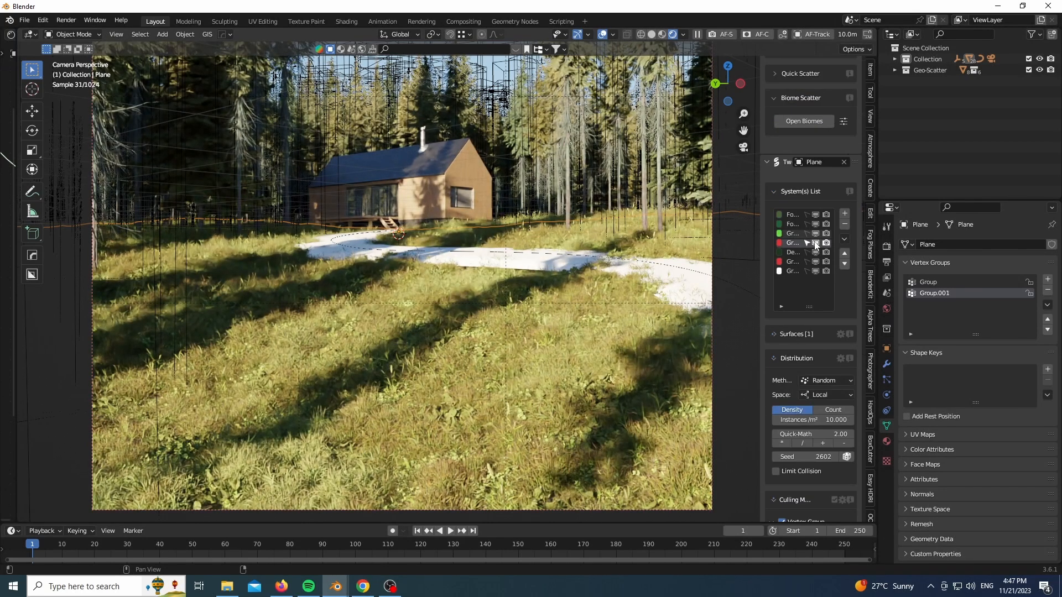
left_click(815, 245)
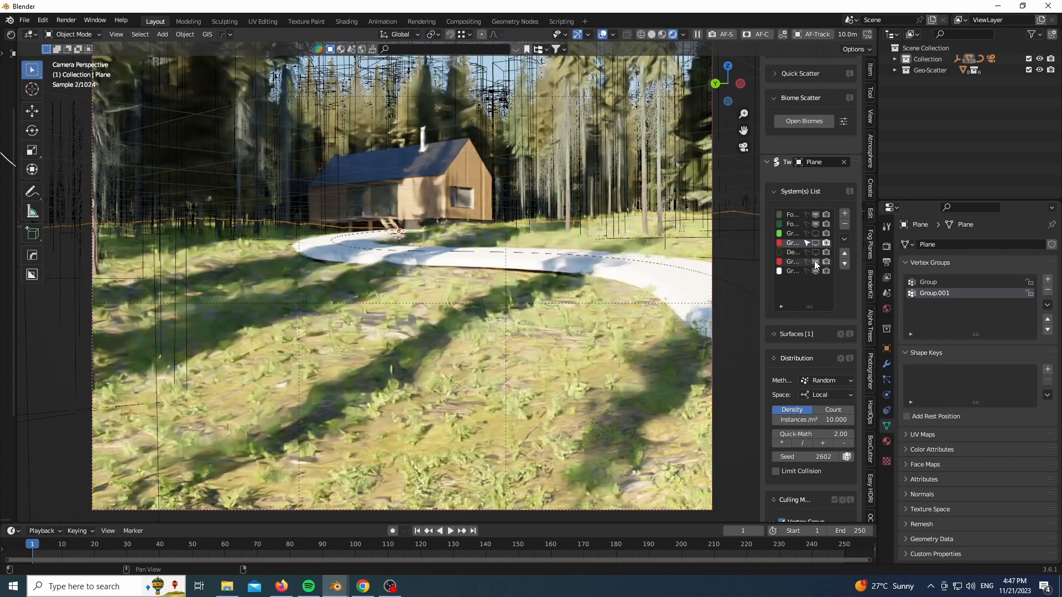
left_click(652, 36)
scroll(513, 304, "down", 4)
key("n")
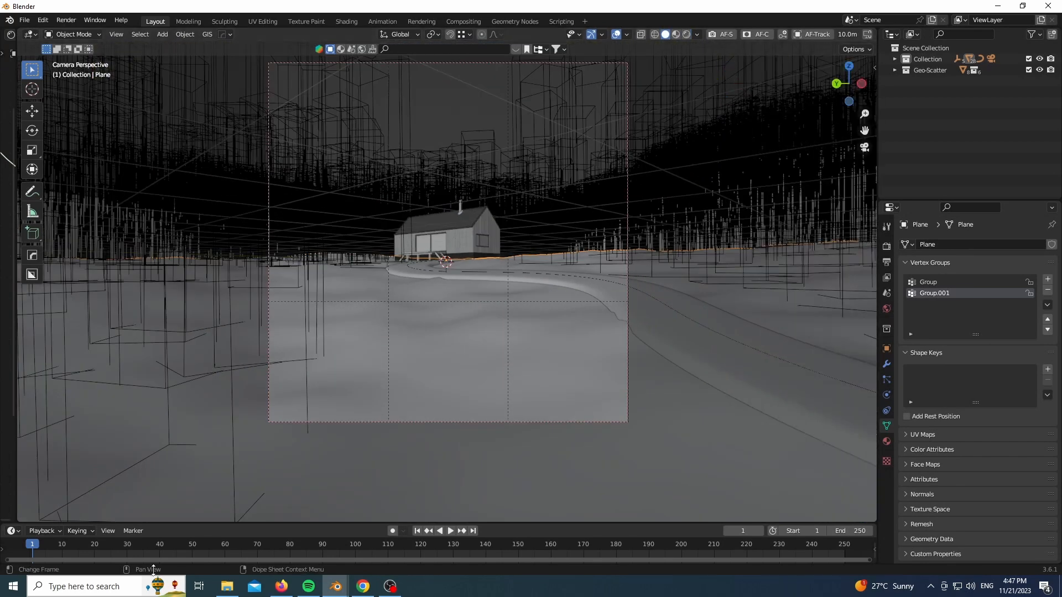
Launch Quixel Bridge from the Windows search
left_click(114, 588)
type("br")
key("Return")
Weight-paint the ground plane's Group.001 at full weight along the road edges all the way to the cabin
left_click(666, 324)
left_click_drag(848, 85, 832, 124)
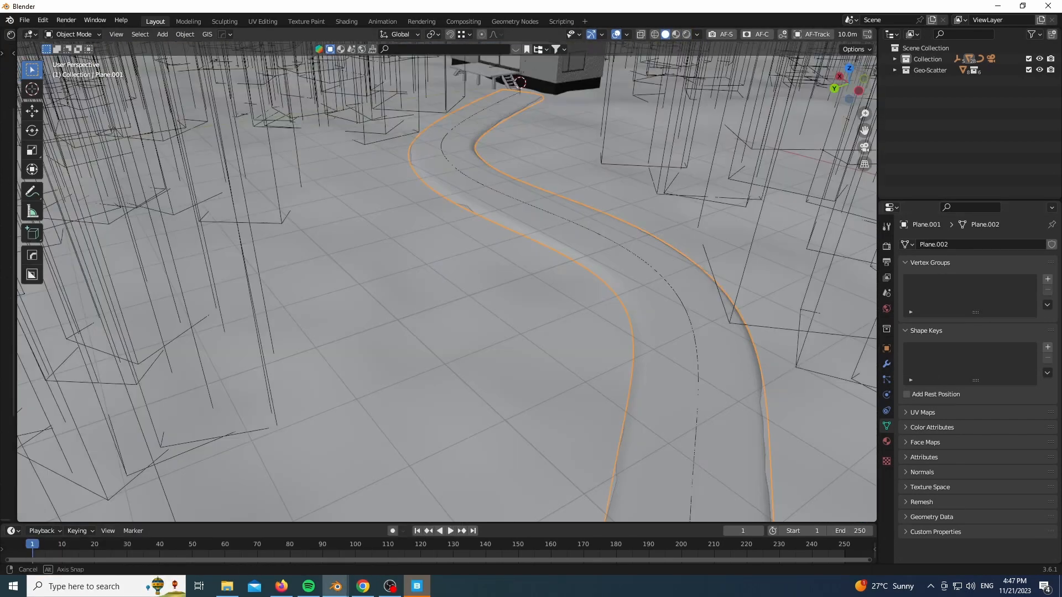
left_click(76, 34)
left_click(252, 170)
left_click(75, 35)
left_click(69, 96)
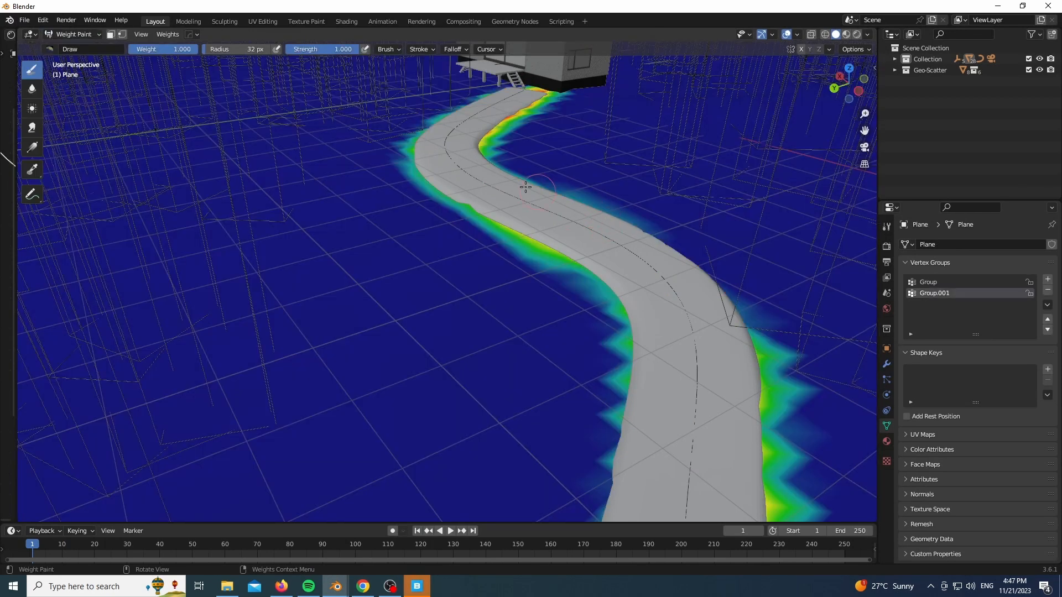
left_click_drag(621, 227, 524, 195)
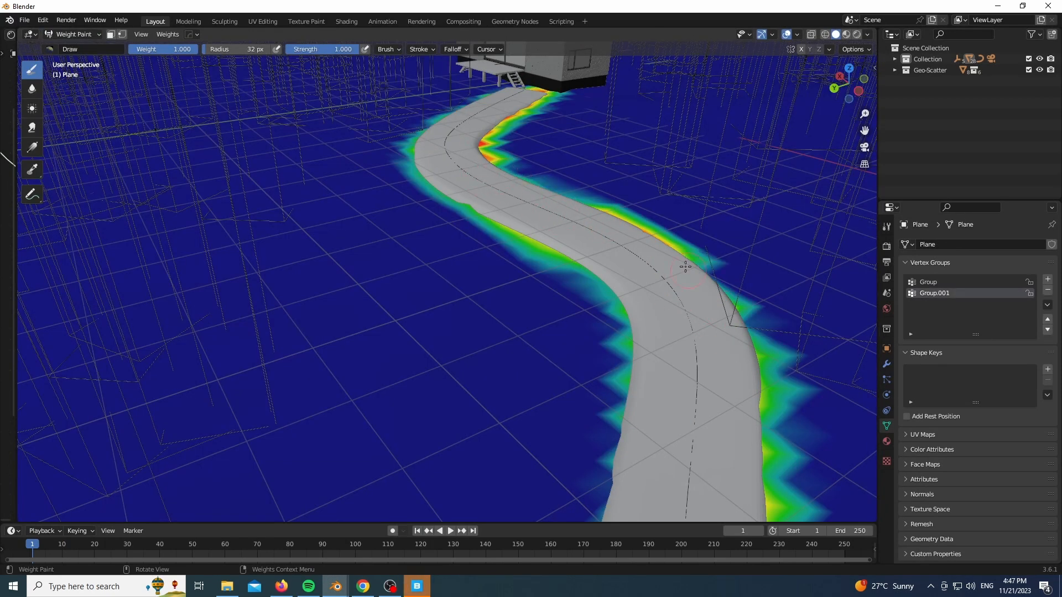
left_click_drag(685, 266, 740, 313)
scroll(600, 282, "down", 2)
left_click_drag(600, 283, 602, 479)
left_click_drag(603, 306, 524, 234)
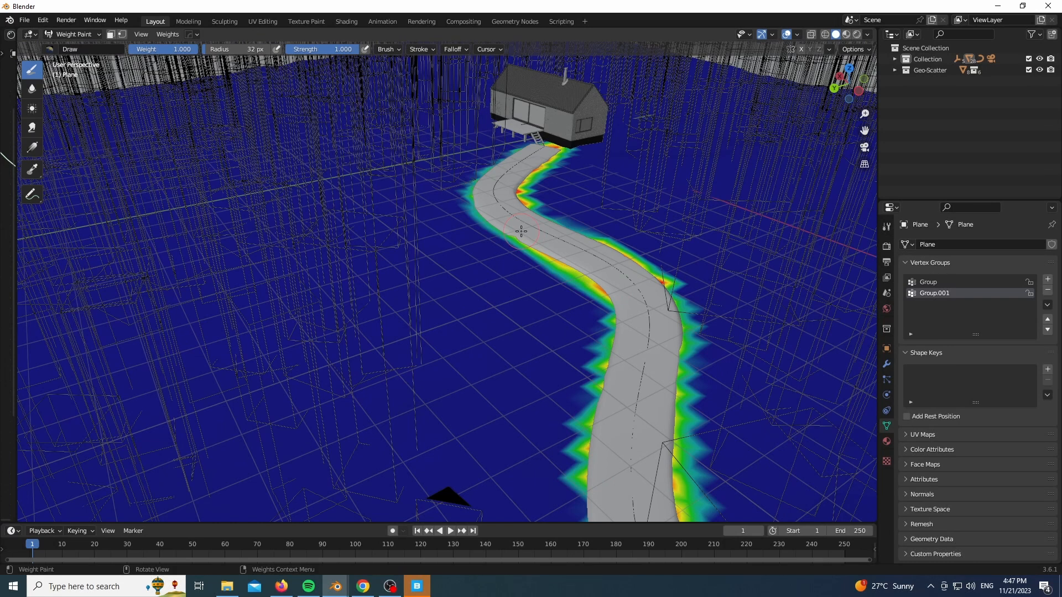
scroll(625, 321, "down", 3)
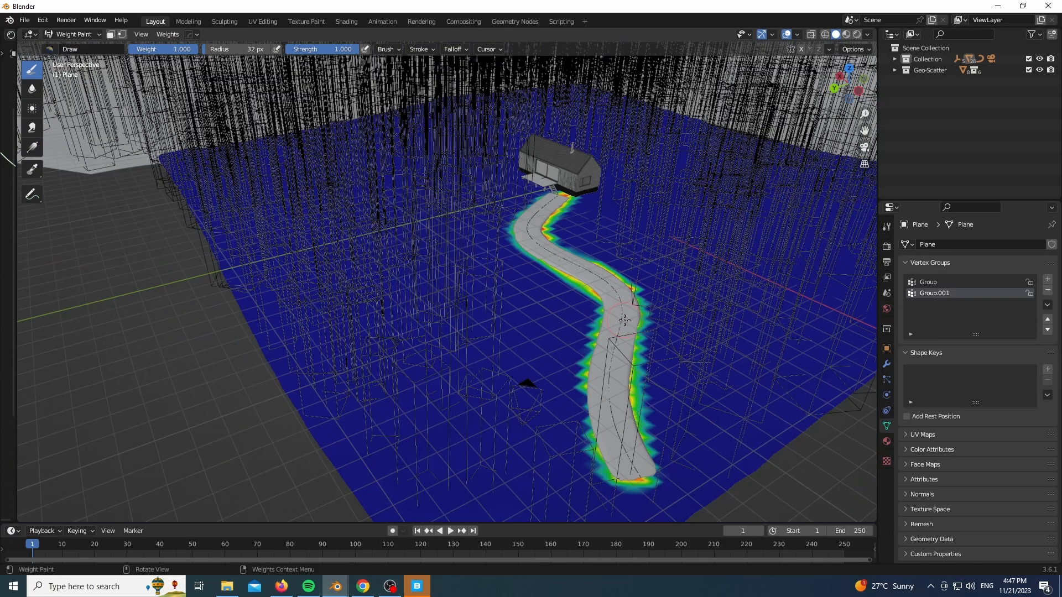
Preview the road and painted ground through the camera in rendered shading
key("KP_0")
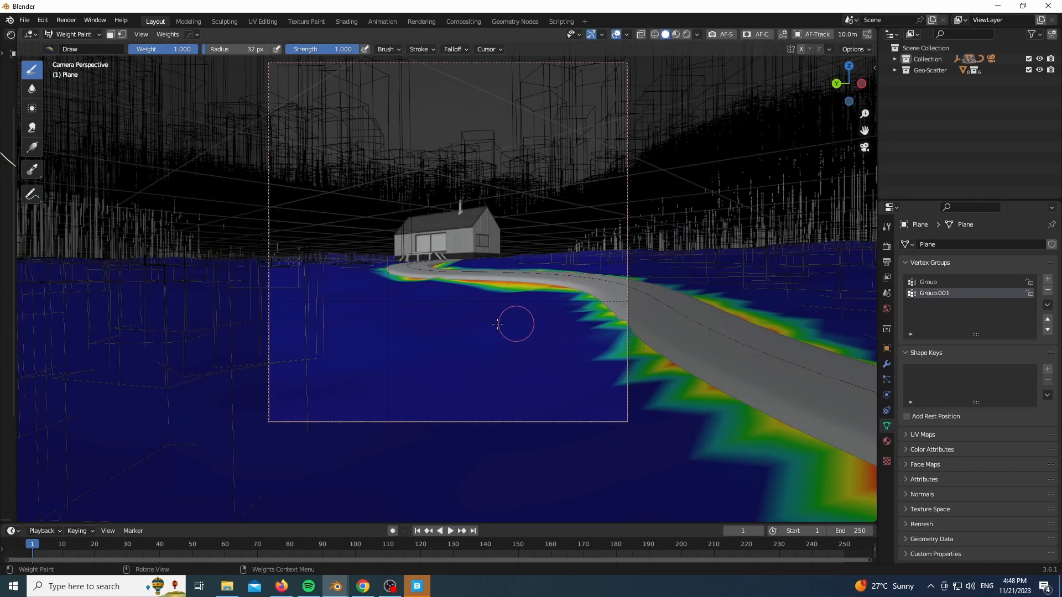
scroll(403, 283, "up", 6)
left_click_drag(542, 253, 498, 250)
scroll(498, 251, "down", 4)
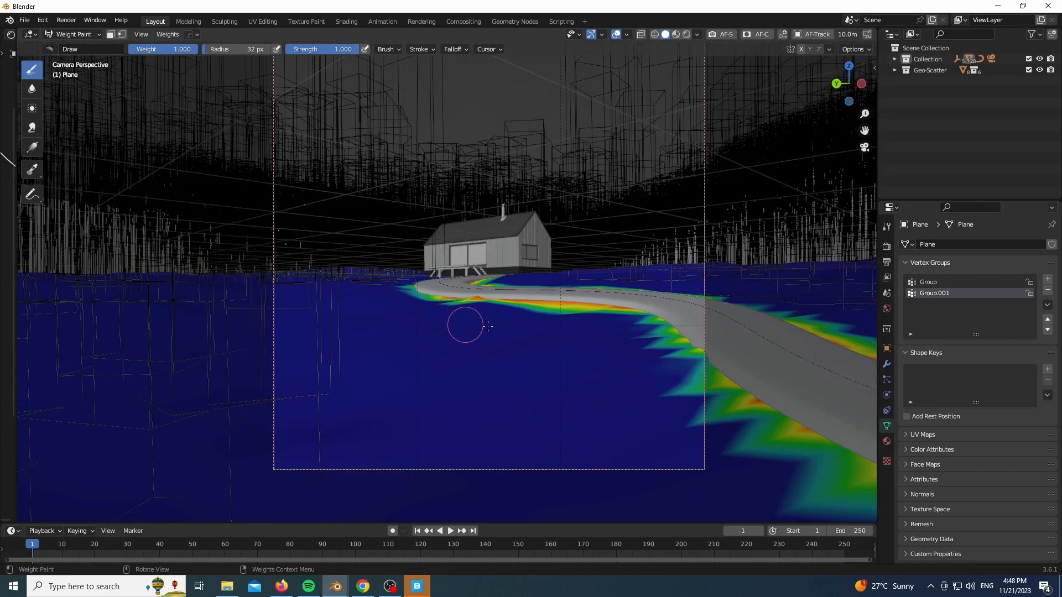
key("z")
left_click(600, 295)
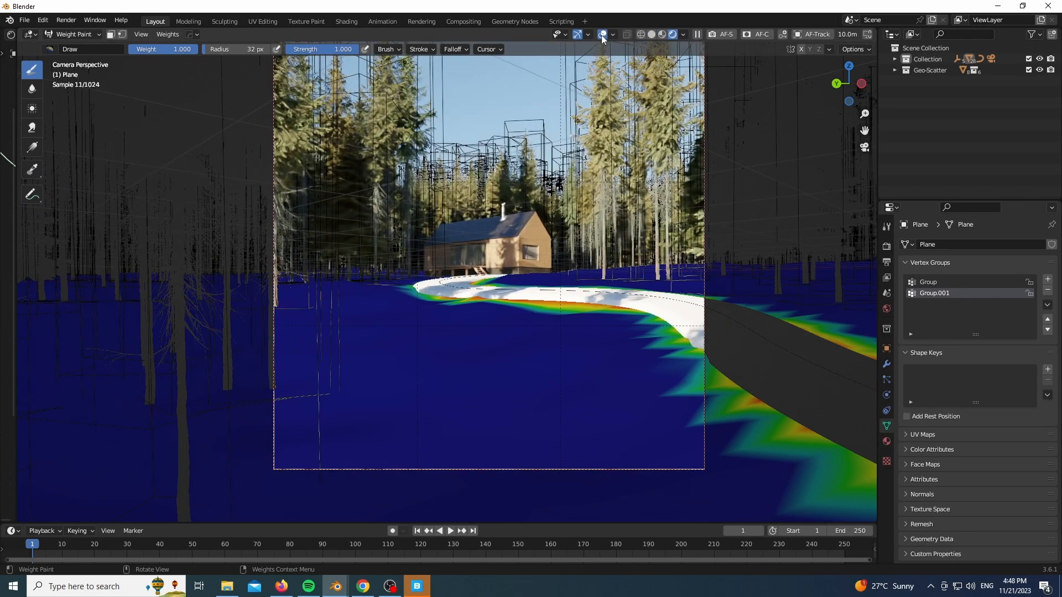
left_click(603, 35)
left_click(603, 35)
Return to Object Mode, select the road and switch the viewport to solid shading
left_click(74, 35)
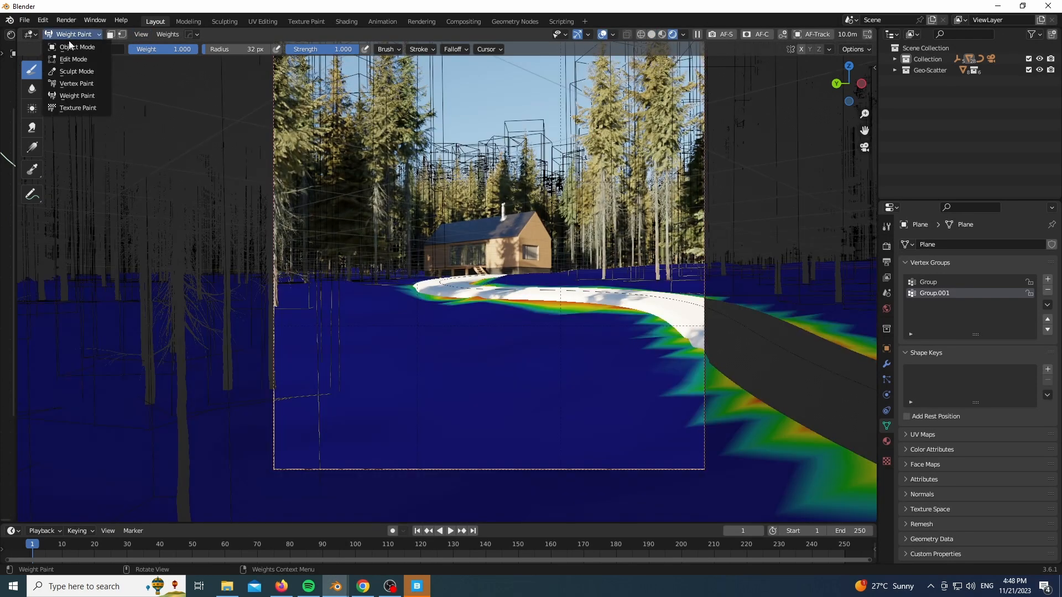
left_click(78, 46)
left_click(490, 290)
key("z")
left_click(569, 338)
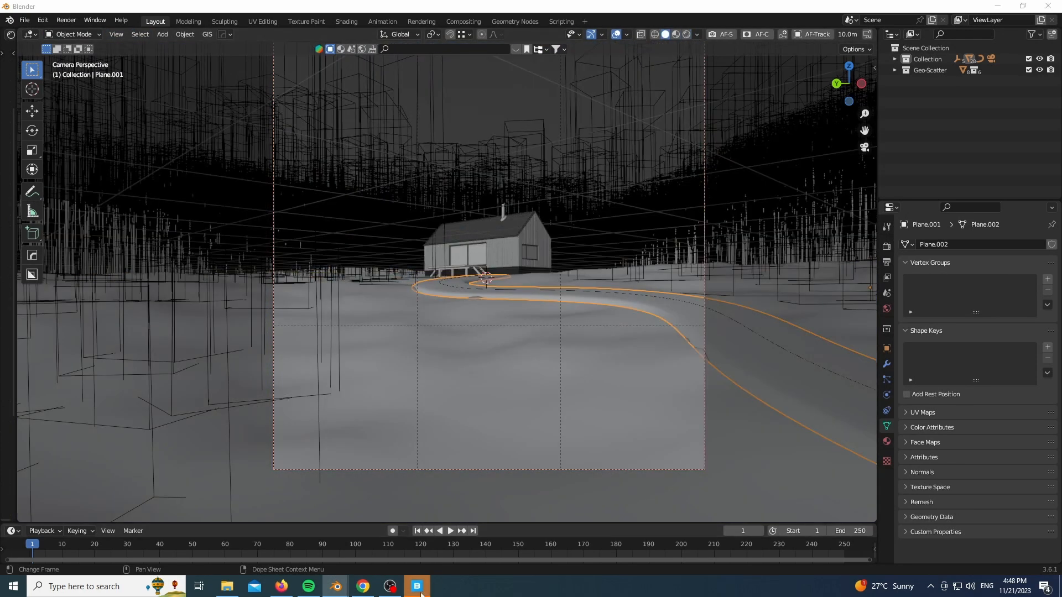
Switch to Quixel Bridge, export the local Rocky Soil Ground surface to Blender, and return to Blender
left_click(417, 584)
left_click(475, 293)
left_click(765, 69)
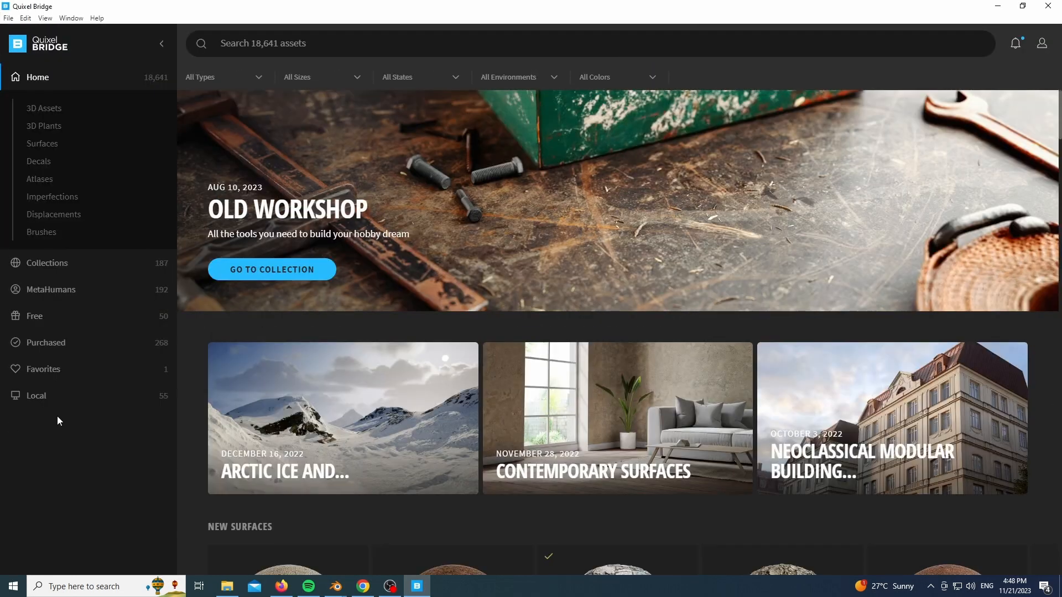
left_click(36, 394)
left_click(687, 155)
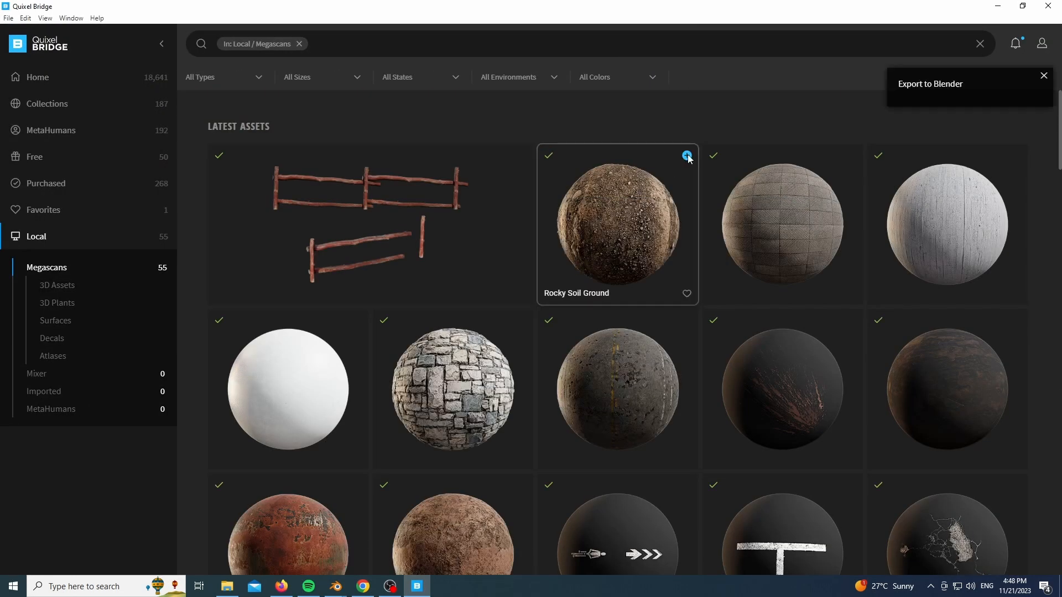
left_click(998, 7)
Isolate the road in local view and show it in material preview shading
key("KP_Divide")
key("z")
left_click(566, 509)
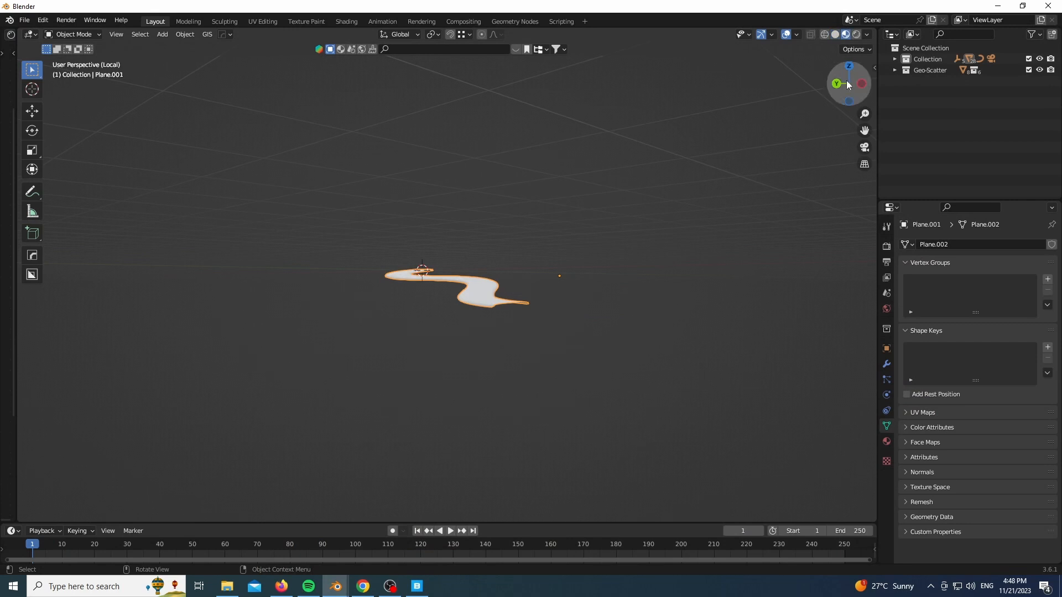
middle_click_drag(442, 257, 439, 310)
scroll(439, 311, "up", 5)
Assign the imported Rocky_Soil_ukikbe2lw material to the road
left_click(886, 442)
left_click(905, 292)
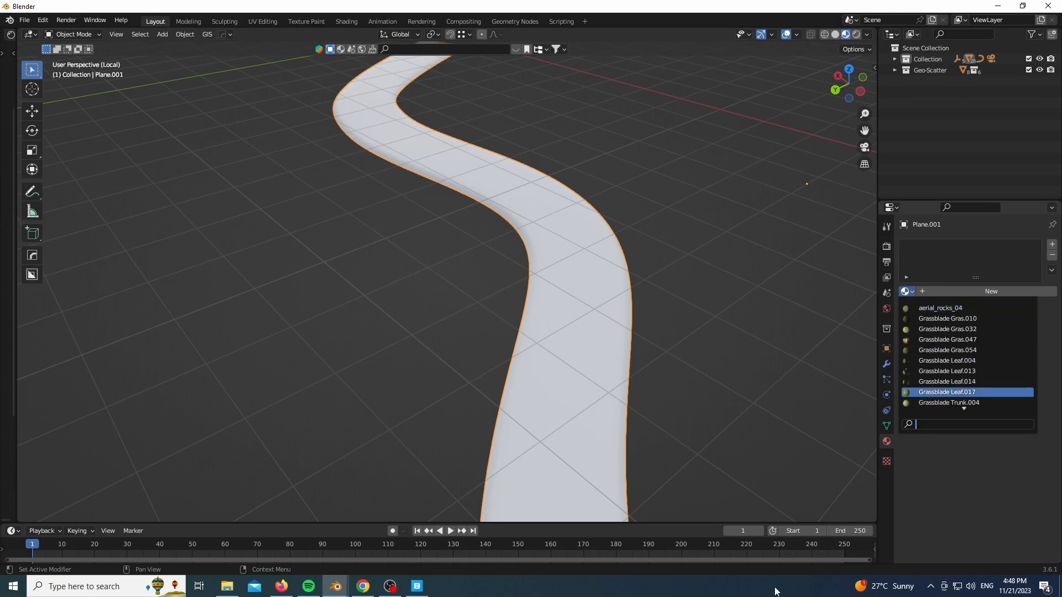
left_click(417, 586)
left_click(998, 6)
left_click(972, 307)
UV-unwrap the road's base segment with its modifiers still unapplied
key("Tab")
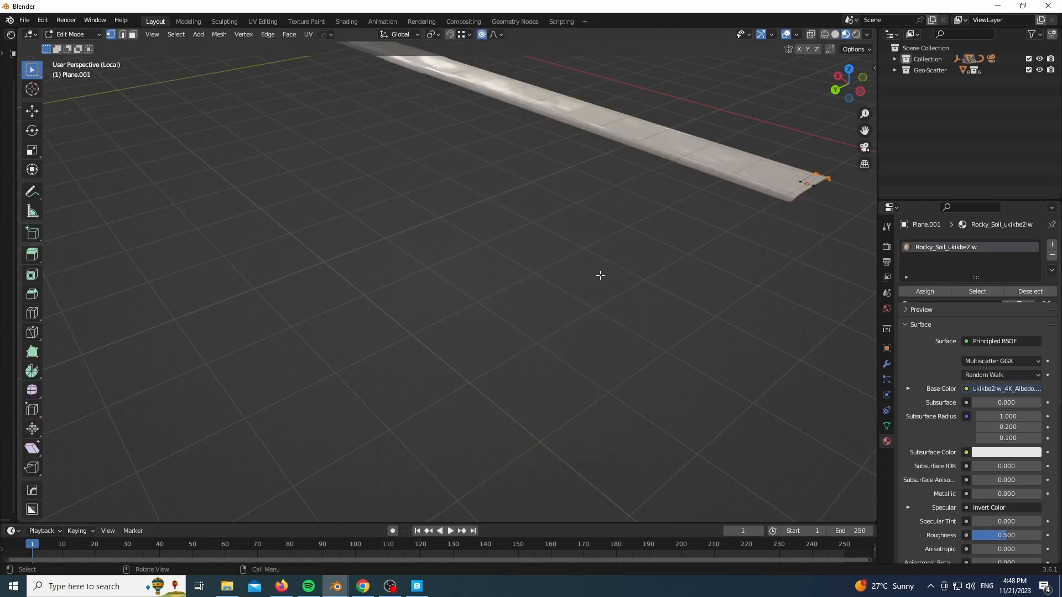
key("u")
left_click(686, 224)
key("Tab")
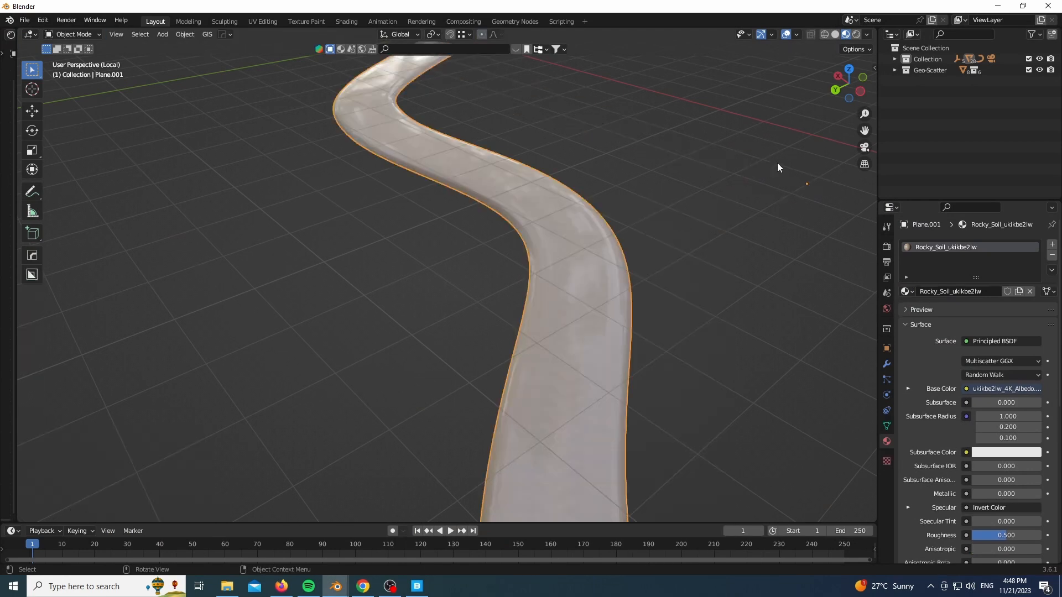
scroll(592, 343, "up", 8)
scroll(581, 376, "down", 4)
Reveal the road's shader nodes and rewire the Bump output to Normal and the Invert Color output to Roughness
left_click_drag(17, 136, 515, 182)
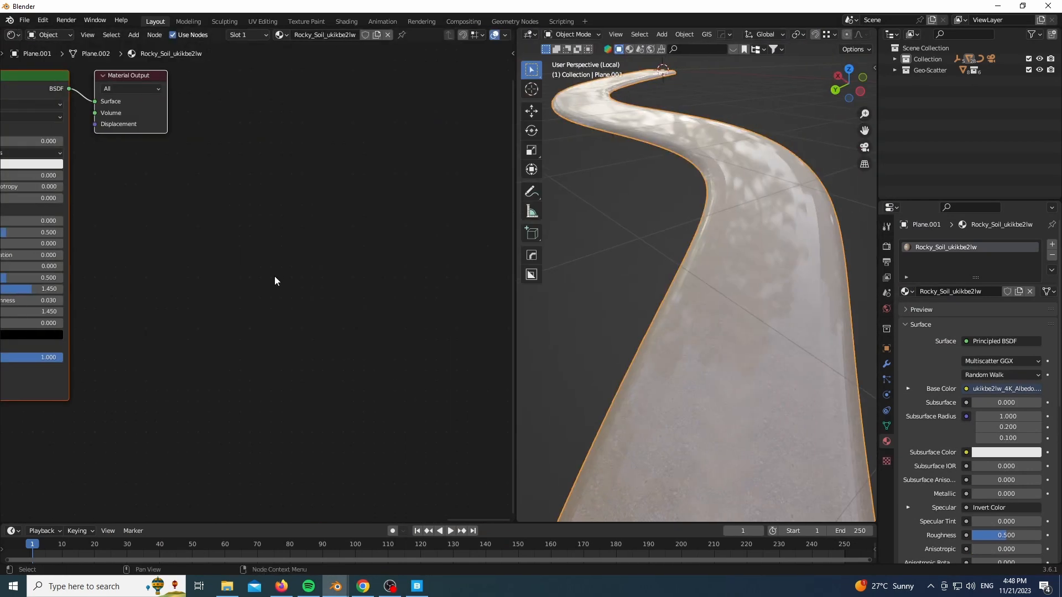
scroll(271, 288, "down", 6)
middle_click_drag(241, 376, 401, 341)
scroll(161, 409, "up", 6)
middle_click_drag(183, 349, 294, 435)
left_click_drag(370, 319, 372, 344)
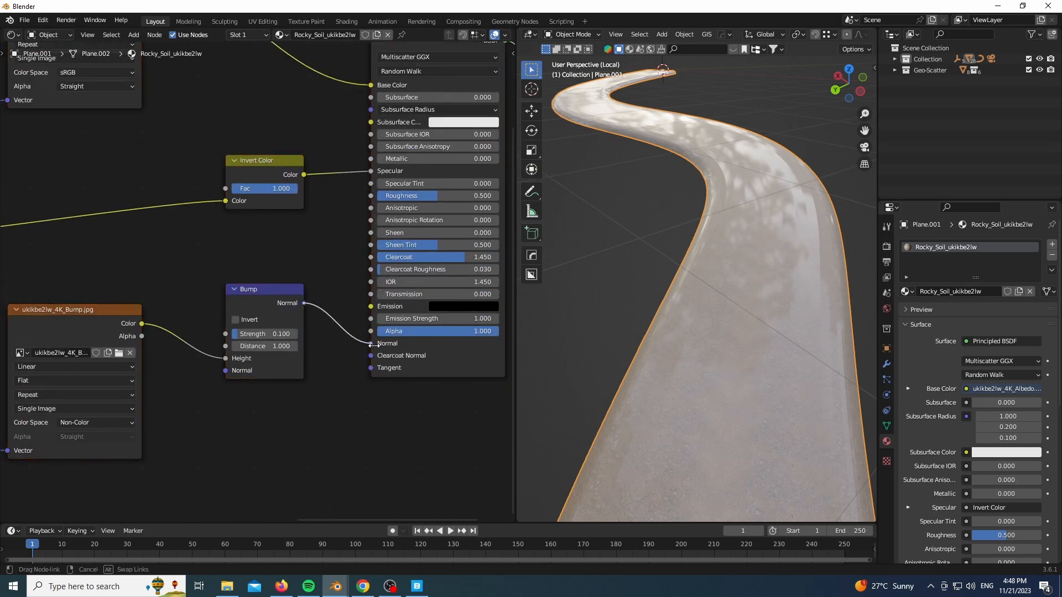
left_click_drag(369, 170, 373, 195)
Set the Principled BSDF's Clearcoat to 0 and its Specular to 0.332
left_click_drag(434, 258, 378, 258)
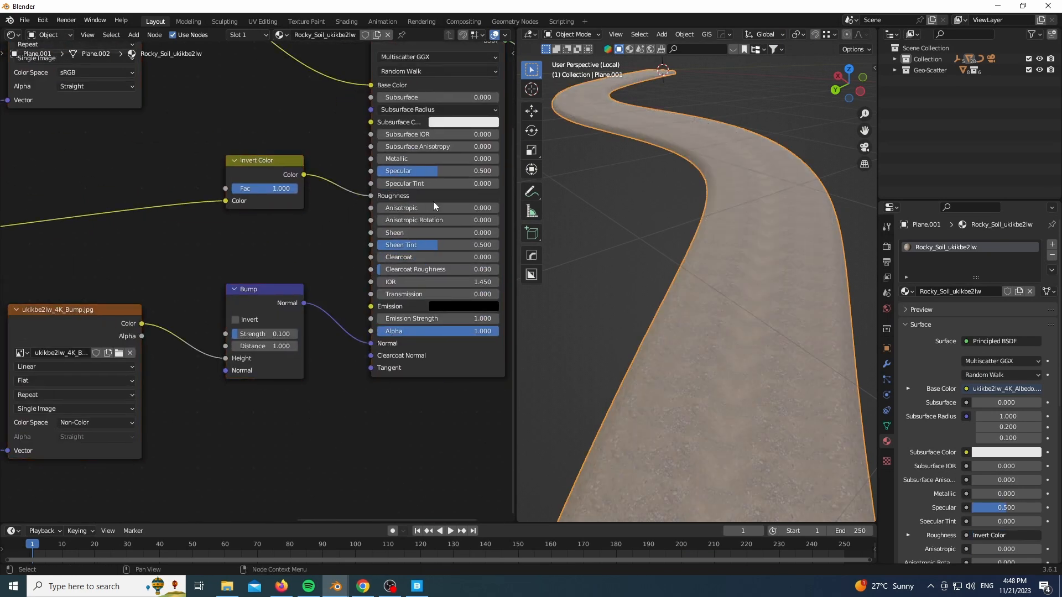
scroll(788, 446, "up", 10)
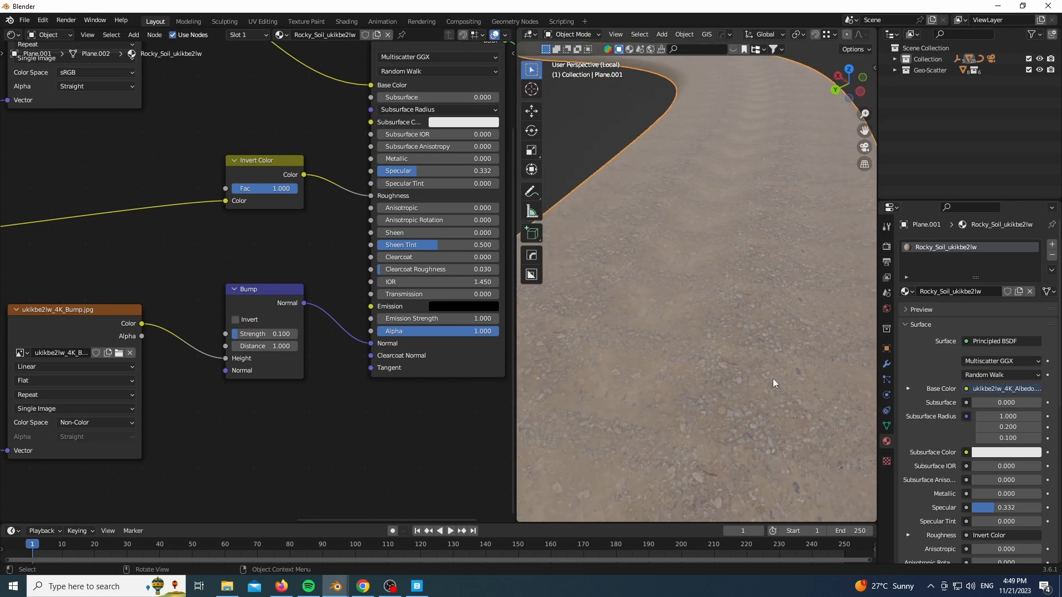
Apply smooth shading to the road and check its surface through the camera
key("KP_0")
scroll(757, 268, "up", 6)
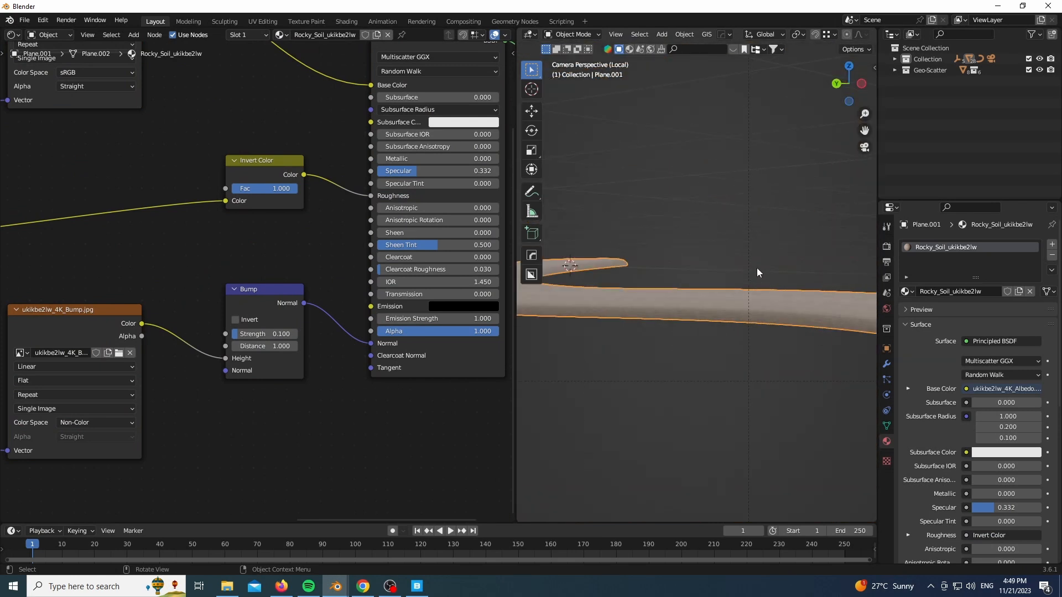
right_click(774, 359)
left_click(752, 337)
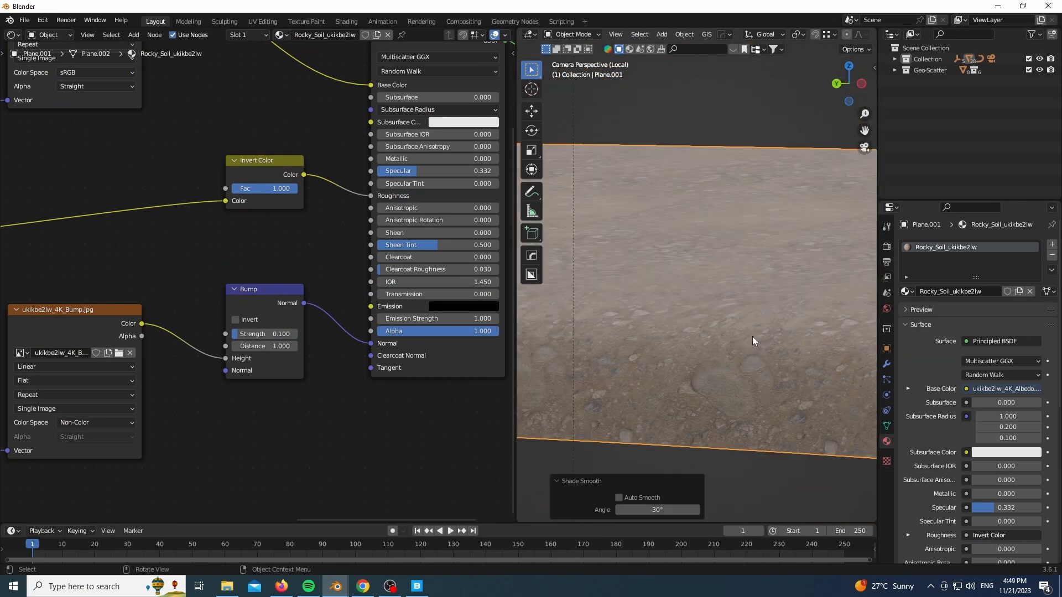
scroll(752, 337, "down", 6)
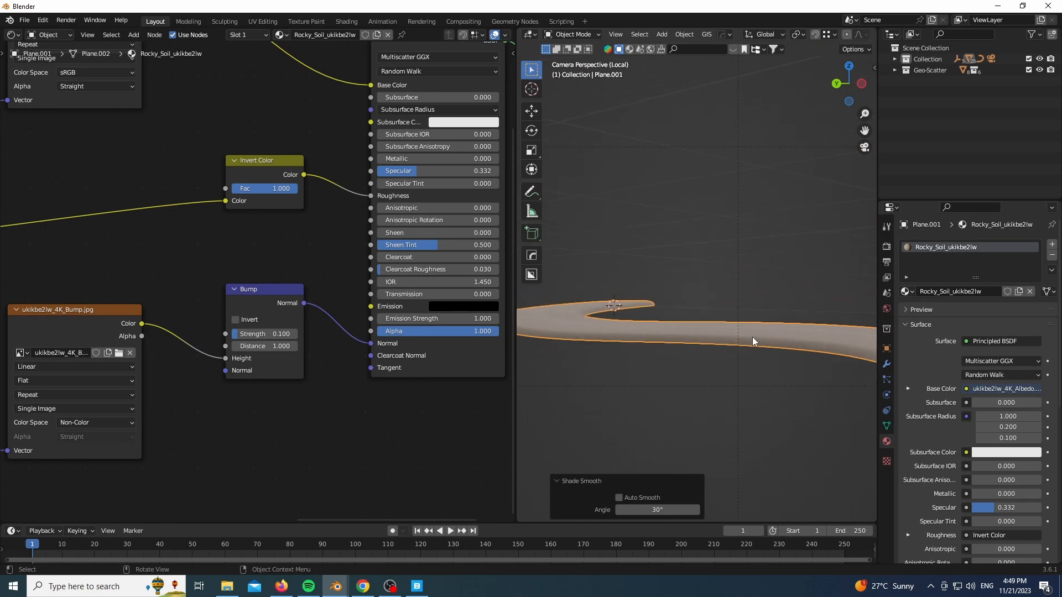
scroll(672, 317, "up", 5)
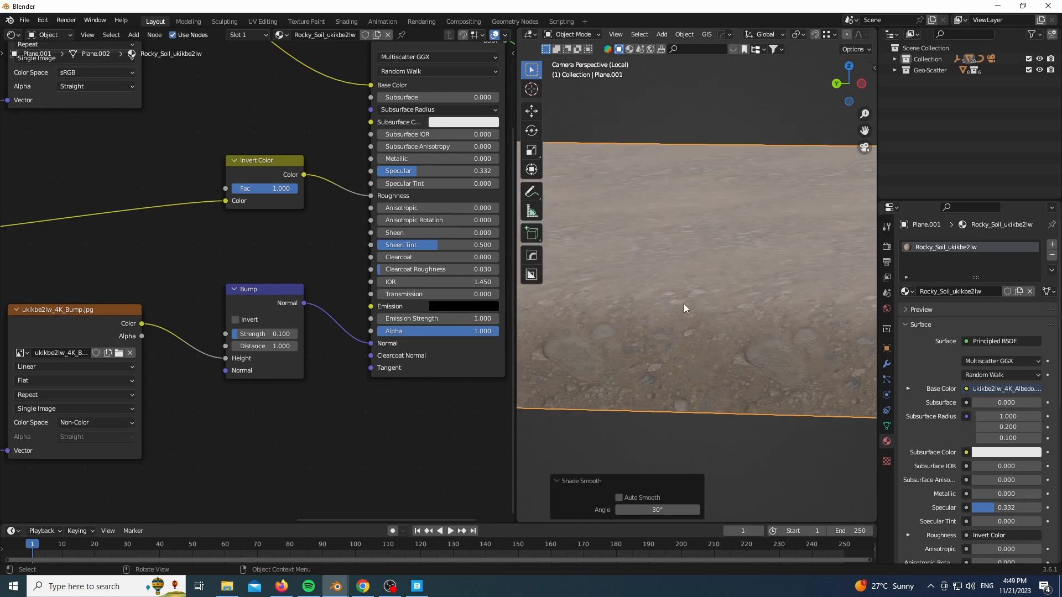
scroll(684, 303, "down", 3)
Apply the road's Mirror, Array and Curve modifiers, keeping only Subdivision
left_click(887, 364)
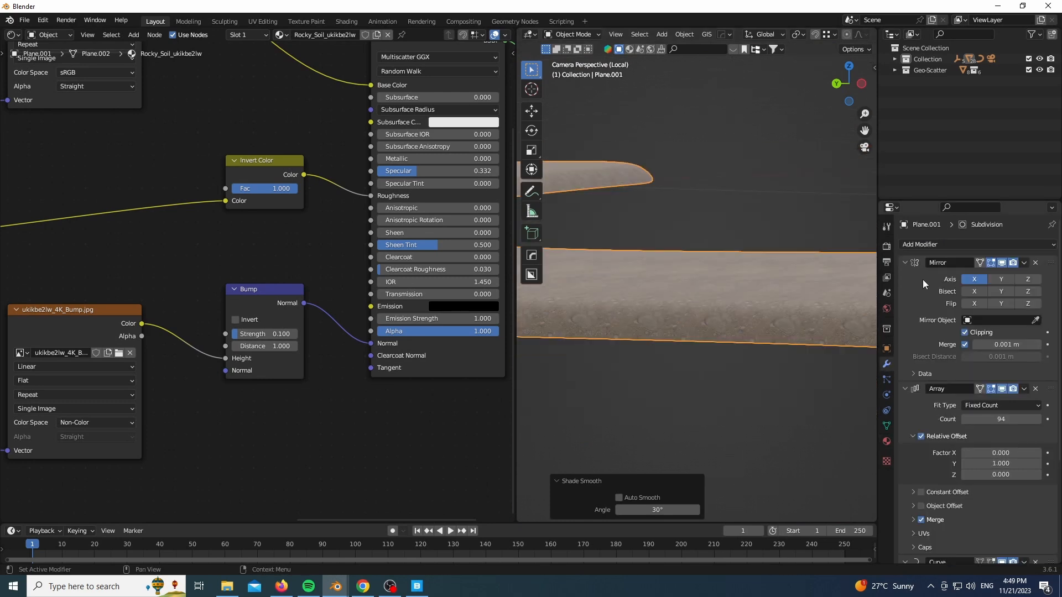
key("ctrl+a")
key("ctrl+a")
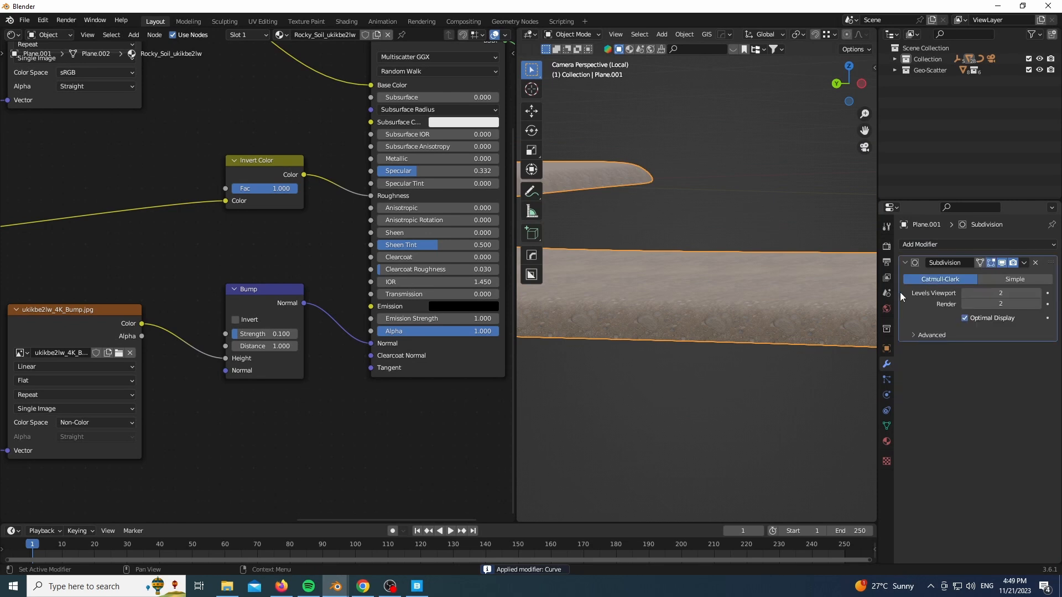
Unwrap the UVs of the whole road mesh in Edit Mode
key("Tab")
key("u")
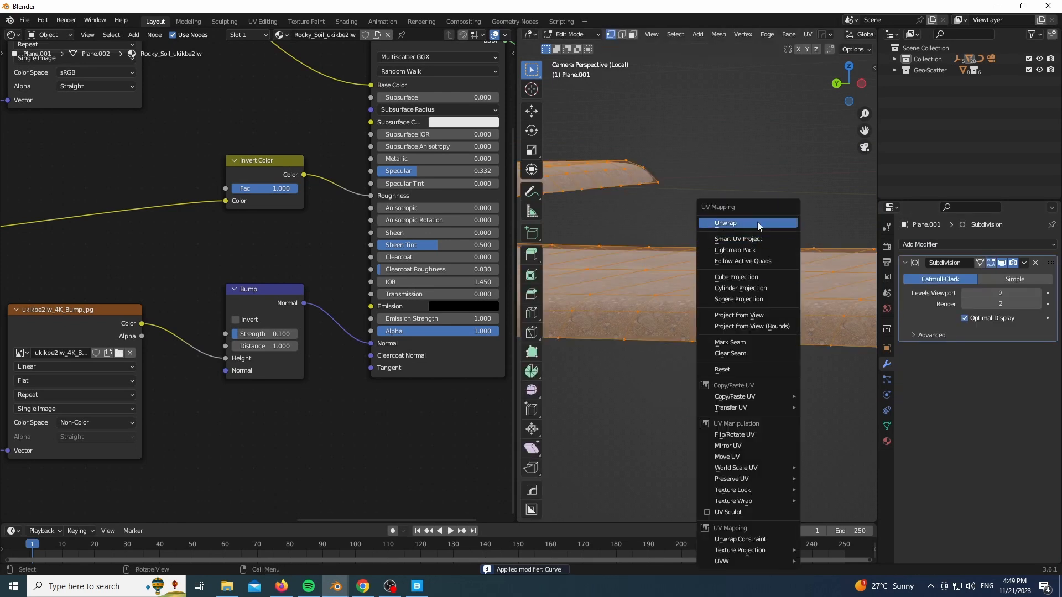
left_click(758, 221)
Split the node editor area and turn the upper part into a UV editor showing the road's UVs
left_click_drag(3, 31, 5, 260)
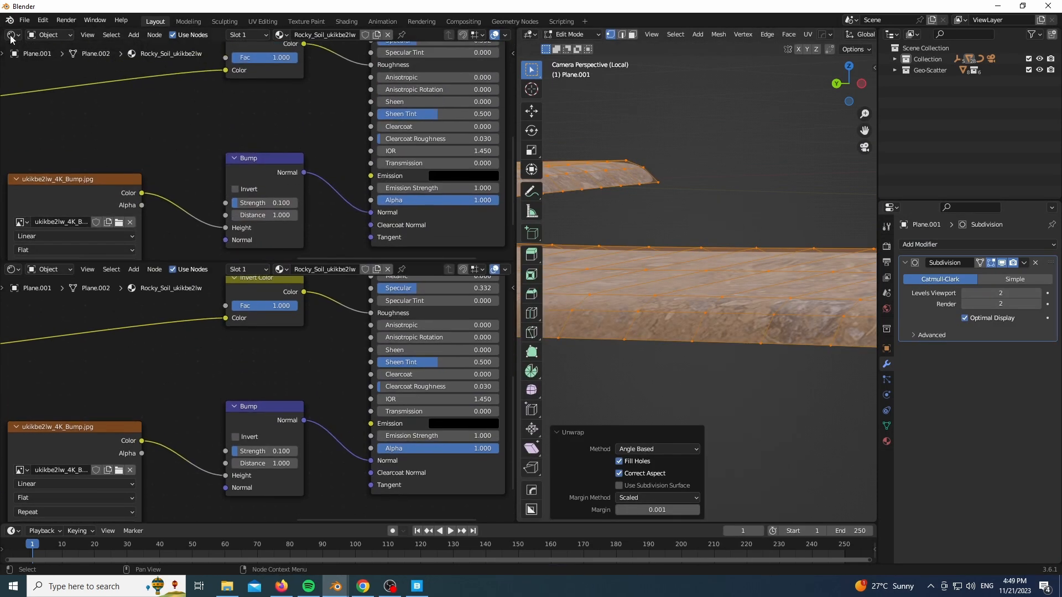
left_click(14, 34)
left_click(36, 92)
scroll(247, 166, "up", 10)
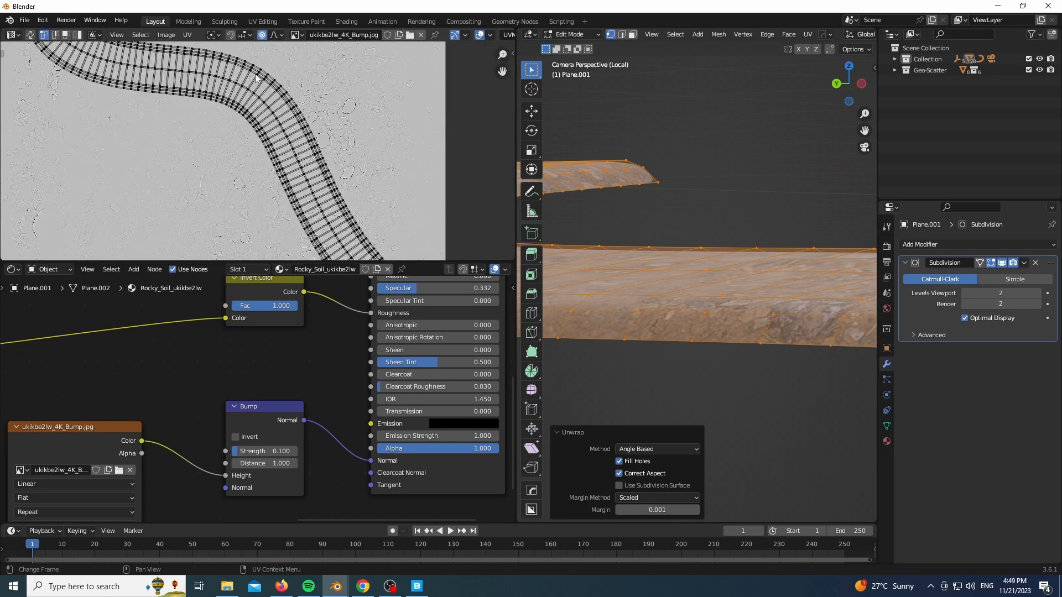
Rotate the road's entire UV layout by 45°
type("r90")
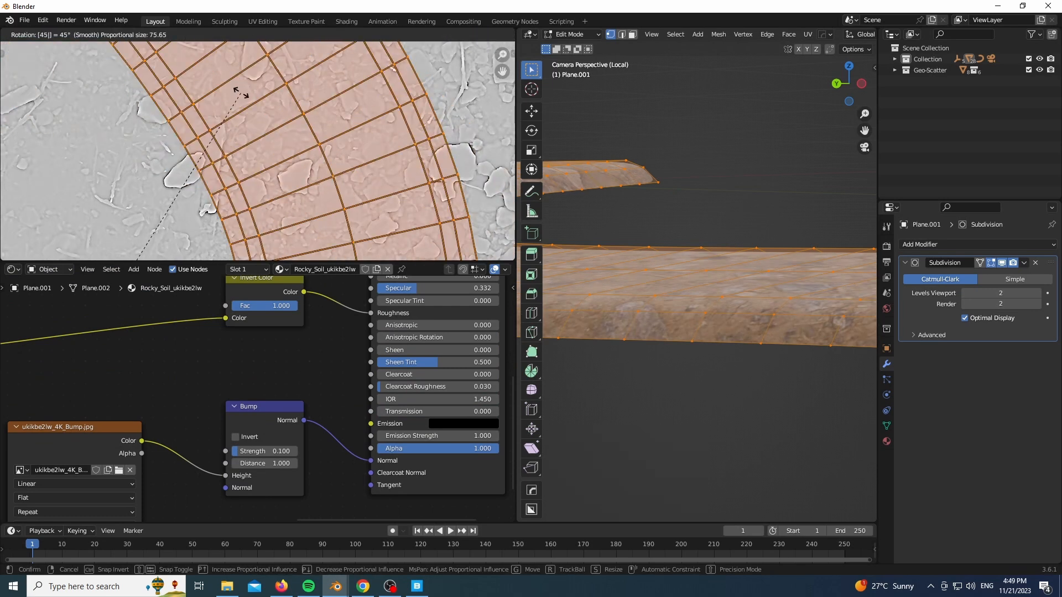
key("Return")
scroll(268, 130, "down", 7)
scroll(267, 133, "up", 8)
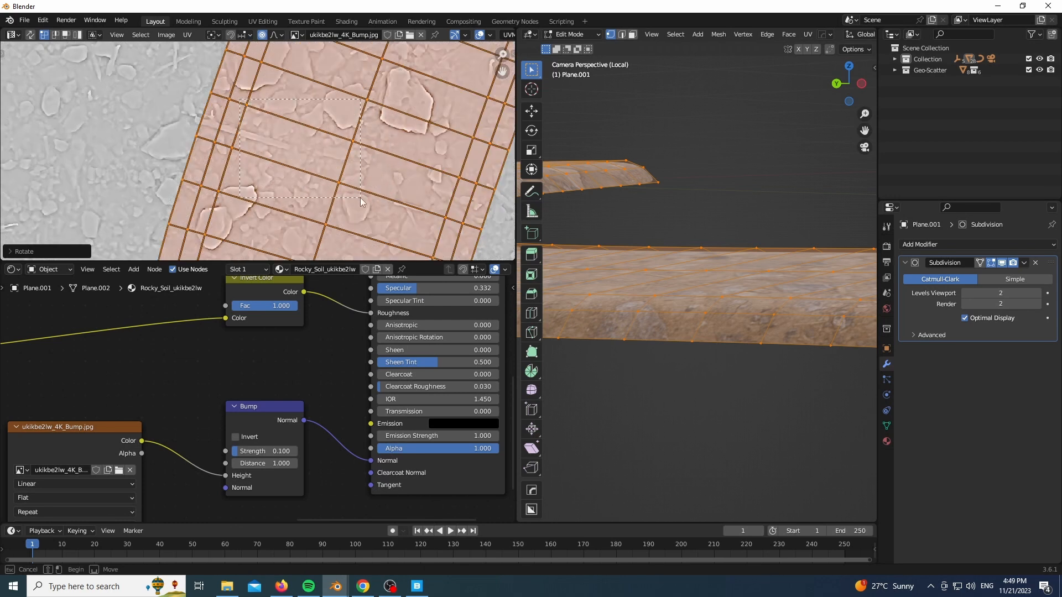
Align two neighbouring UV vertices on the road strip's inner edge line vertically by scaling them to 0 on X
left_click_drag(360, 198, 360, 198)
left_click(231, 145, "shift")
left_click(233, 144)
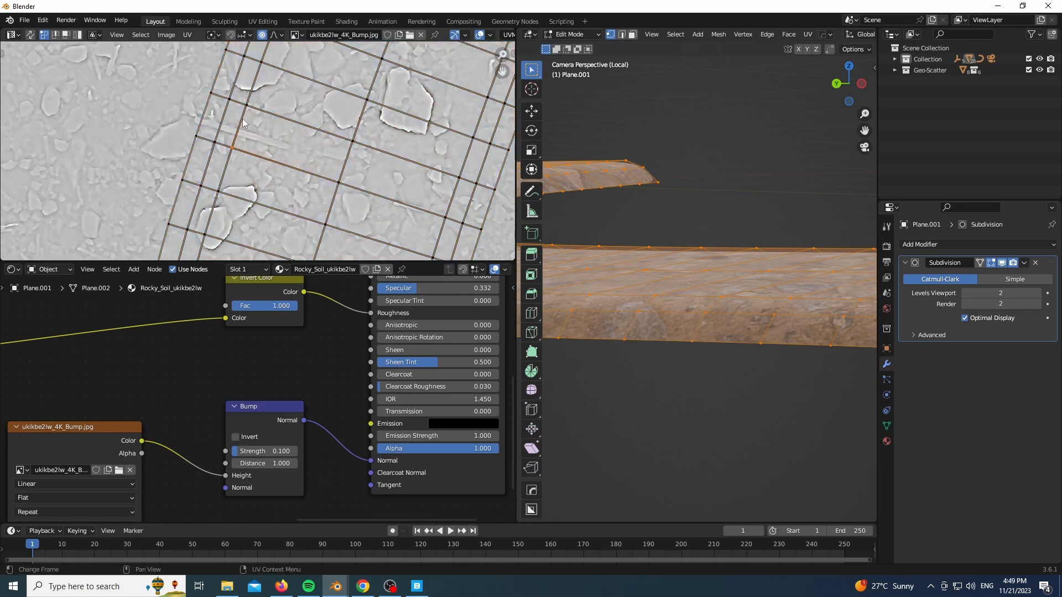
type("sx0")
right_click(322, 114)
type("sx0")
key("Return")
Align the matching two UV vertices on the road's centre line vertically by scaling them to 0 on X
left_click(357, 164)
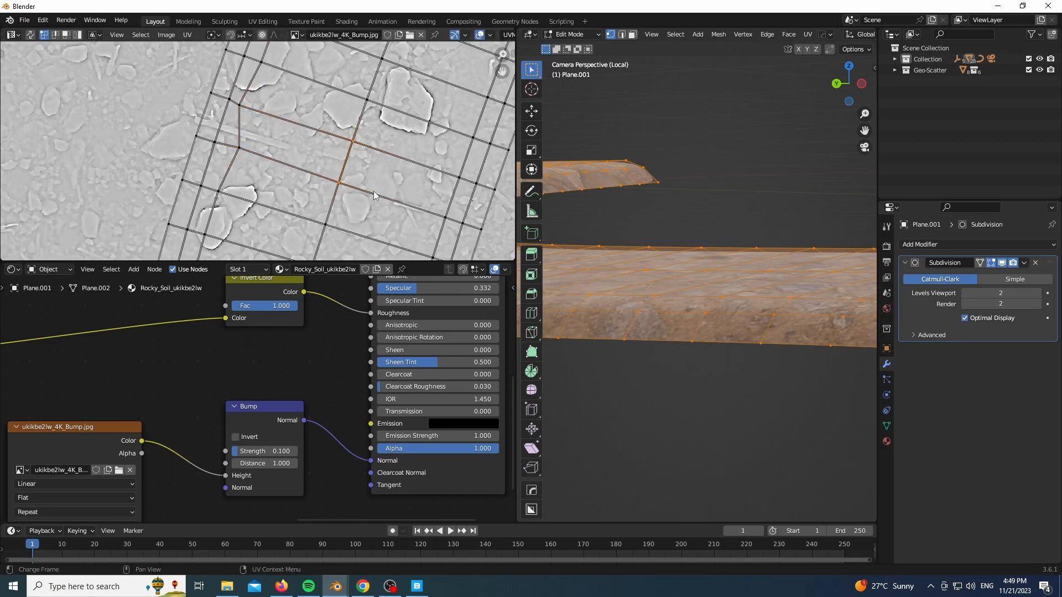
type("sx0")
key("Return")
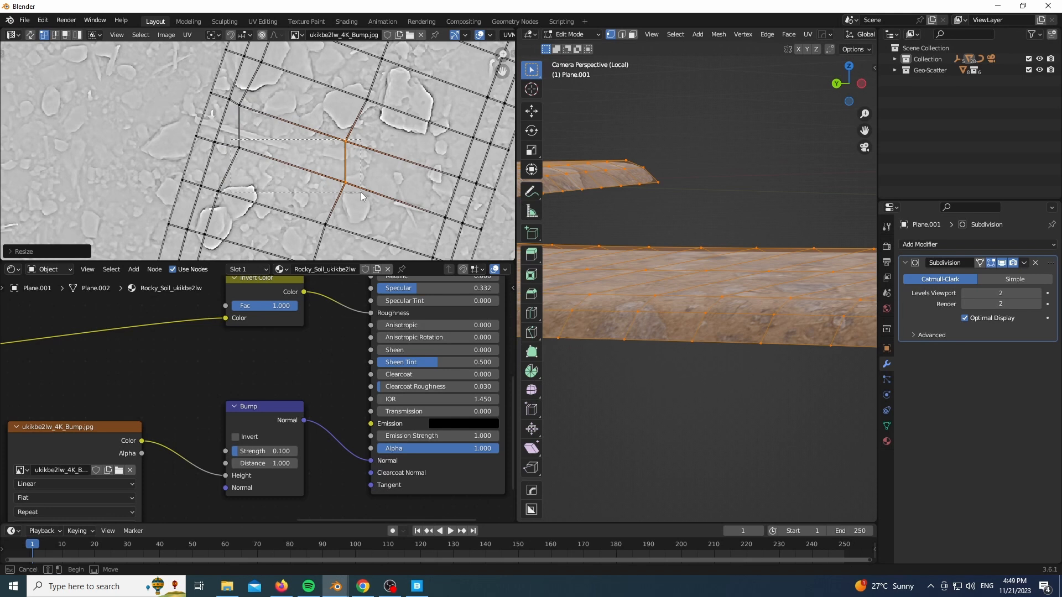
Level the lower and upper vertex pairs of the road's UV quad by scaling each pair to 0 on Y
left_click_drag(332, 186, 325, 174)
type("s")
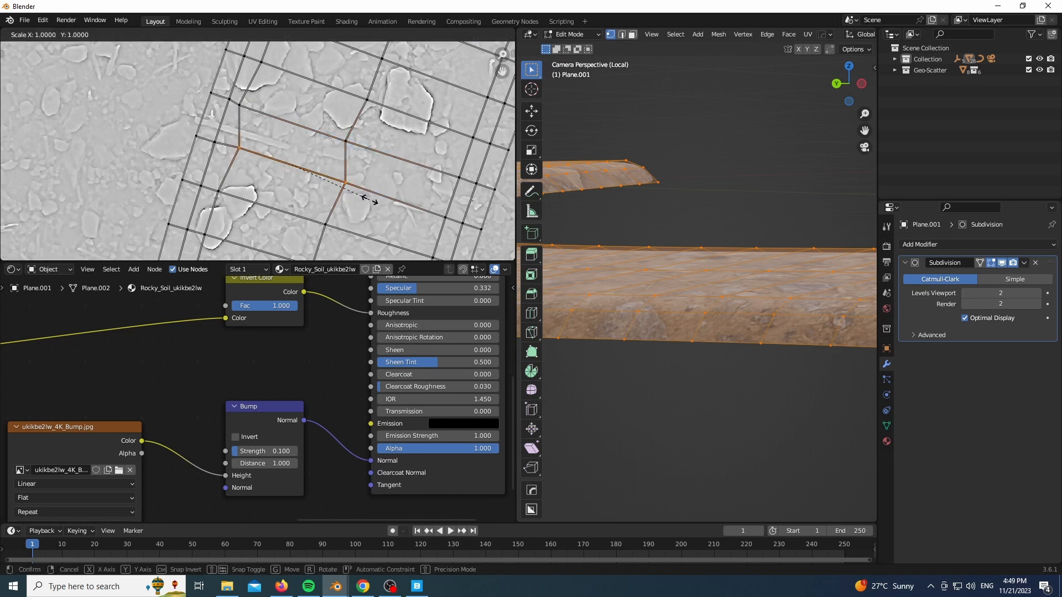
type("y0")
key("Return")
left_click(358, 148)
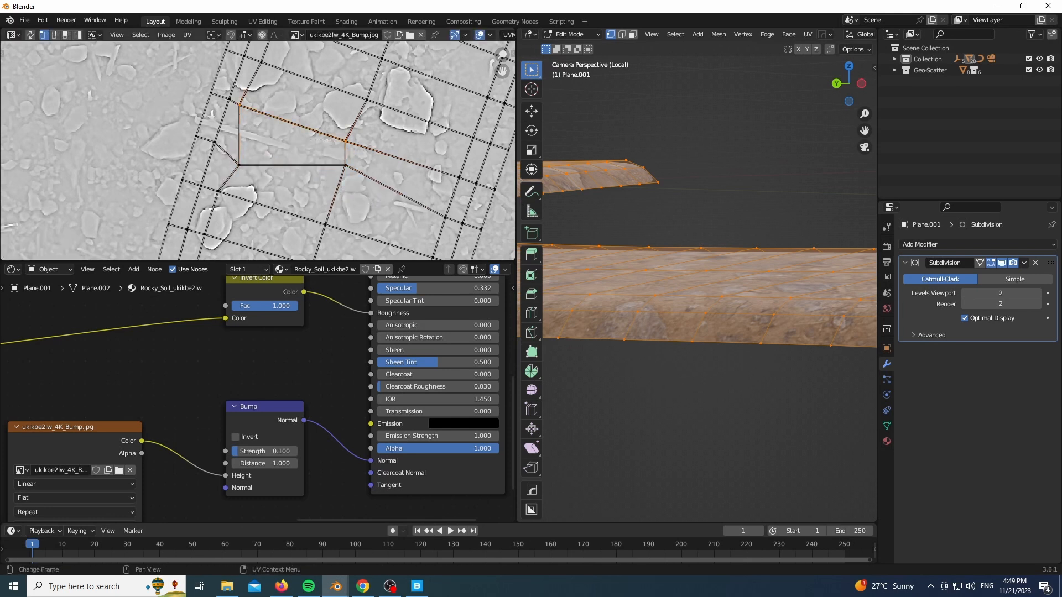
type("sy0")
key("Return")
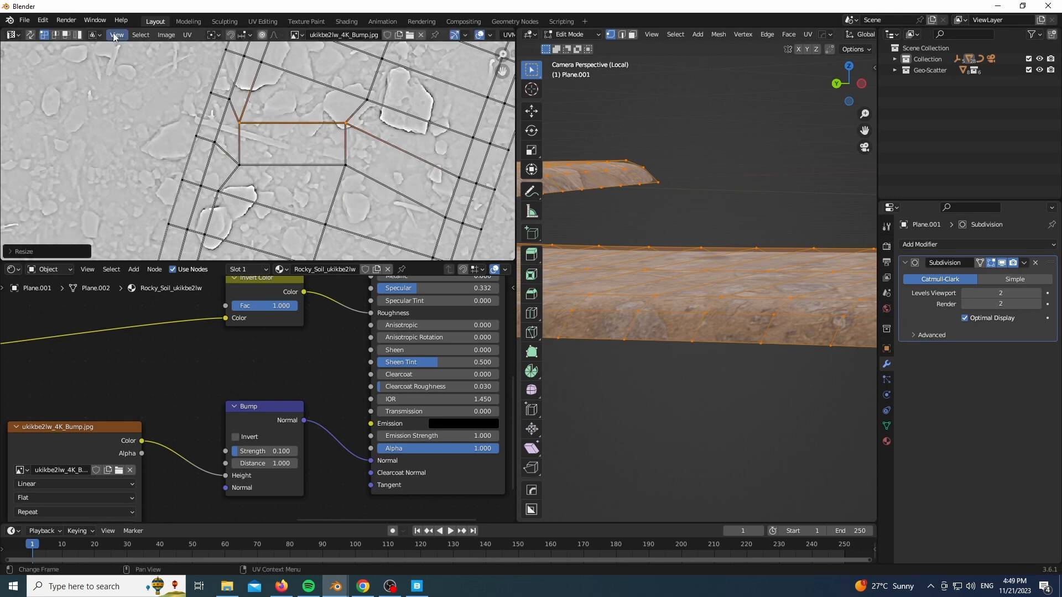
Select the straightened quad as the active UV face and run Follow Active Quads with Length Average
left_click(65, 35)
left_click(288, 138)
key("F3")
type("f")
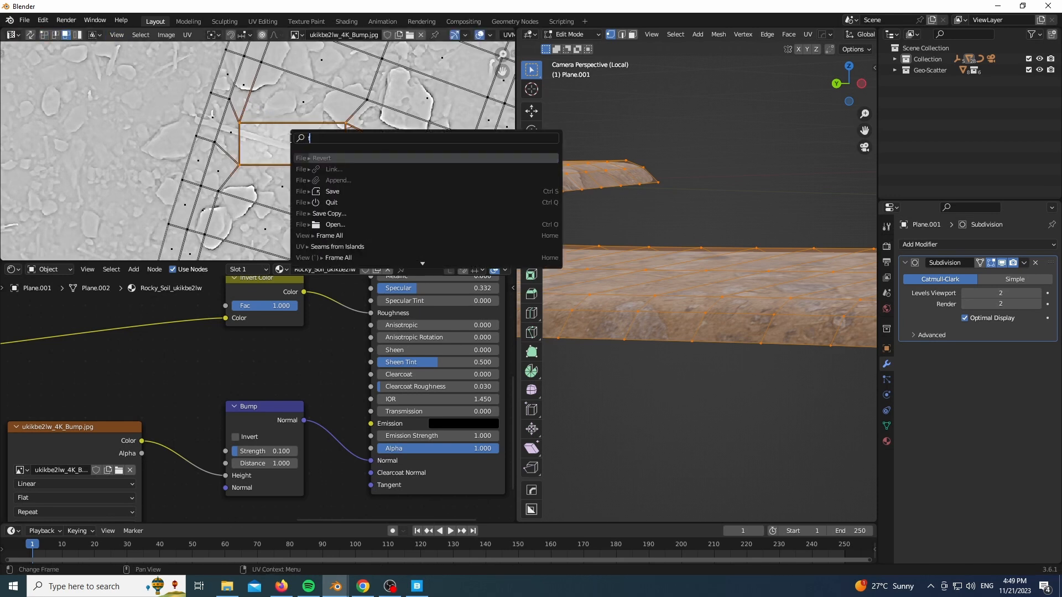
type("ollo")
left_click(375, 159)
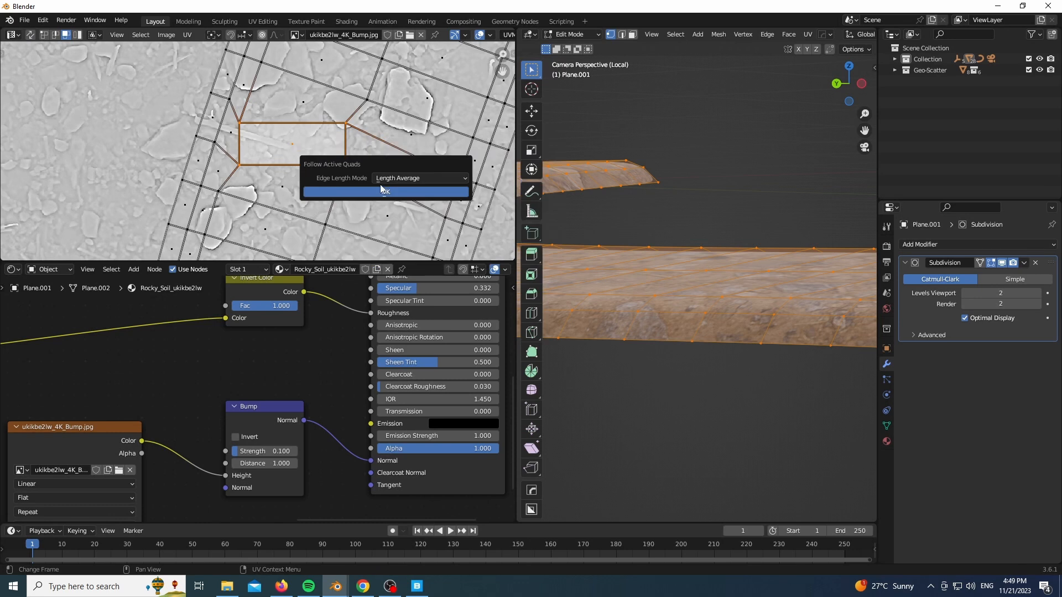
left_click(363, 191)
Scale up the road's entire UV strip to about the texture image's width, reposition it over the image and leave Edit Mode
scroll(283, 166, "down", 2)
scroll(283, 166, "down", 4)
key("a")
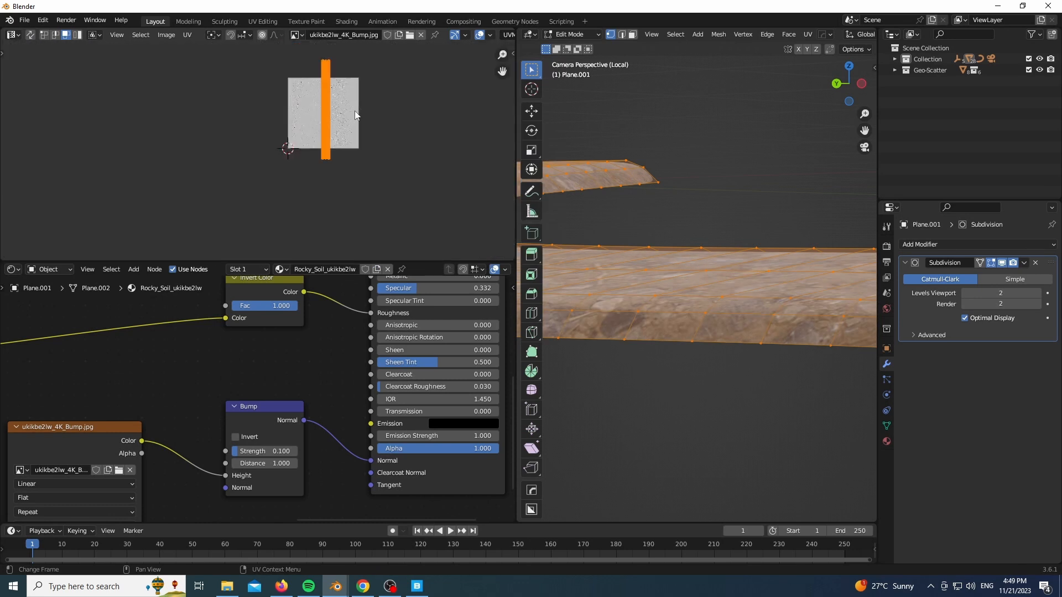
key("s")
left_click(424, 102)
key("g")
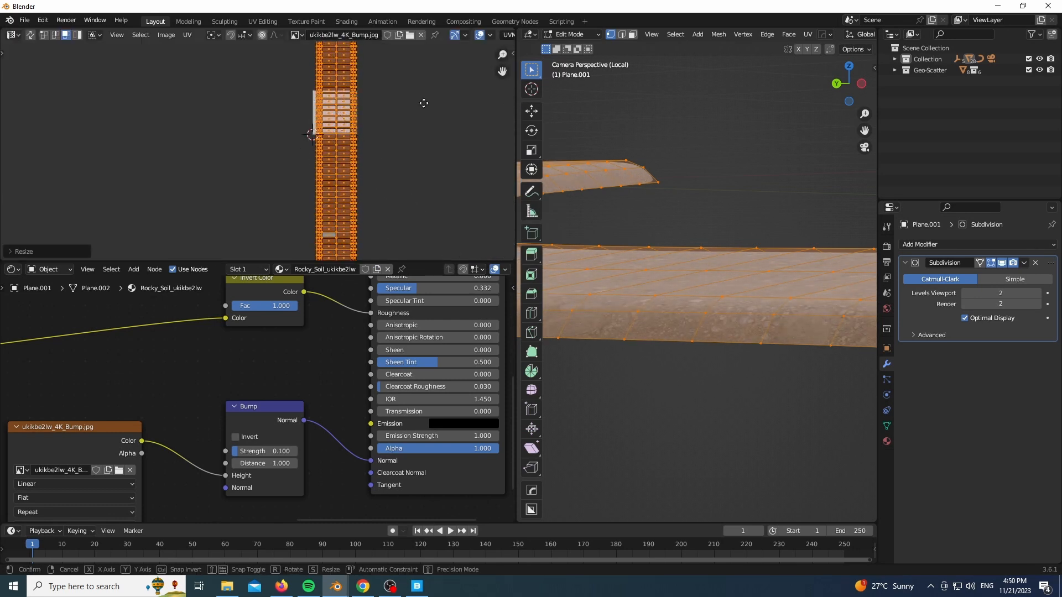
left_click(402, 98)
key("Tab")
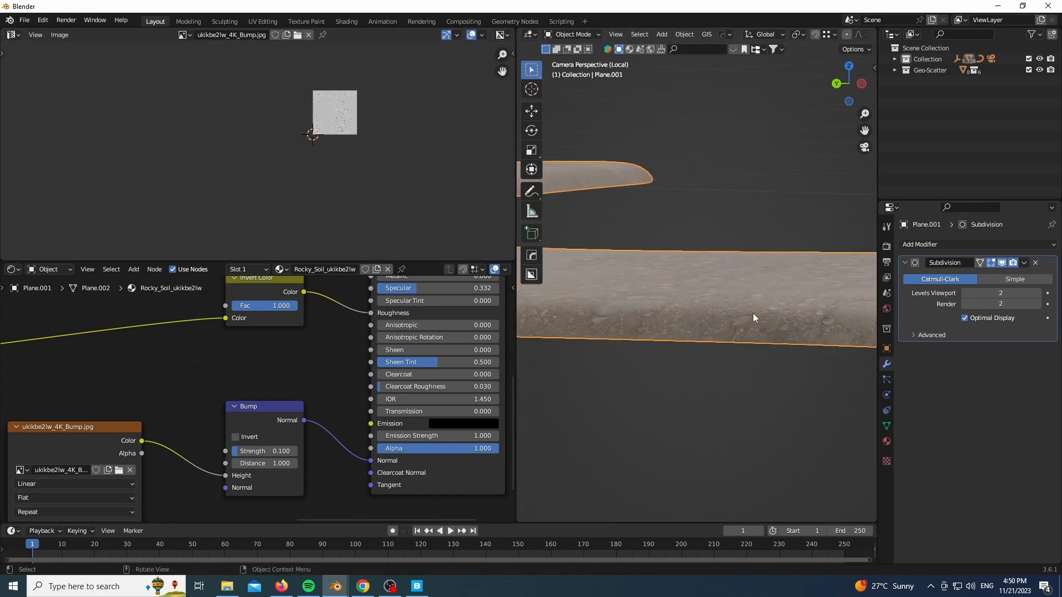
Set the road's Subdivision modifier levels to 4 for the viewport and 5 for rendering
middle_click_drag(332, 343, 368, 387)
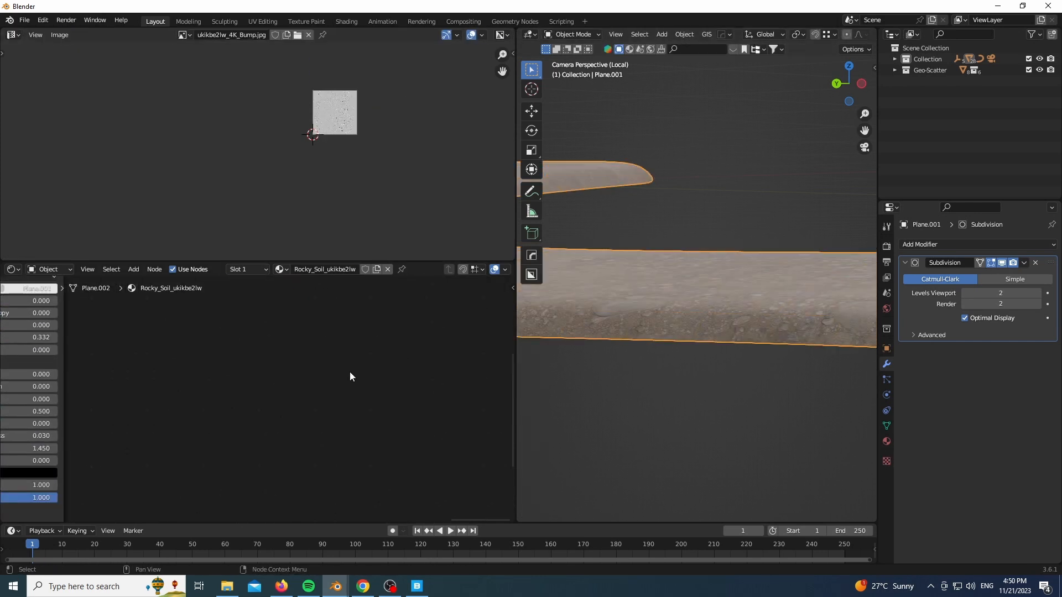
scroll(347, 366, "down", 6)
scroll(347, 364, "up", 3)
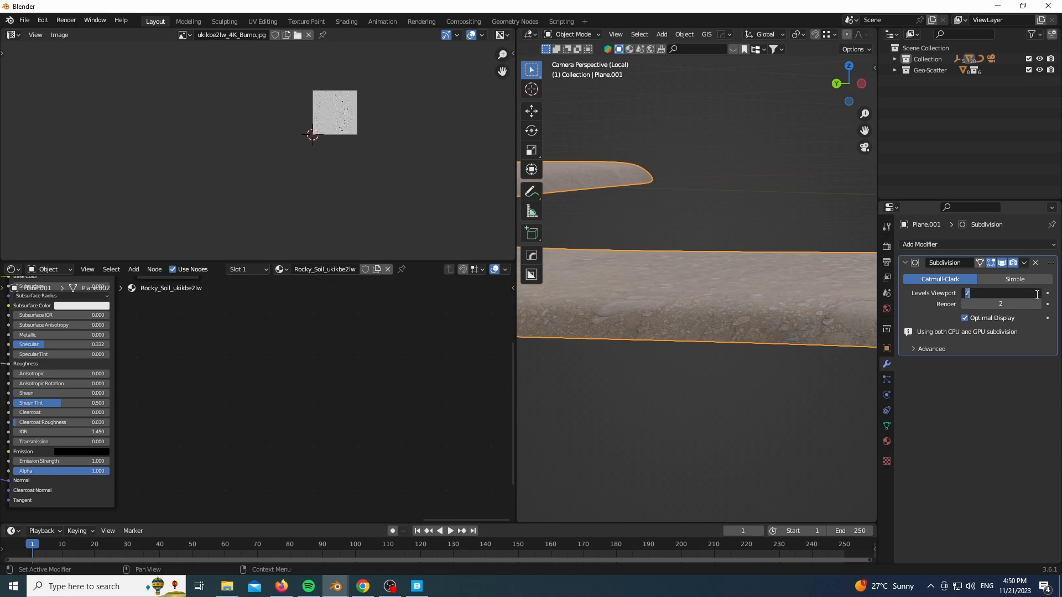
scroll(761, 324, "up", 3)
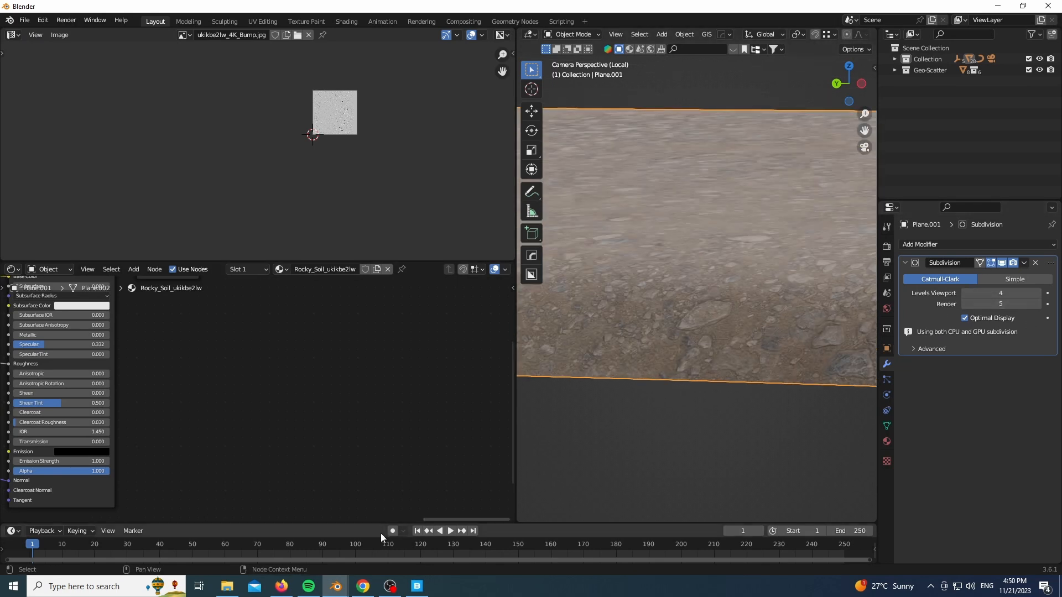
Switch to Quixel Bridge, bring up the gravel_natural_ukikbe2lw folder with the Rocky Soil Ground texture files, and return to Blender
left_click(417, 587)
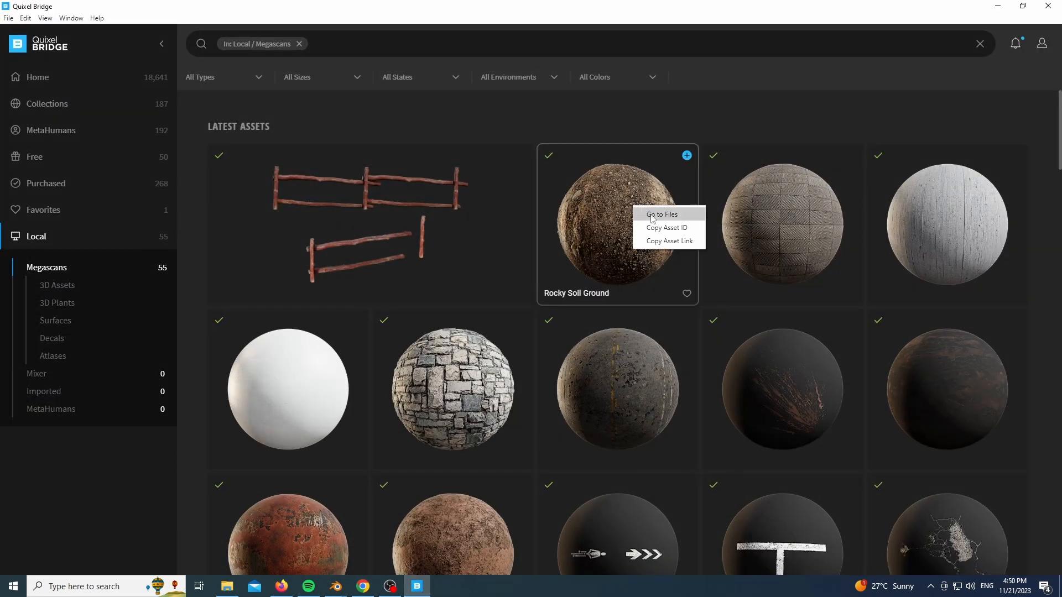
mouse_move(227, 586)
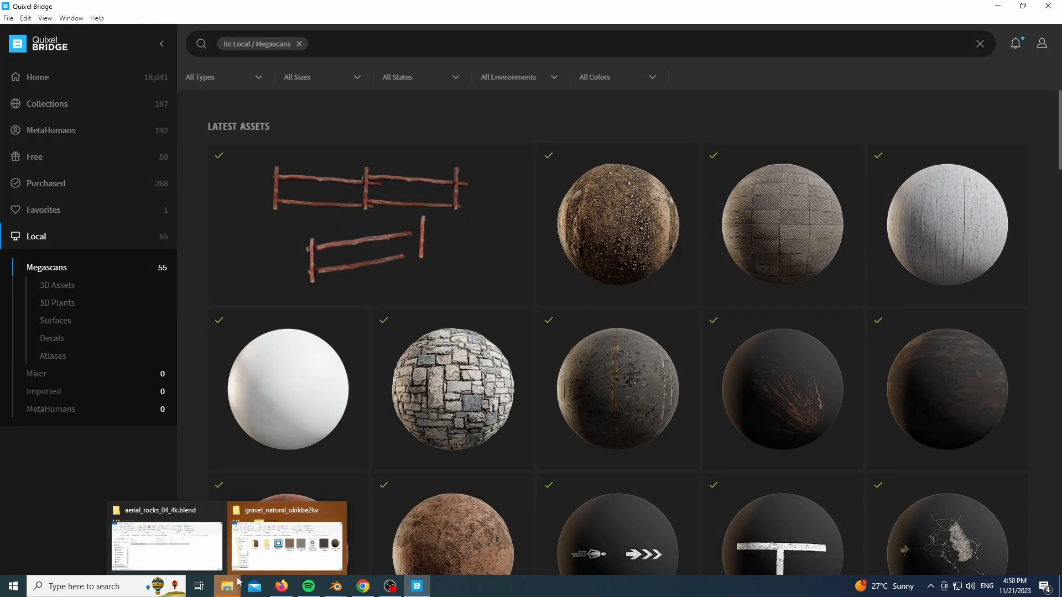
left_click(270, 553)
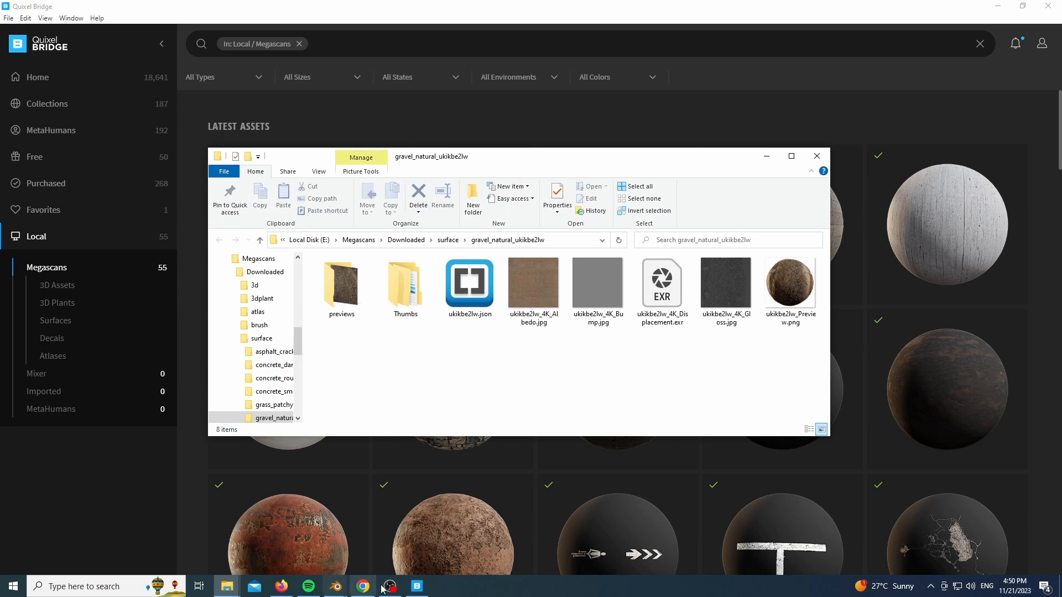
mouse_move(338, 587)
left_click(270, 538)
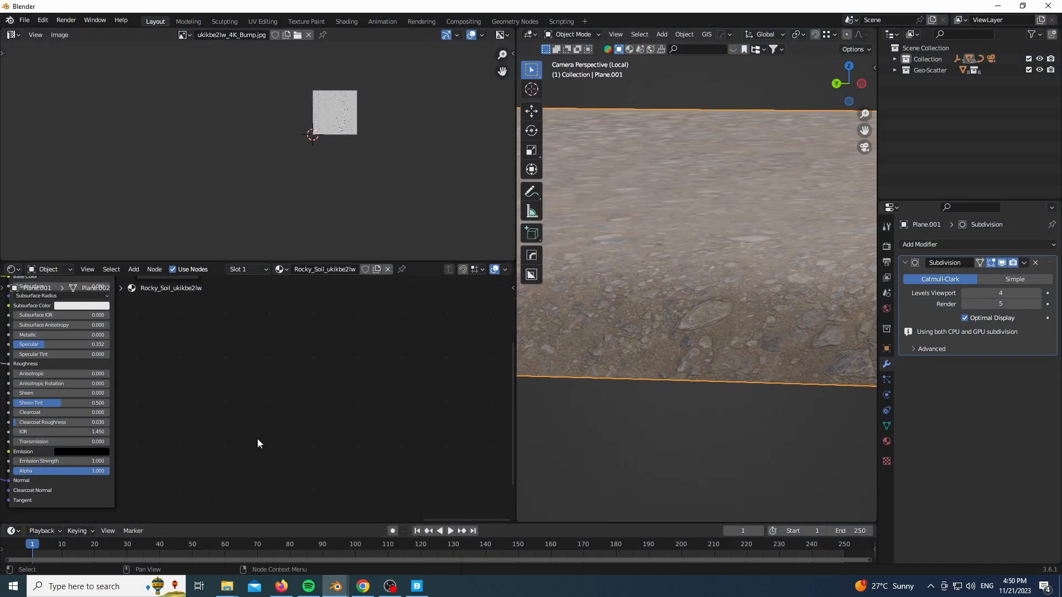
Add a Displace modifier to the road with a new image texture using ukikbe2lw_4K_Displacement.exr
middle_click_drag(409, 364, 339, 390)
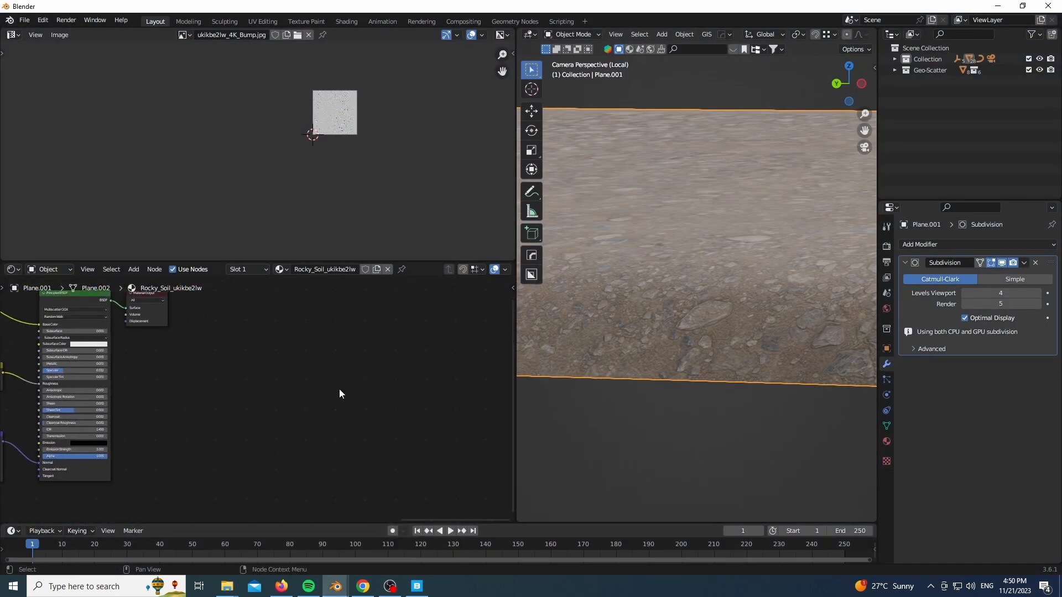
left_click(887, 442)
left_click(887, 365)
left_click(940, 244)
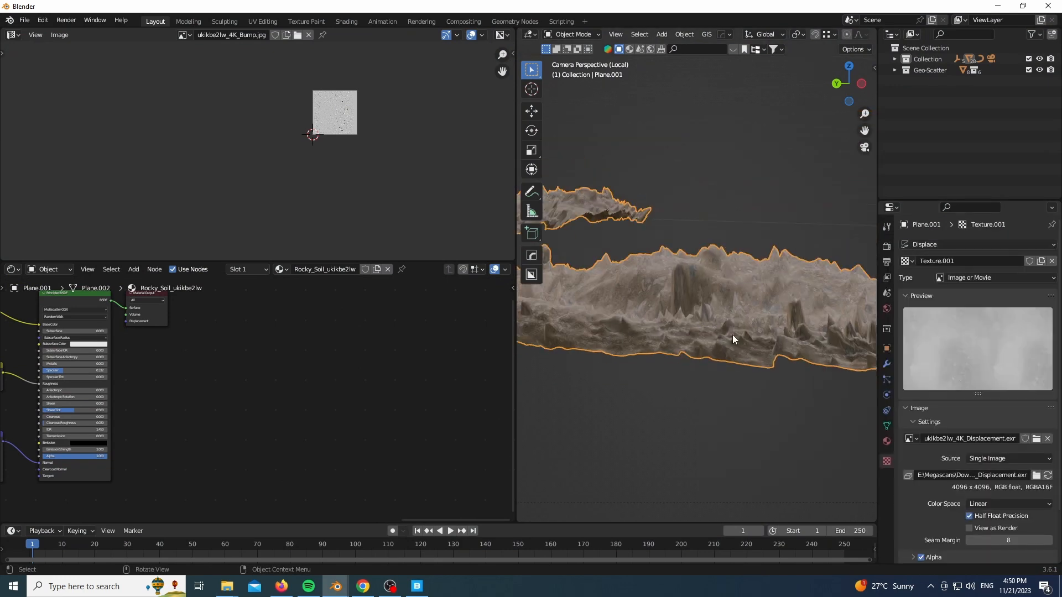
Set the road's viewport subdivision level to 5 and the Displace strength to 0.070
left_click(888, 364)
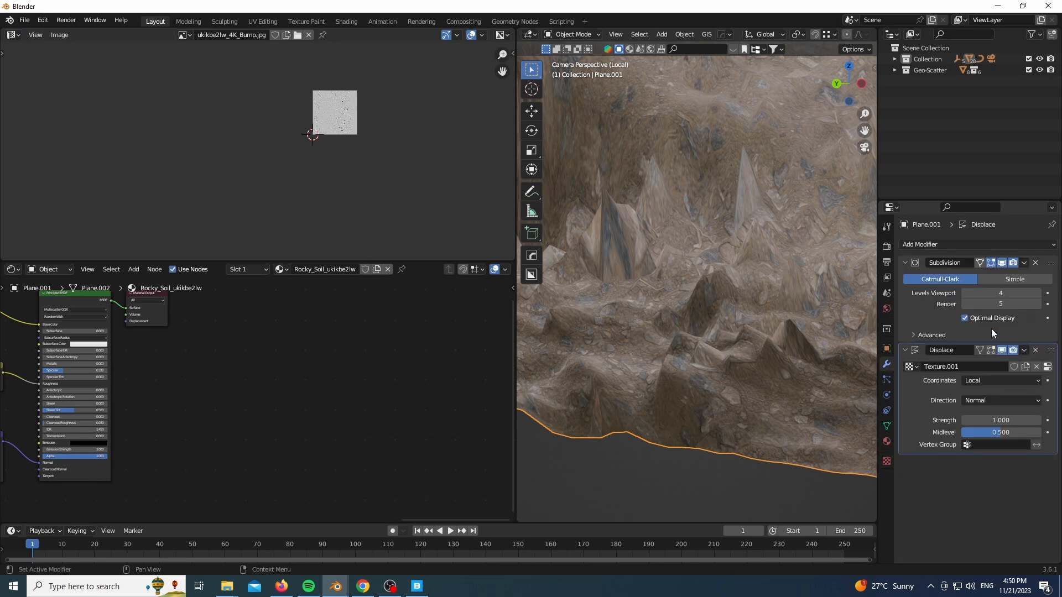
left_click(1041, 297)
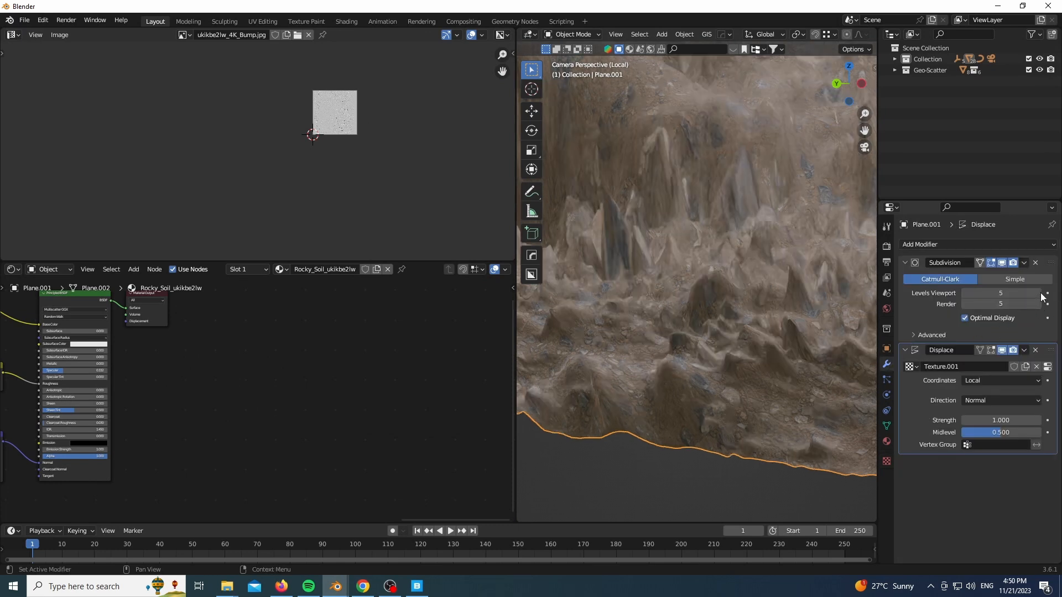
mouse_move(991, 416)
left_mouse_down()
mouse_move(965, 419)
mouse_move(996, 420)
left_mouse_up()
Show the 3D view enlarged in rendered shading and set the Displace modifier's coordinates to UV
key("ctrl+space")
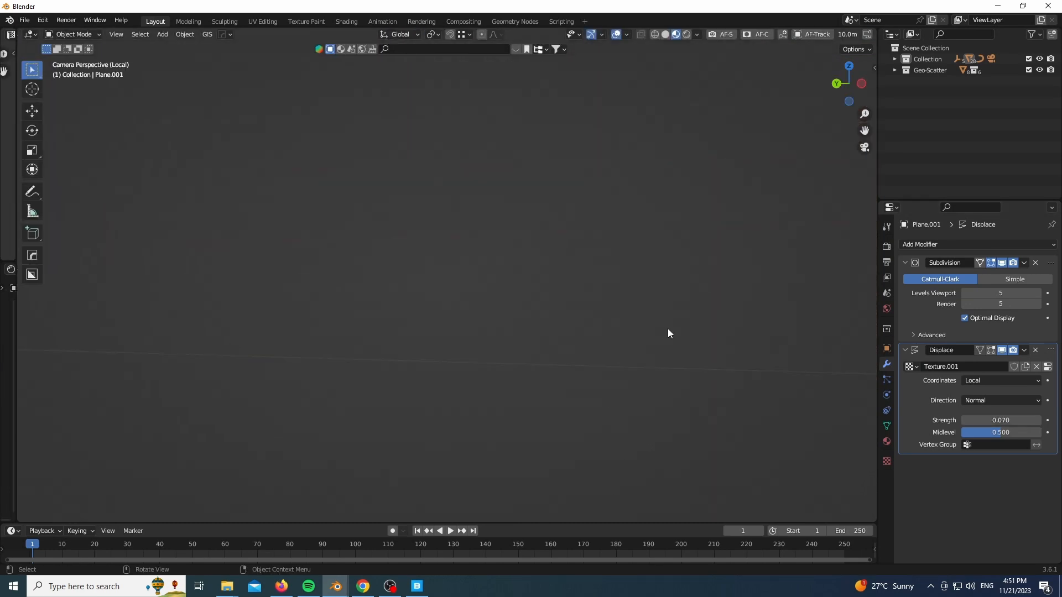
key("z")
left_click(498, 355)
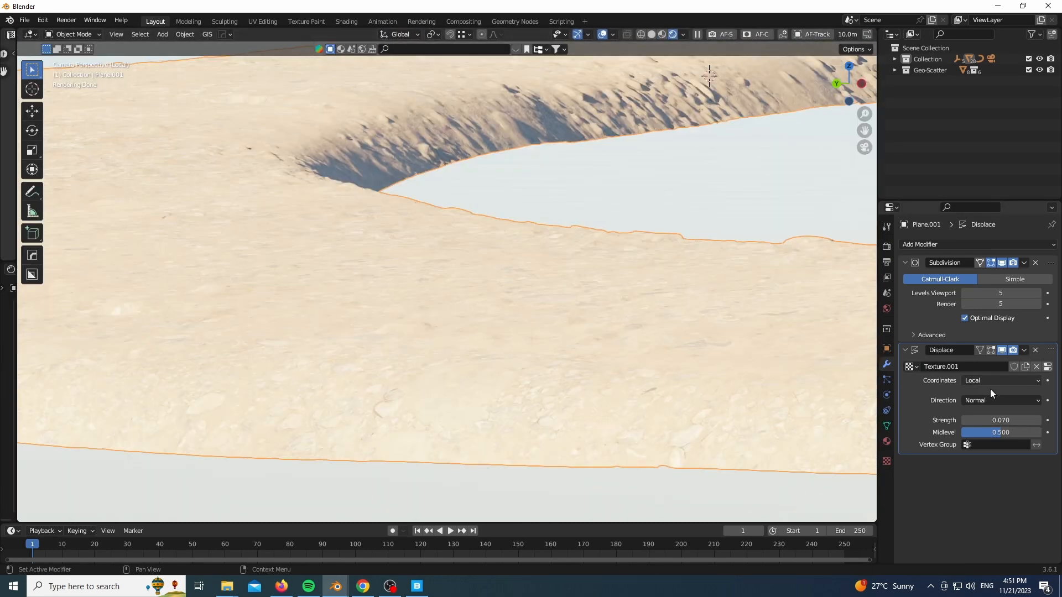
left_click(972, 429)
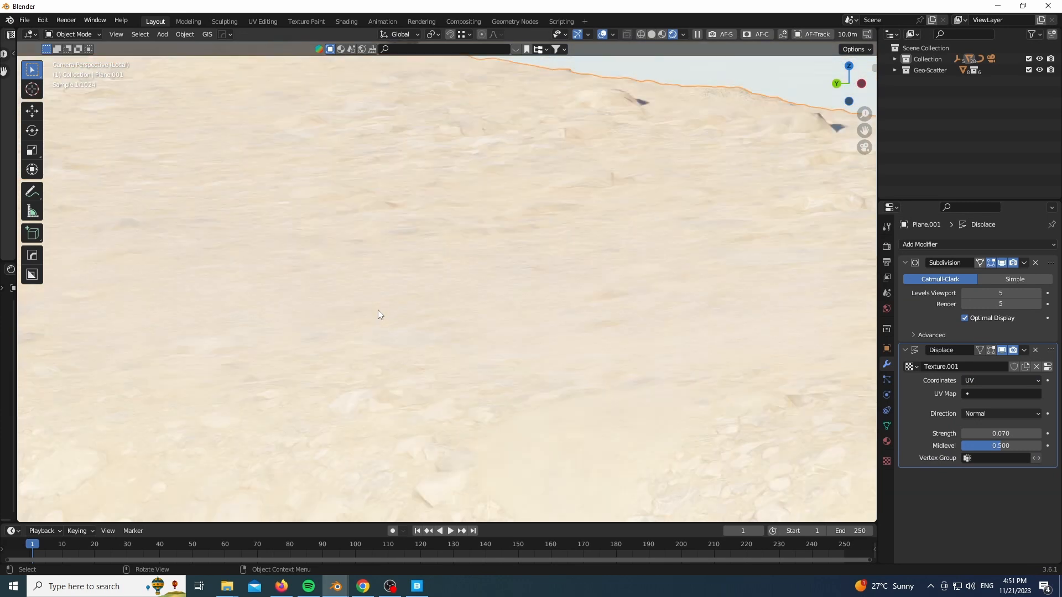
Turn on the scene statistics overlay and leave the road's local view to show the whole scene
left_click(682, 35)
left_click(556, 126)
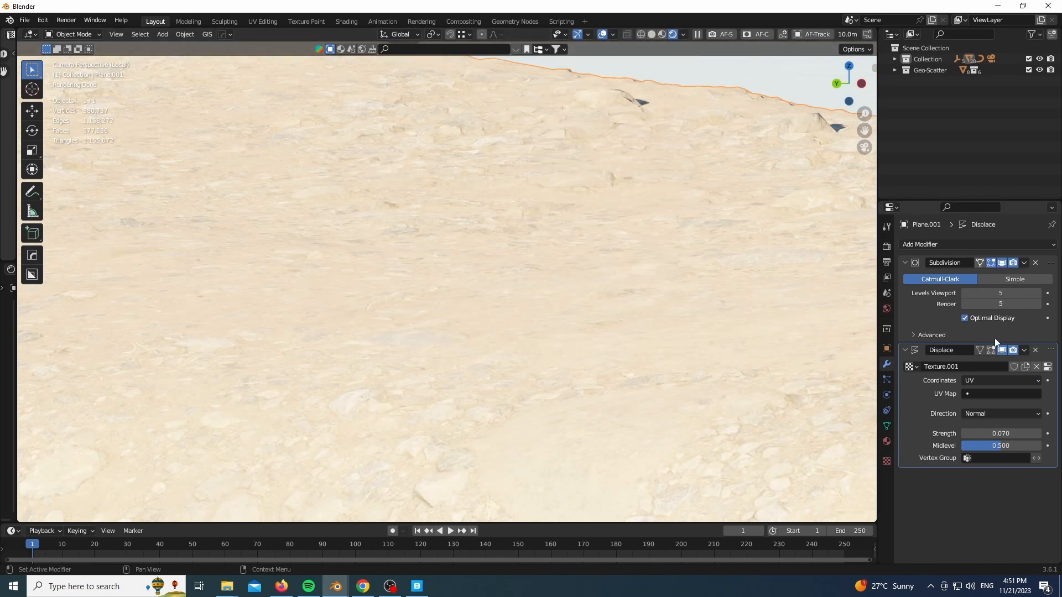
left_click(1001, 264)
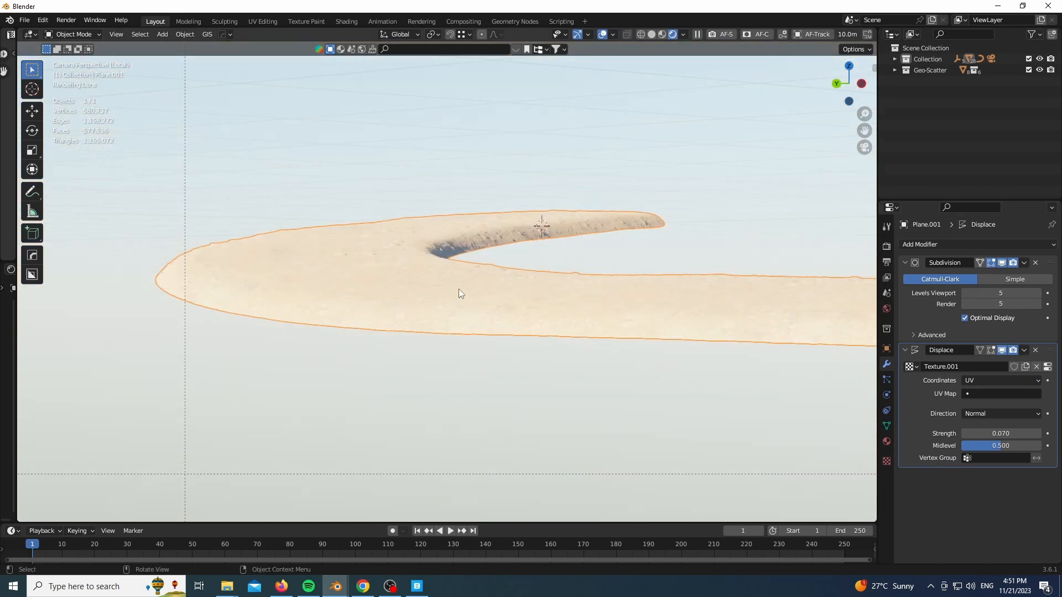
key("KP_Divide")
Add a plane mesh and move it horizontally to just outside the front corner of the forest terrain
middle_click_drag(478, 222, 345, 249)
key("shift+a")
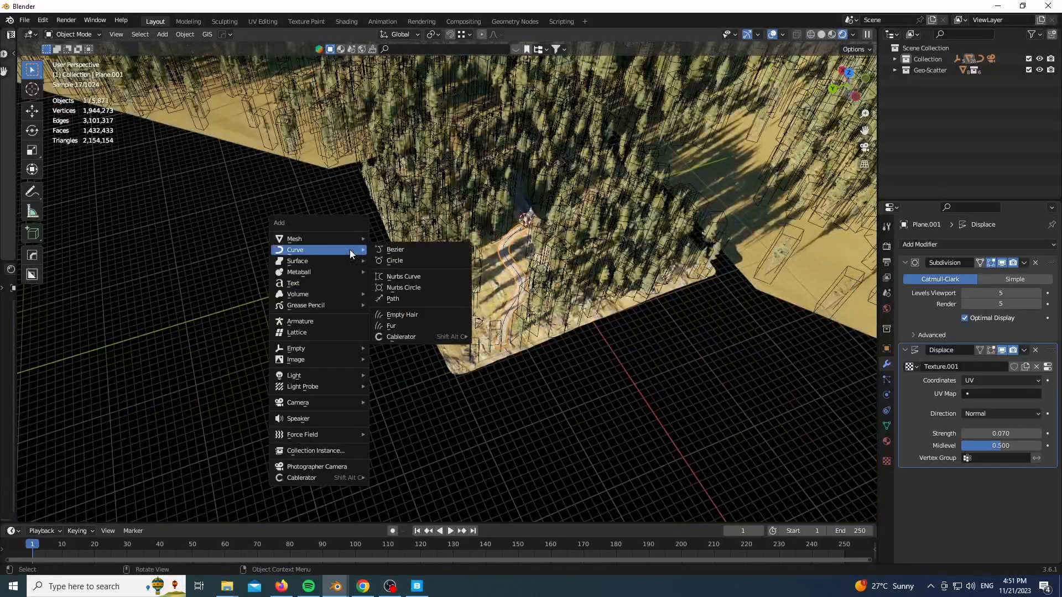
mouse_move(287, 244)
left_click(396, 241)
key("g")
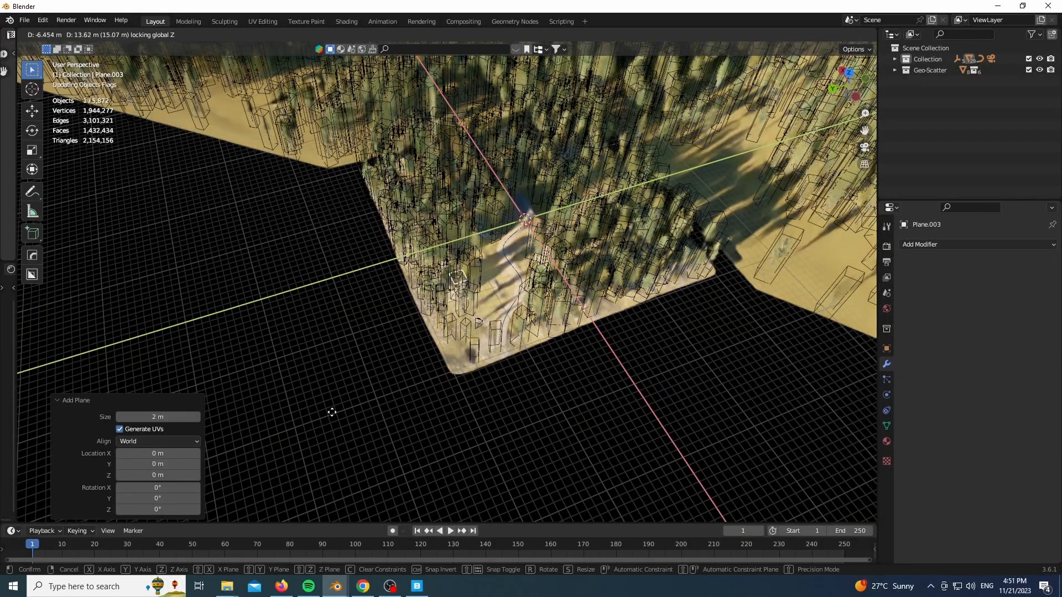
left_click(365, 421)
Stand the new plane upright by rotating it 90° around X and scale it up by about 8
key("r")
key("x")
key("9")
key("0")
key("Return")
key("s")
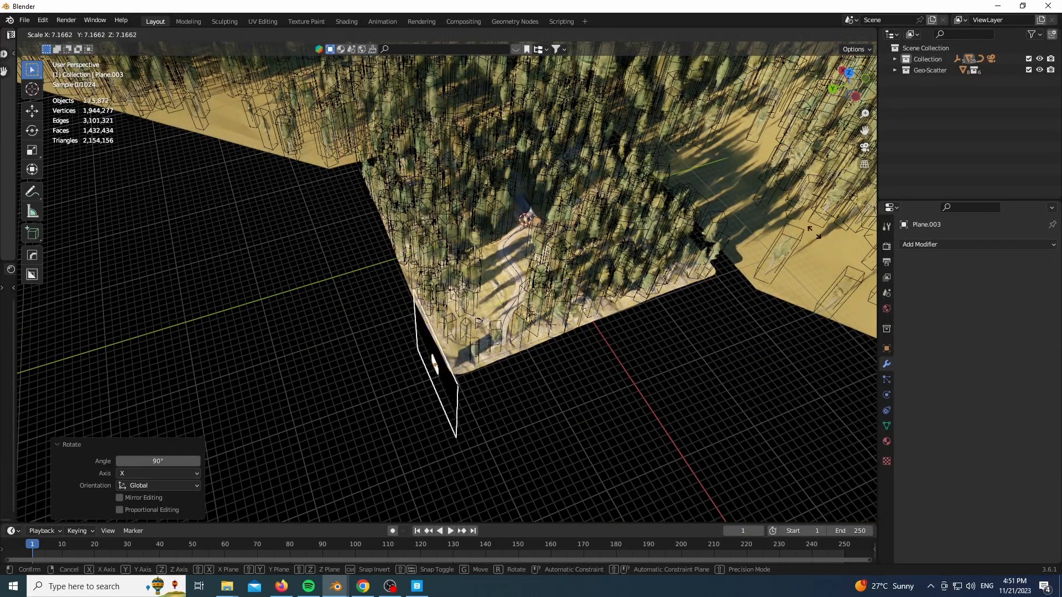
key("Return")
key("r")
key("z")
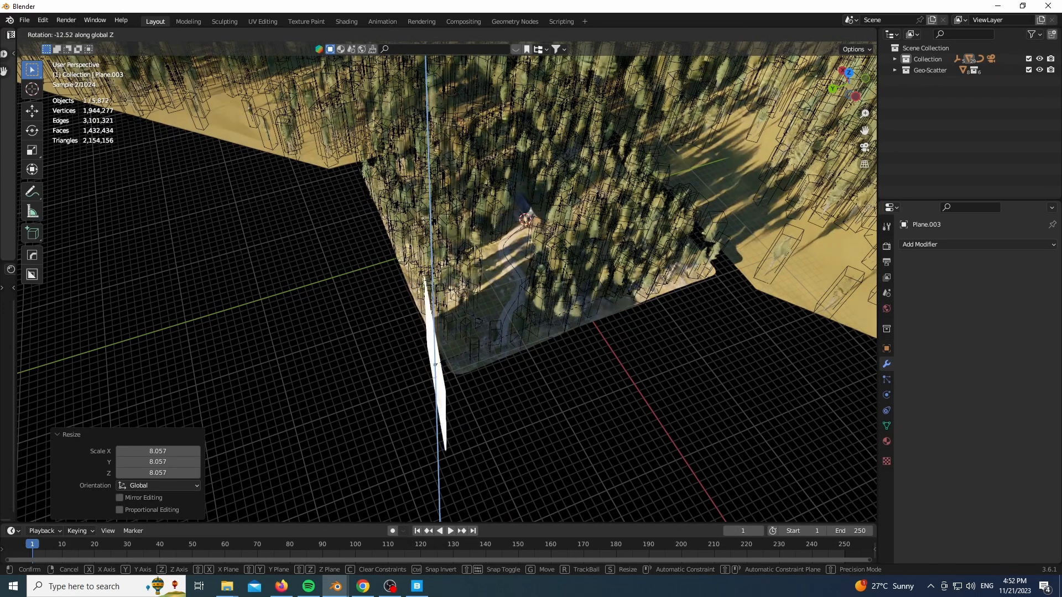
key("Escape")
Move the upright plane about 3.7 m on X and 3.6 m on Y, and rotate it about -37° around Z
key("g")
left_click(445, 354)
key("r")
key("z")
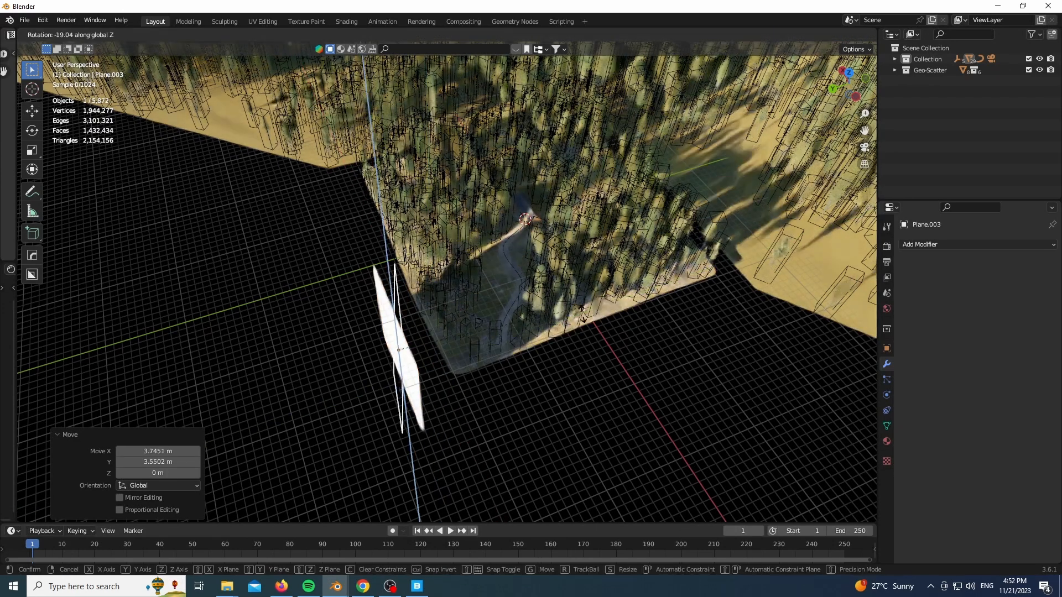
left_click(612, 337)
key("KP_0")
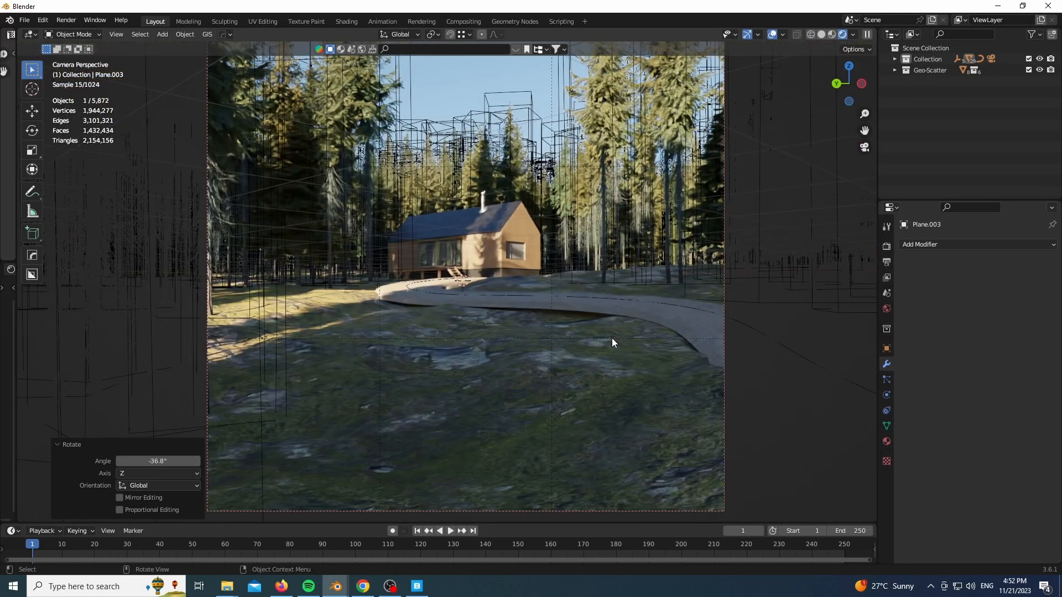
key("g")
key("shift+z")
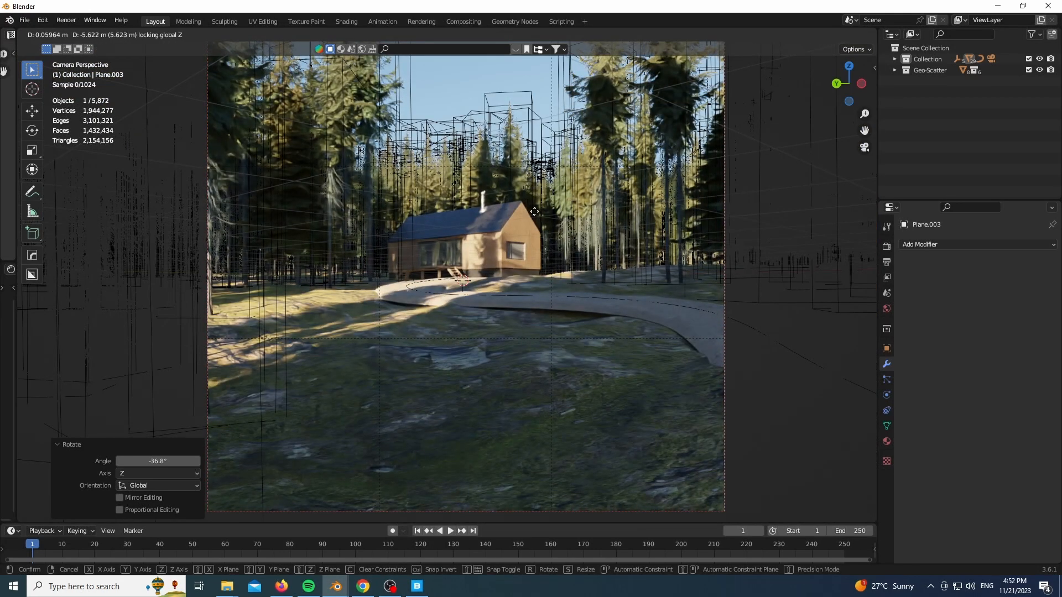
key("Escape")
Rotate the upright plane about 19° around Z so it faces the cabin and road more squarely
middle_click_drag(536, 183, 653, 231)
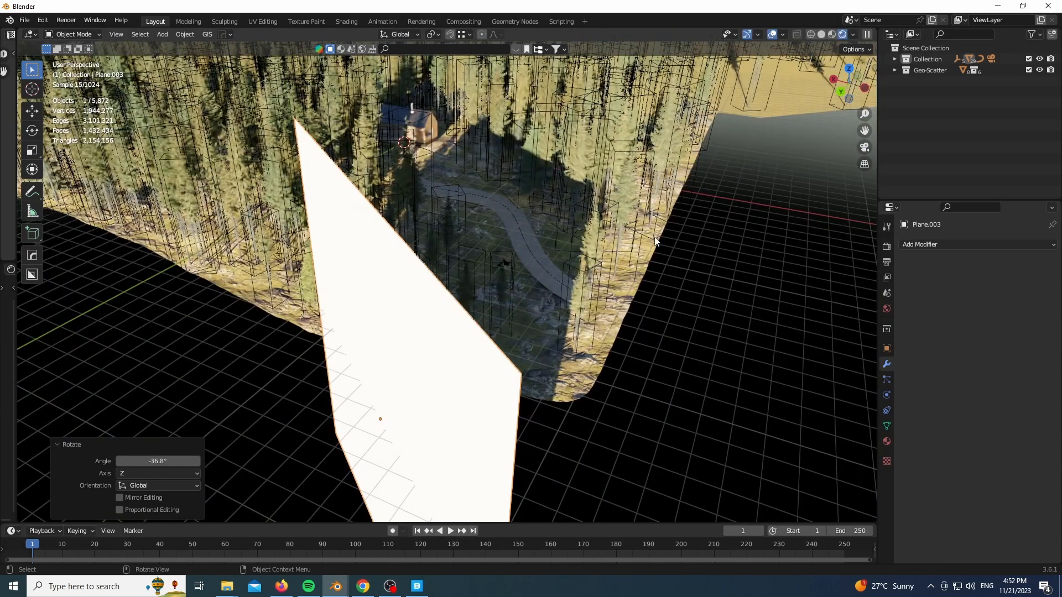
key("r")
key("z")
left_click(504, 258)
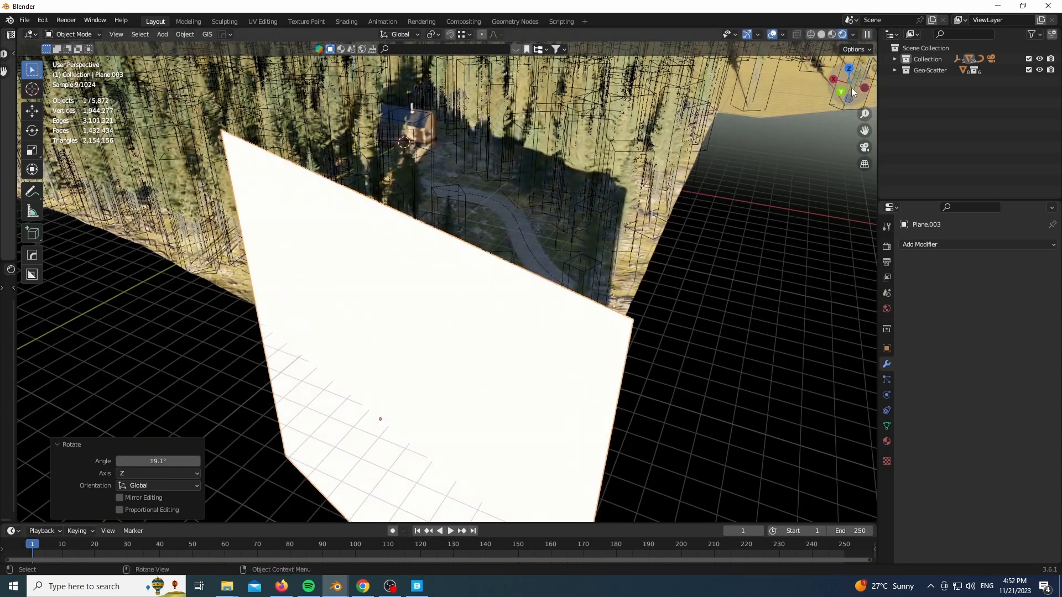
Move the upright plane horizontally, farther away from the terrain's front corner, keeping its height locked
middle_click_drag(431, 244, 424, 282)
scroll(425, 282, "down", 2)
key("g")
key("shift+z")
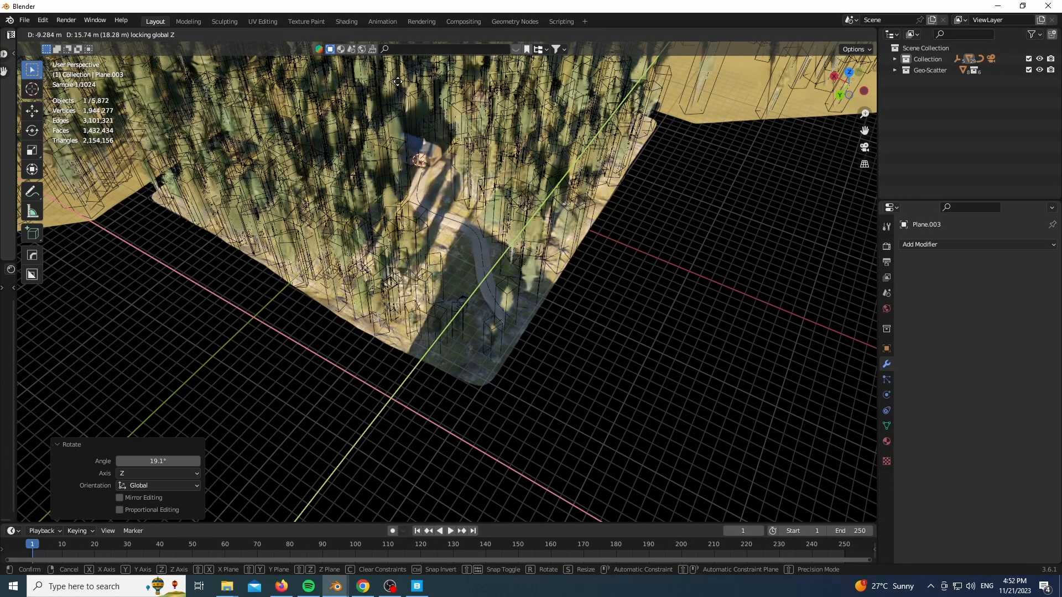
left_click(318, 131)
Bring the node editor back beside the 3D view and create a new material for the upright plane
left_click_drag(18, 345, 394, 277)
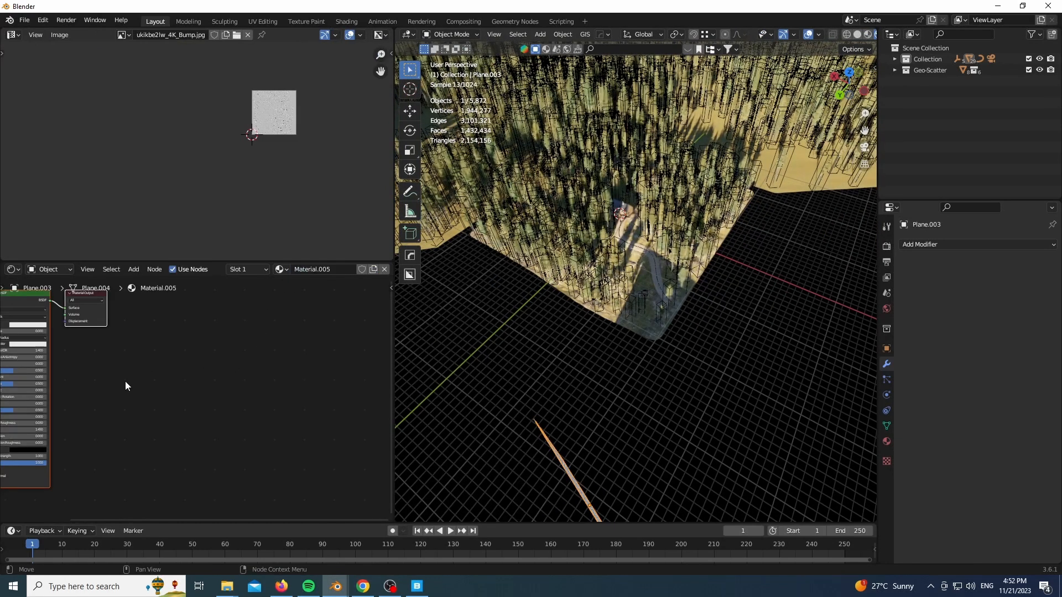
Set the base color of the upright plane's material to a dark, muted green
key("Home")
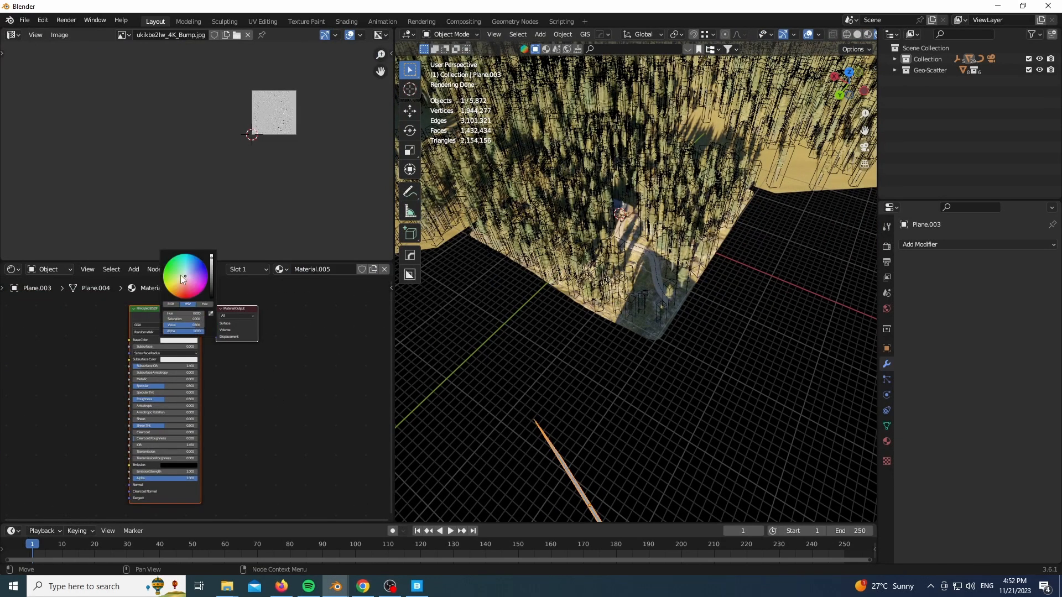
left_click(182, 276)
left_click(212, 276)
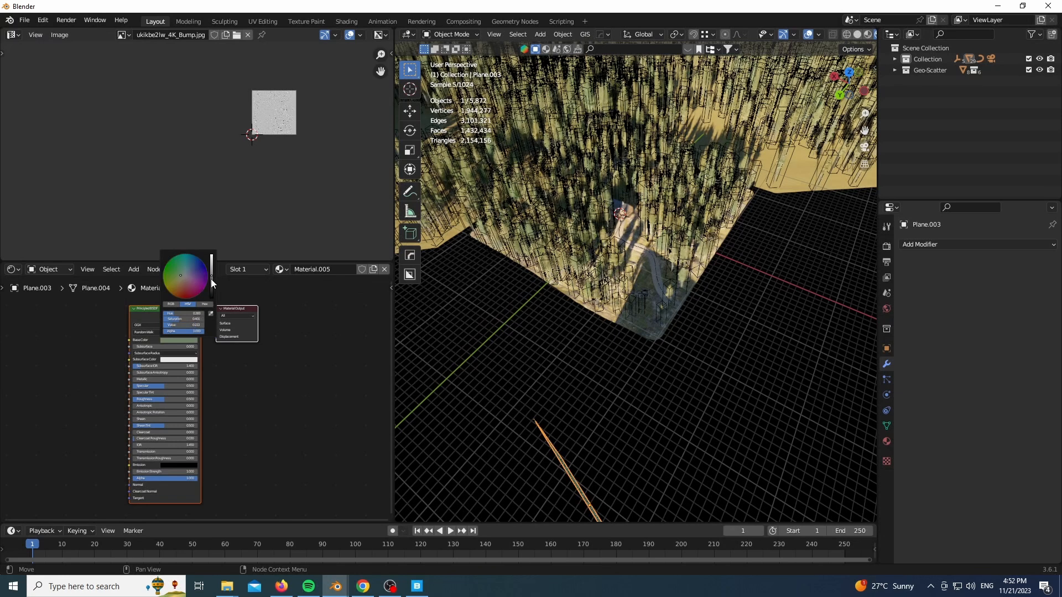
scroll(135, 356, "left", 5)
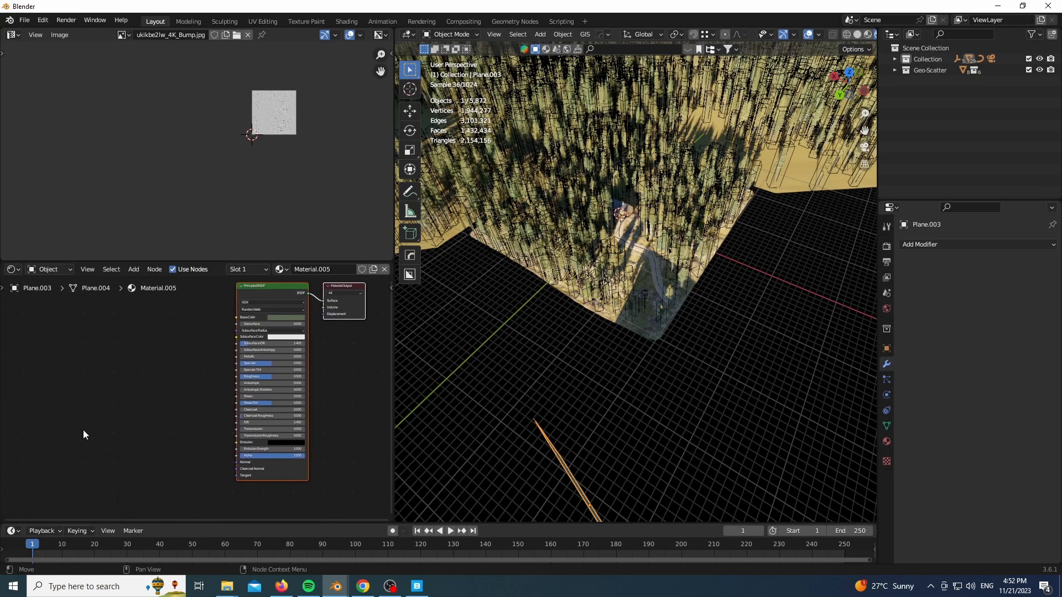
Add a Noise Texture to the plane's material, preview its Fac output on the surface, and isolate the plane in local view
scroll(83, 434, "up", 2)
key("shift+a")
type("n")
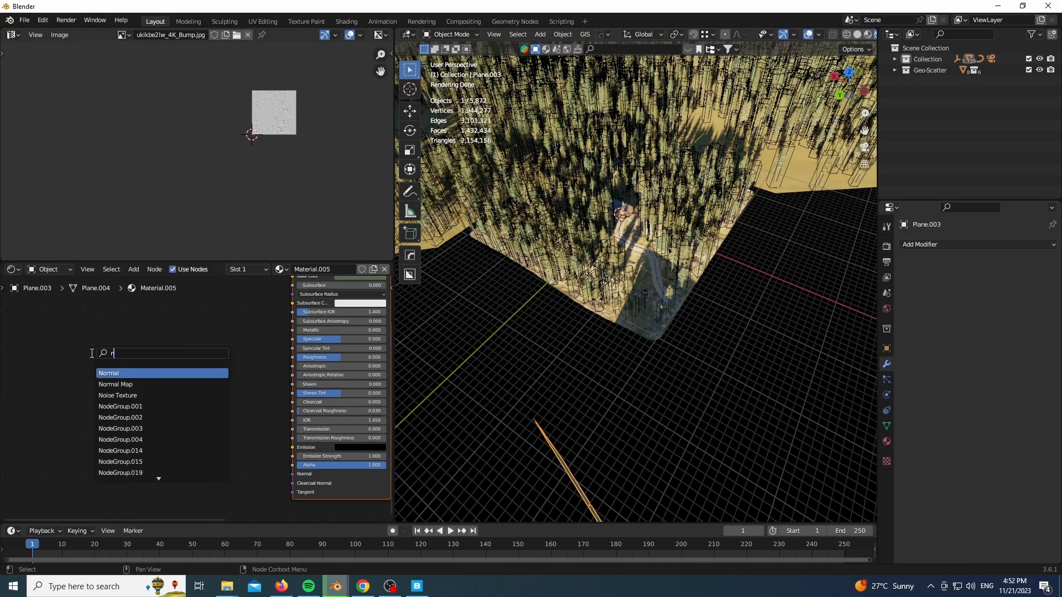
type("oi")
left_click(130, 374)
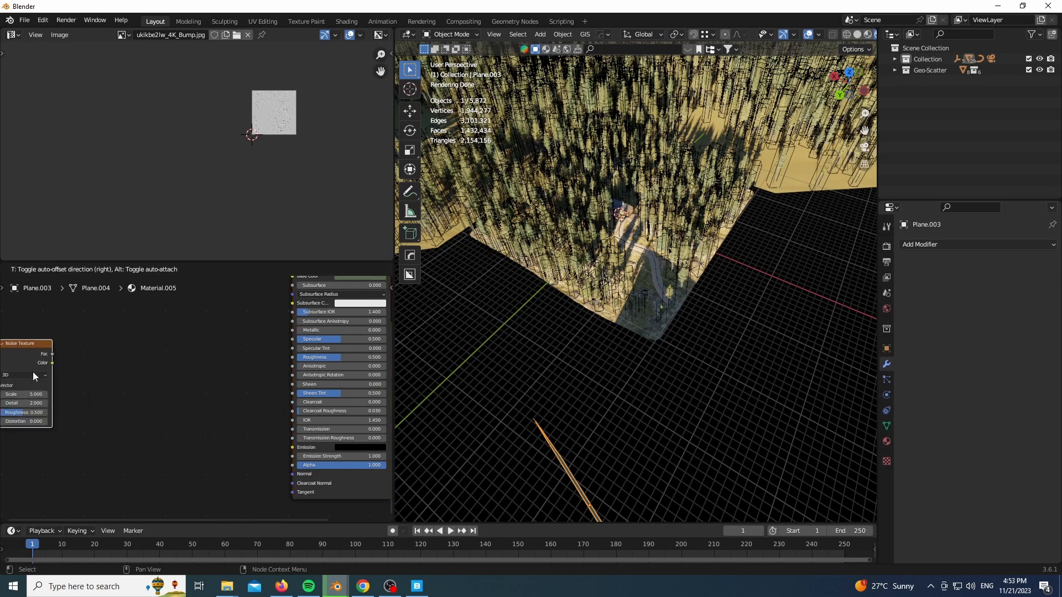
left_click_drag(52, 354, 292, 277)
middle_click_drag(102, 315, 208, 317)
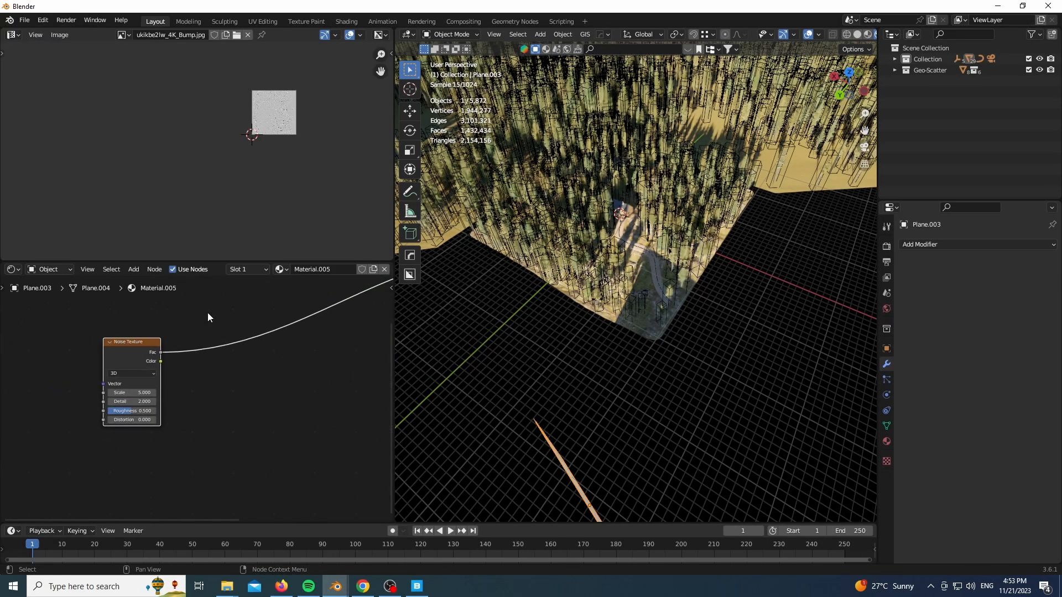
middle_click_drag(589, 505, 842, 86)
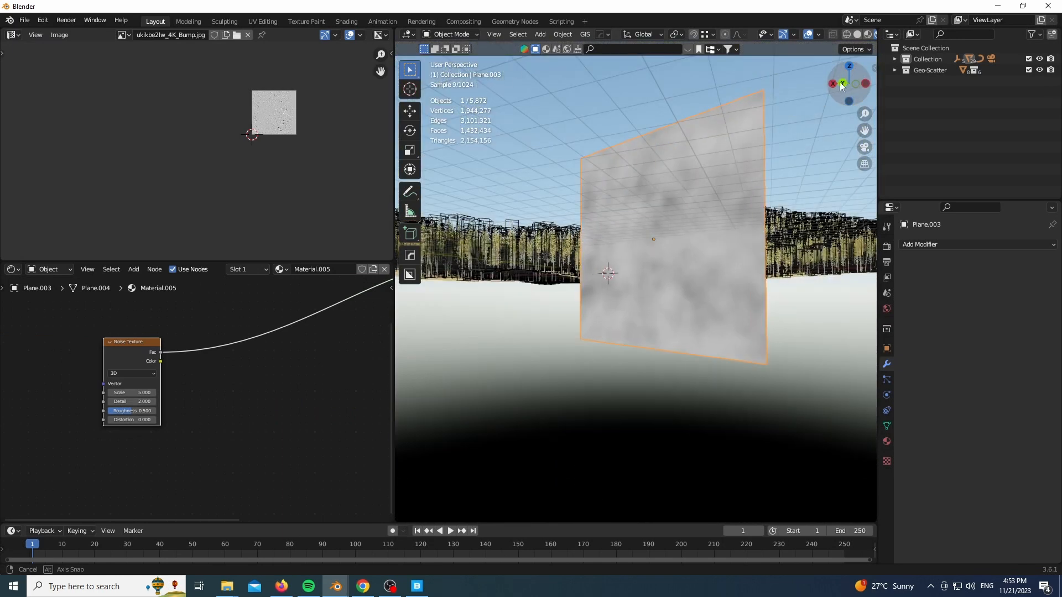
key("KP_Divide")
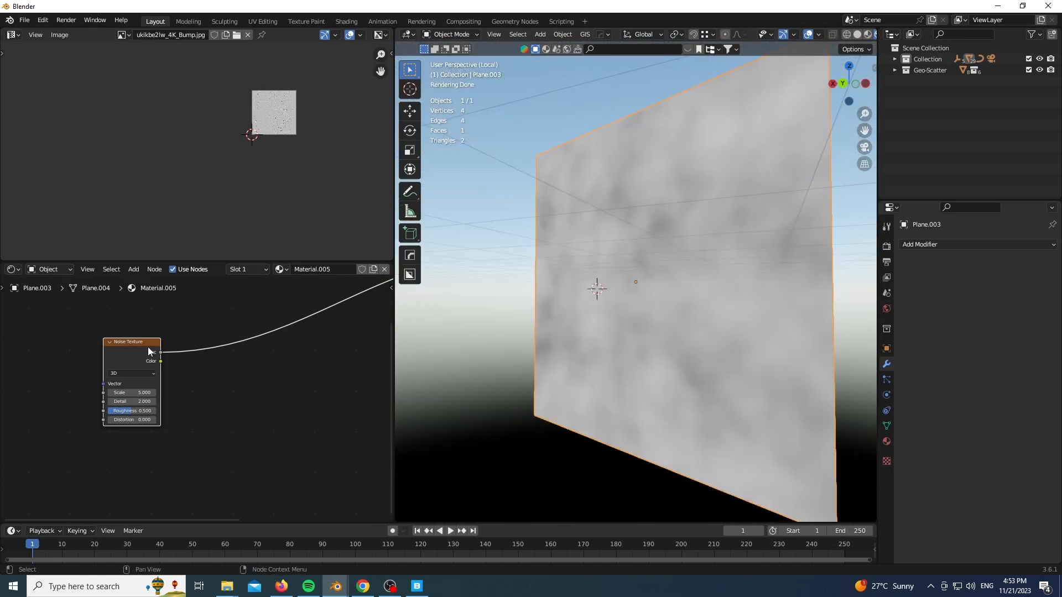
Insert a Color Ramp after the Noise Texture and connect its Color output to the Principled BSDF's Alpha
left_click_drag(132, 353, 0, 345)
left_click(201, 336)
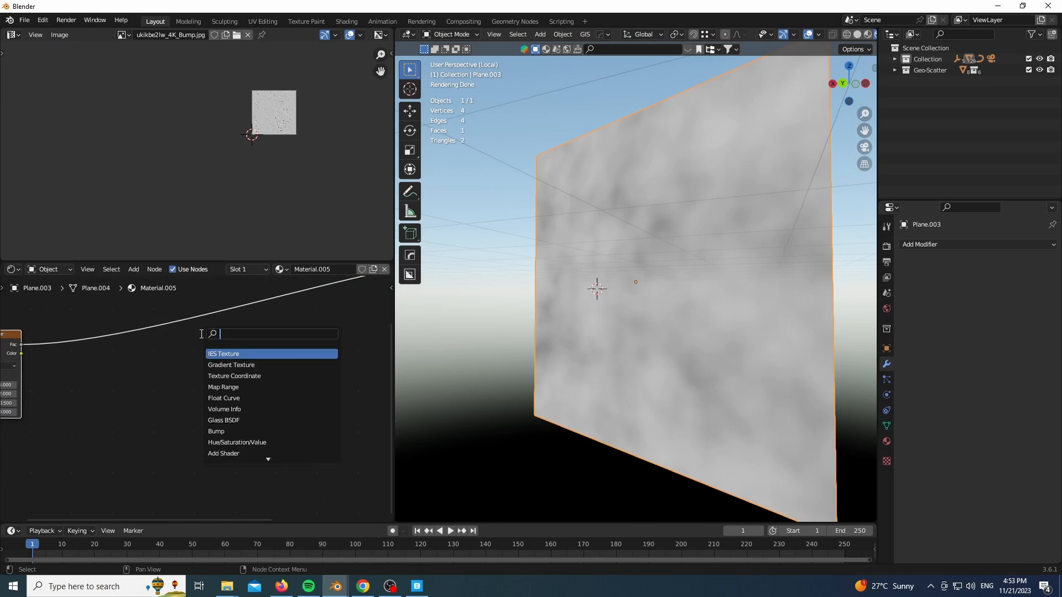
left_click(235, 365)
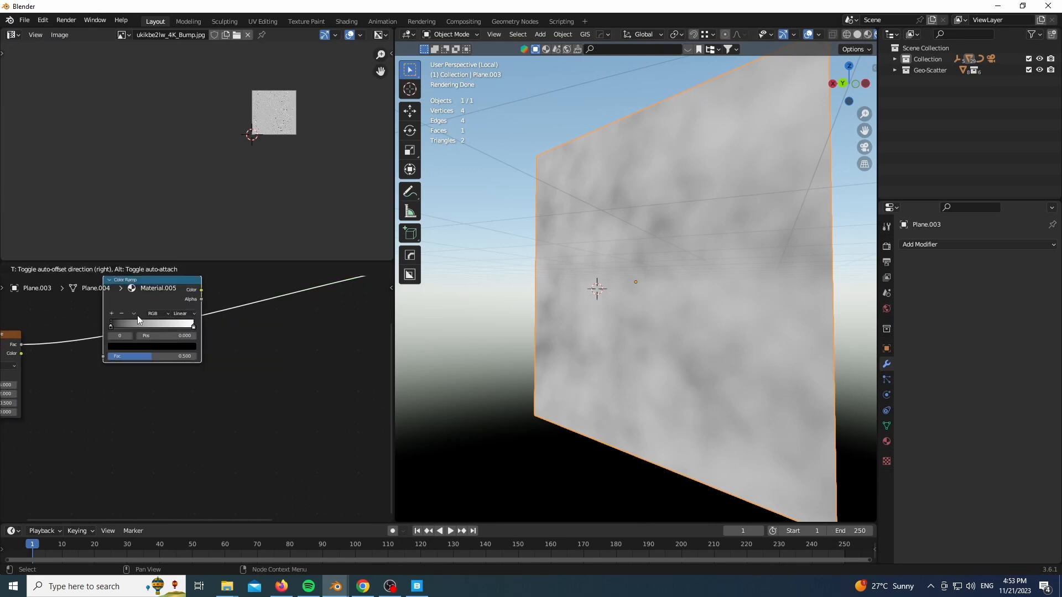
left_click(138, 314)
middle_click_drag(258, 322, 143, 374)
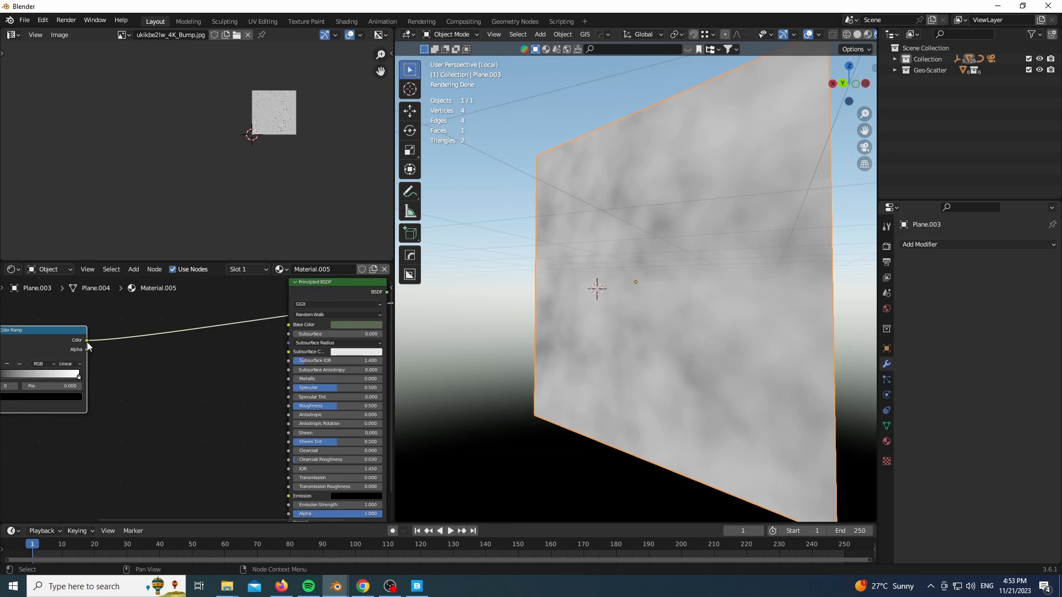
left_click_drag(102, 360, 289, 474)
middle_click_drag(111, 425, 200, 474)
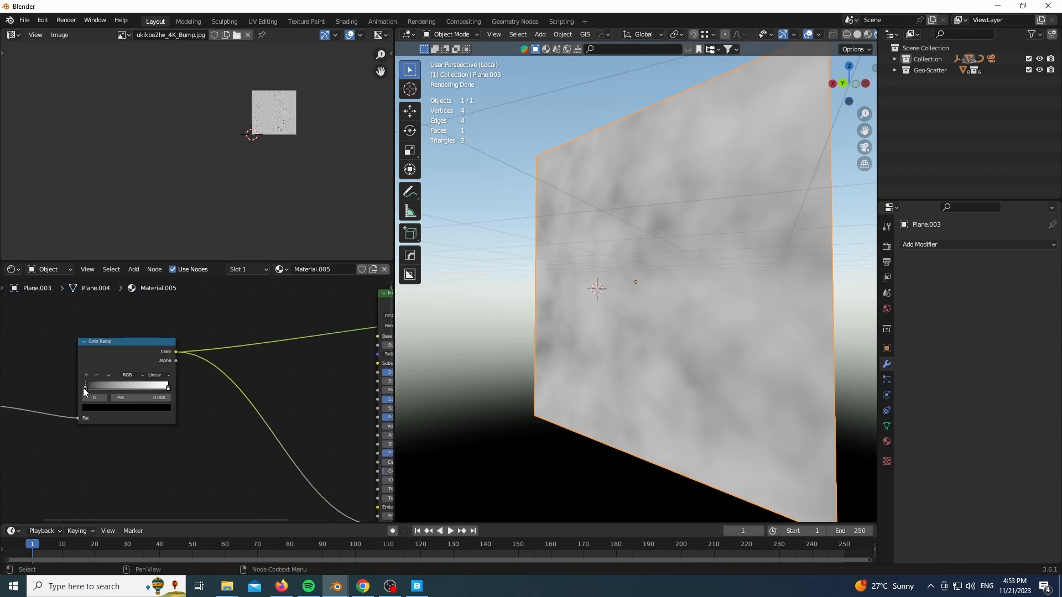
Set the ramp's black stop to 0.423 and the noise to scale 14 and detail 15, restoring the Principled BSDF as surface output
left_click_drag(85, 388, 131, 390)
middle_click_drag(123, 396, 203, 438)
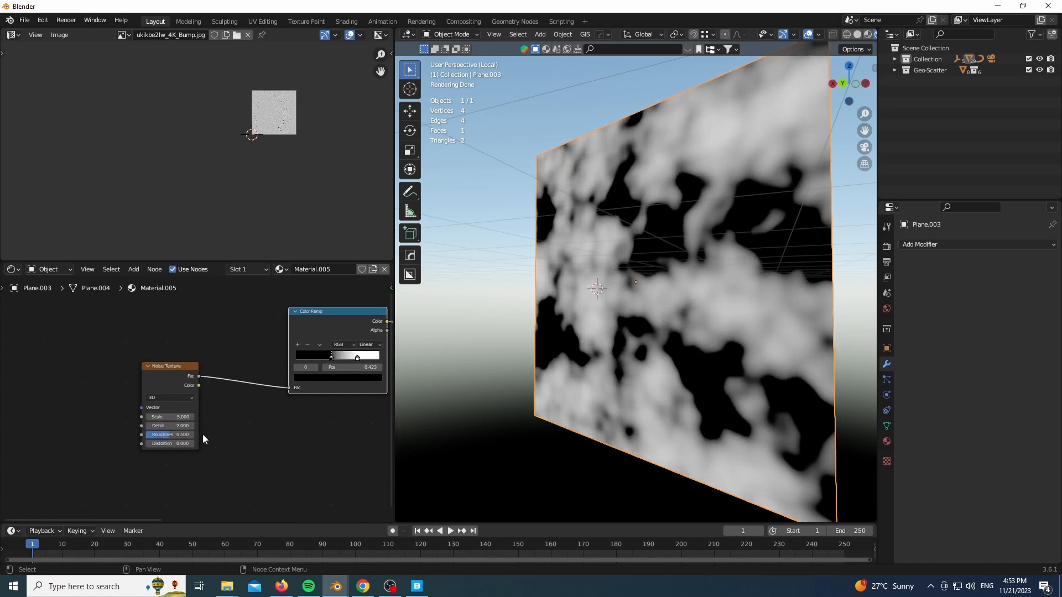
left_click_drag(171, 426, 249, 426)
left_click_drag(161, 418, 320, 456)
middle_click_drag(320, 457, 337, 496)
left_click(271, 319, "ctrl+shift")
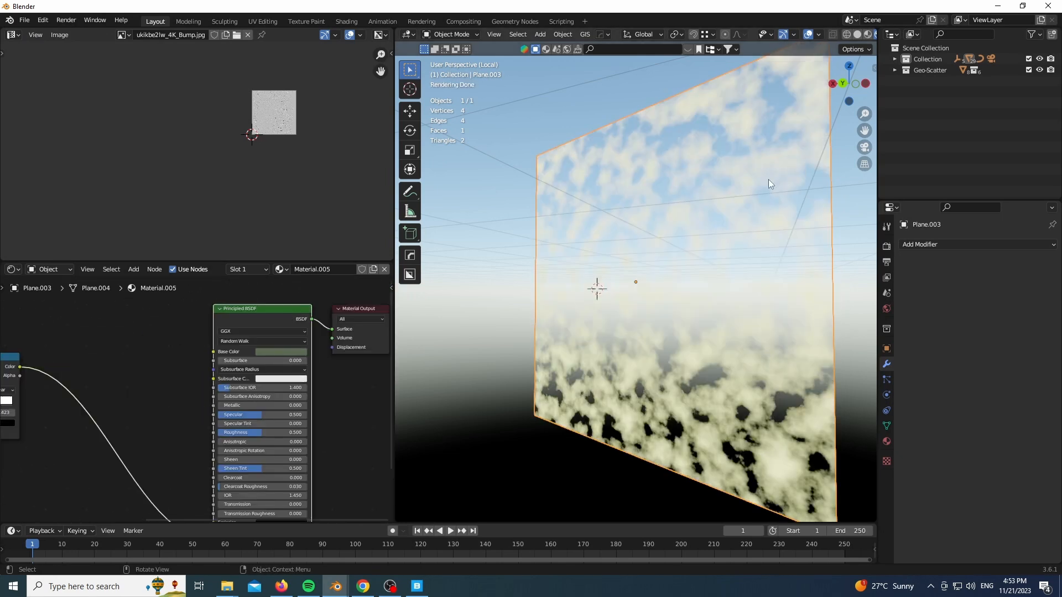
Leave local view and shift the Color Ramp's stops toward the dark end, with the white stop at 0.364
key("KP_Divide")
left_click_drag(849, 82, 742, 138)
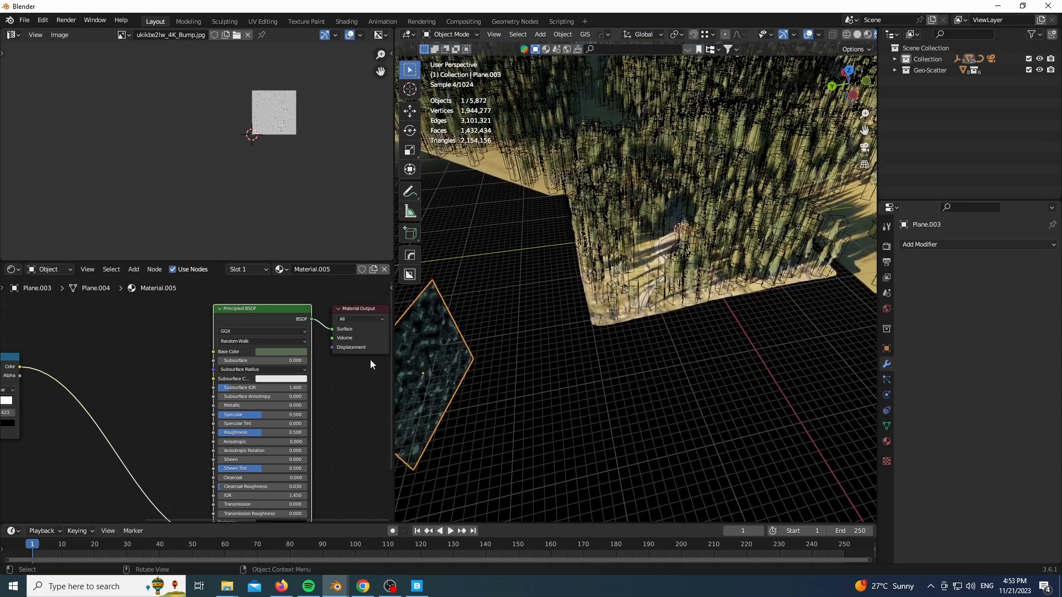
scroll(174, 464, "up", 6)
middle_click_drag(175, 464, 21, 436)
scroll(19, 436, "up", 1)
left_click_drag(139, 320, 80, 326)
left_click(86, 325)
From the camera view, move the upright plane about 2.3 m on X, 2.4 m on Y and 5.3 m on Z
key("KP_0")
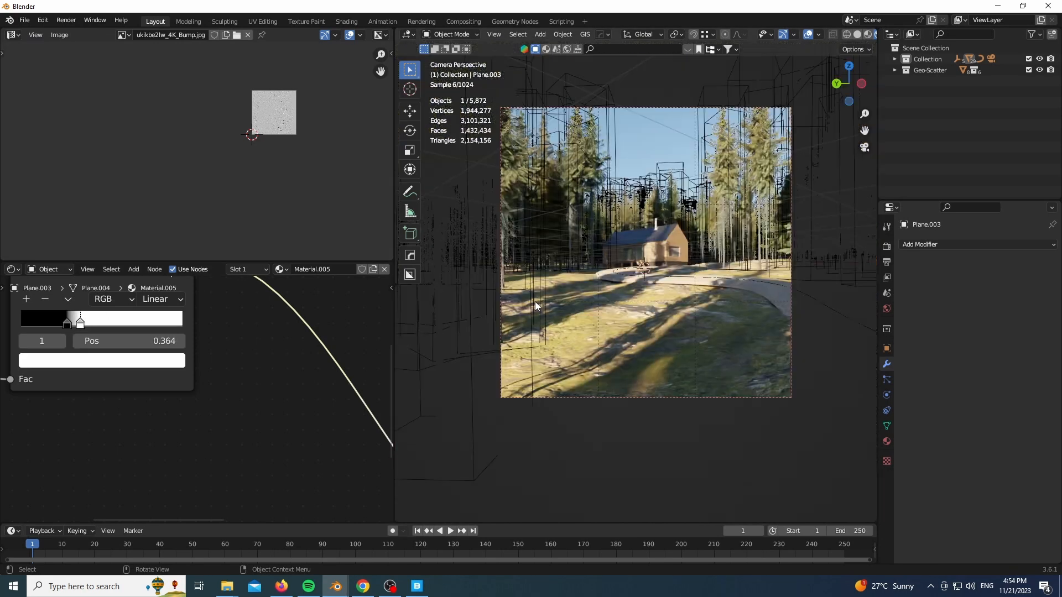
key("g")
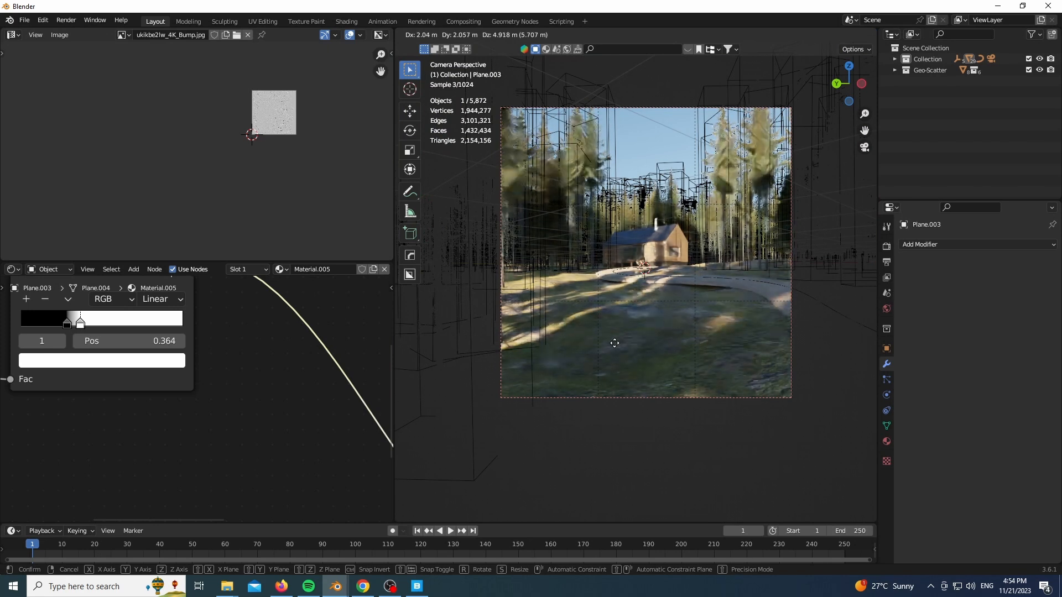
left_click(608, 338)
Move the Color Ramp's white stop slightly beyond 0.405 and set the Noise Texture's detail to 18
scroll(45, 417, "up", 3)
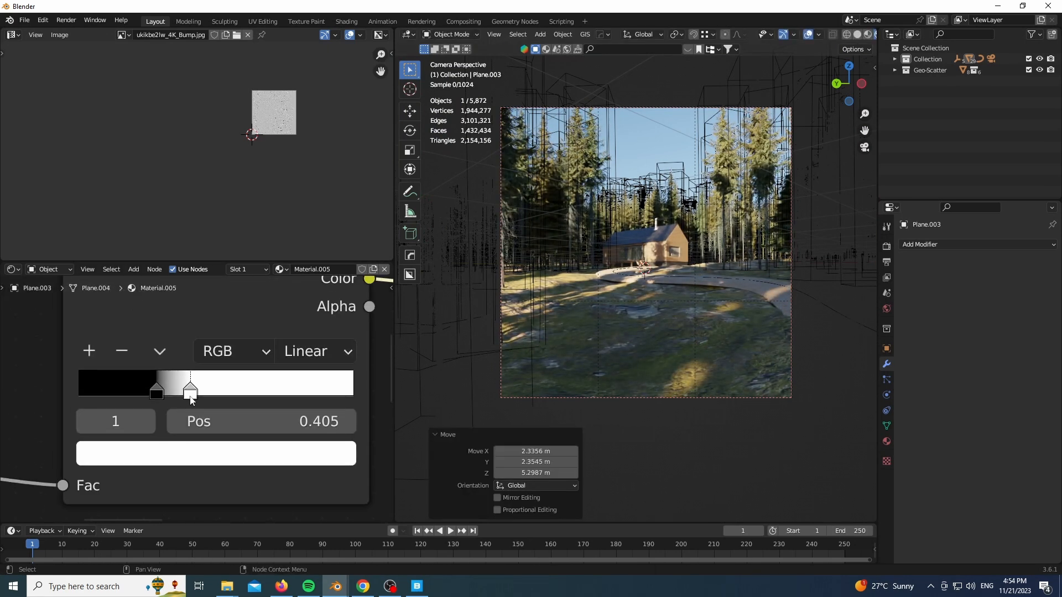
left_click_drag(190, 400, 200, 399)
scroll(22, 363, "down", 5)
middle_click_drag(22, 362, 256, 249)
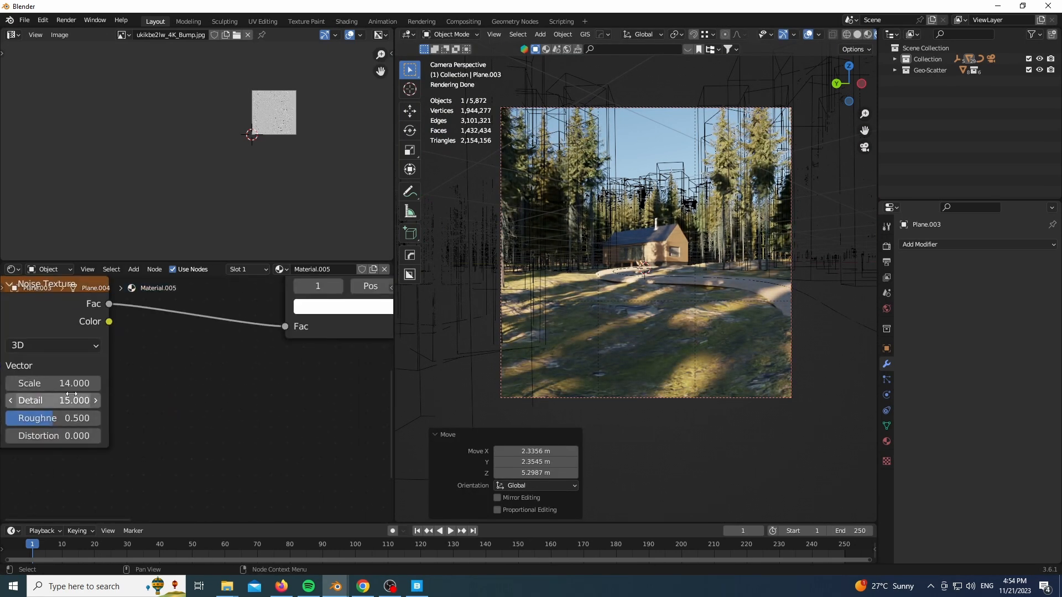
key("Return")
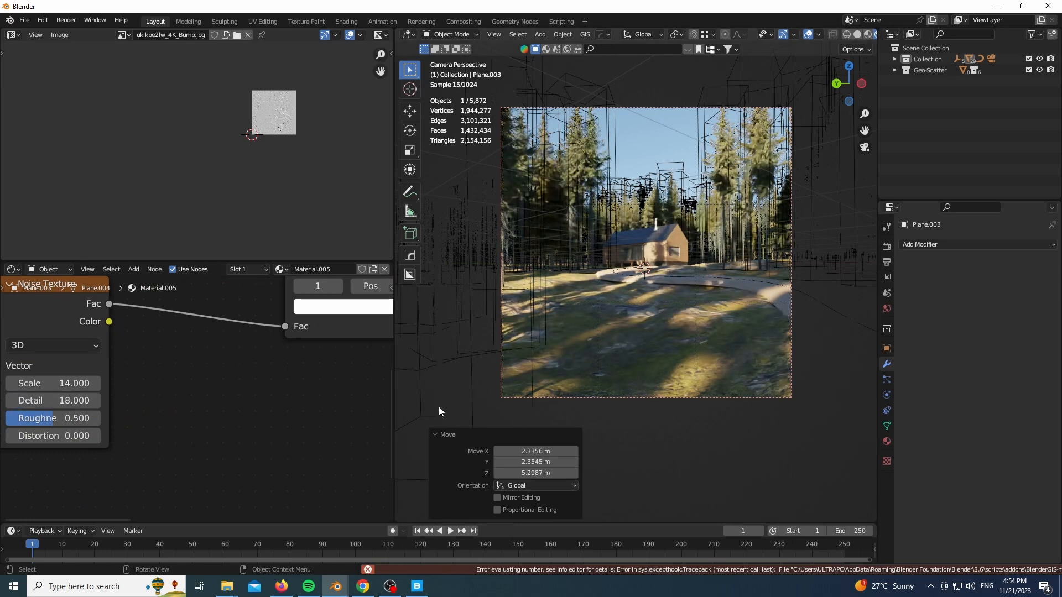
Enlarge the 3D view across the node editor and hide the overlays to examine the shadows in the rendered camera shot
left_click_drag(394, 410, 17, 410)
scroll(580, 443, "down", 2)
left_click(601, 36)
scroll(553, 469, "up", 1)
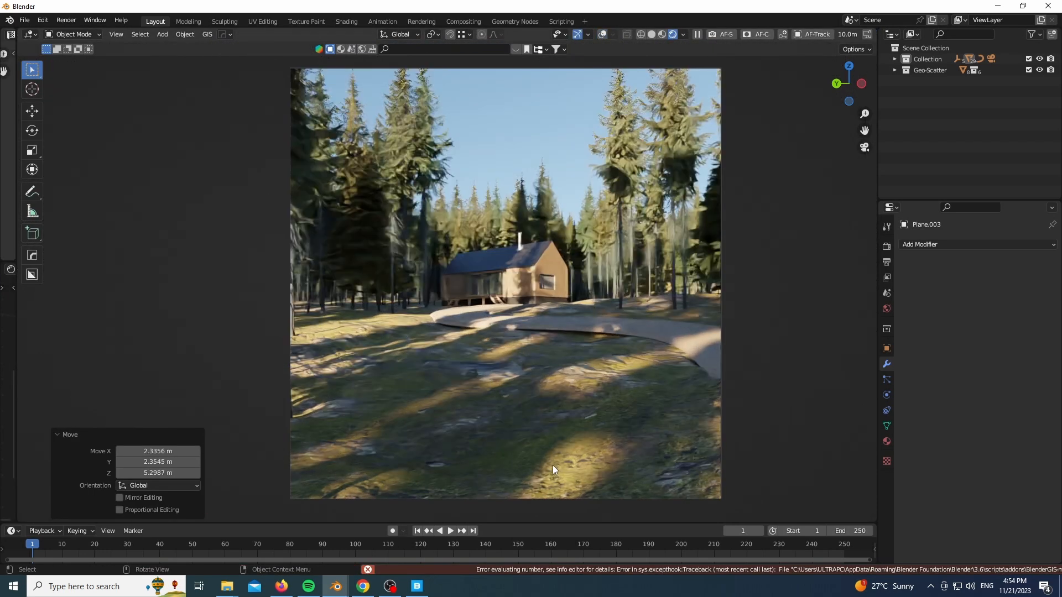
Switch the viewport to solid shading and show the overlays again, with the whole front corner of the terrain in view
left_click(651, 34)
middle_click_drag(713, 166, 691, 210)
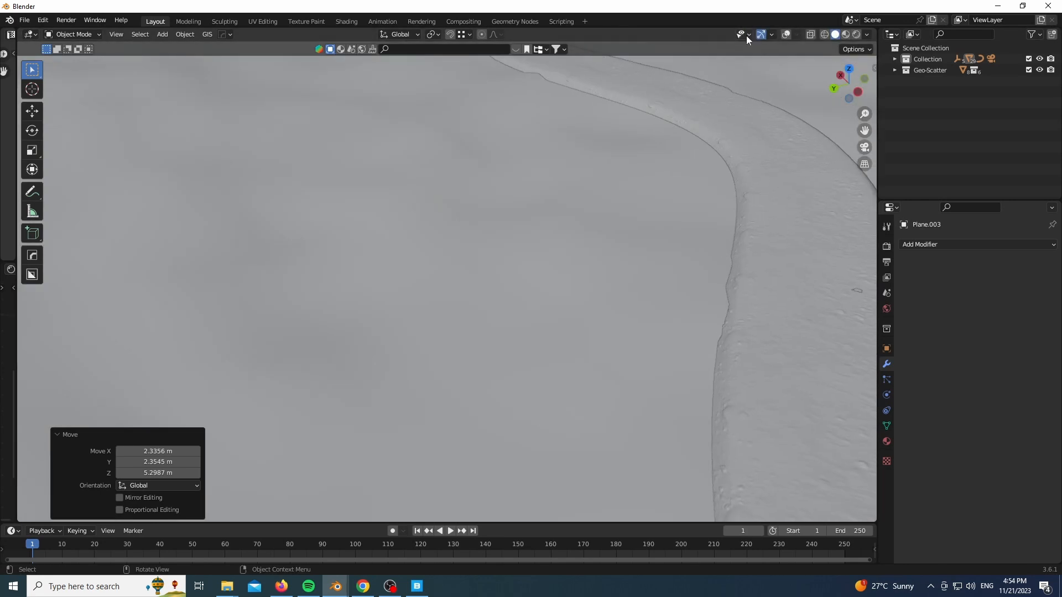
left_click(785, 34)
scroll(553, 226, "down", 10)
middle_click_drag(586, 250, 564, 307, "shift")
Switch to Quixel Bridge and select Forest Rocky Embankment, Forest Rock Formation and Mossy Forest Boulder among the local 3D assets
left_click(417, 586)
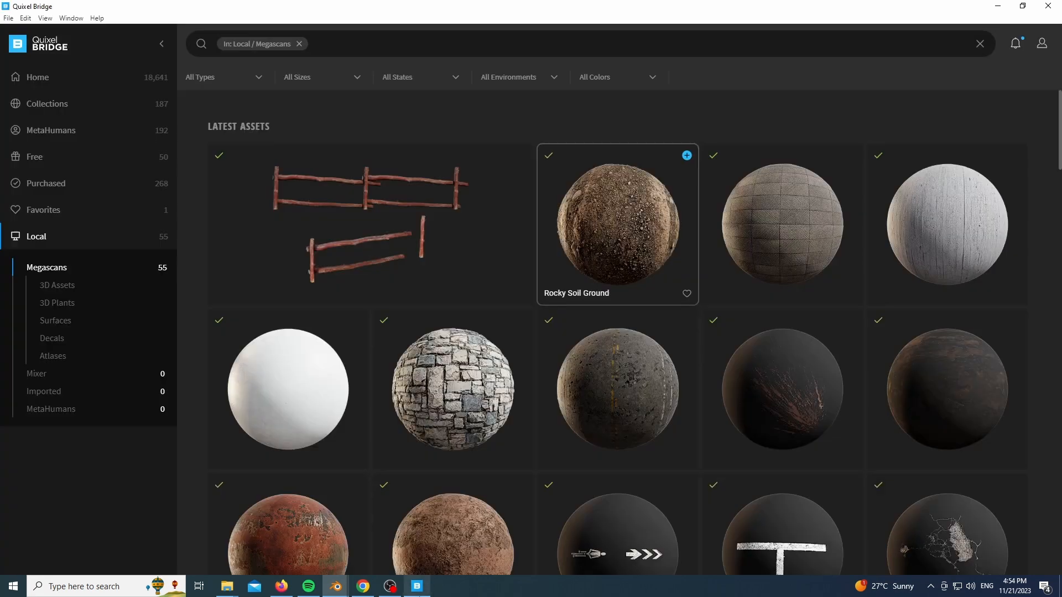
left_click(57, 285)
scroll(668, 332, "down", 10)
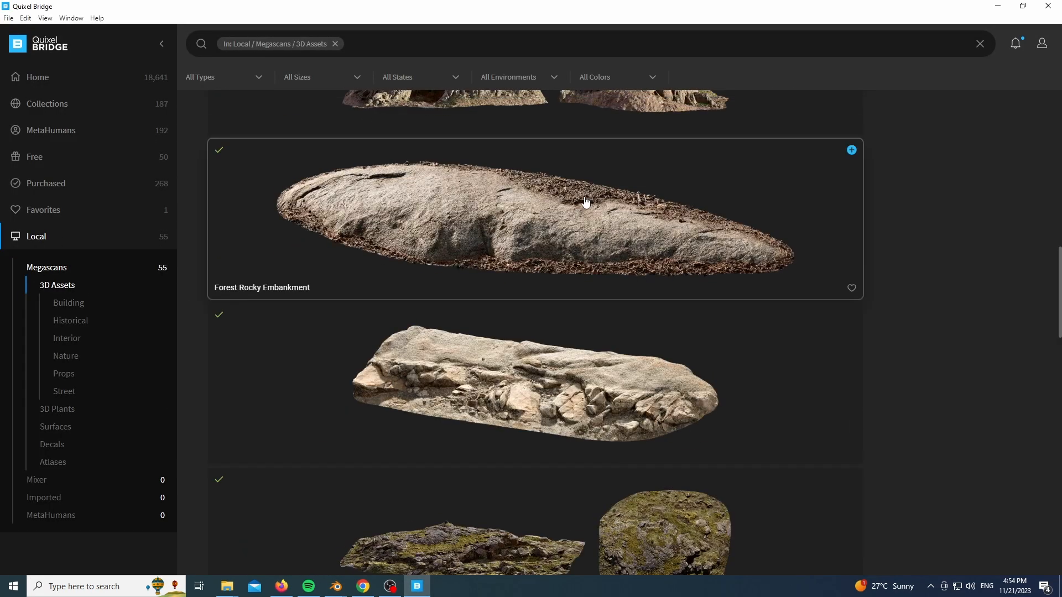
left_click(586, 201)
left_click(555, 321, "ctrl")
scroll(555, 321, "down", 6)
left_click(450, 296, "ctrl")
Add the Mossy Tree Stump and two more Mossy Forest Boulders to the selection, export all six to Blender, and return there
scroll(526, 238, "down", 12)
left_click(445, 337, "ctrl")
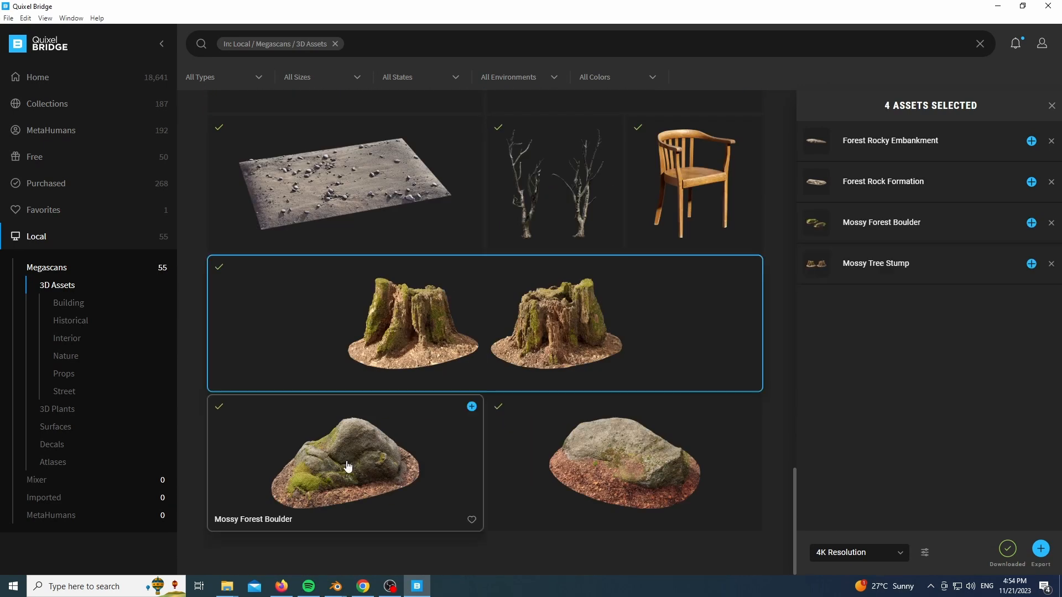
left_click(348, 469, "ctrl")
left_click(605, 441, "ctrl")
left_click(1043, 555)
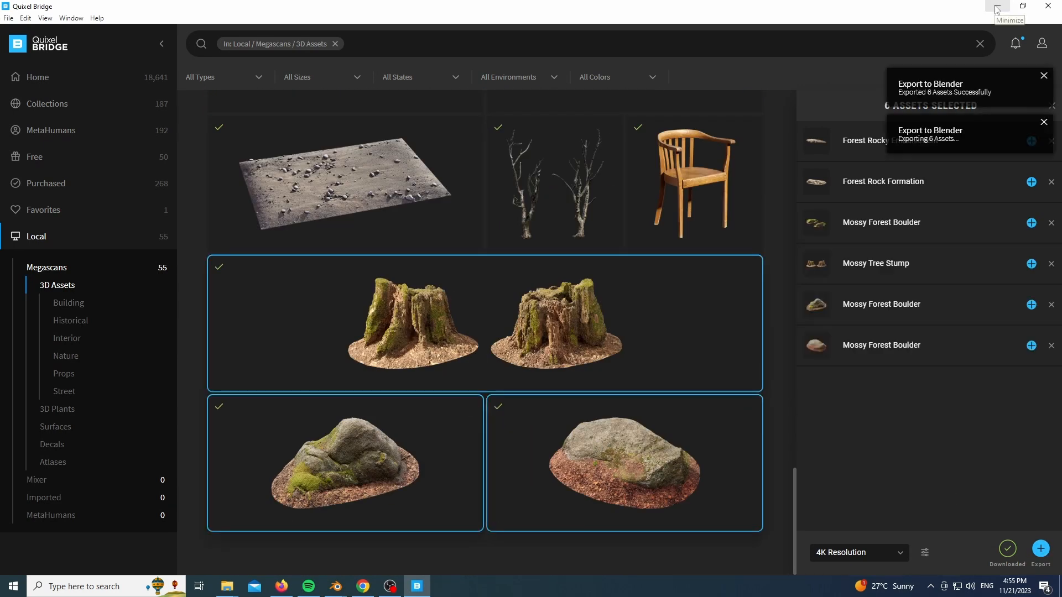
left_click(998, 6)
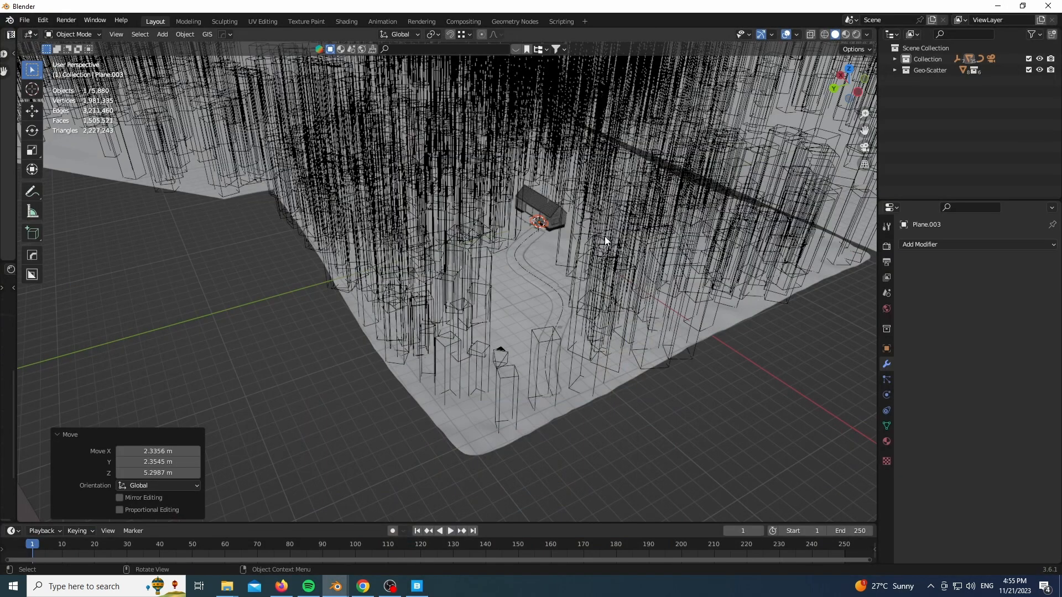
Isolate one imported mossy boulder, move it along the Y axis away from the origin, and leave local view
key("KP_Divide")
scroll(490, 331, "down", 5)
key("g")
key("y")
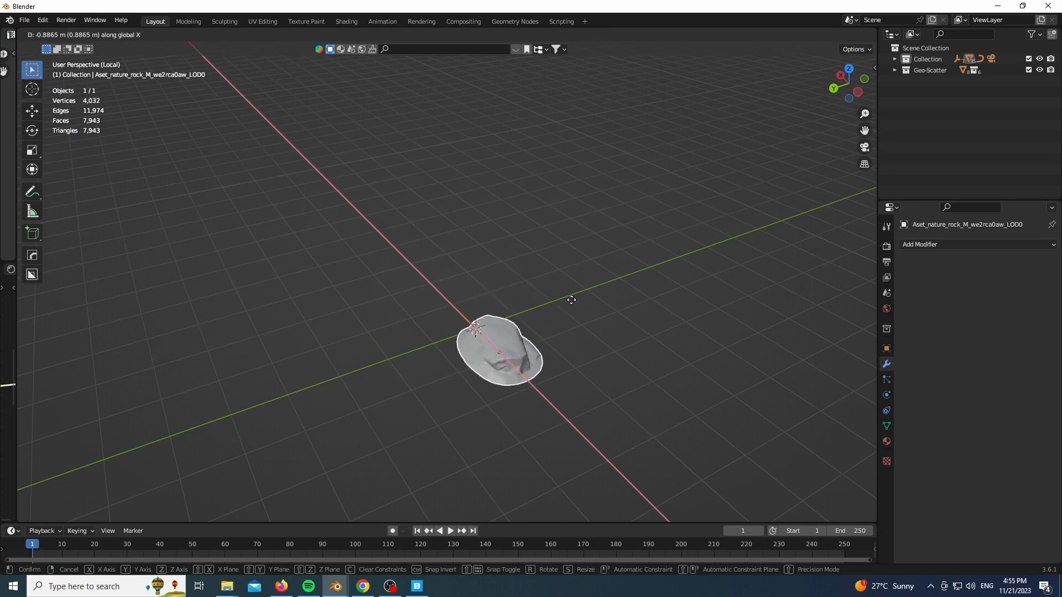
left_click(677, 244)
key("KP_Divide")
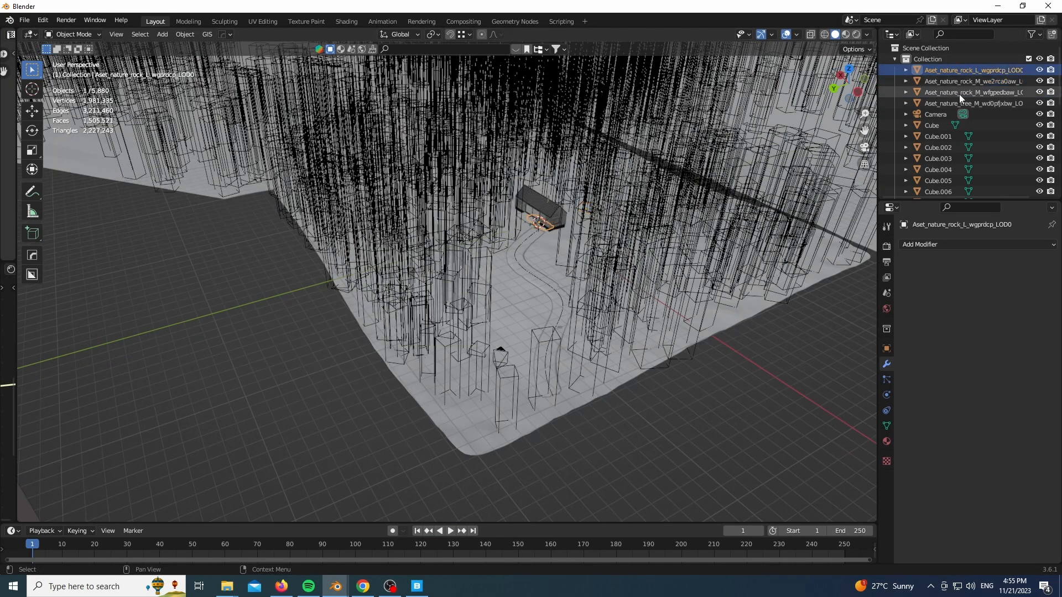
Isolate the four imported rock and stump assets and move the tree stump along Y, beyond the shifted boulder
key("KP_Divide")
left_click(356, 340)
key("g")
key("y")
left_click(686, 235)
Move the other mossy boulder along Y to the opposite side of the rock formation
left_click(312, 331)
key("g")
key("y")
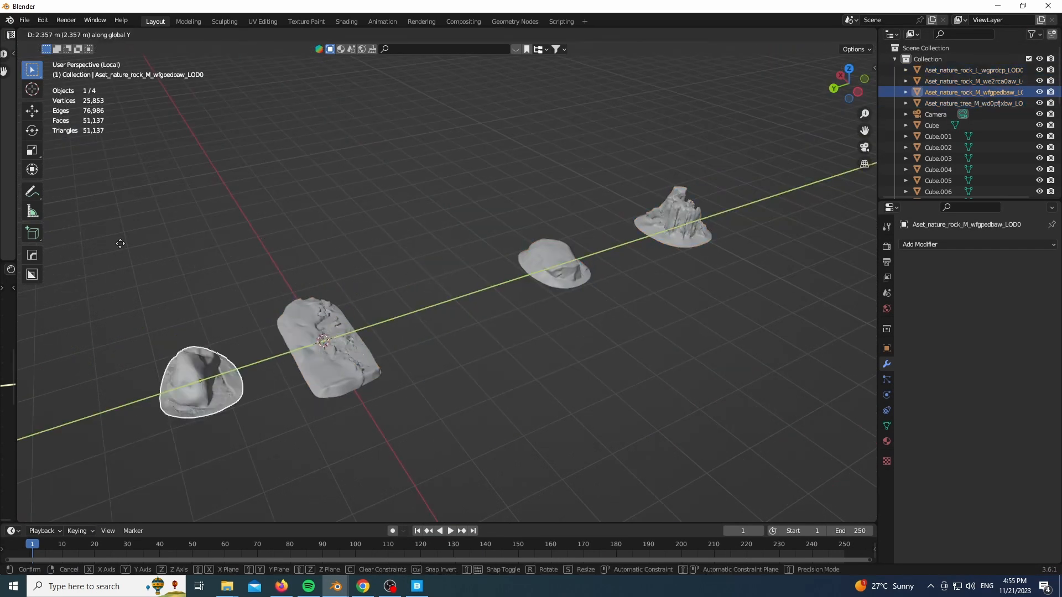
left_click(350, 366)
key("g")
key("y")
left_click(341, 302)
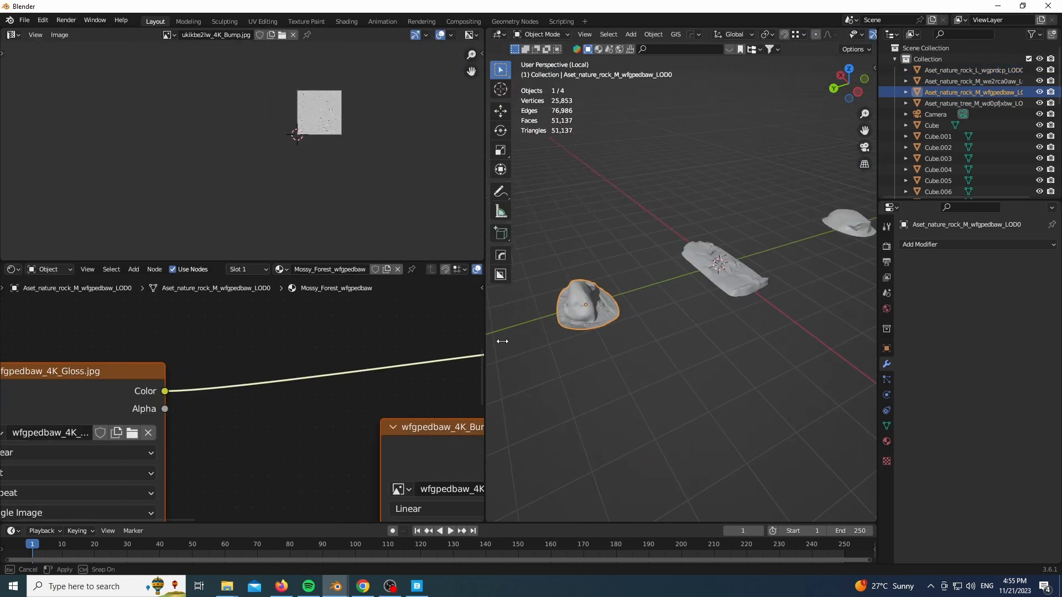
In the Mossy_Forest_wfgpedbaw material, connect the Bump node to the BSDF's Normal and move the Invert Color link from Specular to Roughness
middle_click_drag(22, 388, 43, 405)
scroll(257, 409, "up", 6)
left_click_drag(298, 475, 361, 457)
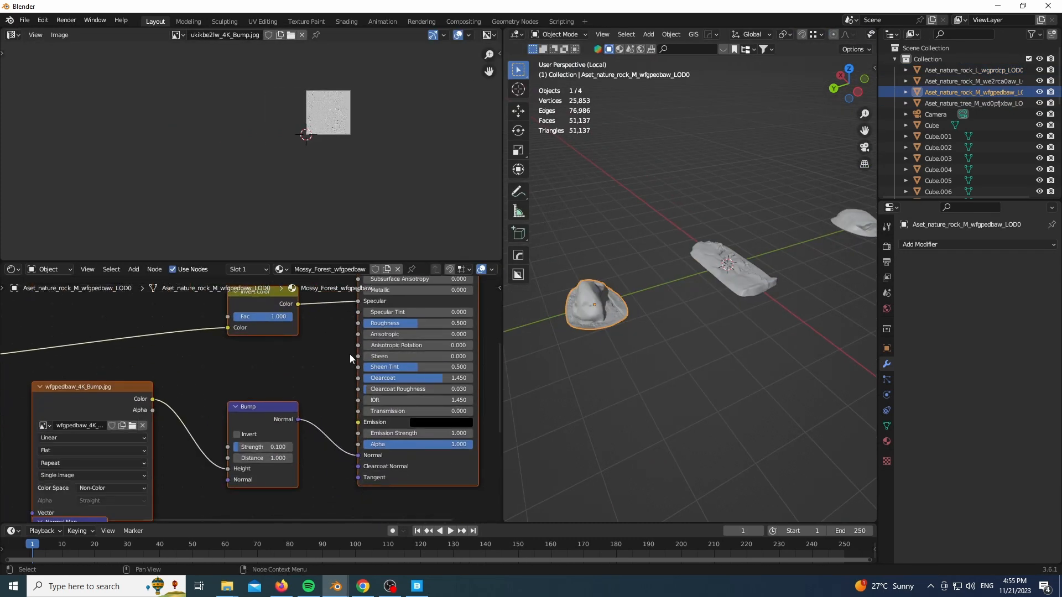
middle_click_drag(350, 354, 300, 405)
left_click_drag(311, 353, 318, 379)
middle_click_drag(252, 332, 171, 486)
In the rock formation's Forest_Rock_wgprdcp material, move the Invert Color link from Specular to Roughness
left_click(714, 269)
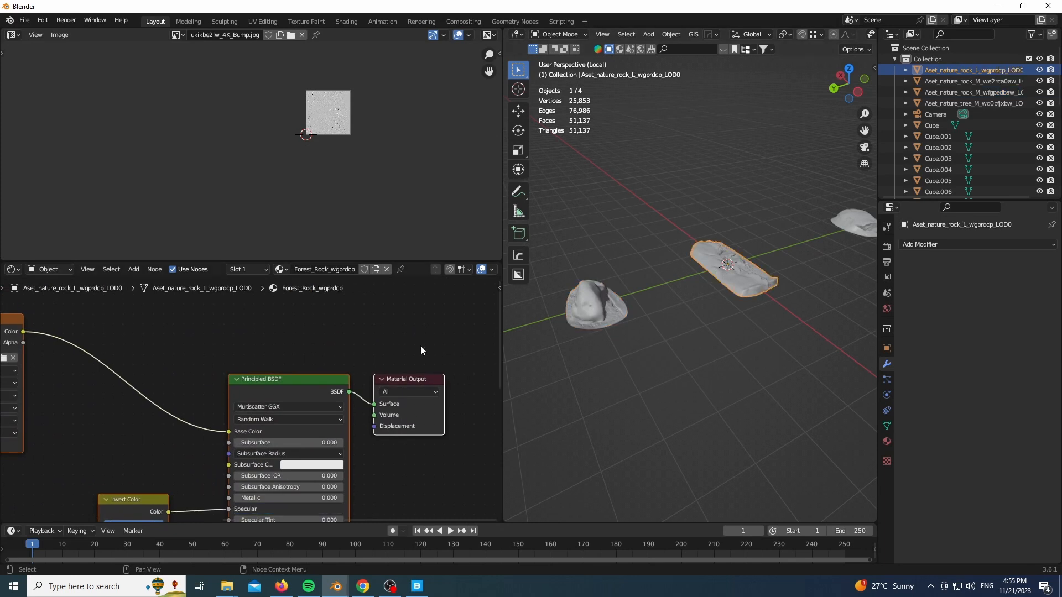
scroll(320, 432, "down", 3)
middle_click_drag(243, 482, 278, 382)
left_click_drag(284, 407, 284, 408)
In the tree stump's Mossy_Tree_wd0pfjxbw material, connect the Bump node to Normal and the Invert Color node to Roughness
middle_click_drag(765, 243, 616, 298, "shift")
left_click(729, 269)
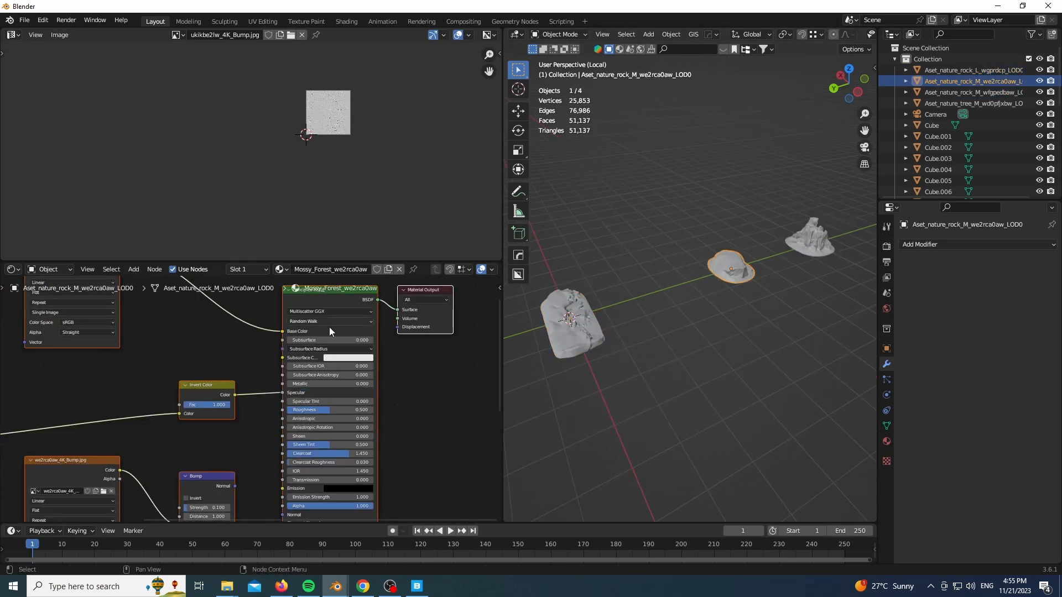
left_click(809, 238)
key("KP_Decimal")
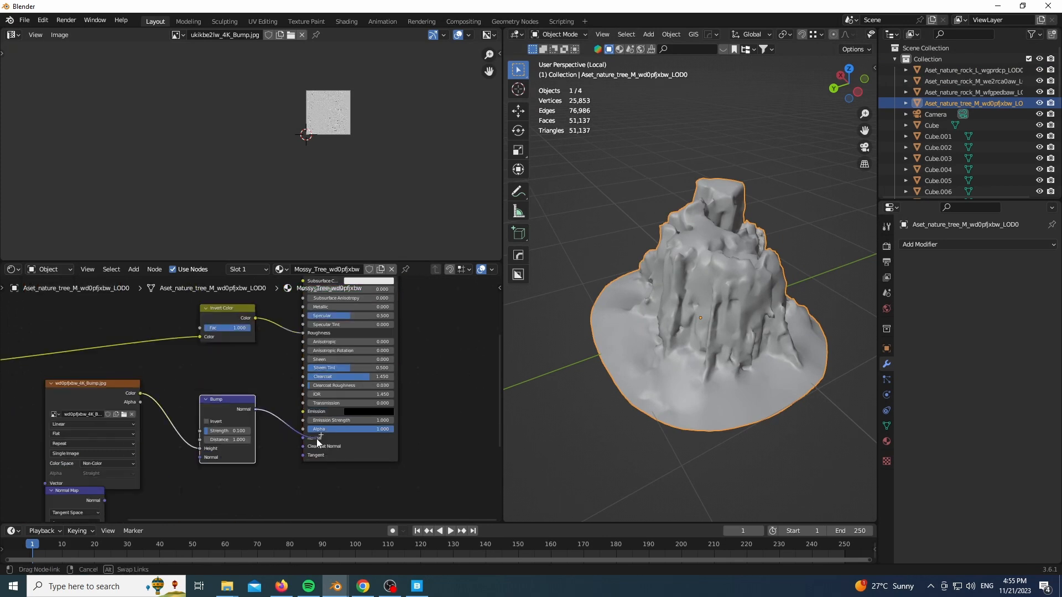
scroll(812, 278, "down", 5)
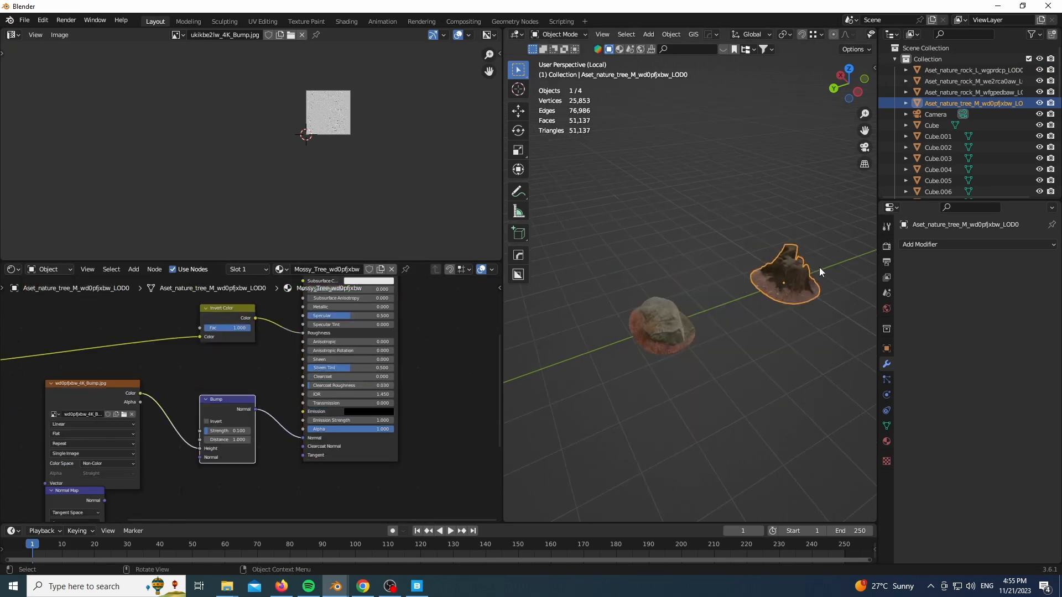
In the rock formation's Forest_Rock_wgprdcp material, connect the Normal Map to the BSDF's Normal and set Clearcoat to 0
middle_click_drag(819, 268, 614, 346, "shift")
left_click(796, 285)
key("KP_Decimal")
left_click_drag(301, 419, 304, 438)
left_click_drag(331, 376, 262, 376)
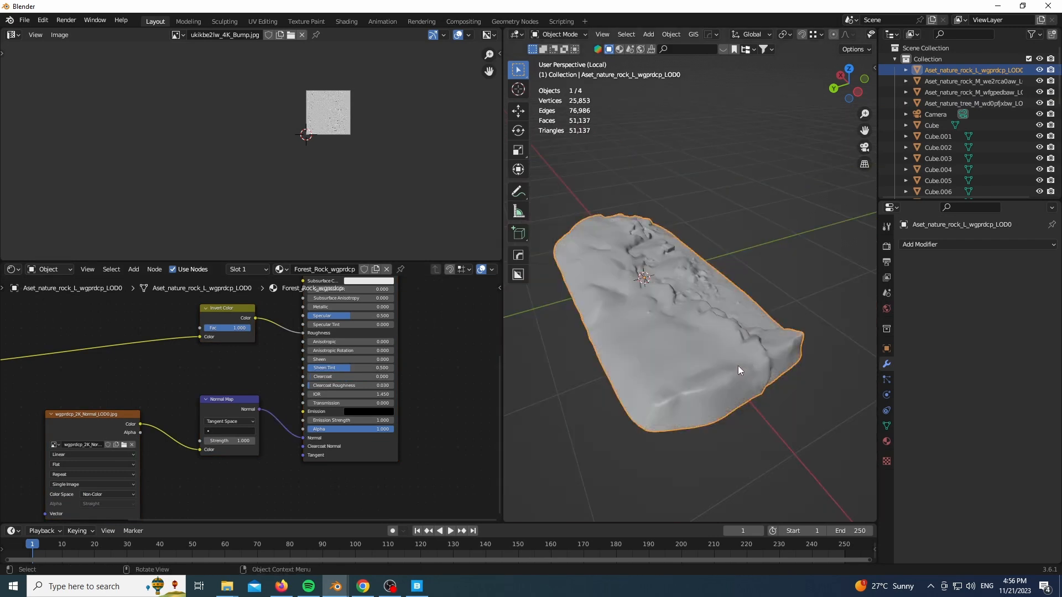
Return to the full scene and move the wfgpedbaw mossy boulder onto the ground to the left of the cabin
key("KP_Divide")
left_click(656, 247)
scroll(658, 247, "up", 3)
middle_click_drag(661, 244, 676, 197, "shift")
key("g")
left_click(690, 201)
scroll(719, 249, "down", 1)
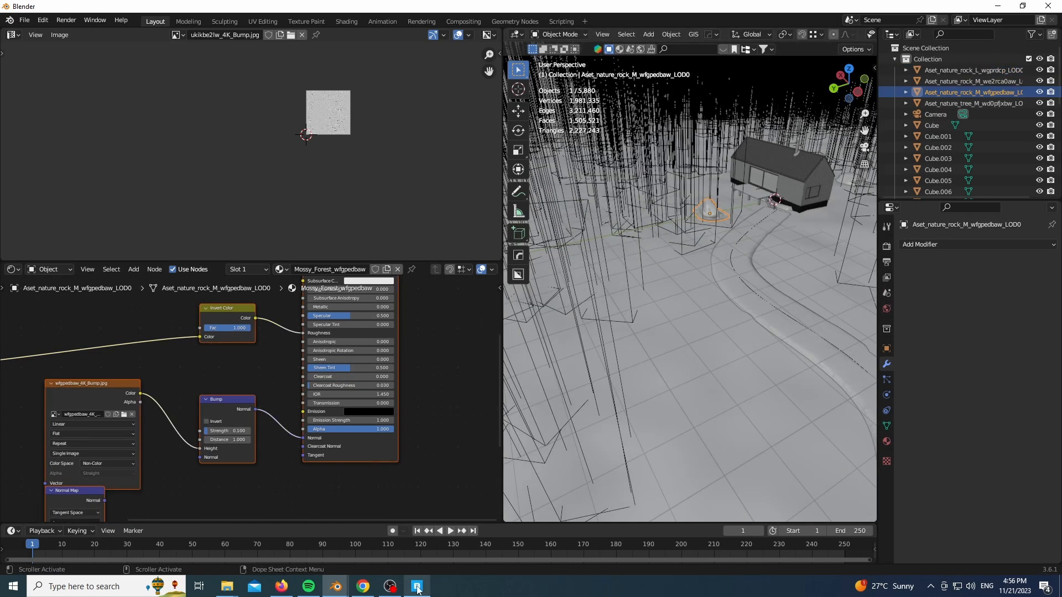
Switch to Quixel Bridge, select the Mossy Forest Boulder asset and return to Blender
left_click(416, 586)
scroll(553, 437, "up", 4)
left_click(365, 443)
left_click(335, 587)
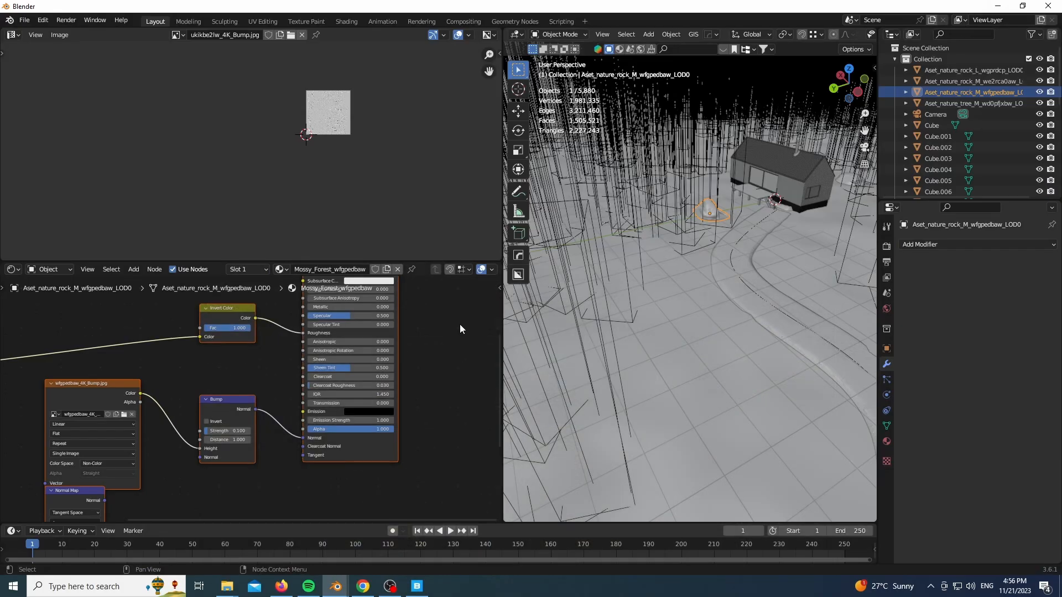
Move the tree stump to the right side of the winding path in front of the cabin
left_click(965, 81)
left_click(964, 103)
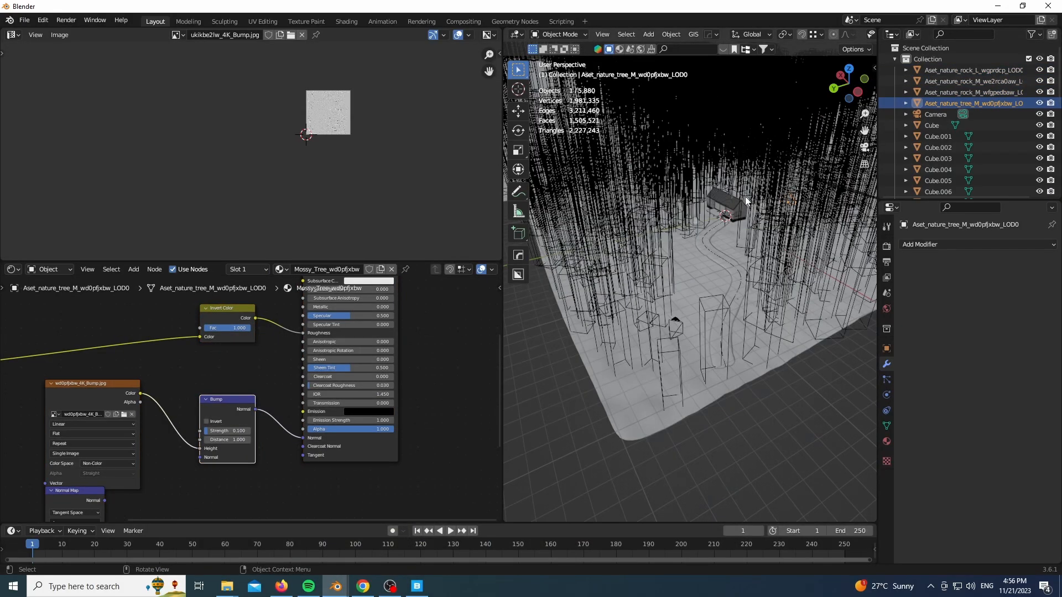
scroll(679, 301, "down", 3)
scroll(678, 301, "up", 3)
key("g")
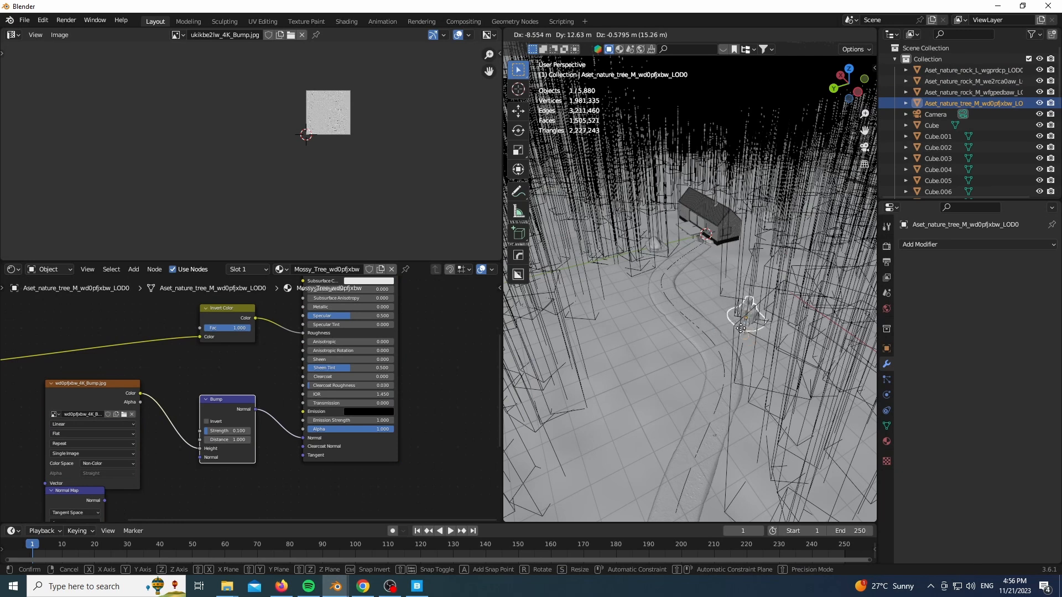
left_click(730, 320)
scroll(731, 310, "up", 4)
scroll(752, 277, "down", 2)
Move the wfgpedbaw mossy boulder forward along the left side of the path, opposite the tree stump
left_click(975, 93)
scroll(685, 292, "down", 5)
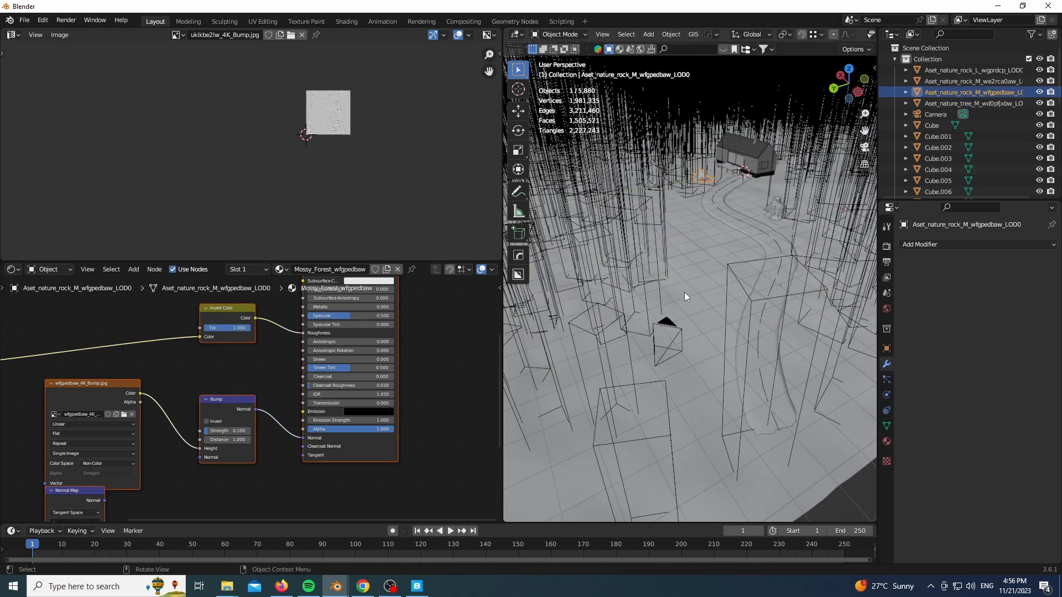
key("g")
left_click(672, 233)
scroll(671, 232, "up", 8)
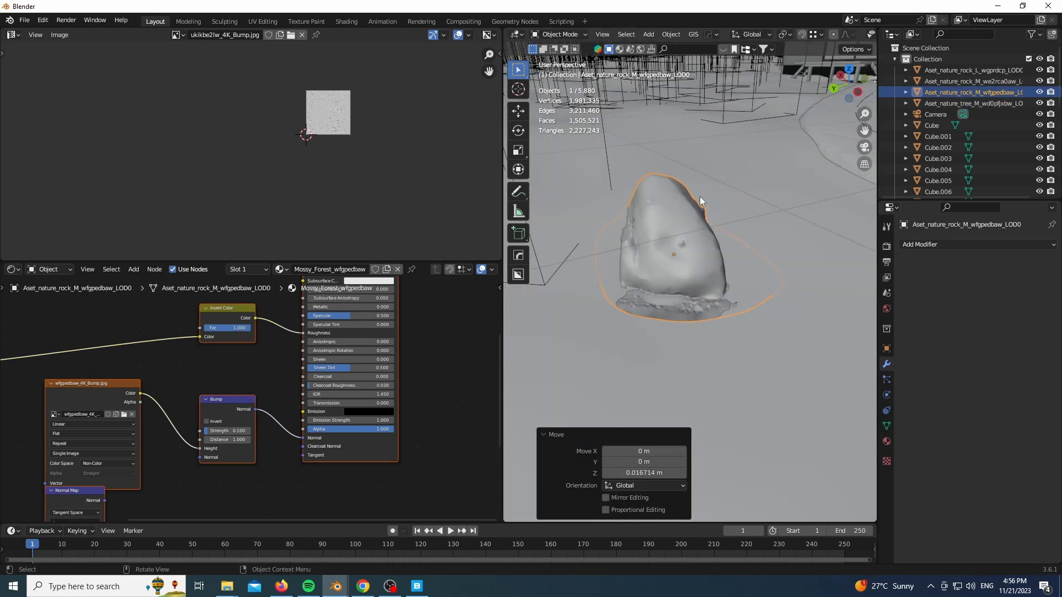
Tilt the wfgpedbaw mossy boulder freely and raise it about 0.024 m along Z to seat it in the terrain
key("r")
key("r")
left_click(744, 302)
scroll(744, 302, "up", 2)
key("g")
key("z")
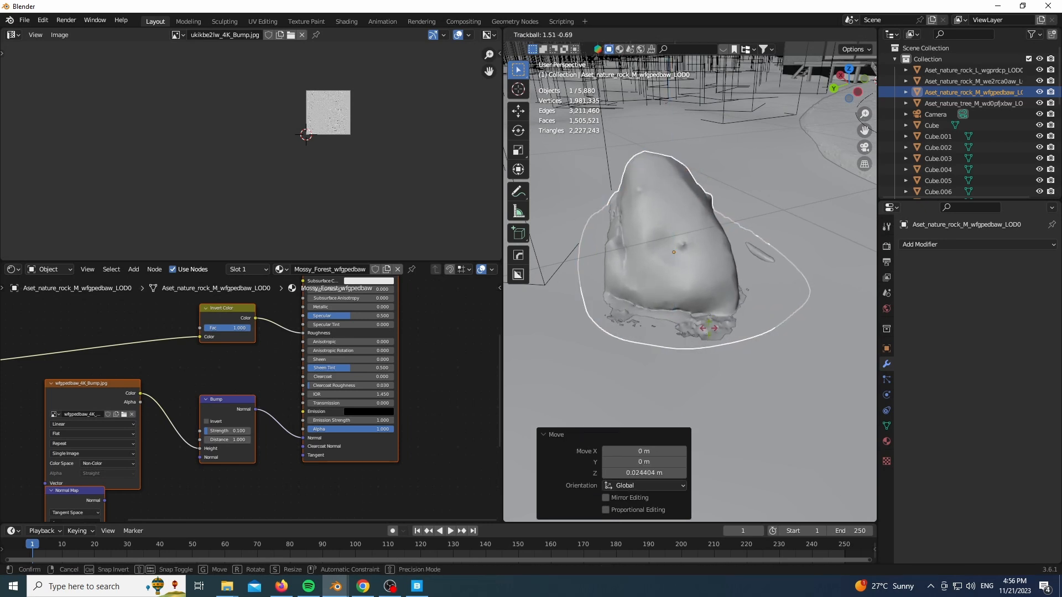
left_click(709, 316)
scroll(633, 263, "down", 4)
scroll(633, 263, "down", 3)
Move the we2rca0aw mossy boulder to the right side of the path in the foreground and raise it about 0.047 m along Z
left_click(984, 104)
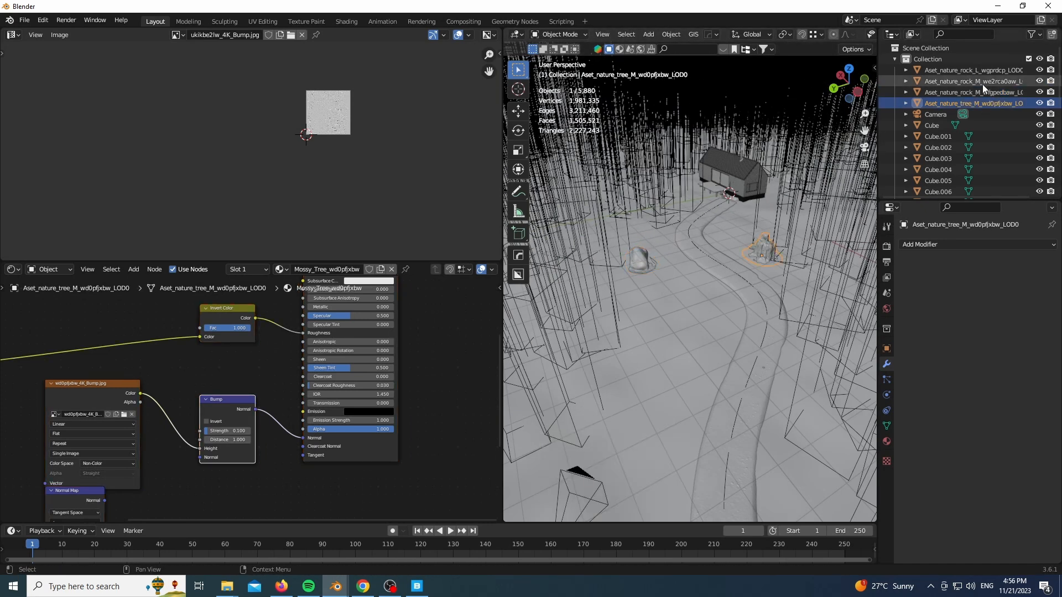
left_click(983, 82)
key("shift+d")
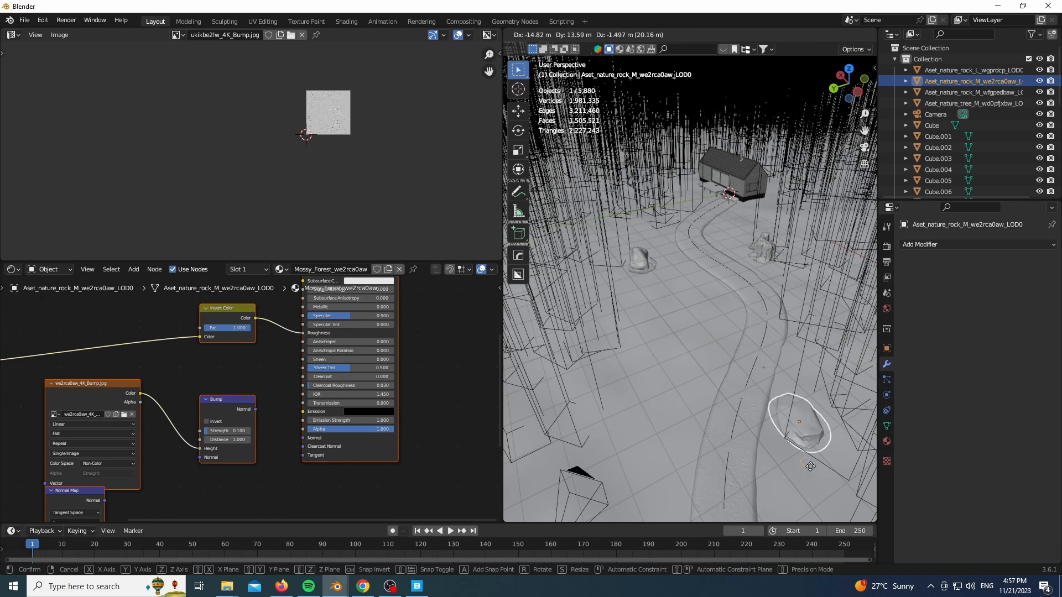
left_click(822, 360)
scroll(821, 362, "up", 4)
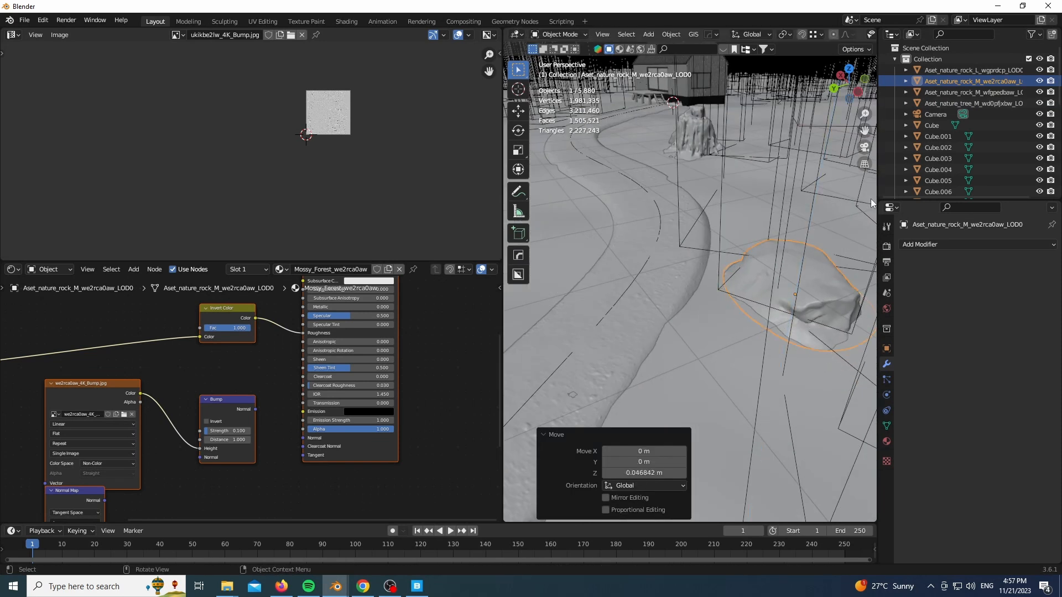
Move the wgprdcp rock formation beside the cabin's corner, about -3.63 m in X and 0.25 m in Y
left_click(973, 103)
scroll(776, 221, "down", 4)
scroll(775, 216, "down", 3)
left_click(974, 70)
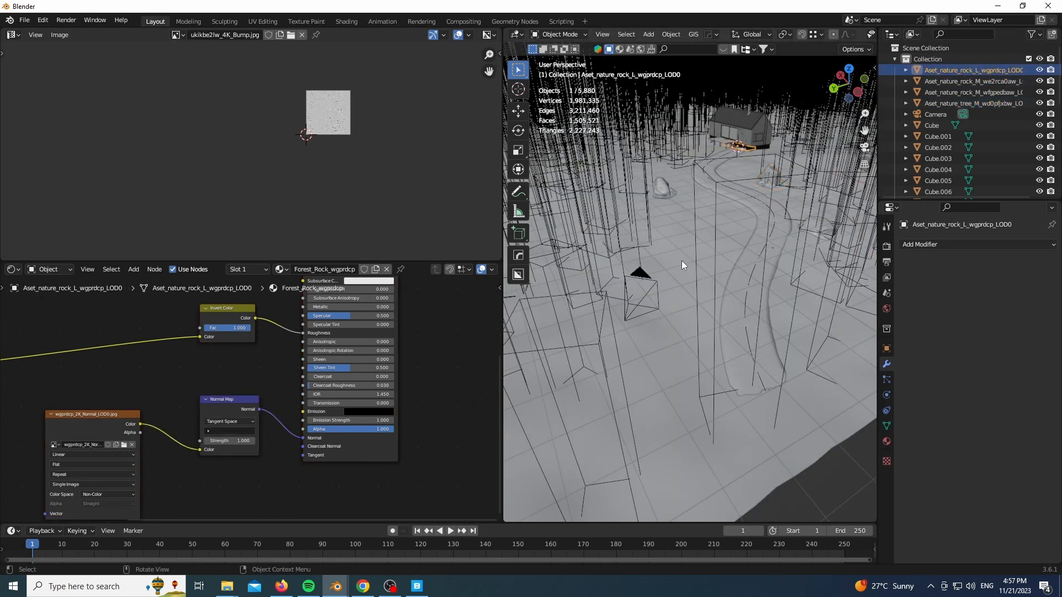
key("g")
left_click(765, 149)
scroll(755, 271, "up", 4)
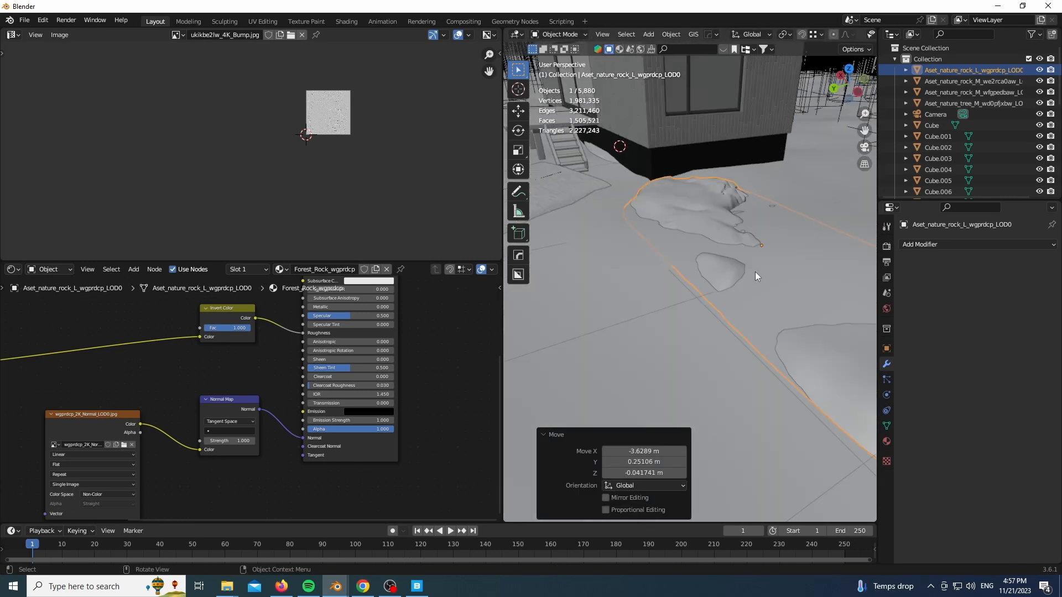
Rotate the rock formation about Z, raise it about 0.04 m, and tilt it by about 2.62° and -4.98° to fit the terrain
key("r")
key("z")
left_click(766, 275)
key("g")
key("z")
left_click(744, 251)
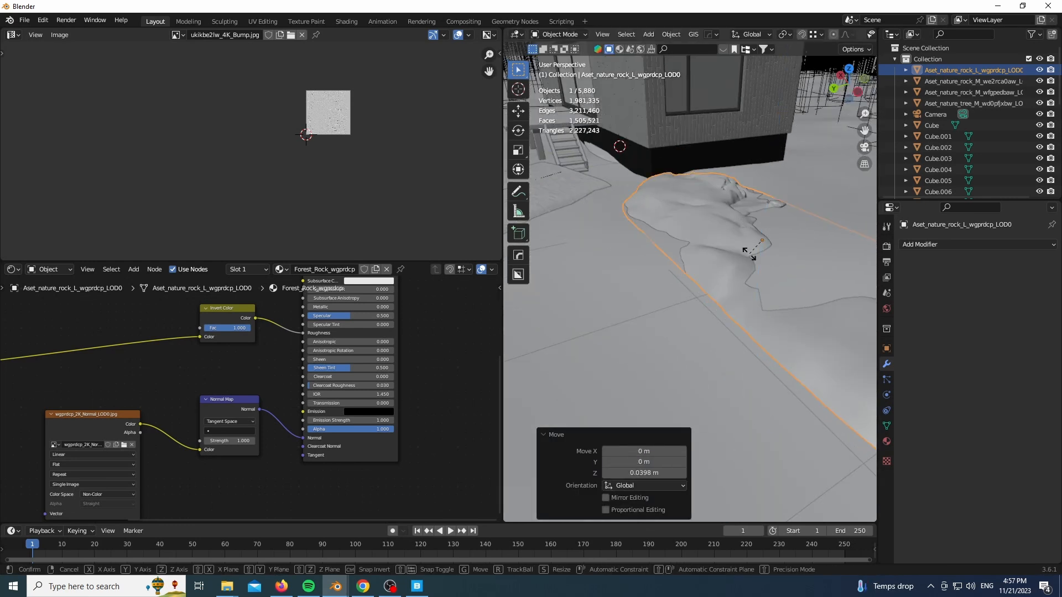
key("r")
key("r")
left_click(659, 308)
scroll(767, 210, "down", 5)
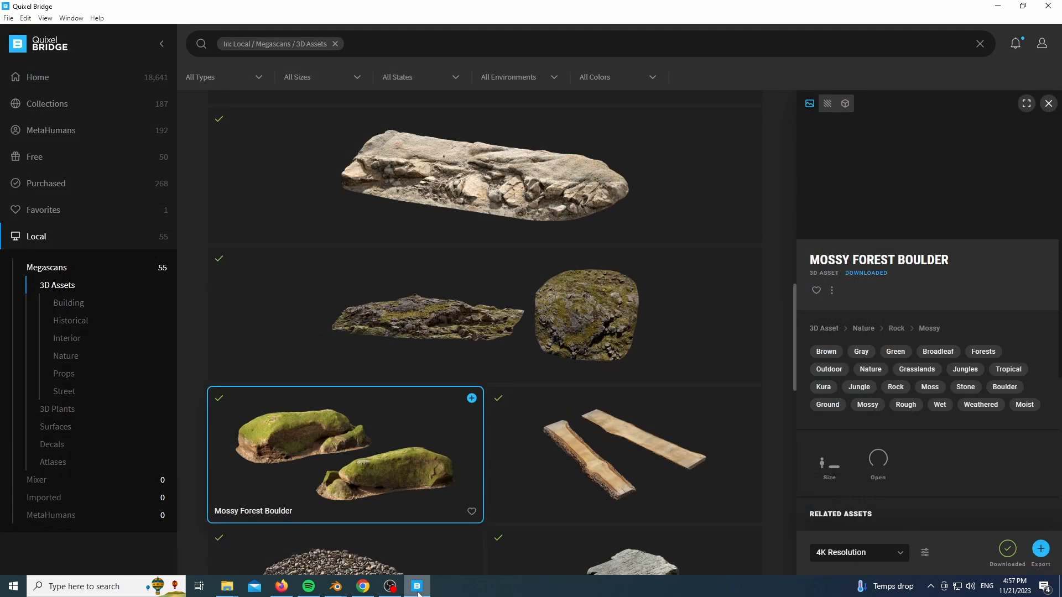
Import the Mossy Forest Boulder from Quixel Bridge and add a Subdivision Surface modifier to one of its isolated rocks
left_click(472, 399)
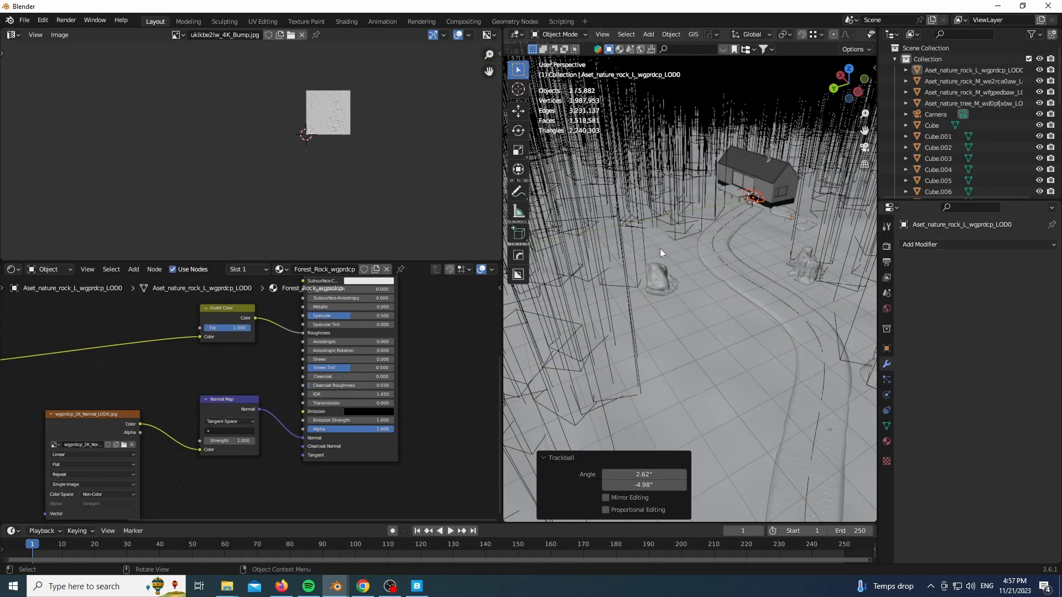
key("KP_Divide")
left_click(659, 255)
left_click(940, 244)
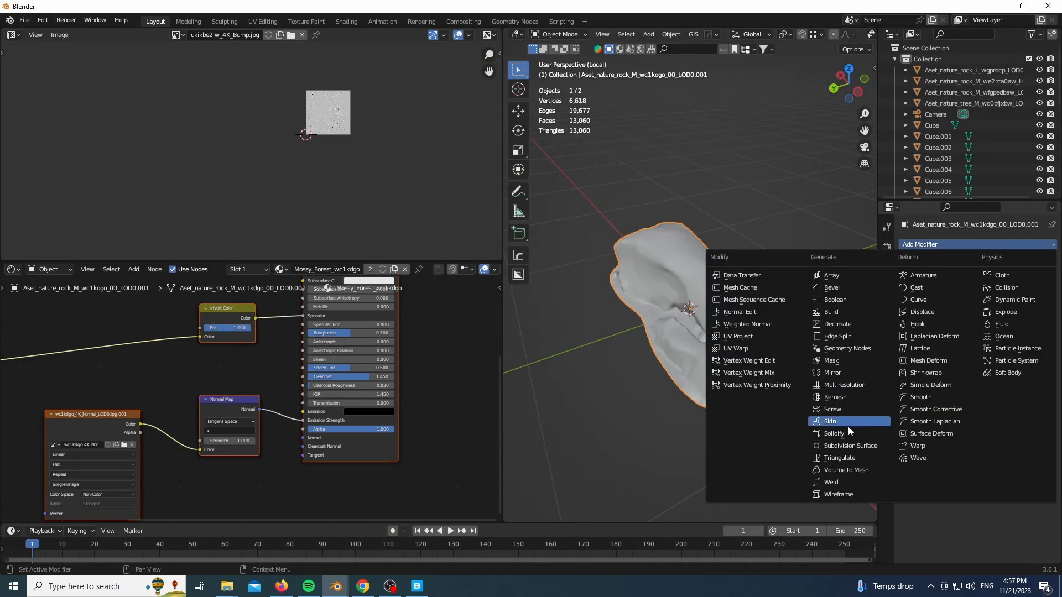
key("Return")
Add wc1kdgo_4K_Displacement.exr from the boulder's Bridge asset folder as an image texture in the Mossy_Forest_wc1kdgo material
key("Home")
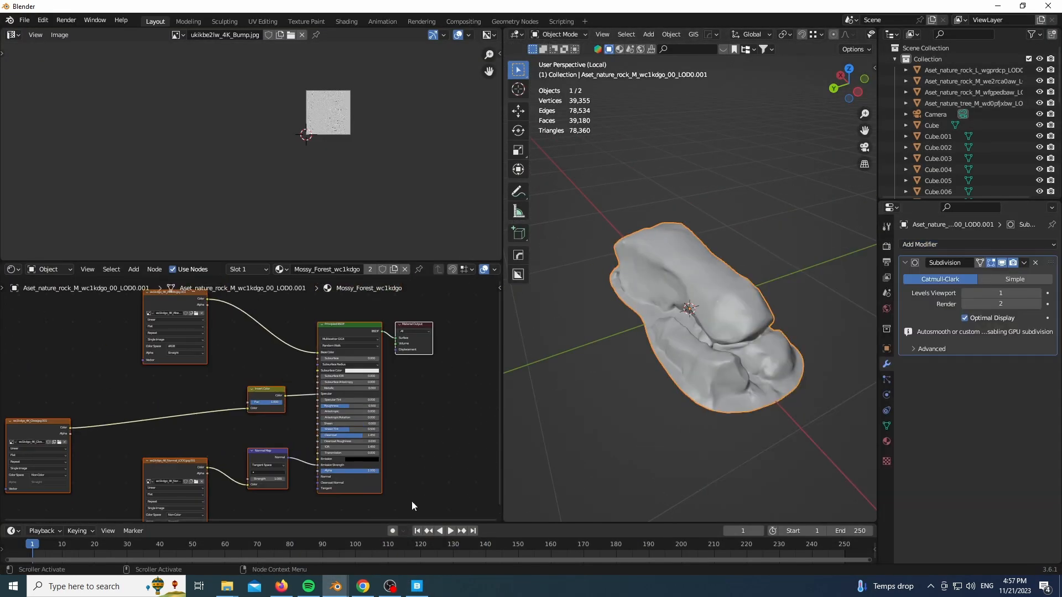
left_click(417, 591)
right_click(421, 401)
left_click(433, 408)
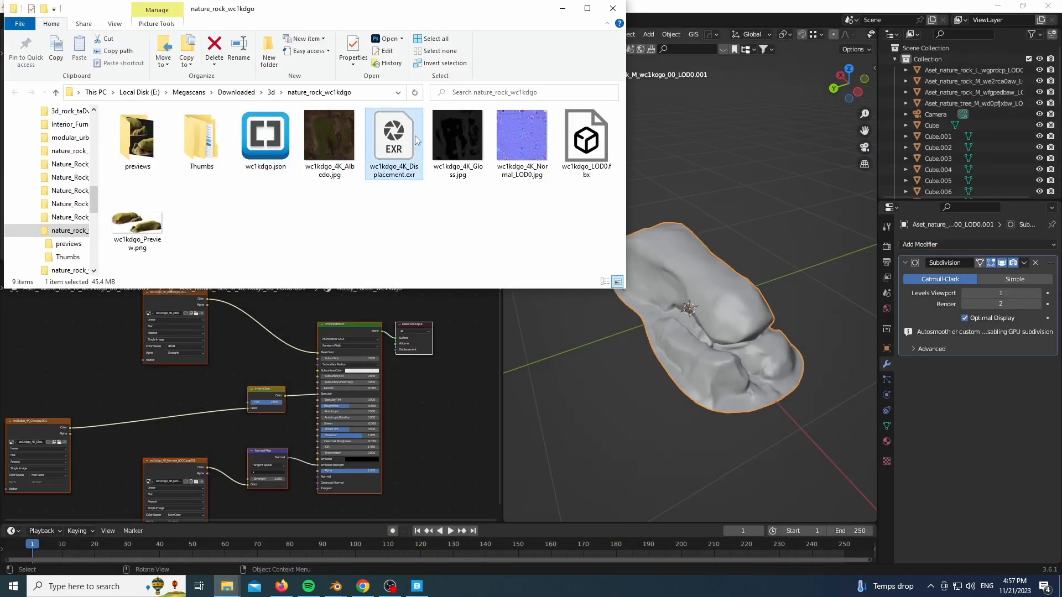
left_click(396, 473)
In the Mossy_Forest_wc1kdgo material, connect Invert Color to Roughness and the Normal Map to Normal, and set Clearcoat to 0
scroll(168, 386, "up", 3)
left_click_drag(164, 332, 165, 355)
scroll(372, 356, "down", 3)
middle_click_drag(372, 356, 300, 361)
left_click_drag(302, 338, 268, 337)
Feed the displacement texture through a Displacement node with scale 0.1 into the Material Output's Displacement
left_click(317, 357)
scroll(187, 377, "up", 3)
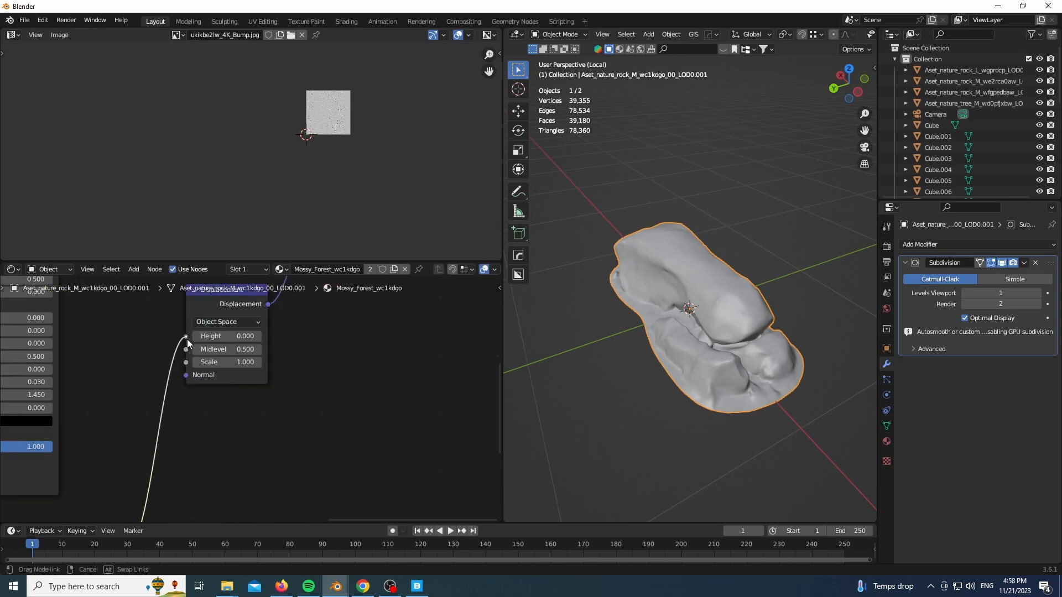
key("Return")
Switch the viewport to rendered shading and set the Displacement node's scale to 1
key("z")
left_click(739, 323)
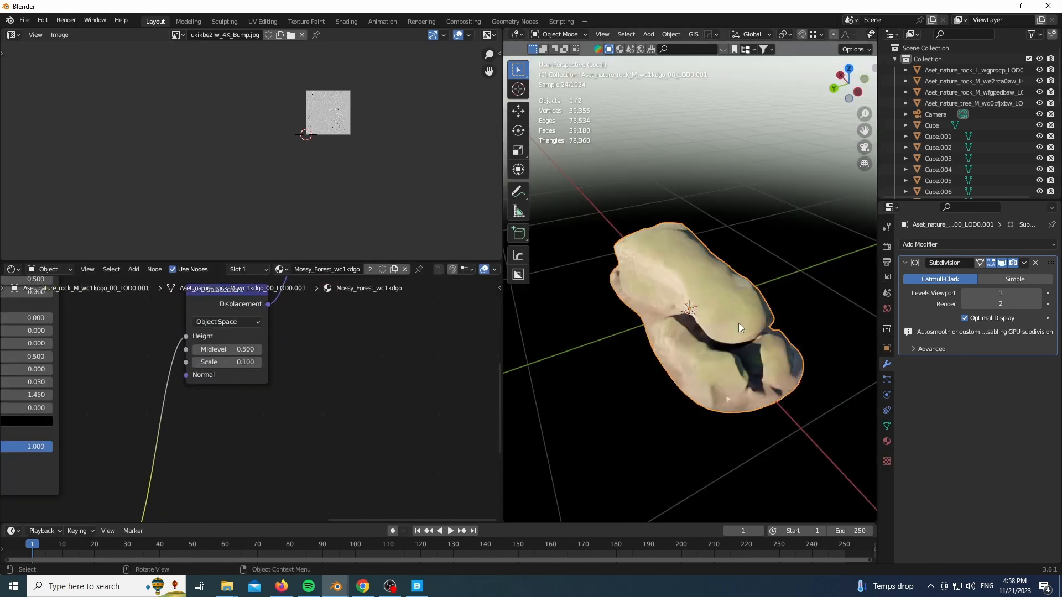
scroll(738, 323, "up", 5)
middle_click_drag(17, 432, 383, 354)
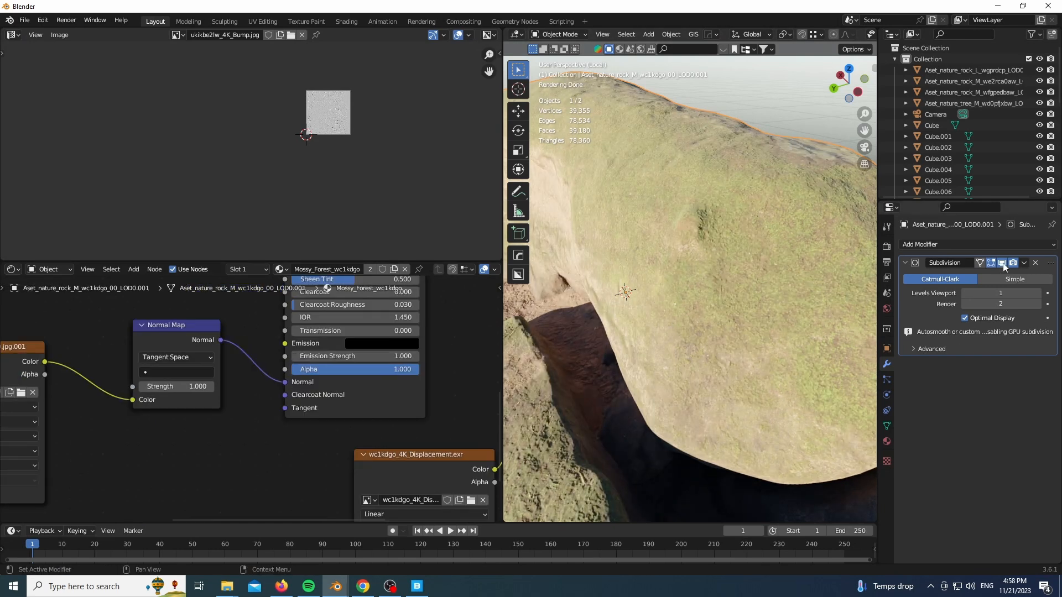
middle_click_drag(448, 416, 91, 480)
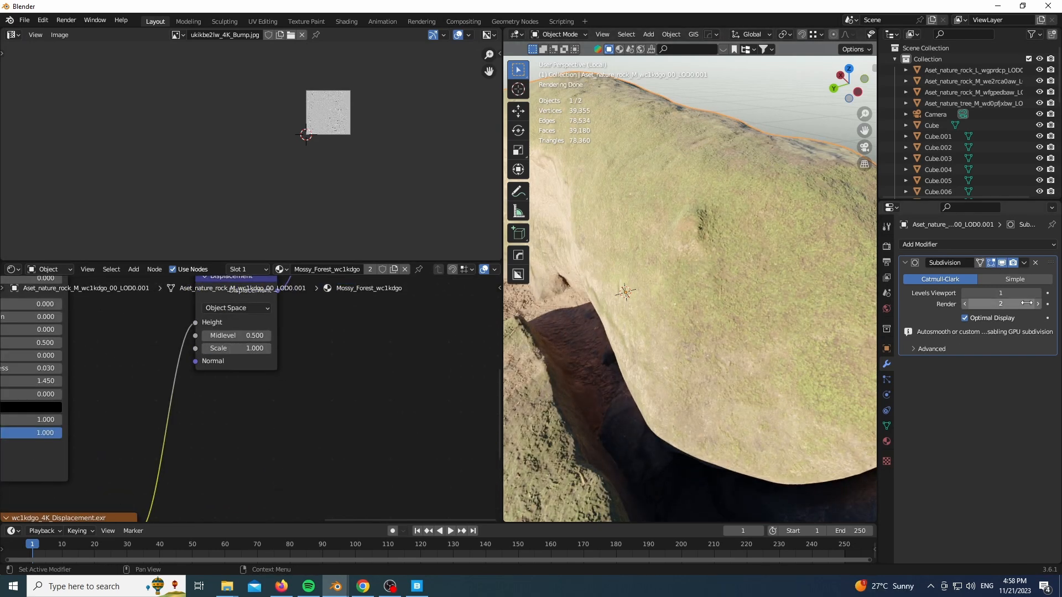
Raise the boulder's viewport subdivision level and set its material's surface displacement to Displacement and Bump
left_click(887, 441)
scroll(924, 409, "down", 6)
left_click(924, 410)
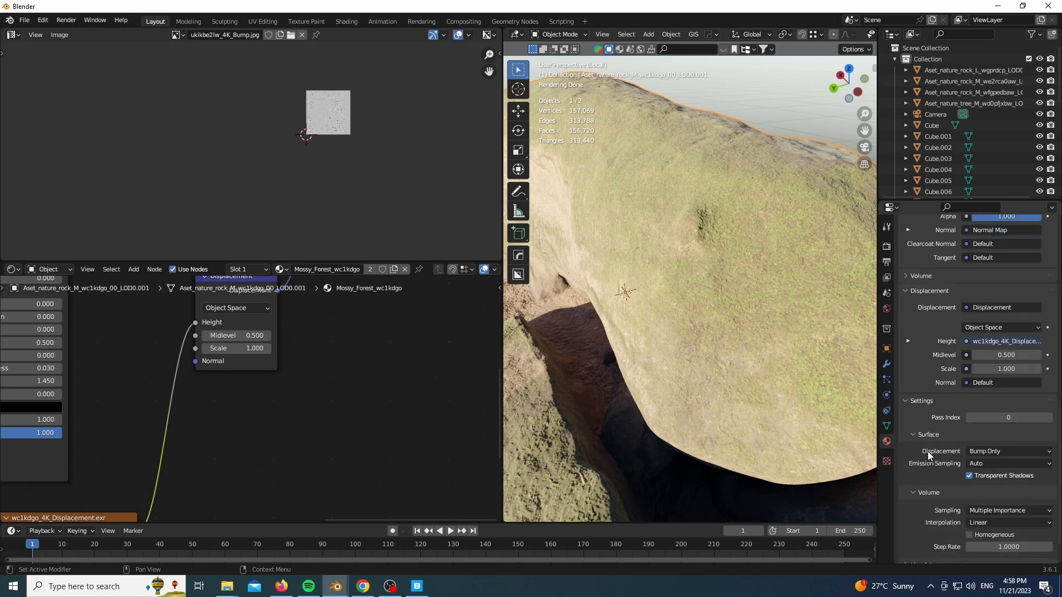
left_click(1003, 451)
left_click(1001, 469)
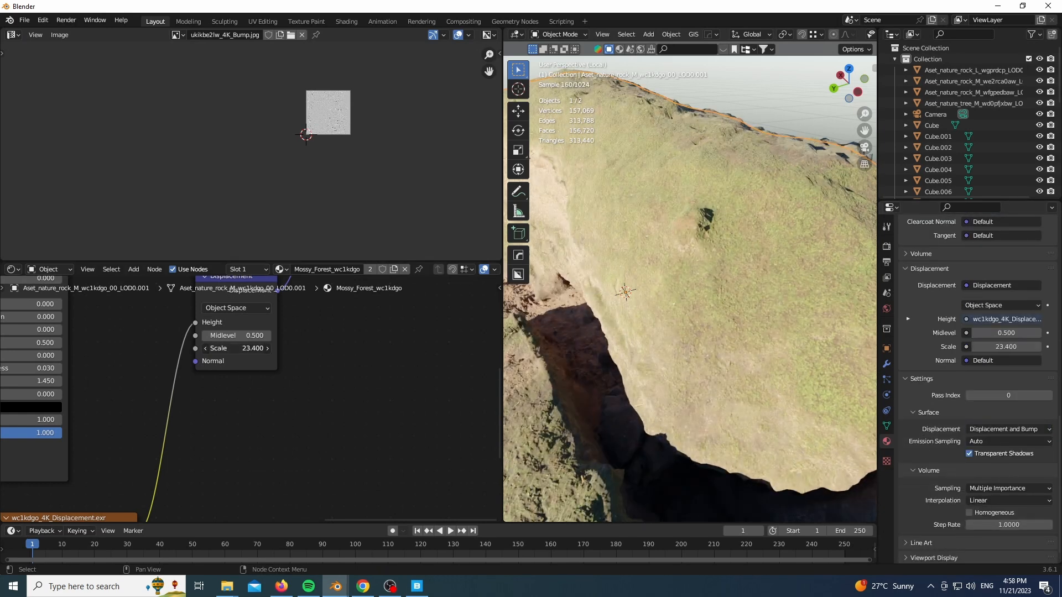
Set the Displacement node's scale to 6 and apply the boulder's object scale
double_click(238, 348)
type("6")
key("Return")
key("ctrl+a")
left_click(708, 284)
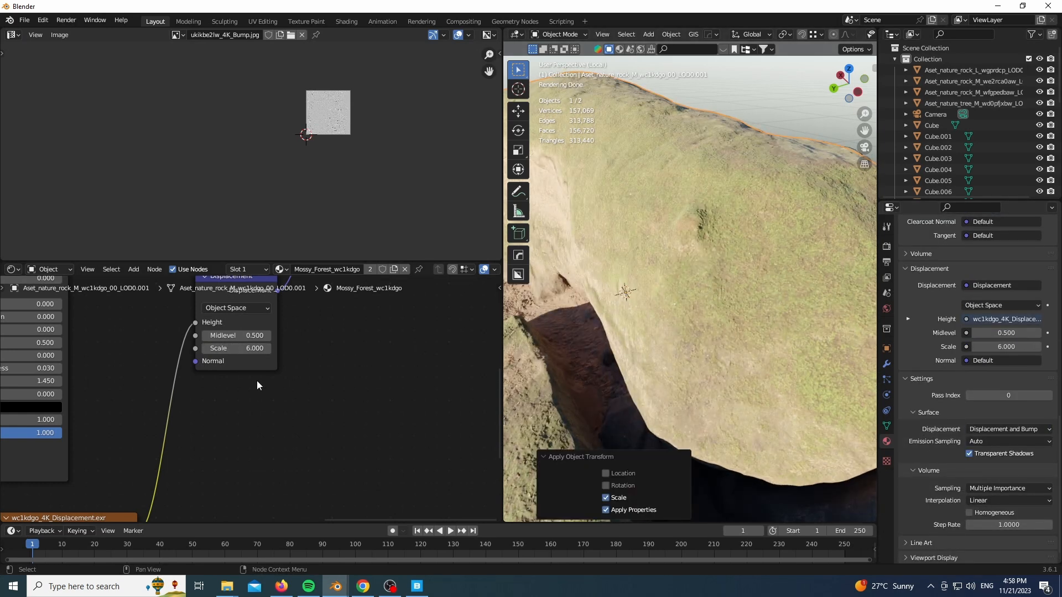
Preview the displacement texture and the Displacement node's output directly on the boulder's surface
middle_click_drag(143, 492, 332, 346)
left_click(282, 386, "ctrl+shift")
middle_click_drag(414, 310, 165, 470)
left_click(169, 376, "ctrl+shift")
scroll(332, 435, "down", 3)
middle_click_drag(267, 466, 234, 511)
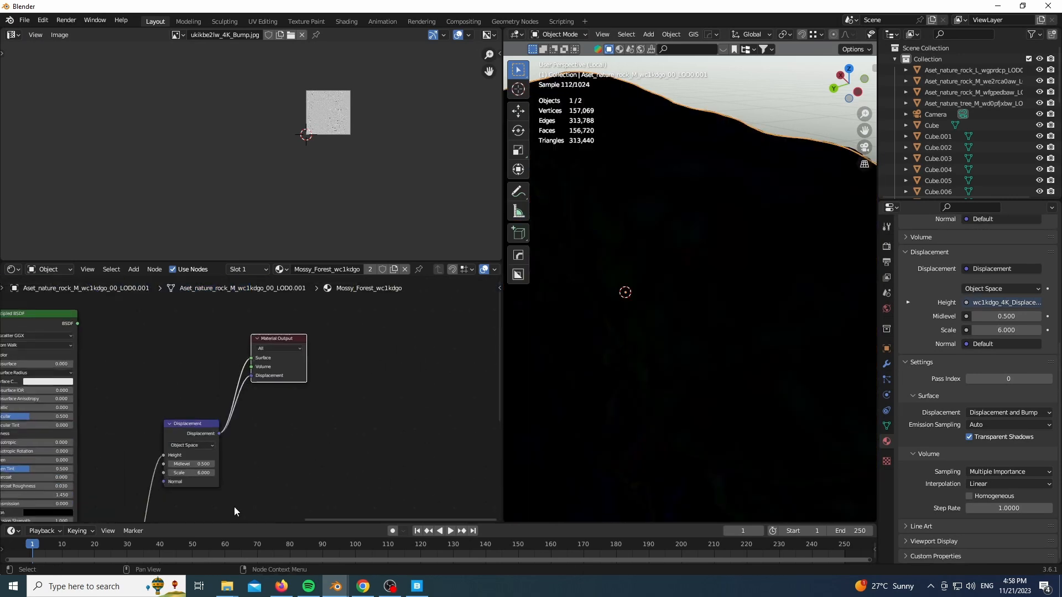
Set the Displacement node's scale to 24 and reconnect the Principled BSDF to the Material Output's Surface
scroll(229, 504, "up", 6)
double_click(166, 426)
type("24")
key("Return")
scroll(215, 448, "down", 6)
left_click(44, 399, "ctrl+shift")
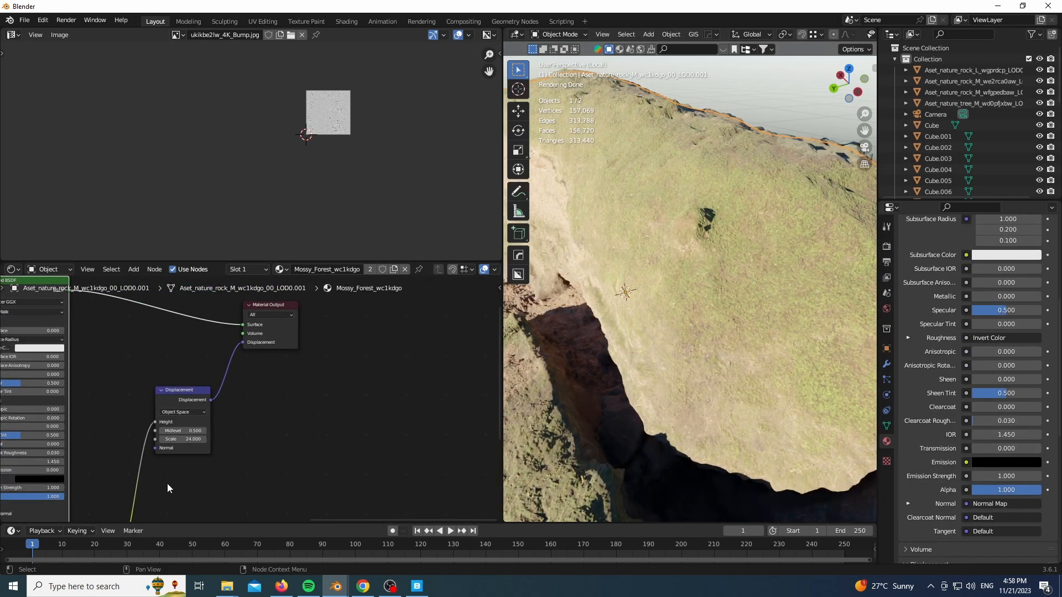
Reduce the Displacement node's scale to about 9.97 and set the boulder's viewport subdivision level to 3
scroll(168, 482, "up", 3)
left_click_drag(199, 408, 177, 408)
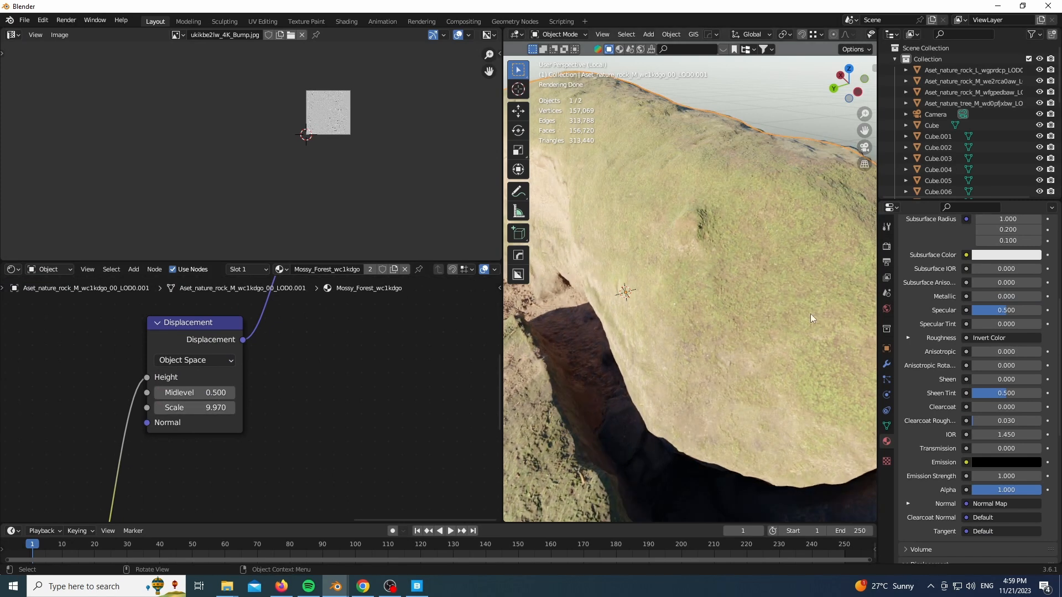
left_click(887, 364)
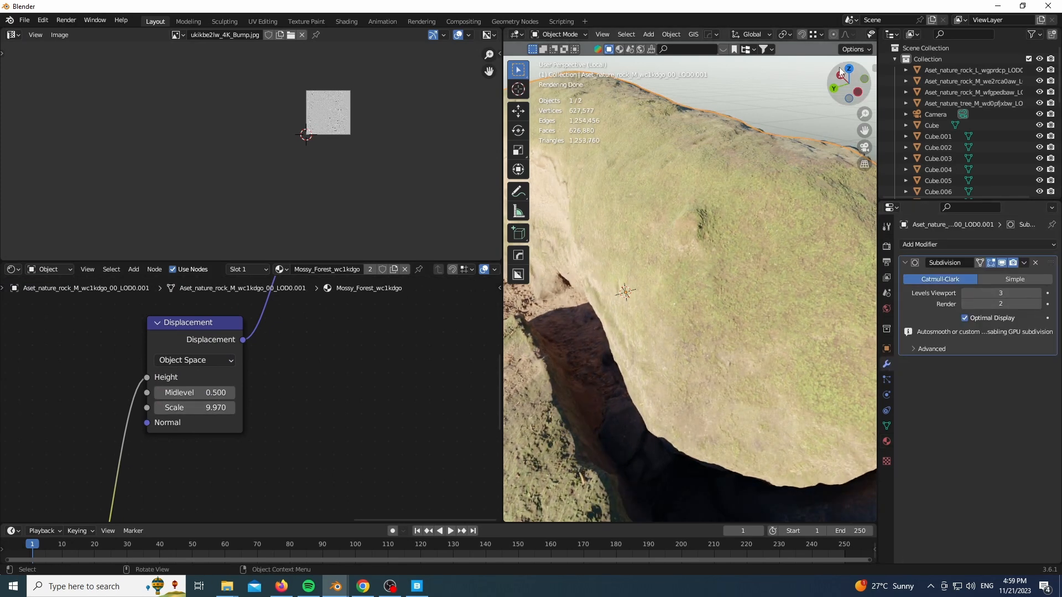
left_click_drag(850, 86, 843, 141)
scroll(728, 324, "down", 5)
scroll(664, 224, "up", 3)
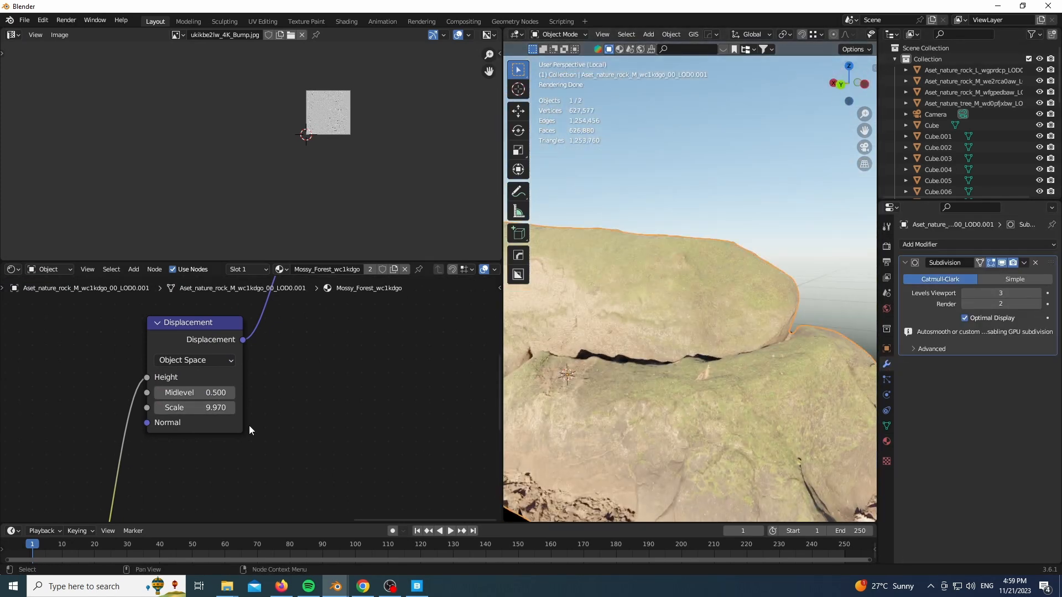
Set the Displacement node's scale to 14
left_click(203, 408)
type("14")
key("Return")
scroll(807, 192, "down", 2)
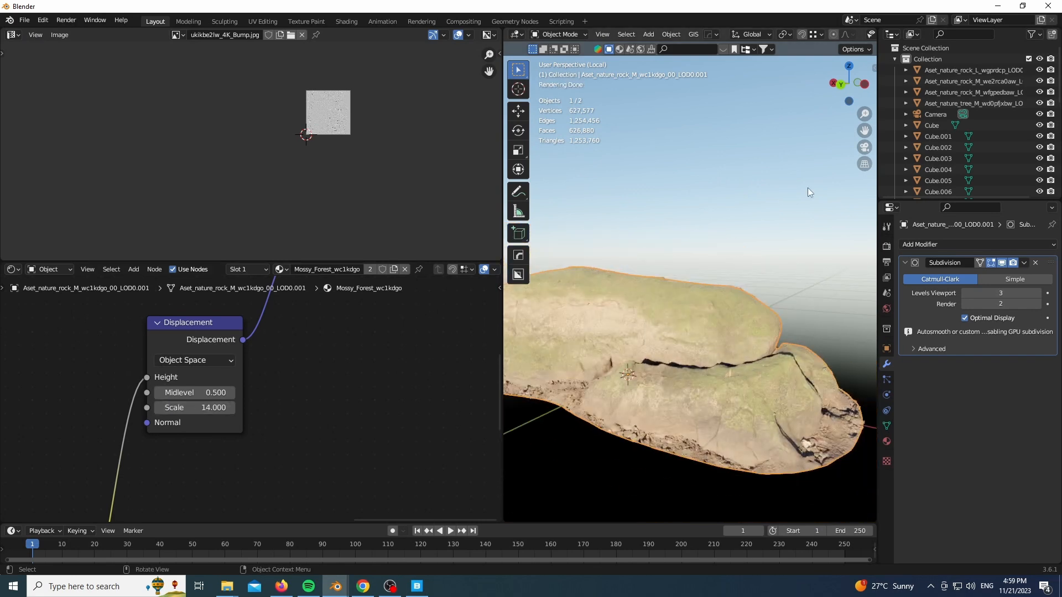
Set the boulder's subdivision levels to 2 for viewport and 3 for render, and move it into the foreground near the camera
left_click(964, 293)
key("KP_Divide")
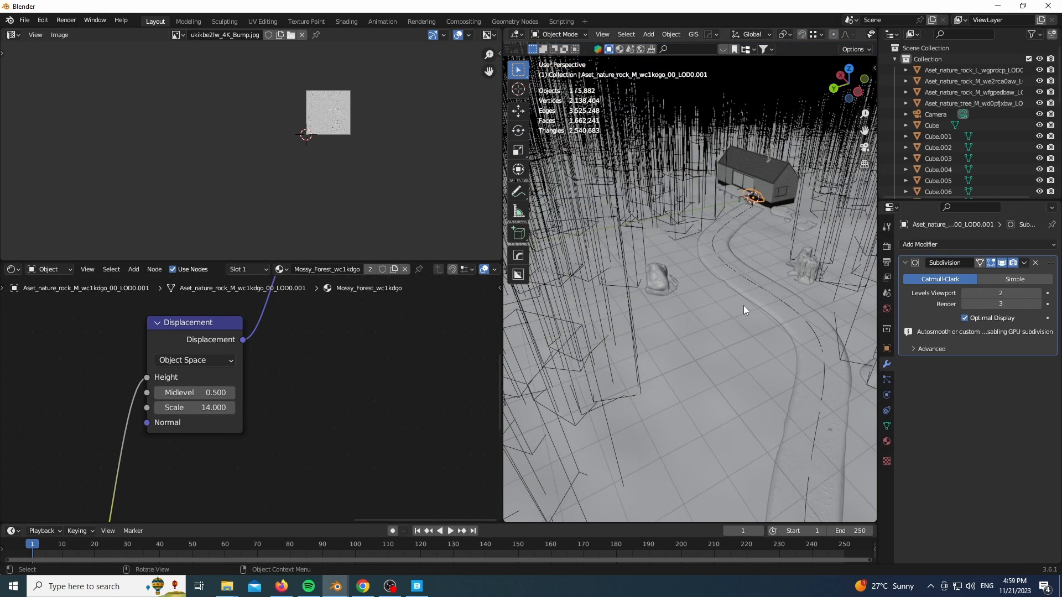
key("g")
left_click(701, 352)
key("KP_0")
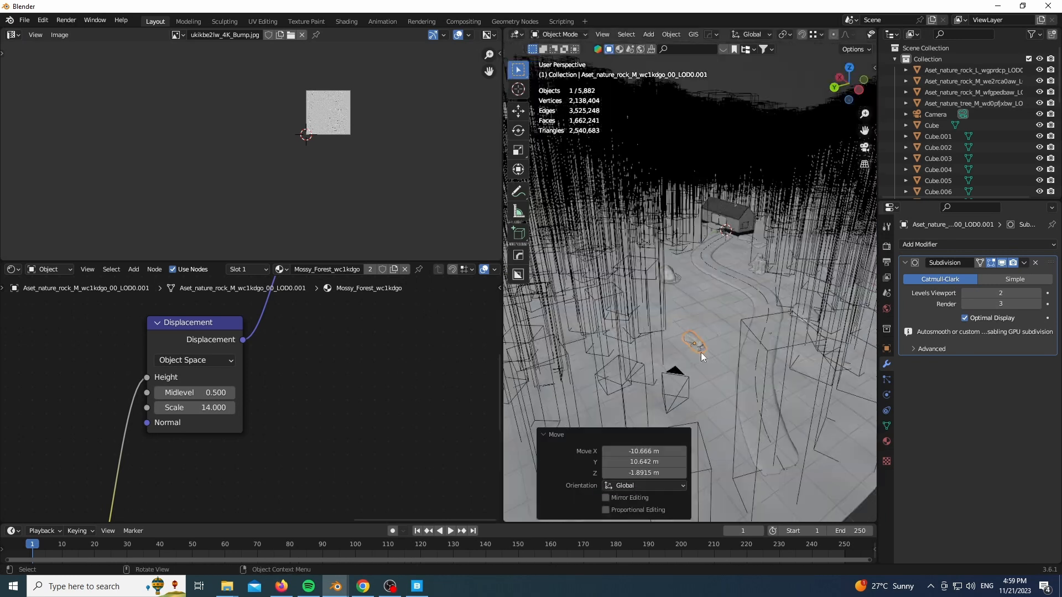
Enlarge the foreground boulder about 1.56 times, reposition it, and rotate it about -4.15° around the camera view axis
key("g")
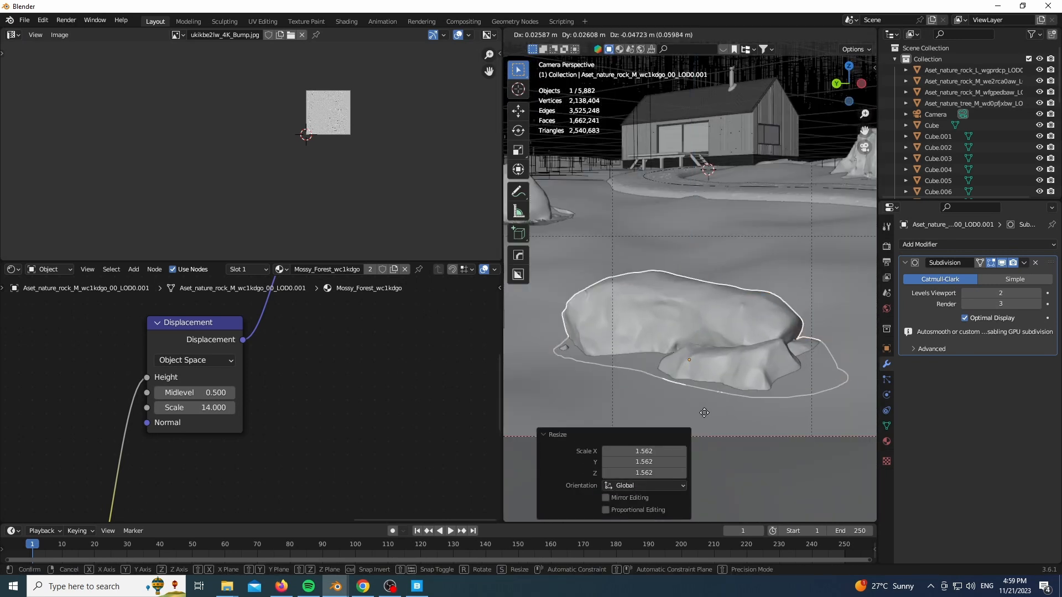
left_click(651, 290)
key("r")
left_click(816, 268)
Raise the foreground boulder about 0.045 m and fine-tune its tilt and height against the ground
key("g")
key("z")
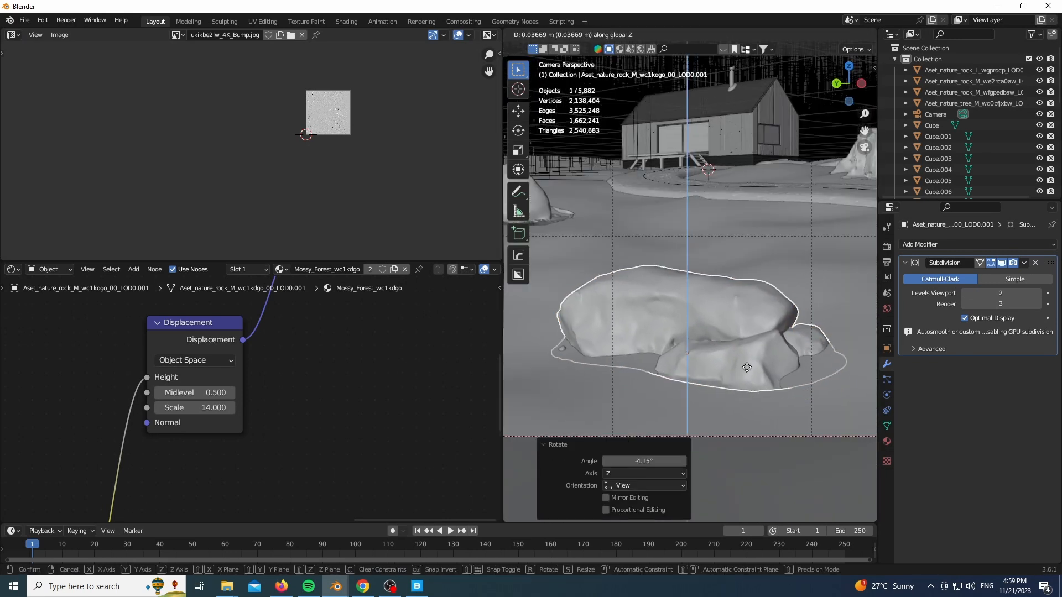
left_click(750, 358)
key("r")
key("r")
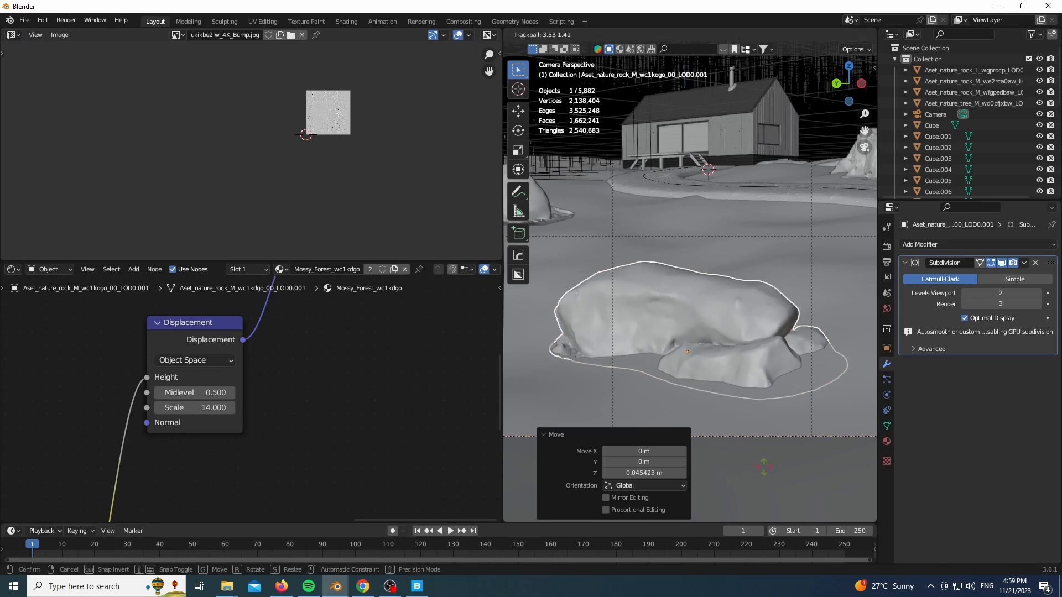
left_click(720, 380)
key("g")
key("z")
left_click(723, 369)
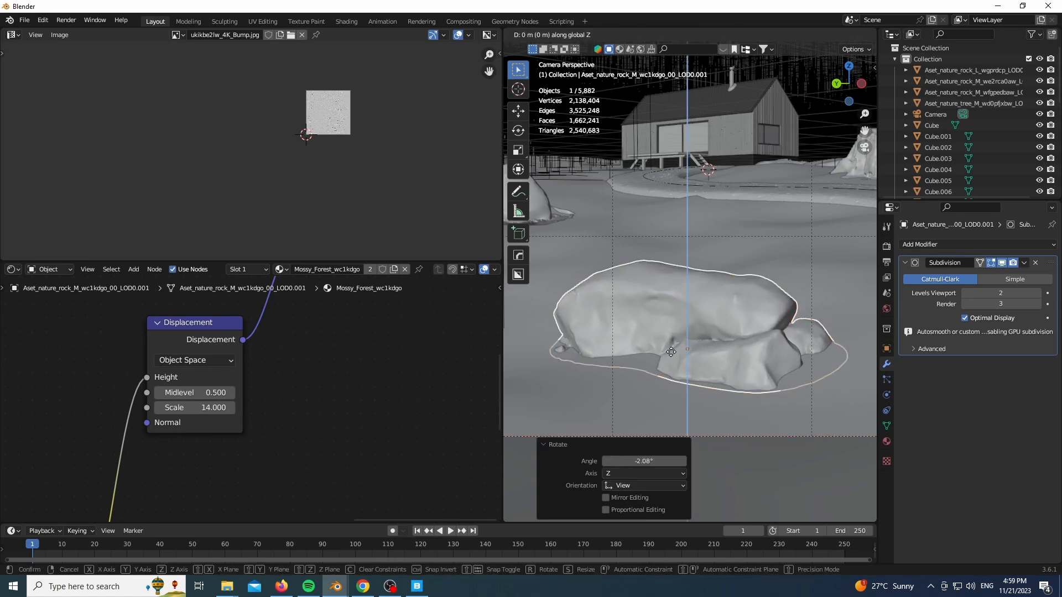
Enlarge the 3D viewport and scale the foreground boulder down by a factor of about 0.873
scroll(615, 426, "down", 5)
left_click_drag(502, 409, 16, 387)
middle_click_drag(275, 446, 423, 356, "shift")
key("s")
left_click(425, 359)
Shift the foreground boulder horizontally along the ground and lower it about 0.078 m
key("g")
key("shift+z")
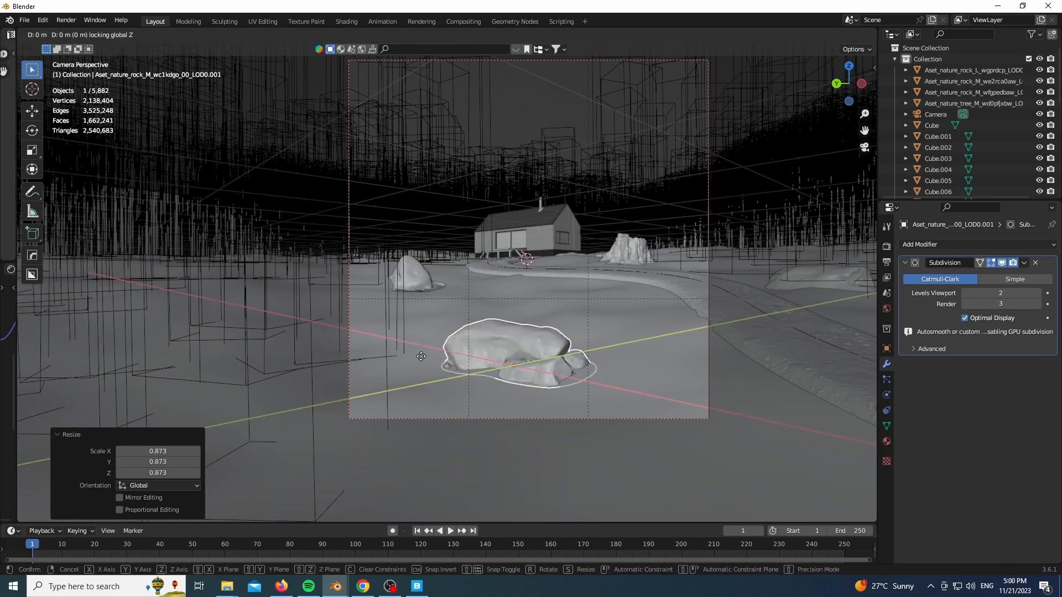
left_click(492, 398)
key("g")
key("z")
left_click(489, 417)
Show the rendered camera view without overlays and scale down the tree stump beside the path
key("z")
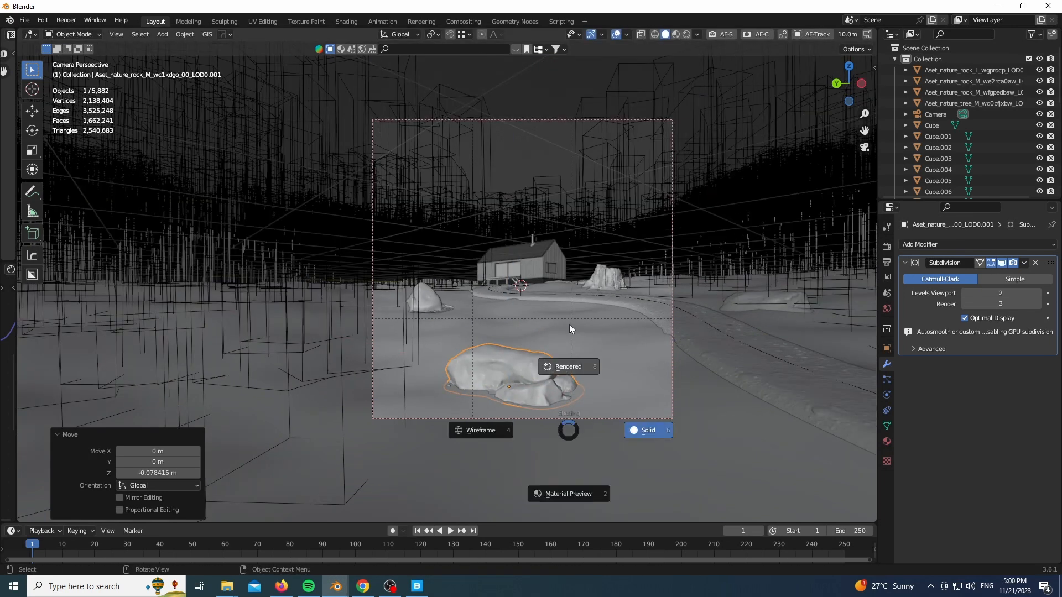
left_click(569, 324)
key("shift+alt+z")
left_click(649, 304)
key("s")
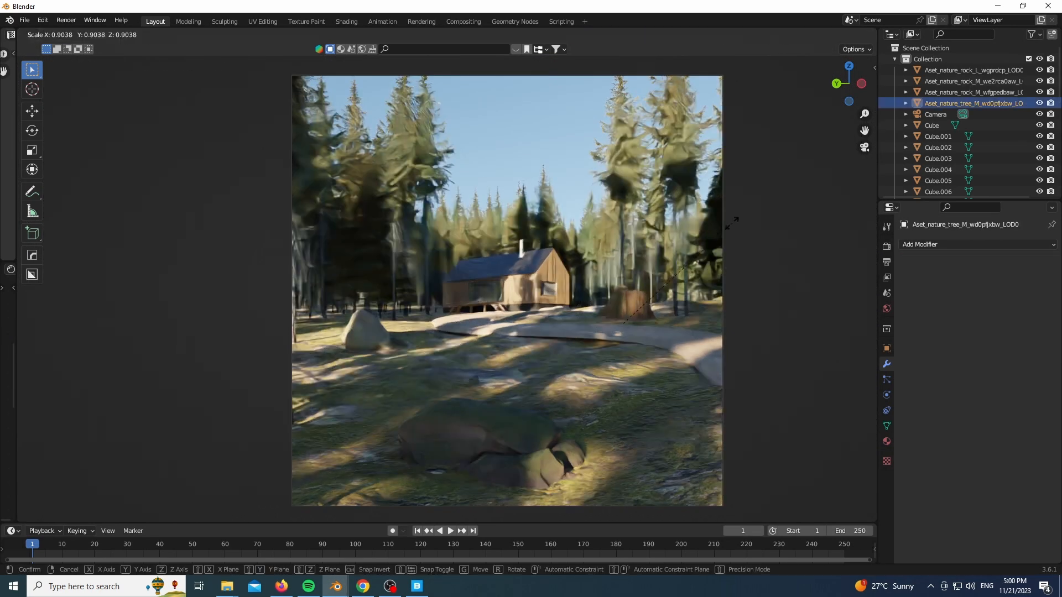
left_click(687, 251)
Scale the rock on the cabin's left by about 0.842 and rotate it about -94.7° around the global Z axis
left_click(365, 333)
key("s")
left_click(536, 302)
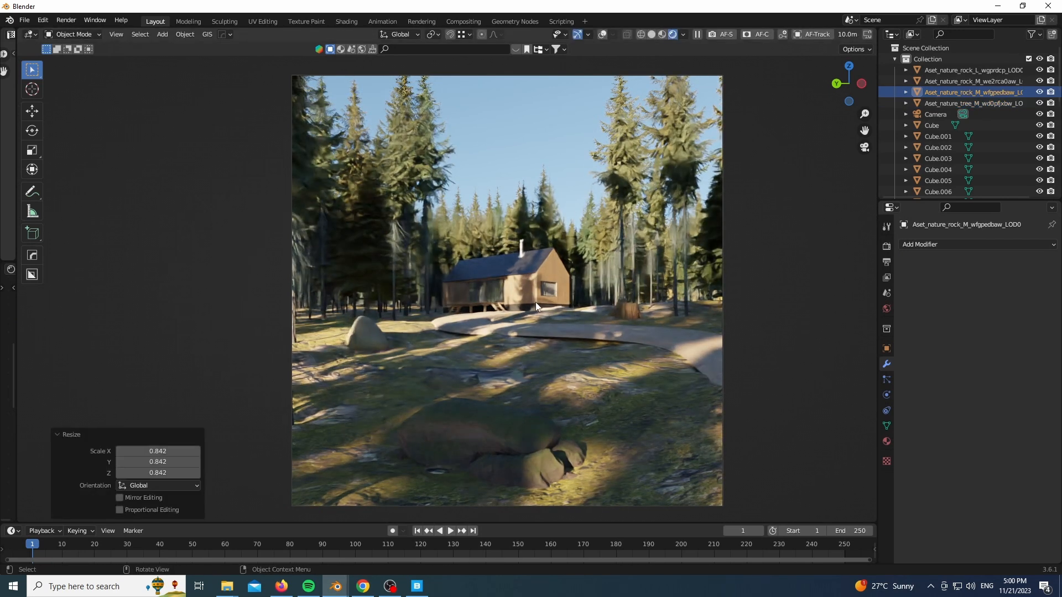
key("g")
key("z")
left_click(427, 386)
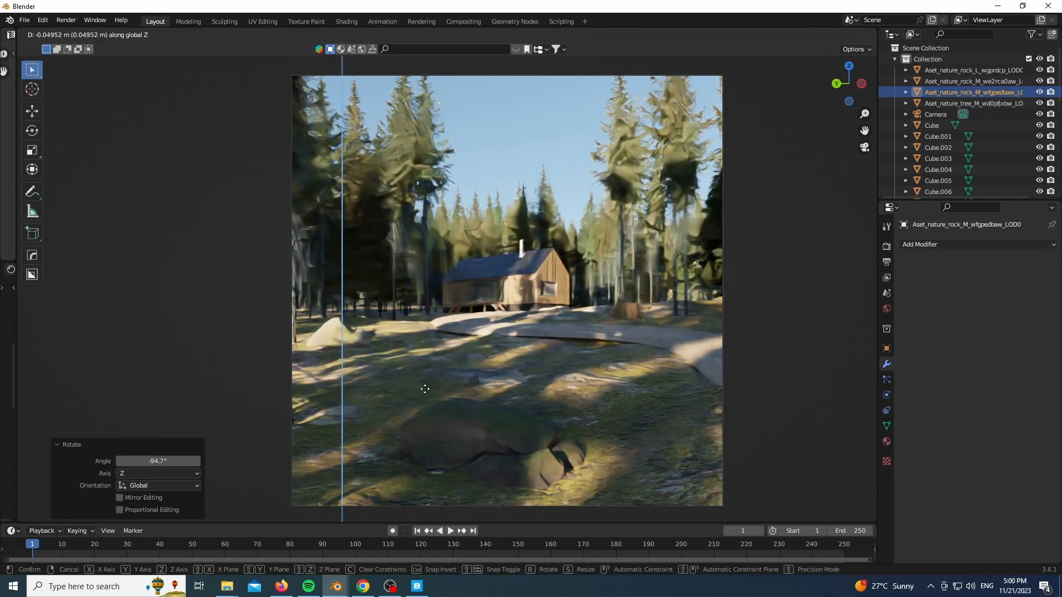
Move the left rock about -2.48 m in X and 1.19 m in Y, and sink it about 0.53 m into the ground
key("g")
key("shift+z")
left_click(422, 334)
key("g")
key("z")
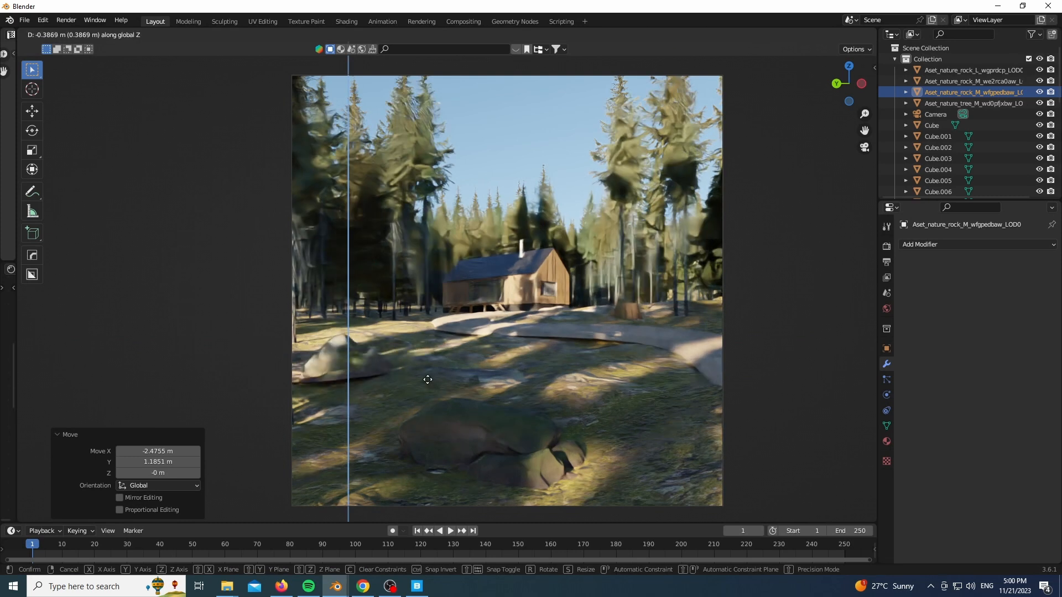
left_click(449, 426)
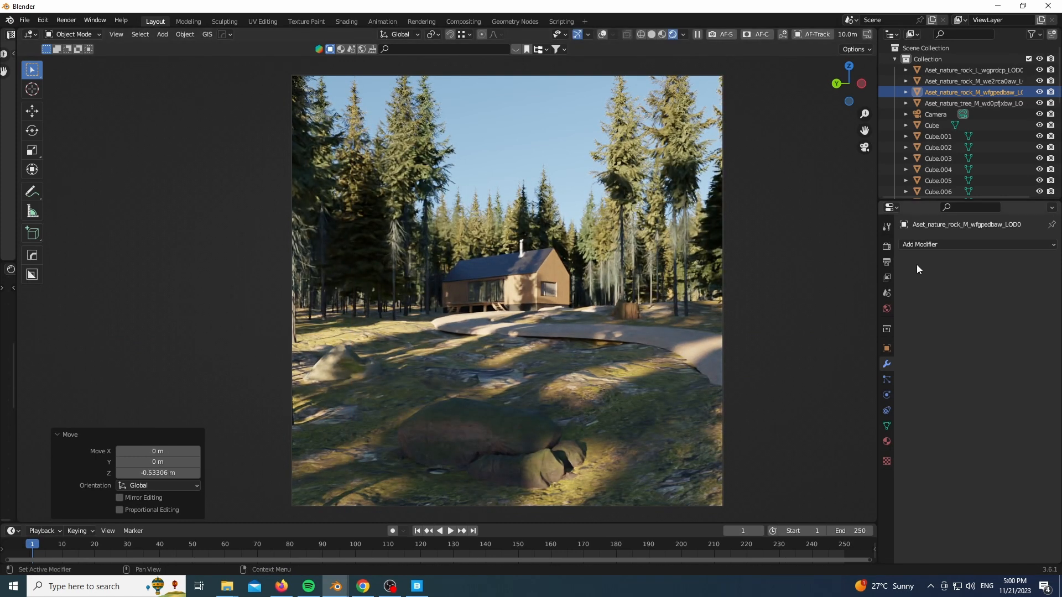
Return to solid shading, add a cube at the scene origin, and scale it by 15
key("z")
left_click(475, 471)
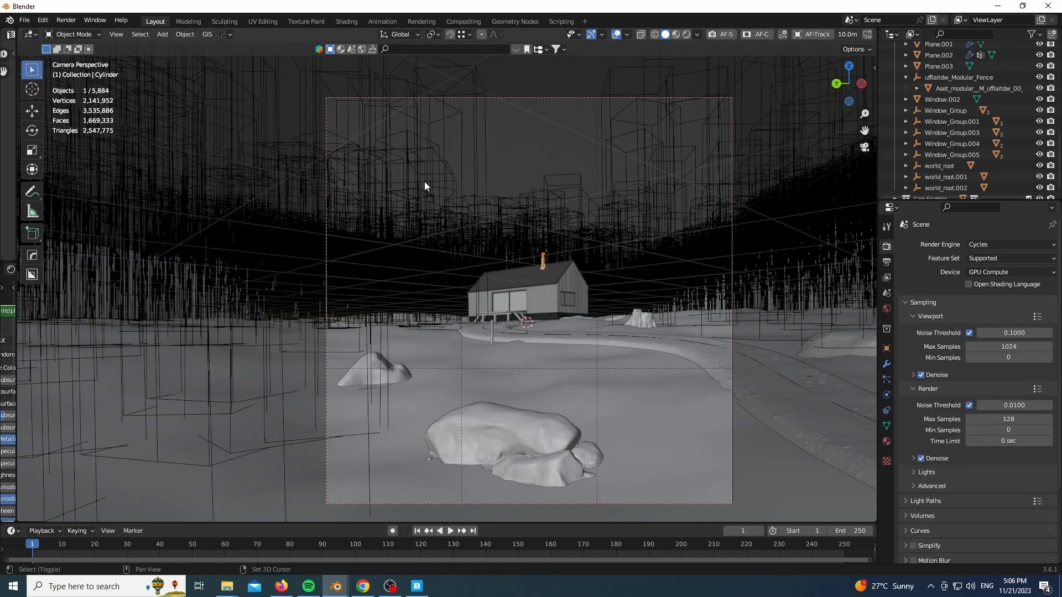
key("shift+a")
mouse_move(429, 182)
left_click(495, 197)
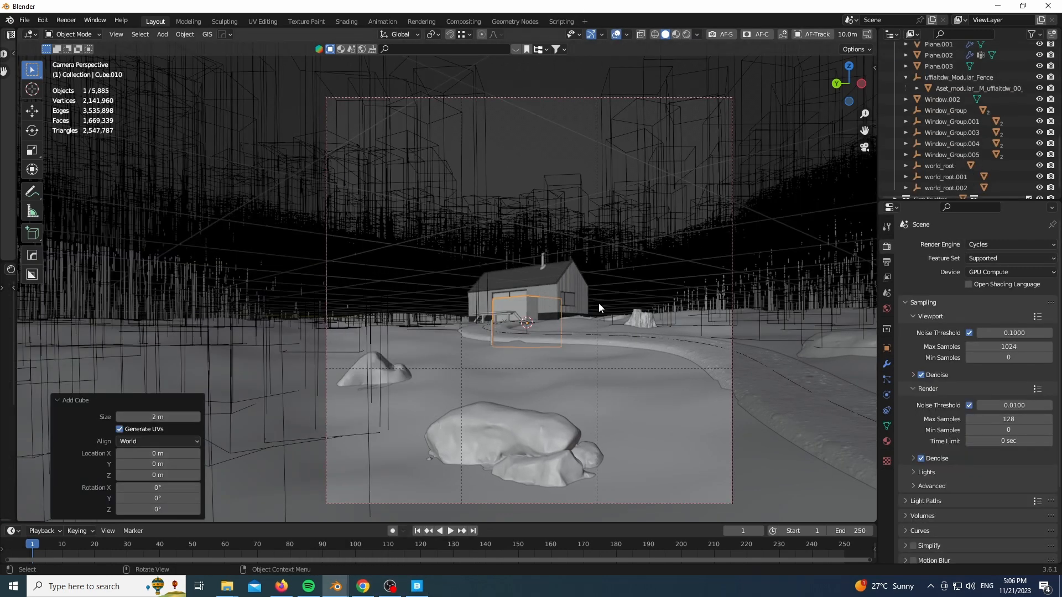
type("s15")
key("Return")
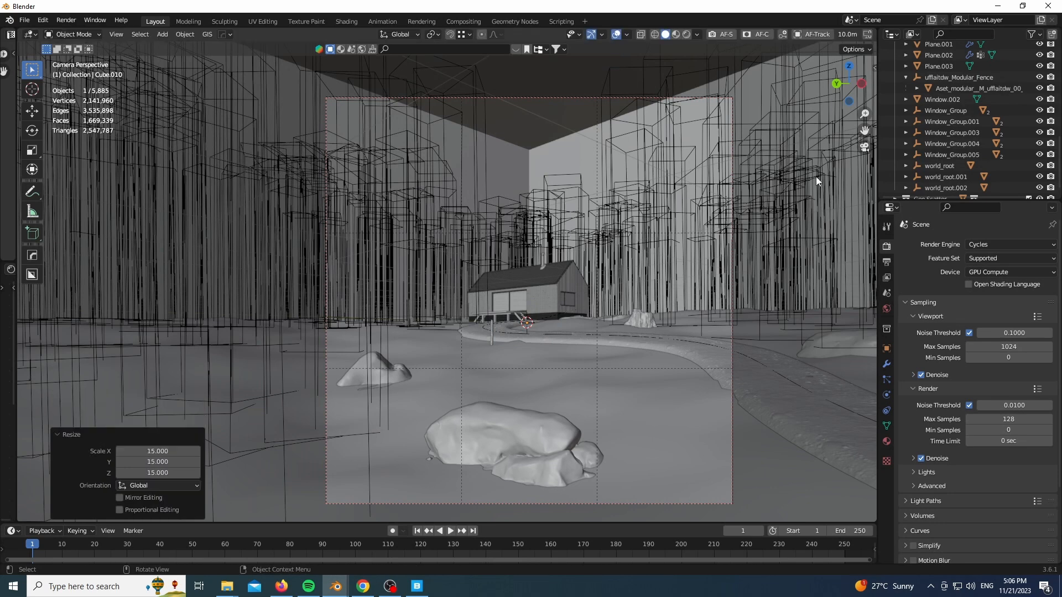
Scale the new cube by a further factor of 6 so it encloses the forest area
middle_click_drag(816, 177, 478, 311)
scroll(478, 311, "down", 8)
type("s4")
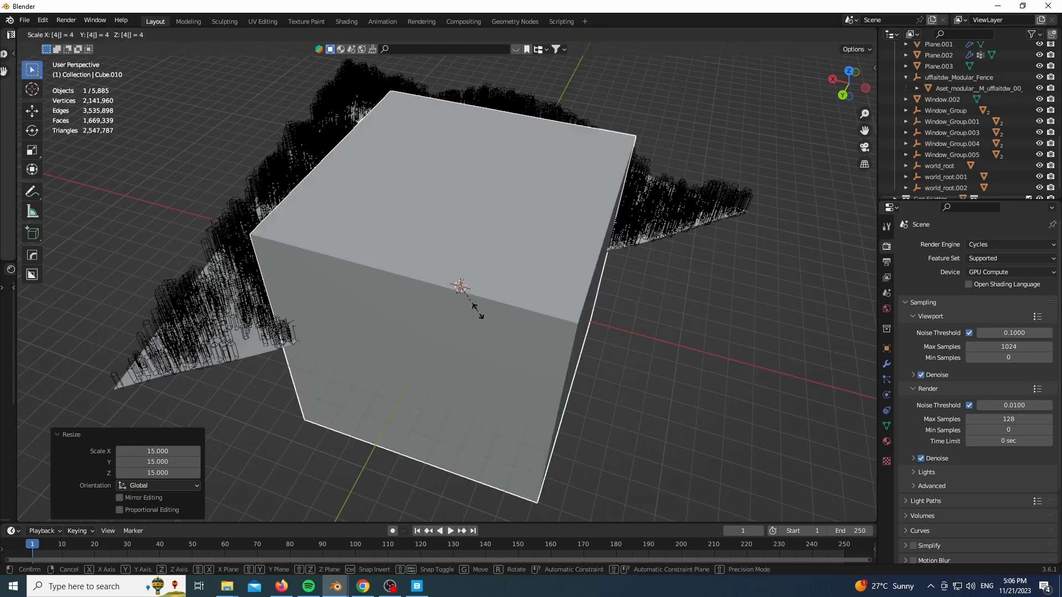
key("BackSpace")
type("6")
key("Return")
Move the large cube horizontally about 50.5 m in X and -39.7 m in Y over the forest
key("g")
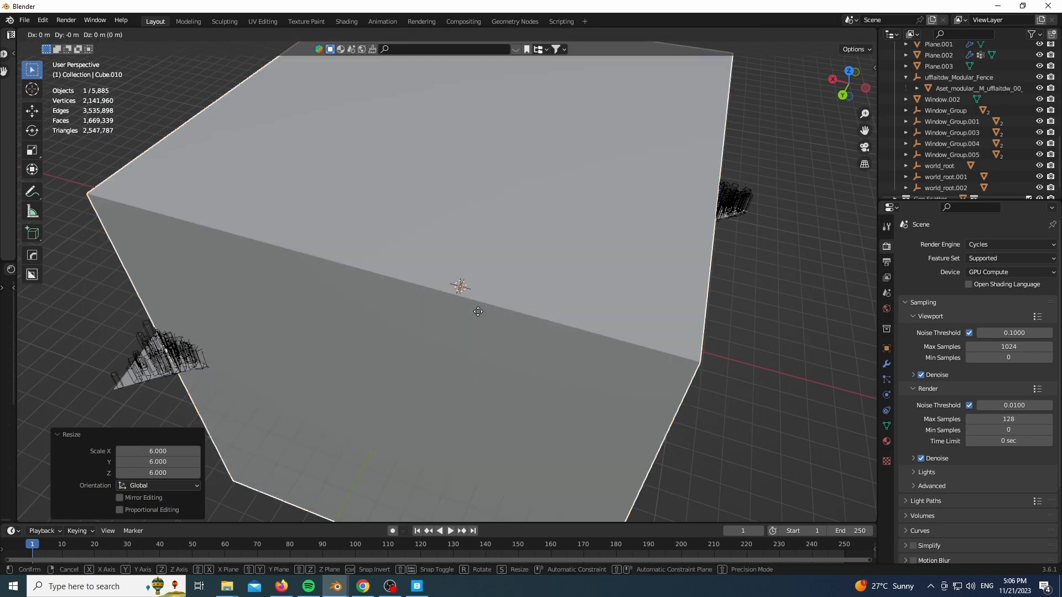
key("shift+x")
key("shift+z")
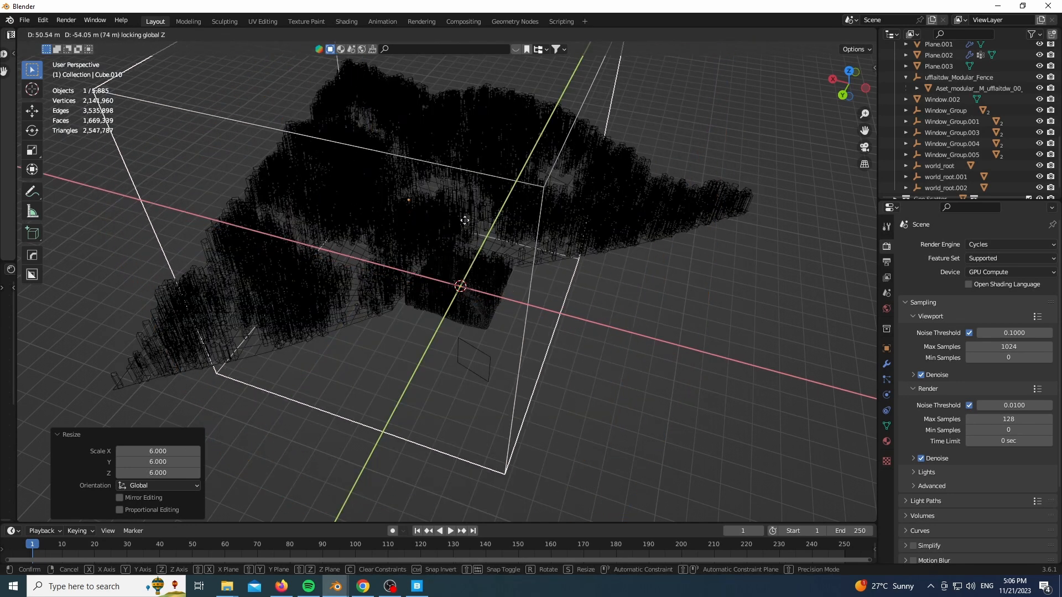
left_click(530, 261)
Flatten the large cube along Z in front view and raise it until its top sits above the trees
key("KP_1")
key("s")
key("z")
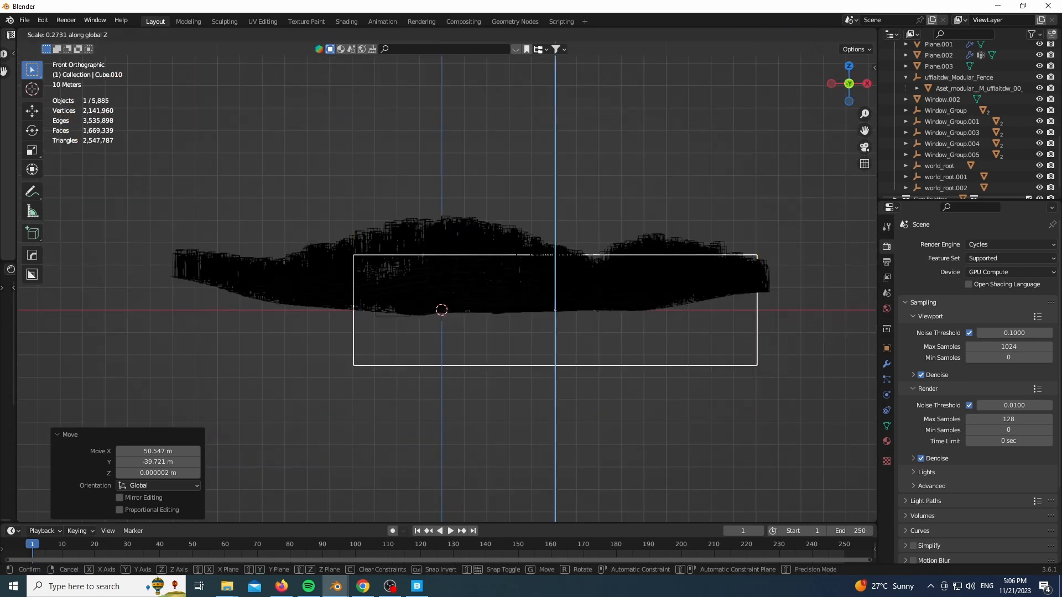
left_click(614, 314)
key("g")
key("z")
left_click(612, 238)
Apply the large cube's scale and return to the camera view in solid shading with the shader editor visible
key("ctrl+a")
left_click(613, 238)
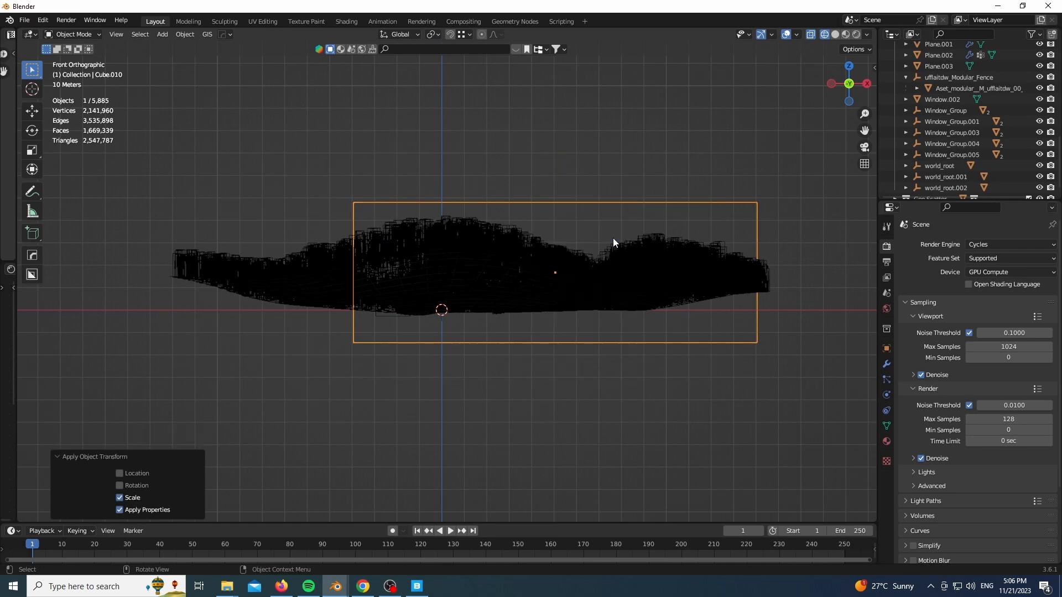
key("KP_0")
key("shift+z")
key("z")
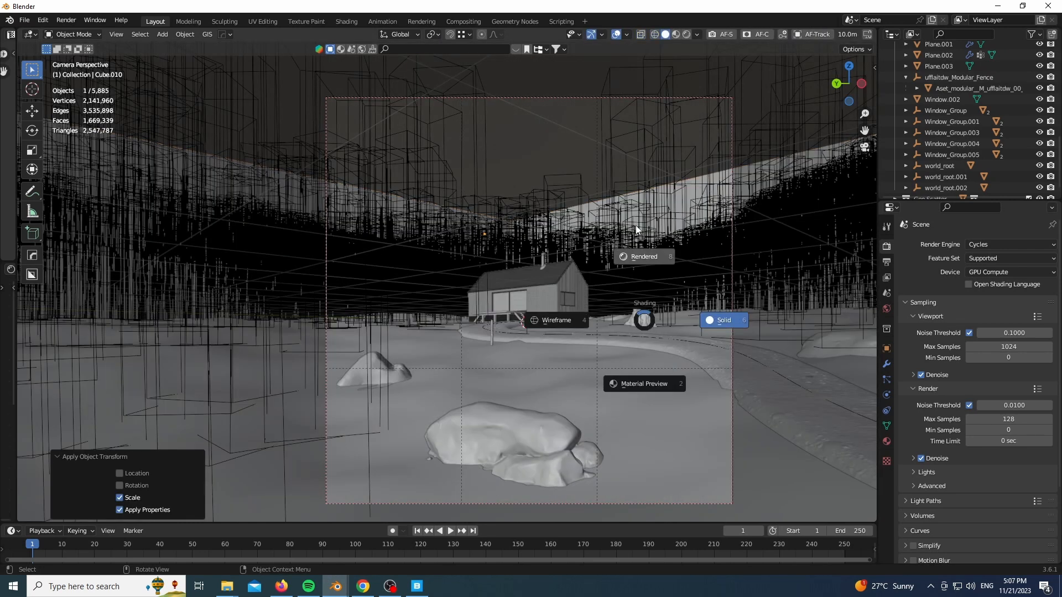
left_click(636, 226)
key("ctrl+space")
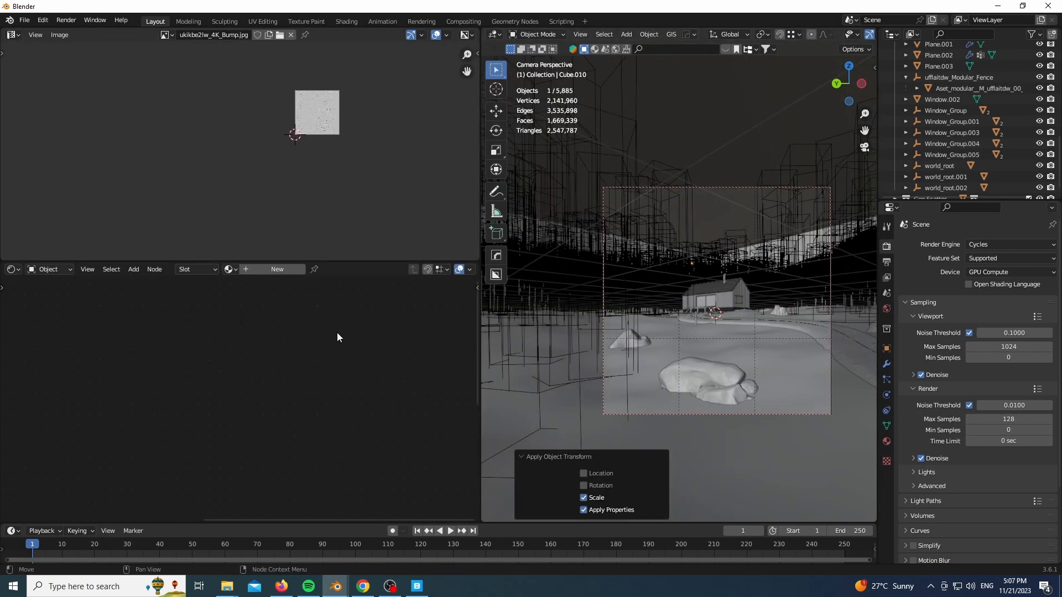
Create a new material for the large cube and delete its Principled BSDF node
middle_click_drag(306, 322, 296, 321)
left_click(295, 312)
key("Delete")
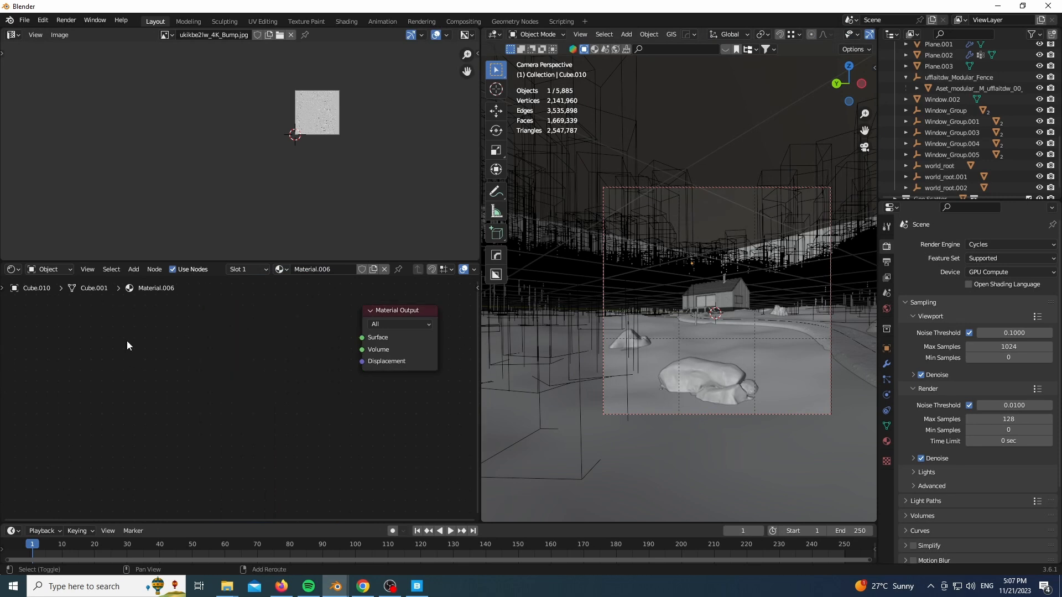
Add a Principled Volume node and connect it to the Material Output's Volume input
key("shift+a")
left_click(127, 341)
type("vol")
key("Down")
key("Down")
key("Return")
left_click(29, 307)
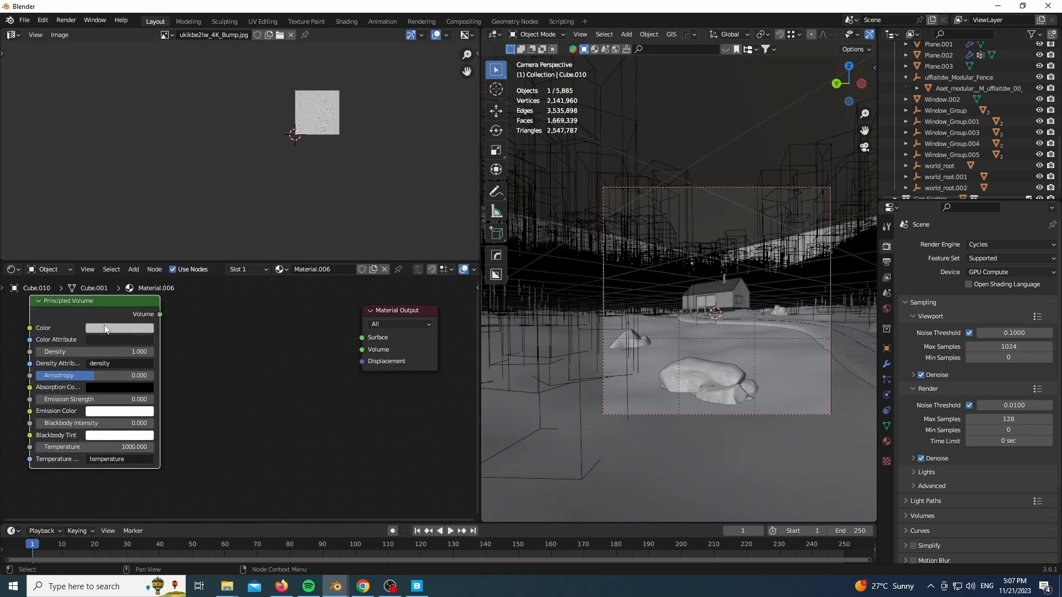
left_click(121, 309, "ctrl+shift")
Set the Principled Volume's density to 0.003, anisotropy to 0.673, and emission color to pale cyan with hue 0.515 and saturation 0.481
left_click(124, 353)
type("0")
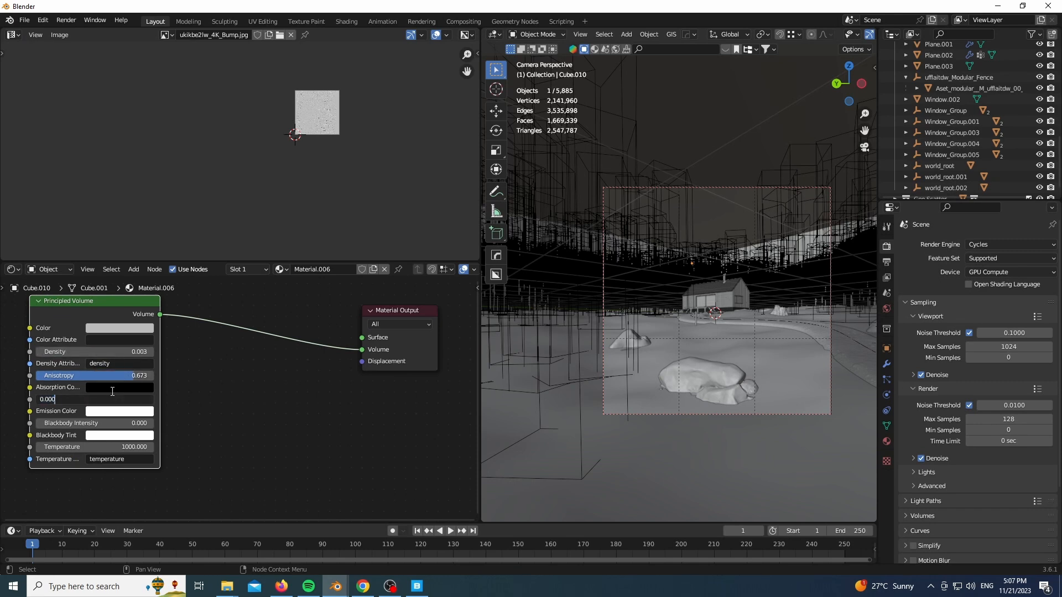
left_click(113, 410)
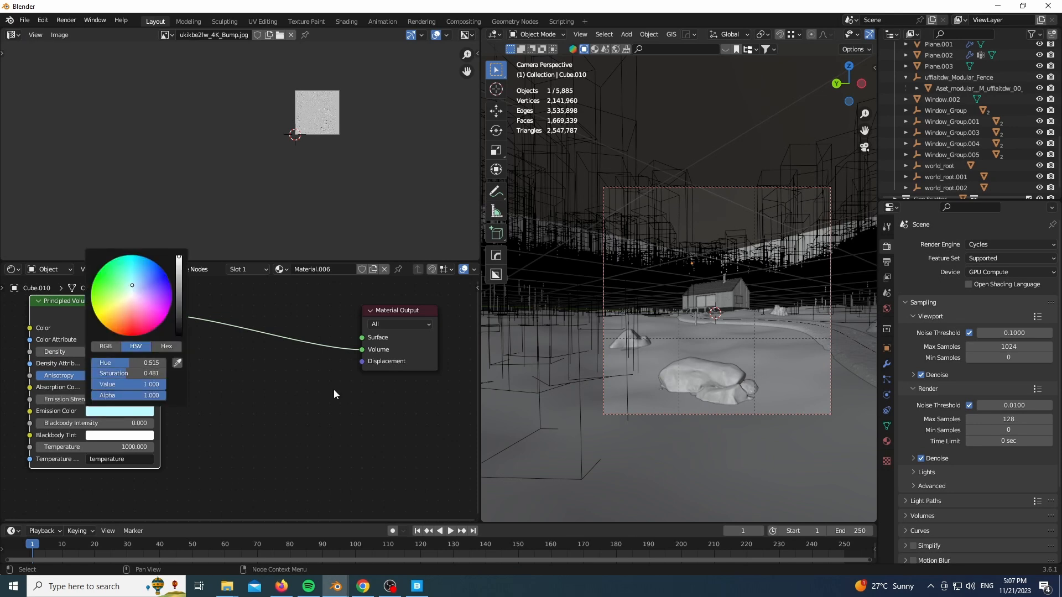
Enlarge the 3D viewport and preview the fog in the rendered camera view without overlays
left_click_drag(480, 379, 89, 390)
key("z")
left_click(458, 288)
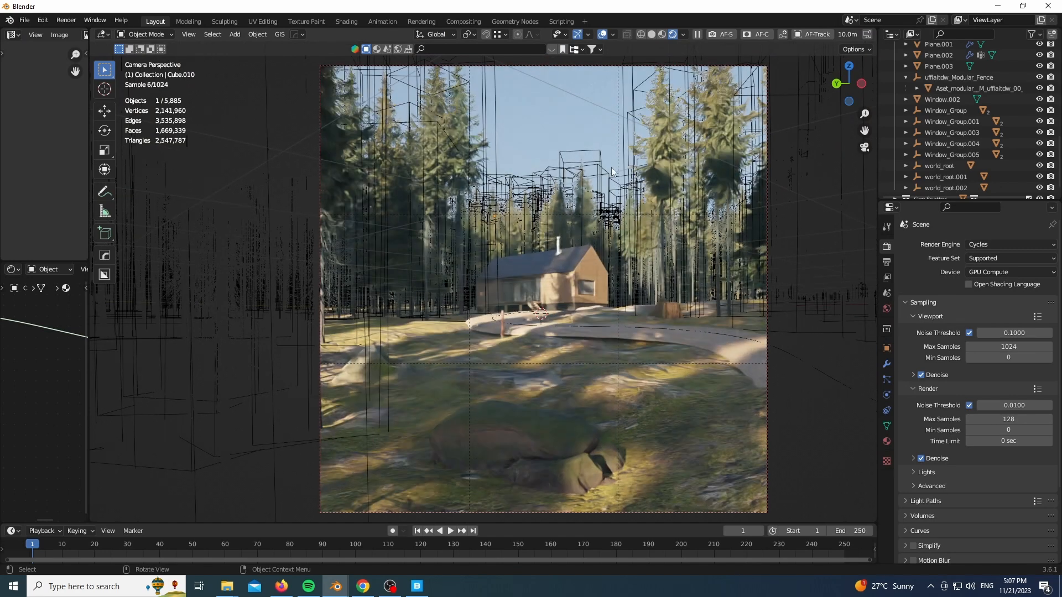
key("shift+alt+z")
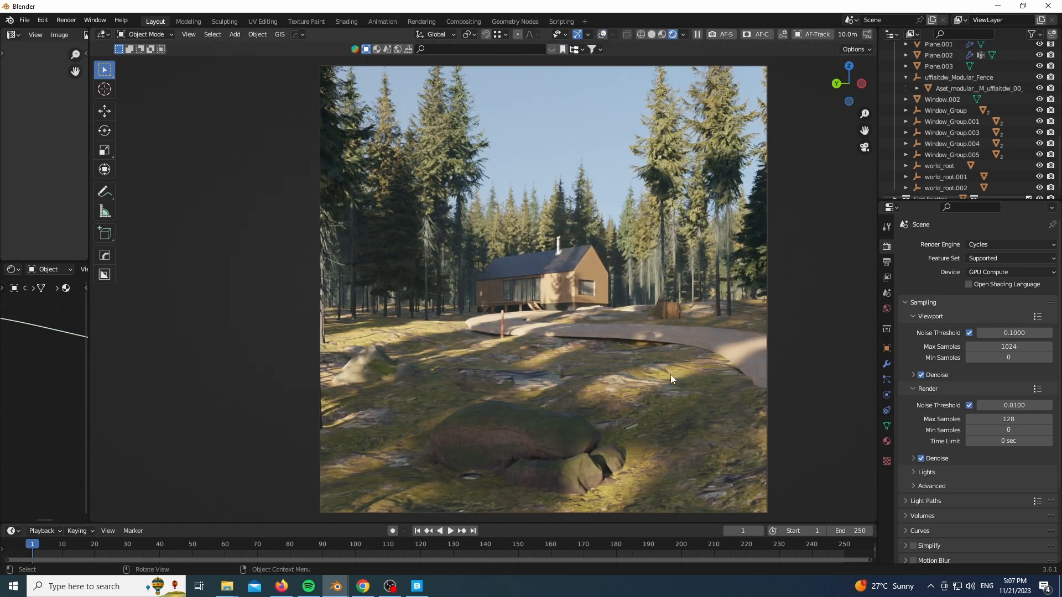
Try changing the world sky's sun rotation to about -15°
left_click(887, 308)
mouse_move(993, 387)
left_mouse_down()
mouse_move(964, 391)
mouse_move(976, 391)
left_mouse_up()
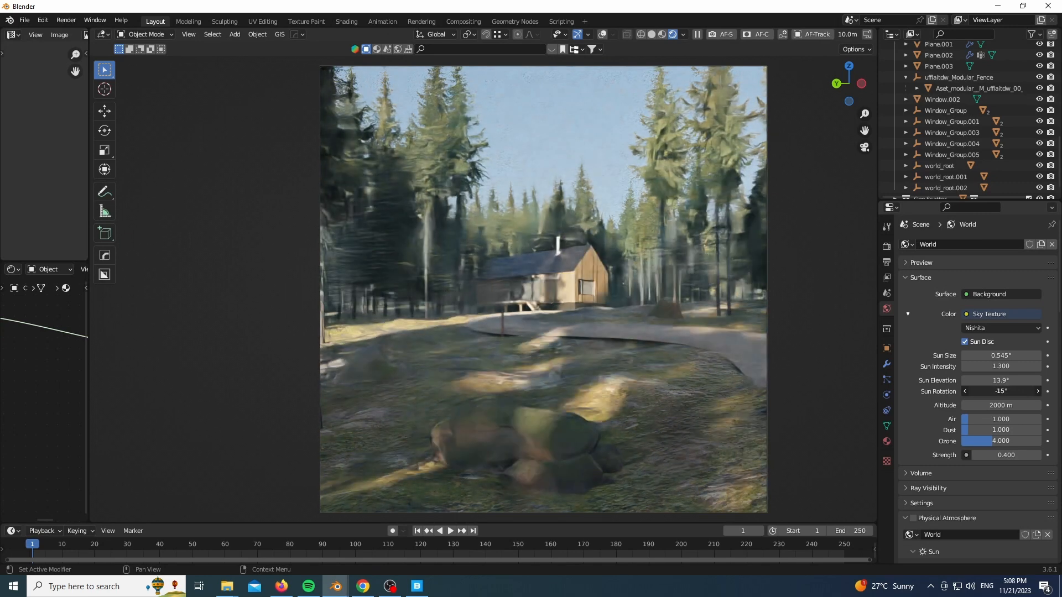
key("Escape")
Set the Principled Volume's density to 0.002 and anisotropy to about 0.709, and check the fog over the trees
middle_click_drag(869, 402, 876, 408, "shift")
left_click_drag(89, 410, 377, 407)
middle_click_drag(166, 346, 230, 368)
double_click(116, 374)
type("0.002")
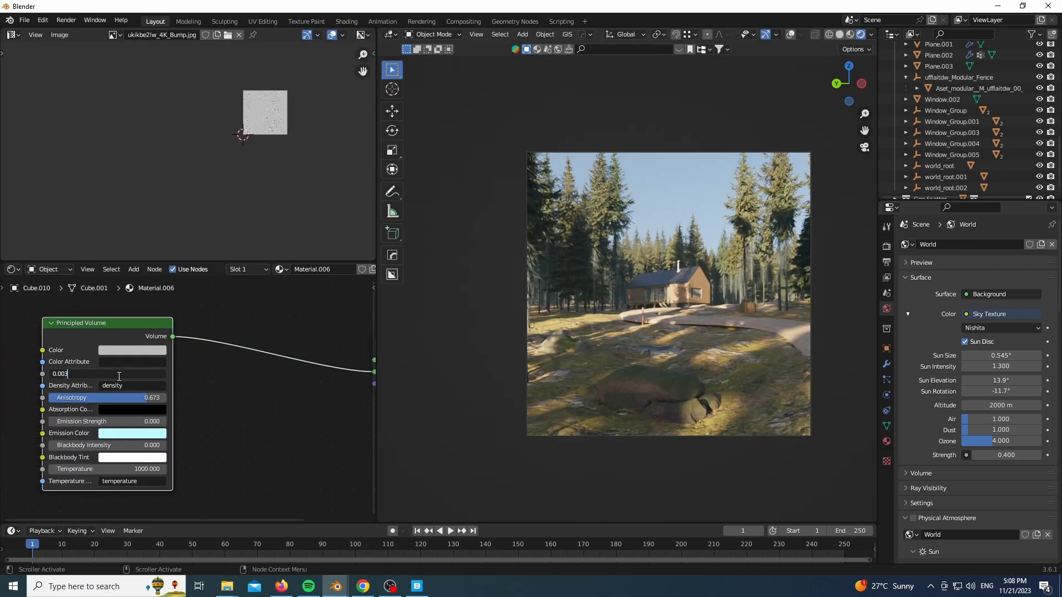
key("Return")
left_click_drag(133, 397, 130, 397)
scroll(713, 222, "up", 11)
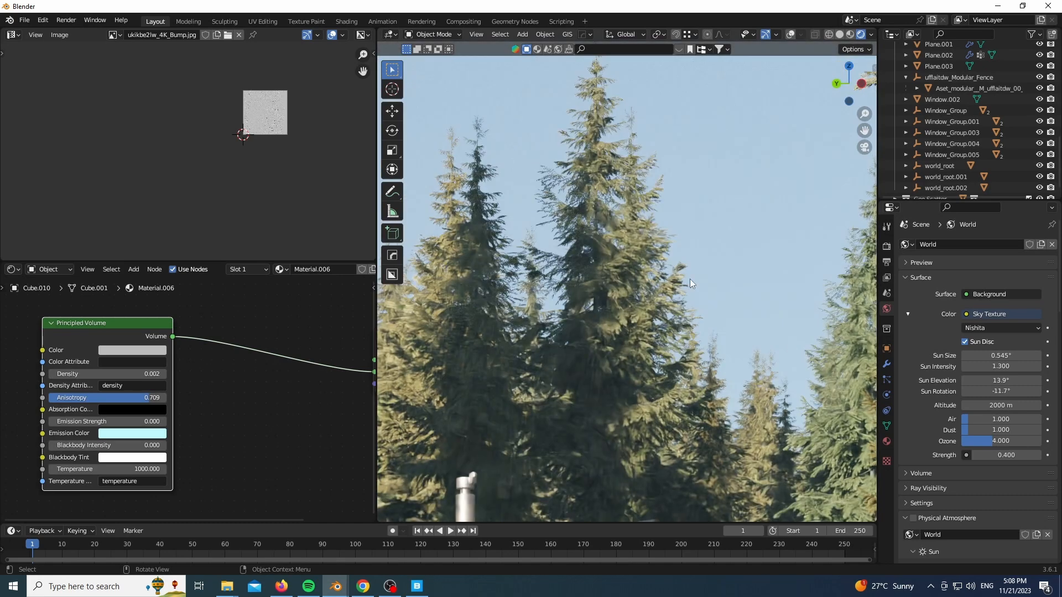
scroll(664, 191, "down", 10)
Isolate the fog cube in local view and preview it rendered through the camera with overlays shown
key("z")
left_click(790, 35)
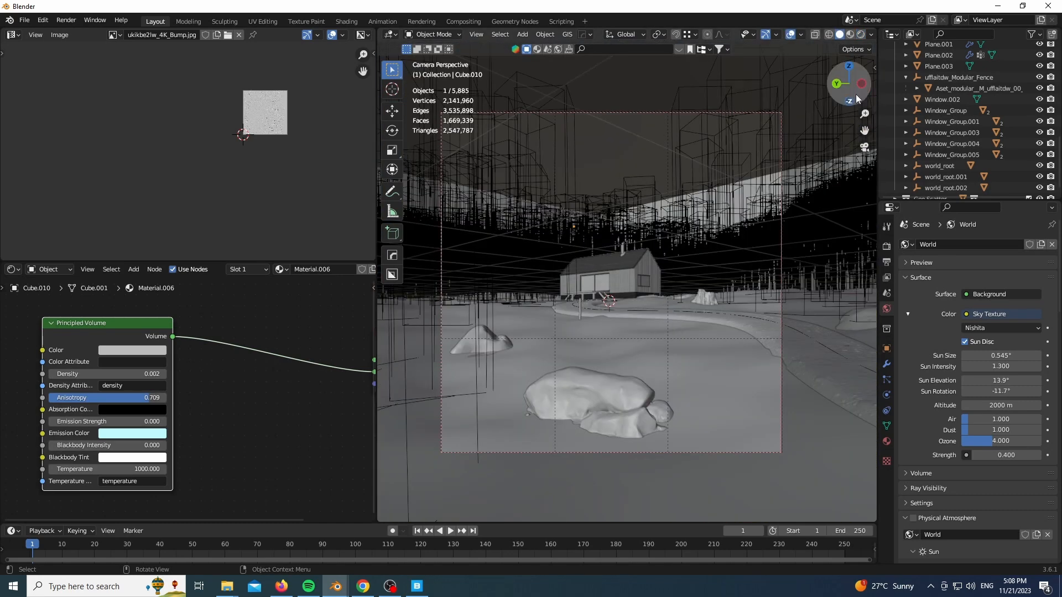
left_click(865, 147)
scroll(619, 283, "up", 2)
key("KP_Divide")
key("KP_0")
key("z")
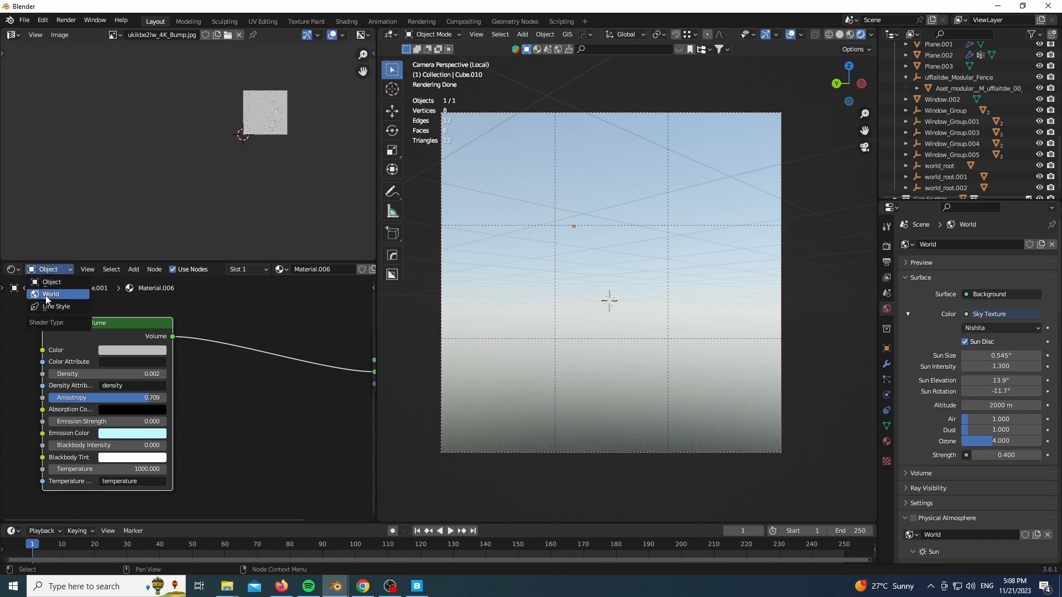
Show the World shader nodes and move the Sky Texture and its Background node well away from the World Output
left_click(46, 296)
scroll(145, 316, "down", 2)
left_click_drag(61, 312, 260, 407)
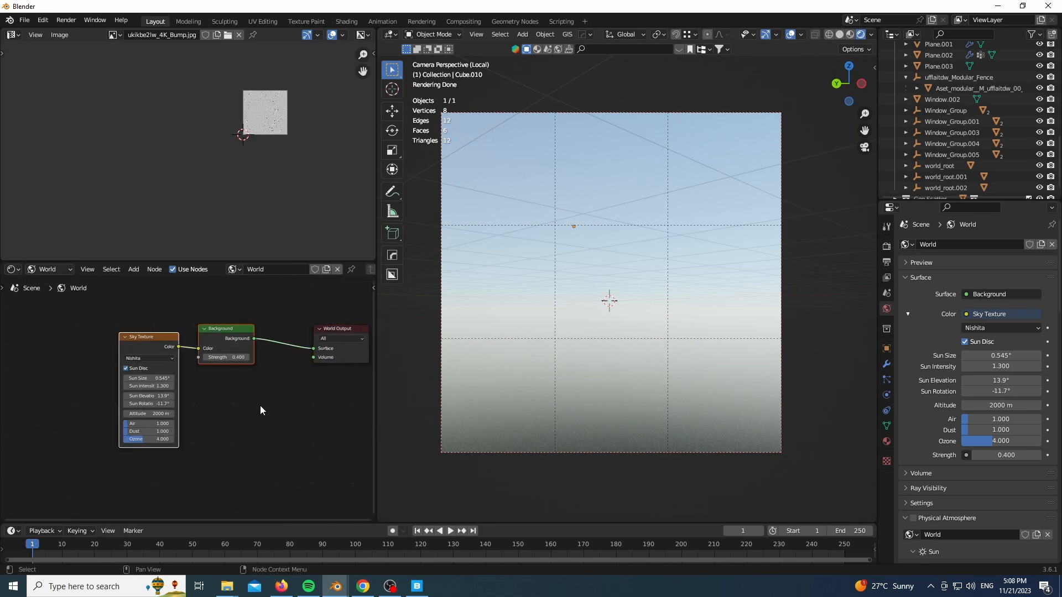
key("g")
left_click(13, 369)
middle_click_drag(95, 344, 259, 331)
scroll(256, 326, "down", 4)
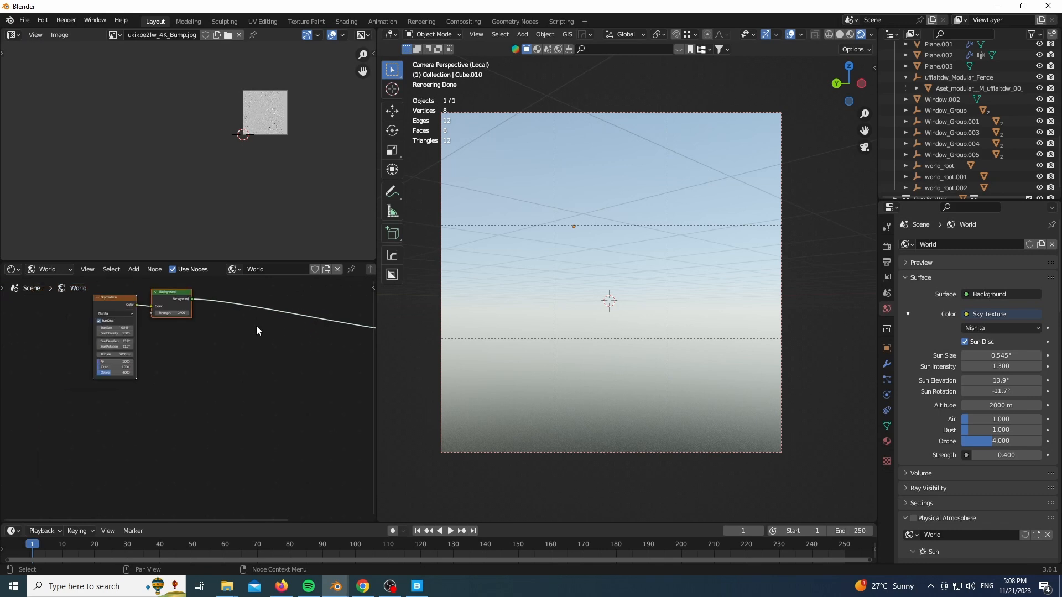
Add a second Background node below the sky nodes and connect it to the World Output
left_click(257, 317)
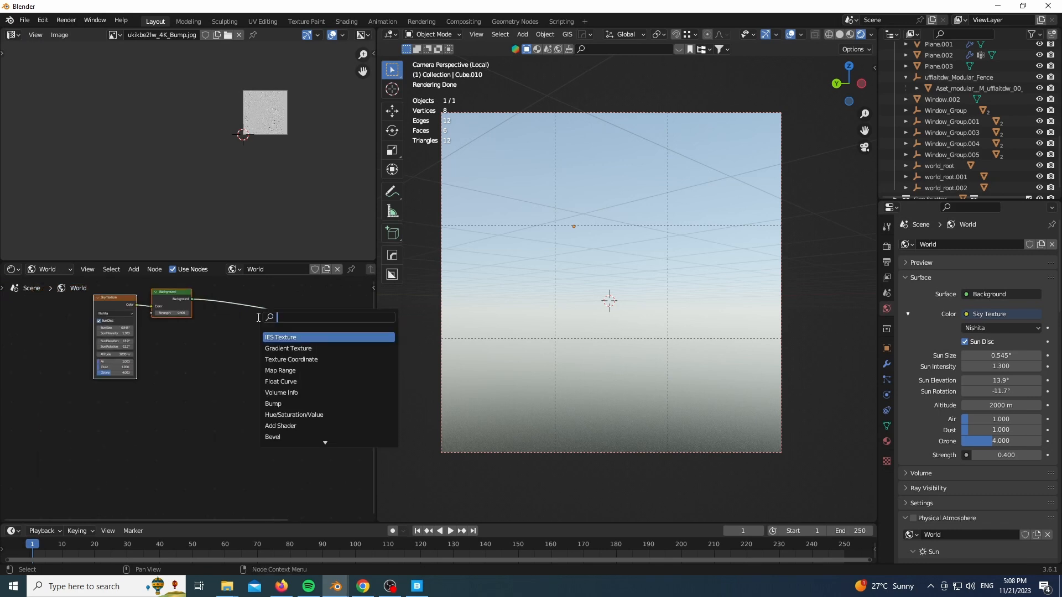
left_click(277, 337)
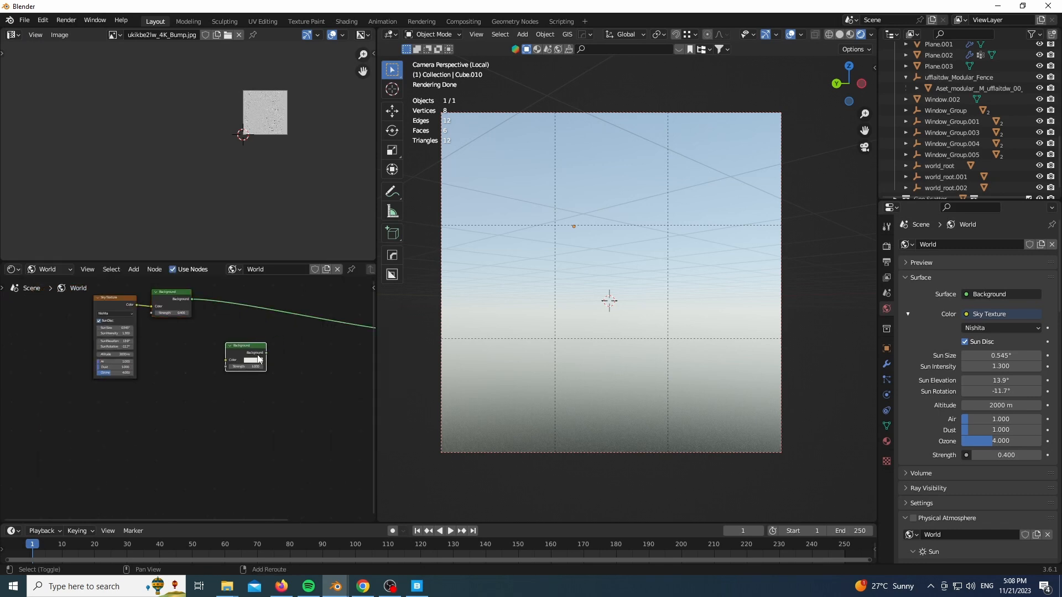
left_click(258, 357, "ctrl+shift")
key("g")
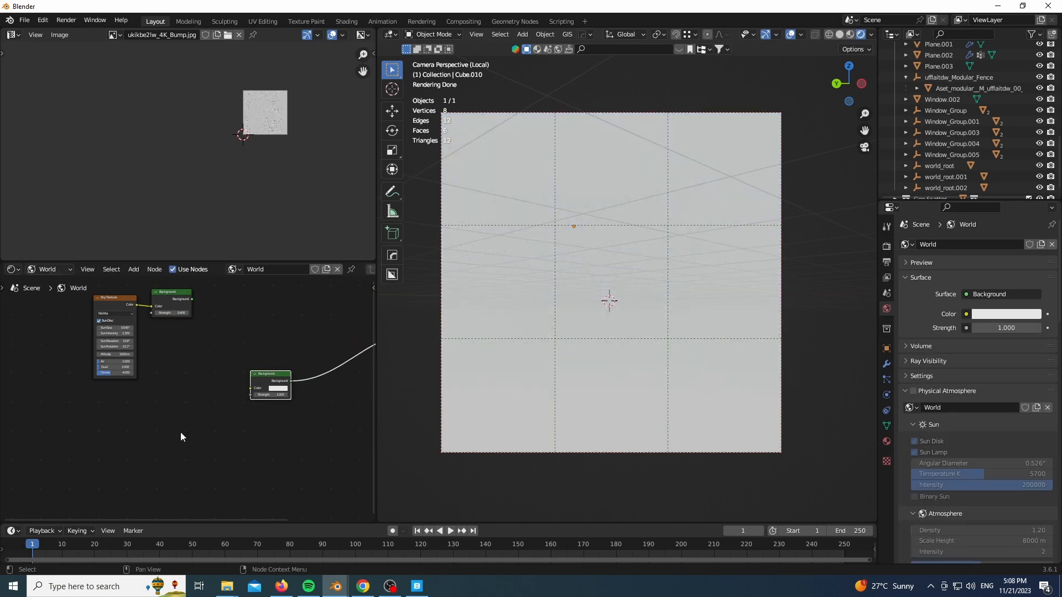
Add an Environment Texture node with Mapping and Texture Coordinate nodes in the world shader
scroll(181, 437, "up", 2)
left_click(160, 378)
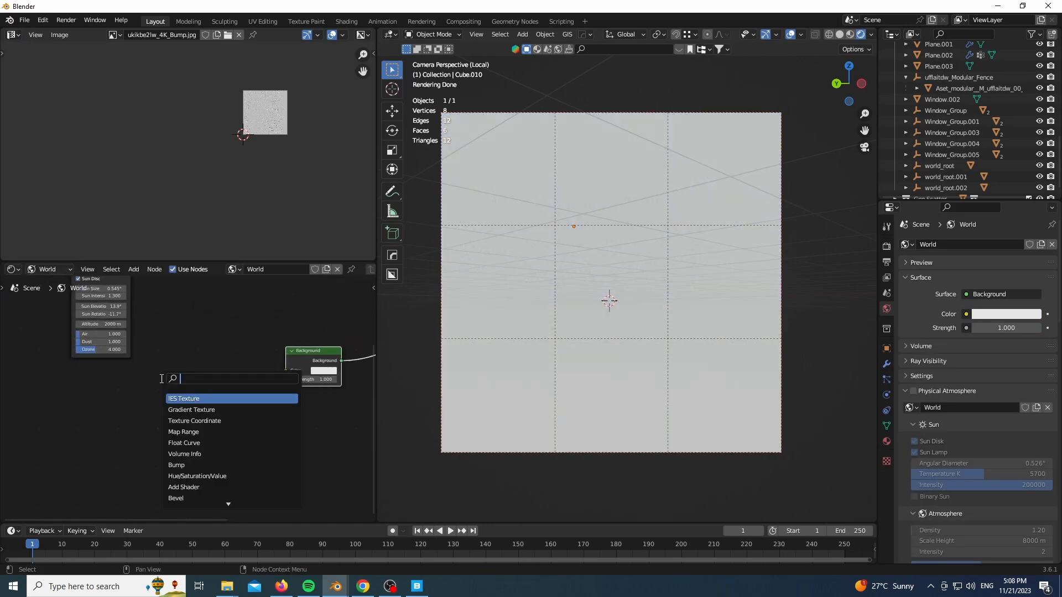
type("en")
left_click(177, 399)
left_click(96, 401)
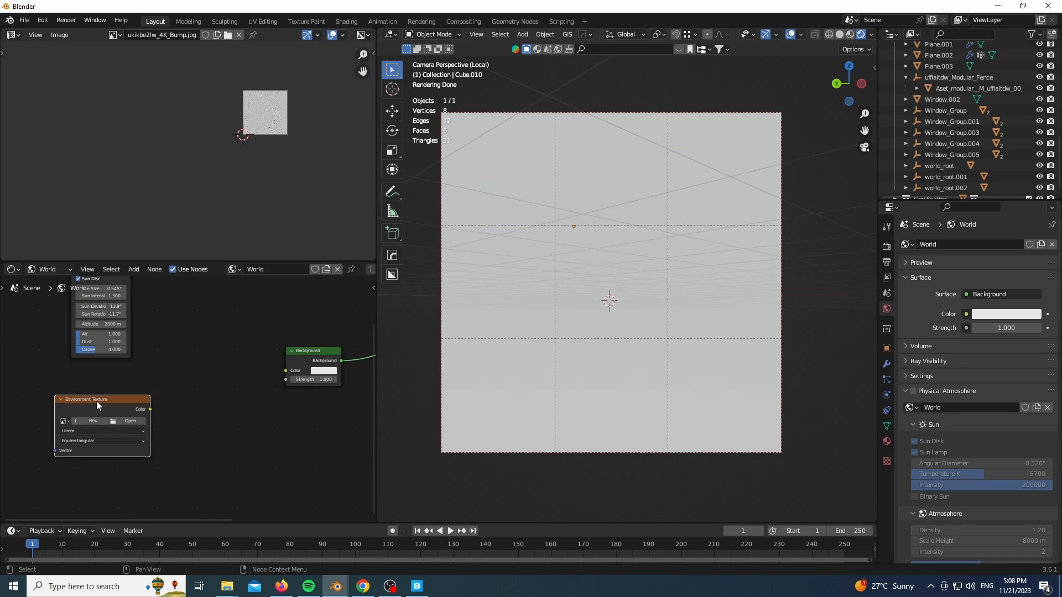
key("ctrl+t")
Load rural_asphalt_road_4k.hdr from the HDRI folder into the Environment Texture and connect it directly to the World Output for preview
left_click(130, 421)
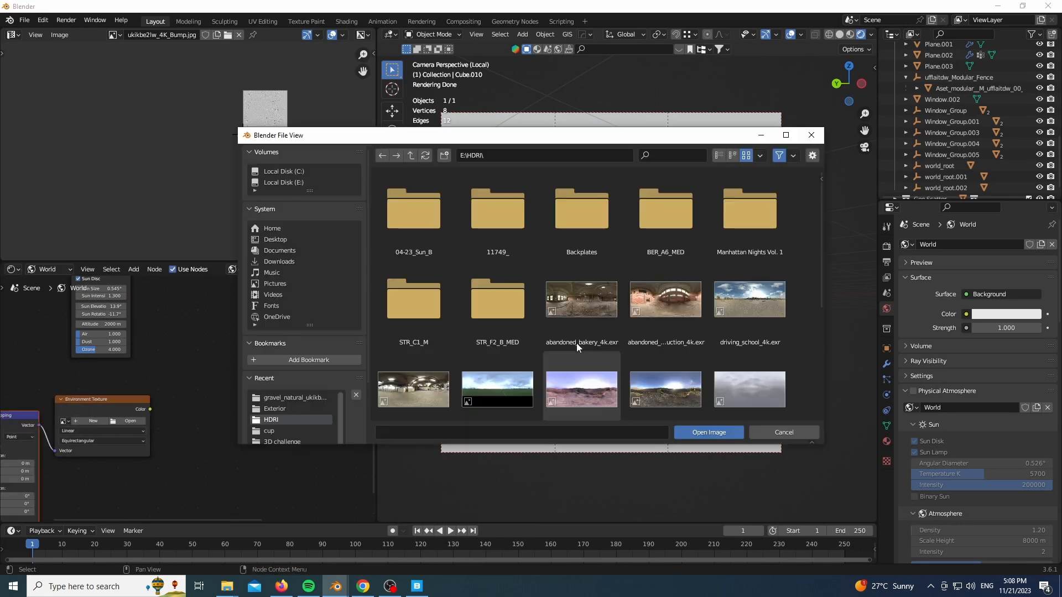
scroll(577, 343, "down", 5)
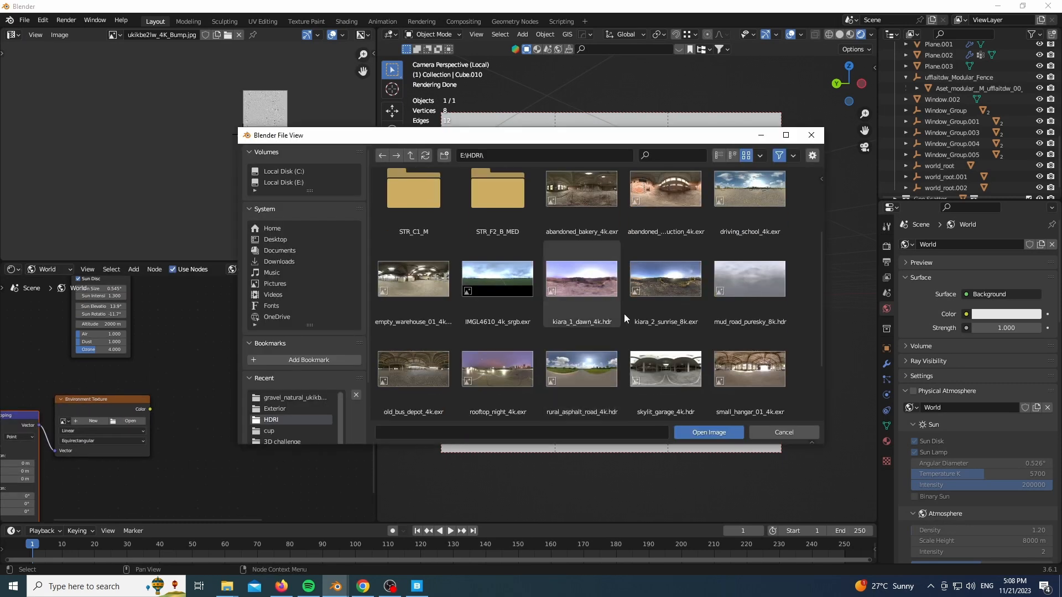
scroll(619, 320, "down", 4)
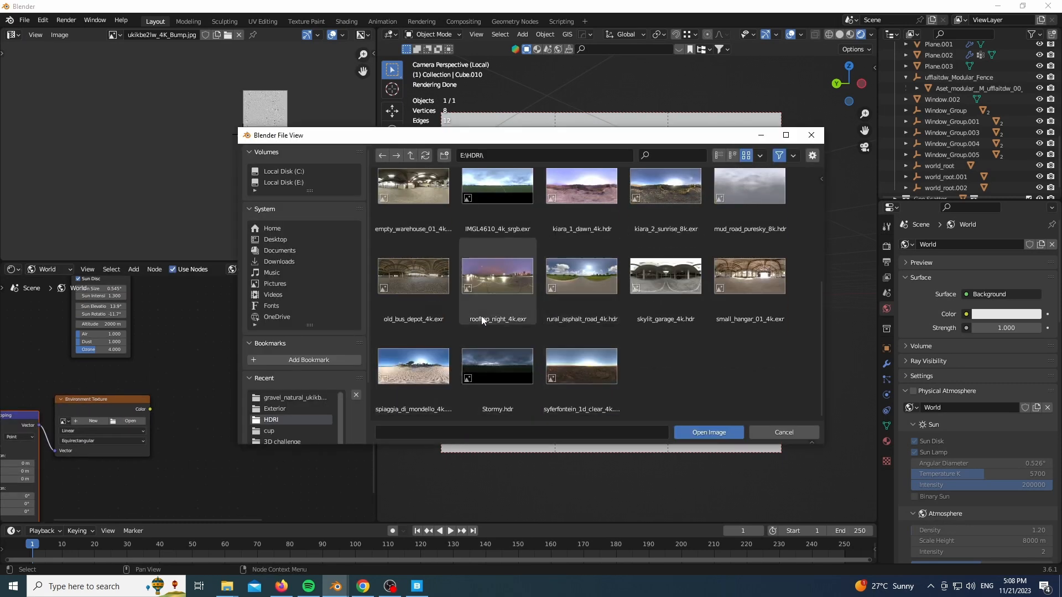
scroll(480, 312, "up", 1)
double_click(581, 320)
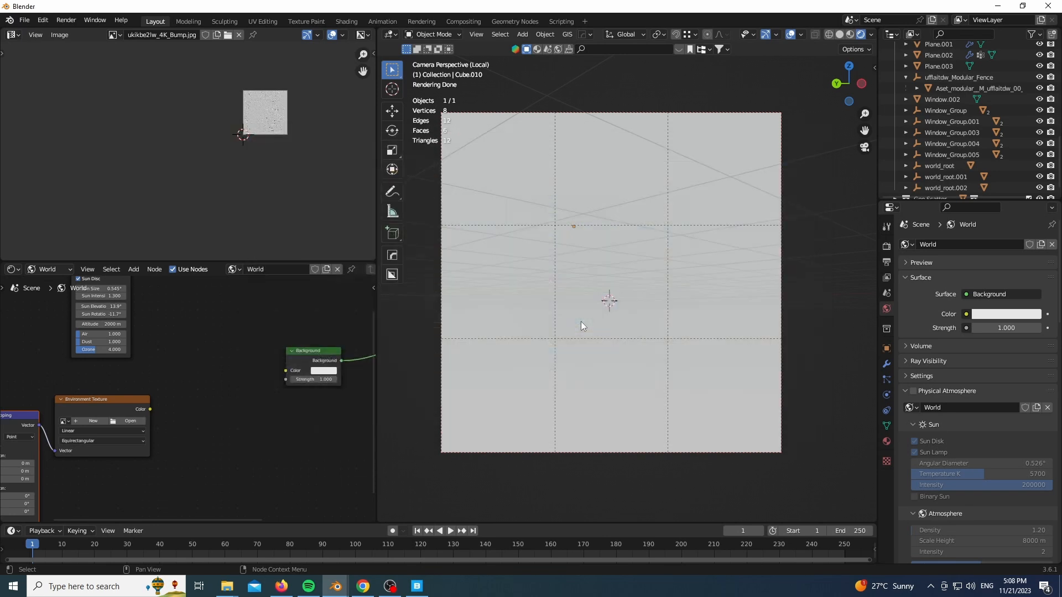
left_click(140, 410, "ctrl+shift")
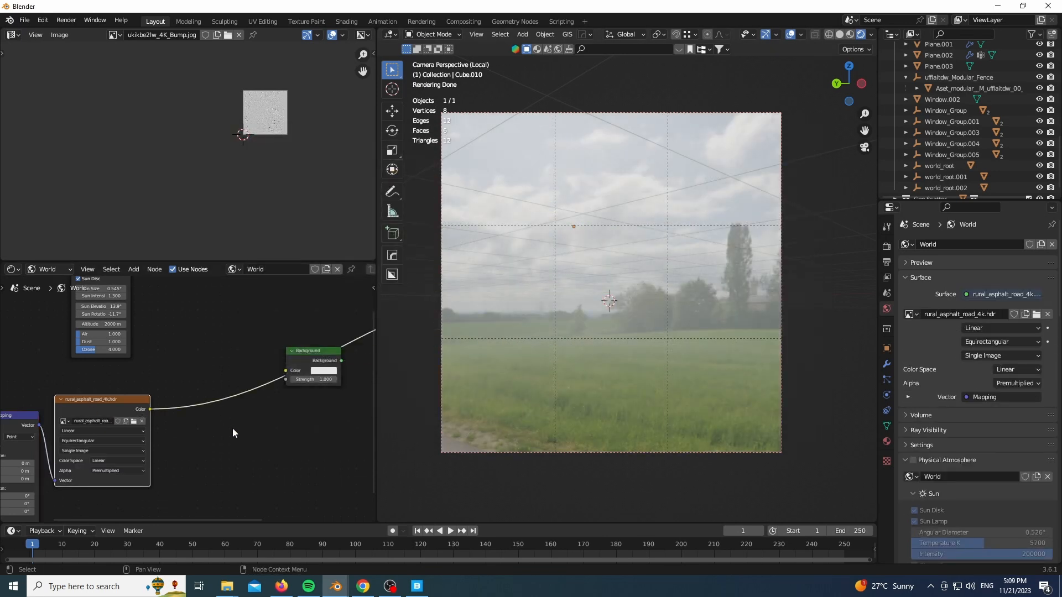
Space out the HDRI nodes, insert a Hue/Saturation/Value node after the Environment Texture, and set its saturation to 1.850
middle_click_drag(179, 482, 248, 443)
scroll(247, 444, "up", 1)
left_click_drag(1, 352, 240, 415)
key("g")
left_click(46, 456)
key("shift+a")
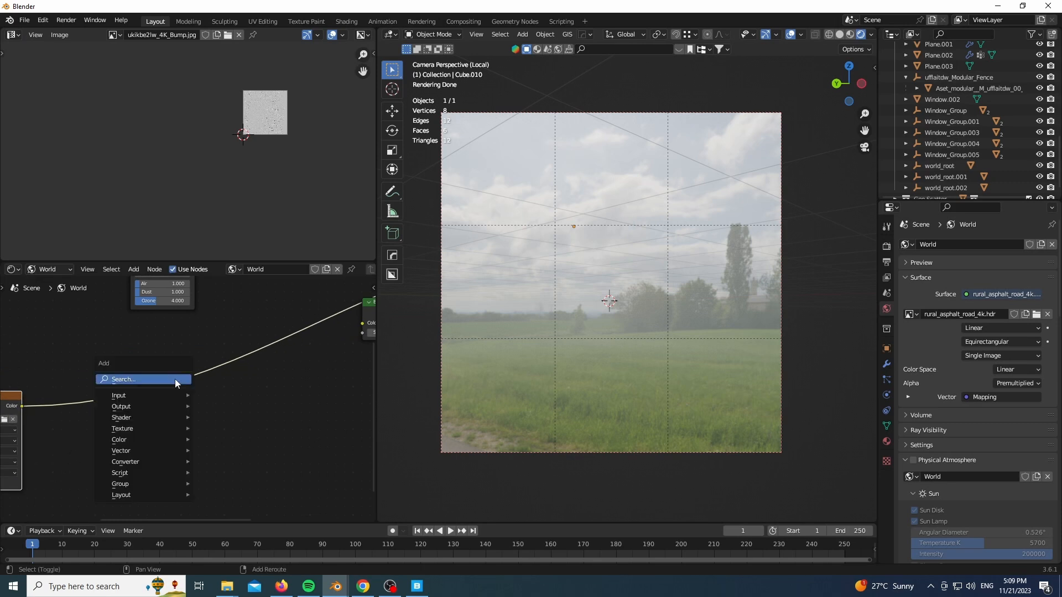
left_click(175, 380)
left_click(206, 399)
left_click(145, 393)
middle_click_drag(164, 386, 202, 338)
scroll(203, 338, "up", 5)
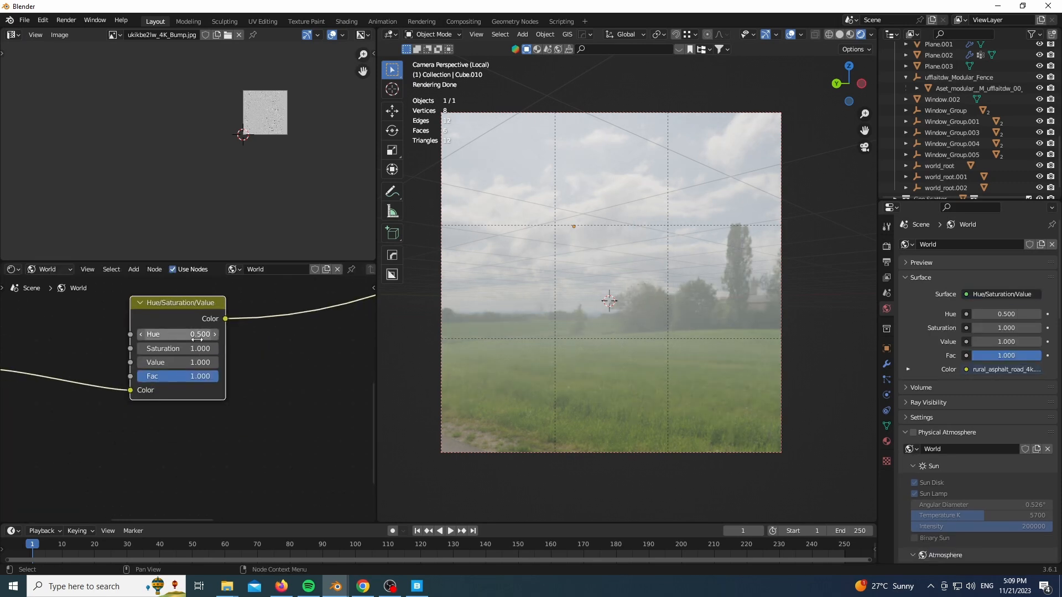
left_click_drag(178, 348, 210, 348)
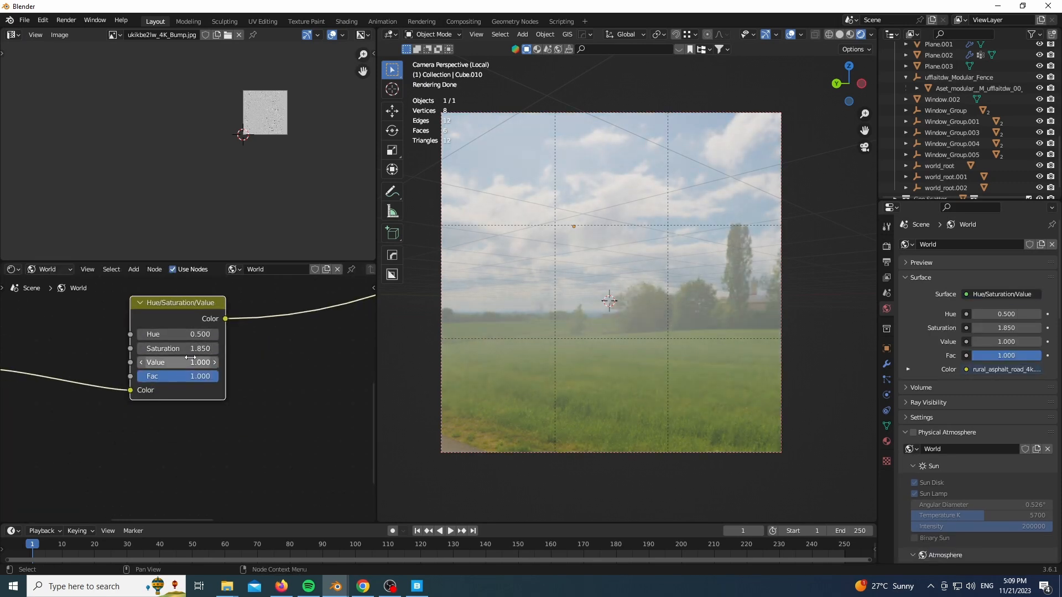
Route the Hue/Saturation/Value color through the second Background node to the World Output, with strength 1.170 and value 0.800
scroll(132, 461, "down", 3)
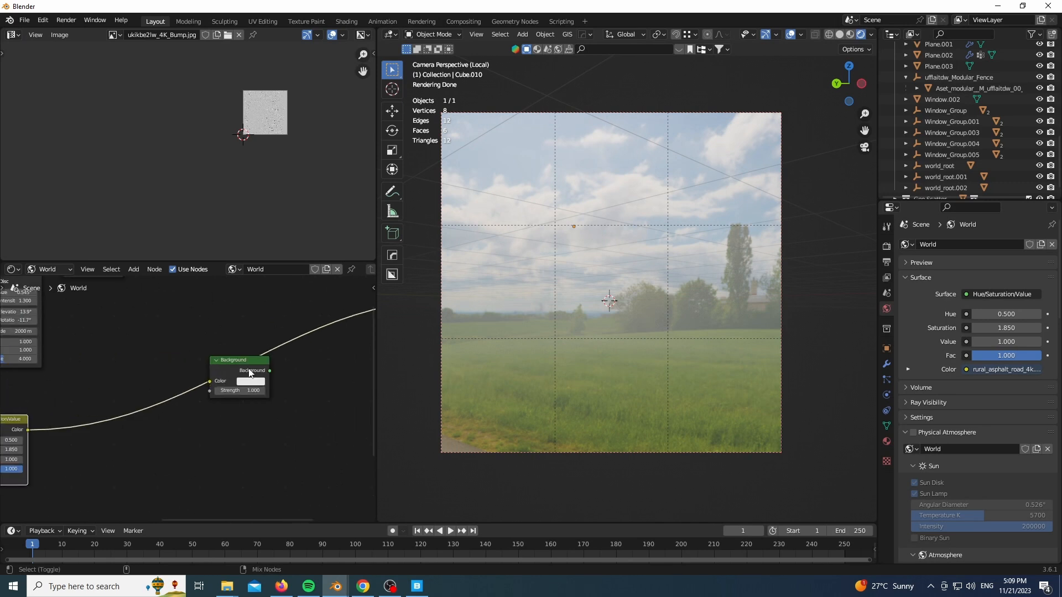
left_click(250, 373, "ctrl+shift")
left_click_drag(207, 386, 209, 383)
middle_click_drag(194, 416, 371, 348)
scroll(244, 455, "up", 7)
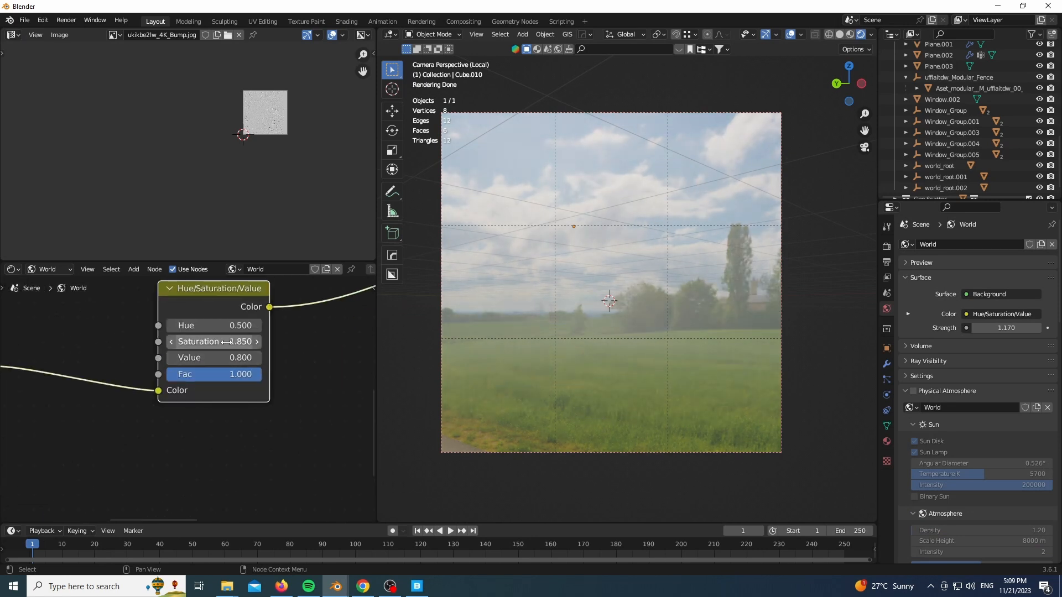
Exit local view and combine the HDRI and sky Background nodes with a Mix Shader feeding the World Output
middle_click_drag(312, 357, 47, 491)
scroll(47, 490, "down", 5)
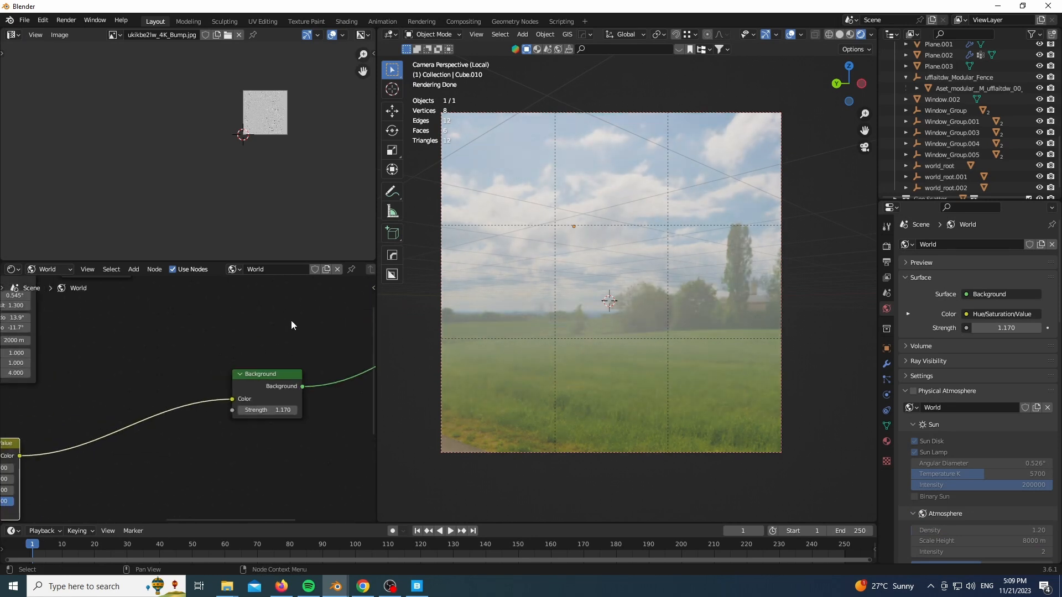
middle_click_drag(301, 299, 171, 391)
scroll(170, 391, "down", 5)
key("KP_Divide")
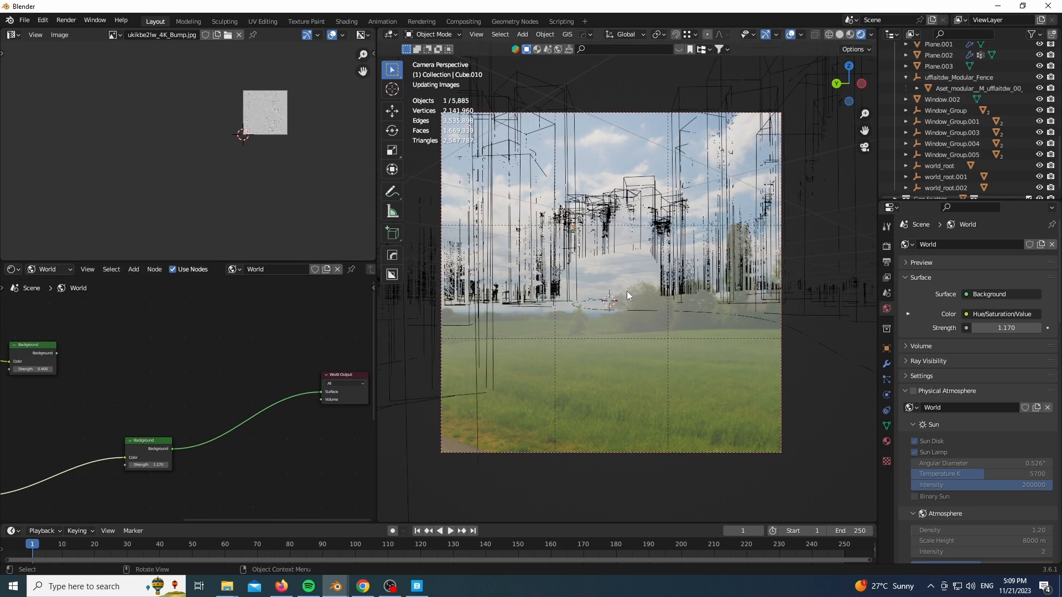
middle_click_drag(155, 332, 231, 371)
middle_click_drag(167, 376, 118, 353)
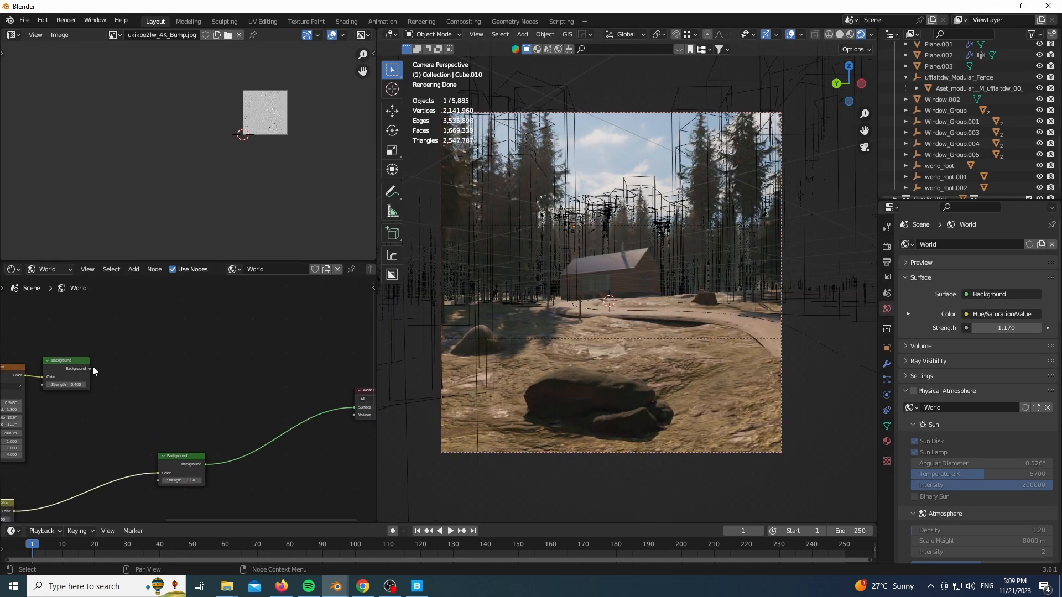
left_click(126, 344)
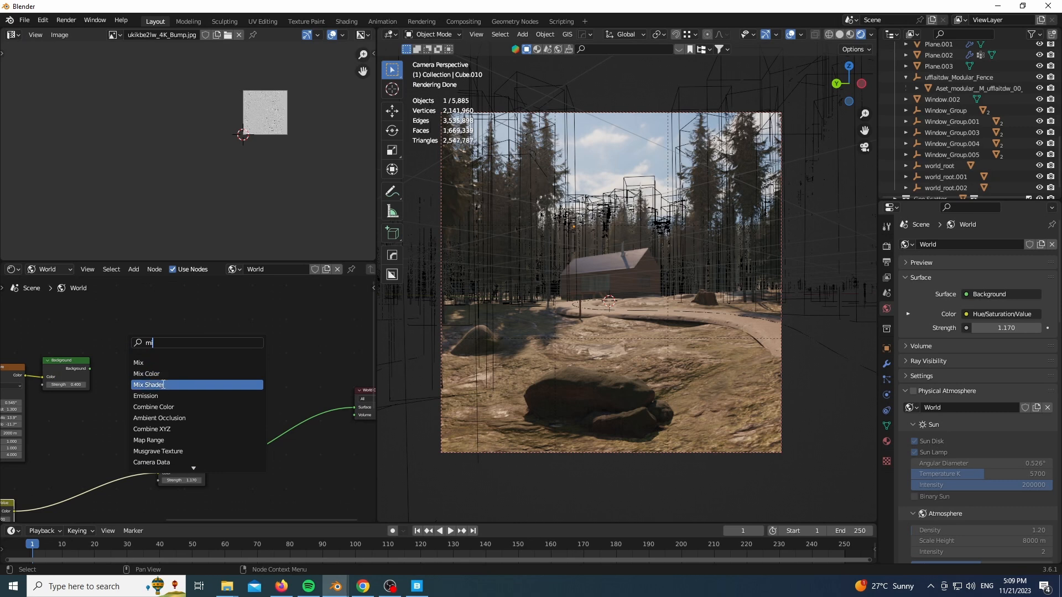
left_click(160, 385)
left_click(301, 446)
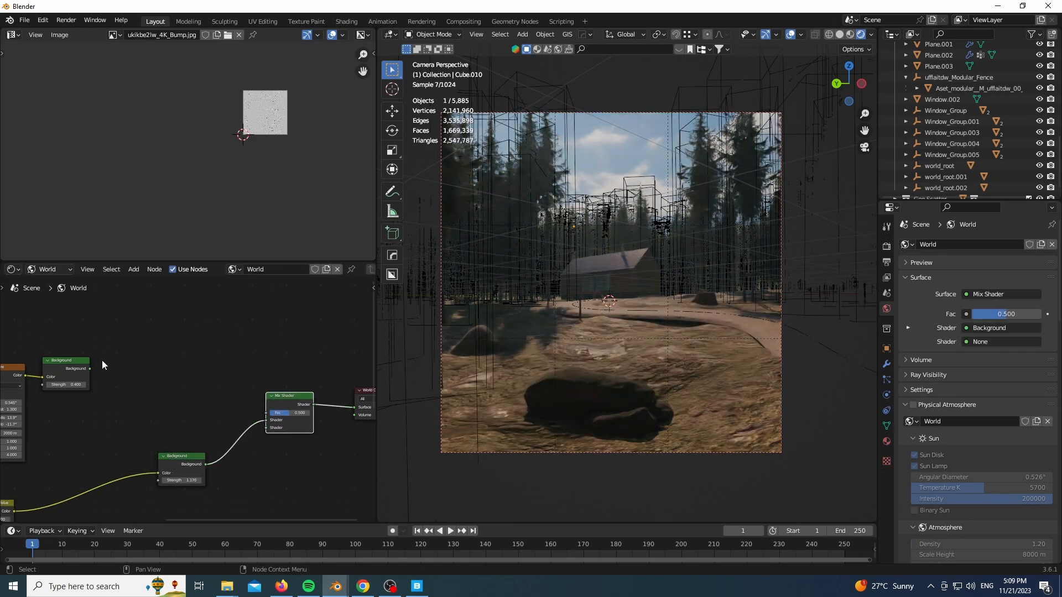
left_click_drag(88, 369, 264, 427)
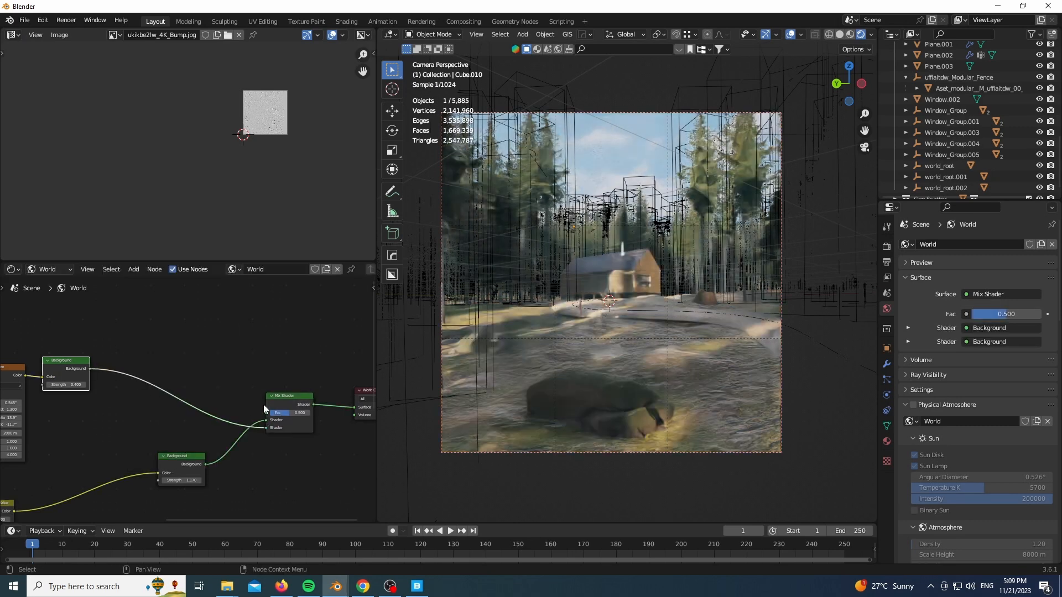
Drive the Mix Shader's factor with Light Path's Is Camera Ray, placing the sky Background first and the HDRI Background second
key("shift+a")
left_click(241, 364)
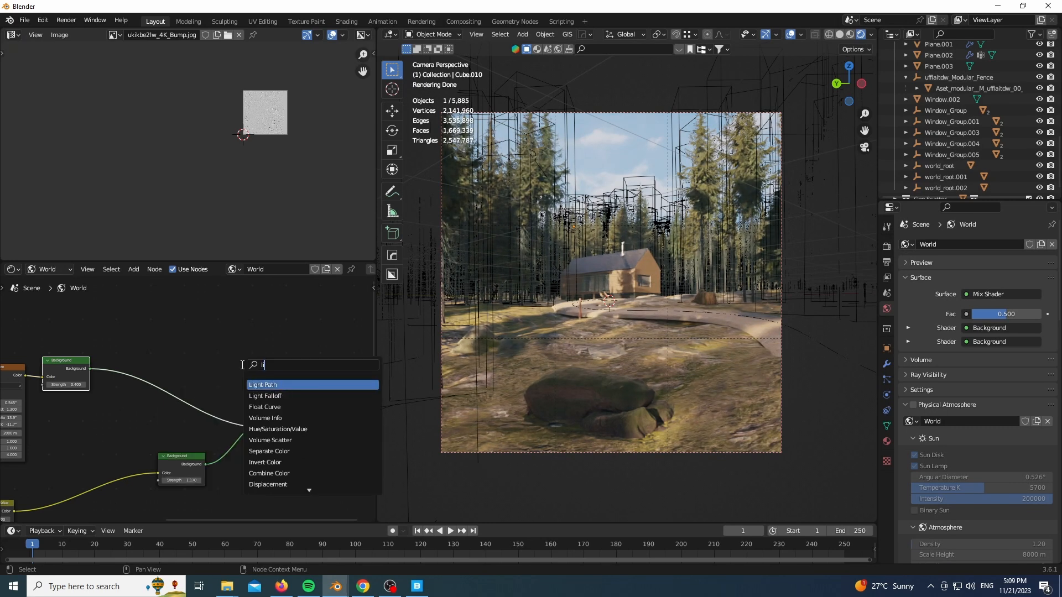
left_click(284, 385)
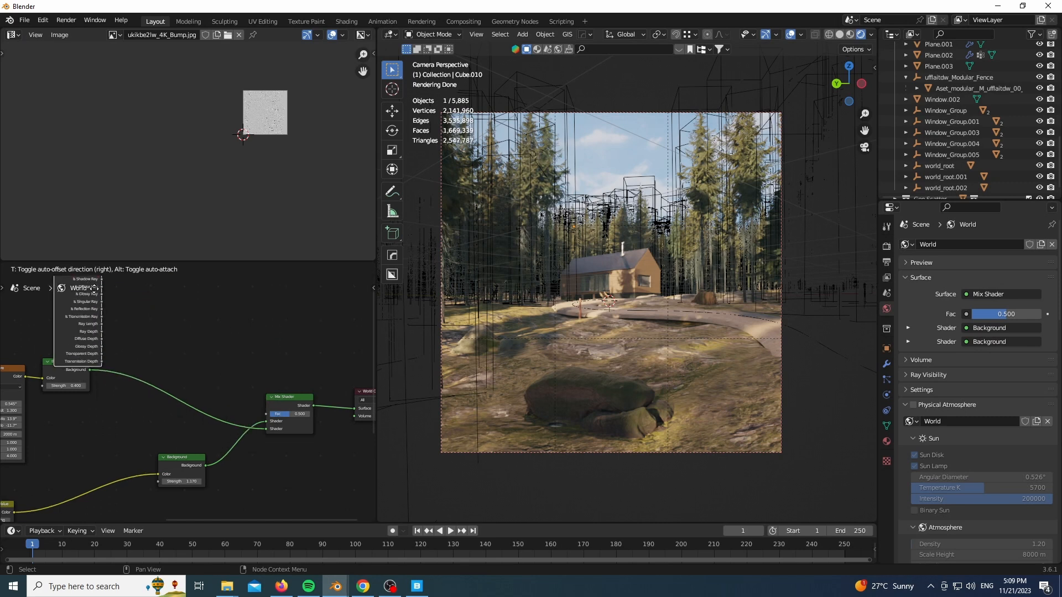
left_click_drag(114, 303, 266, 472)
scroll(267, 473, "up", 5)
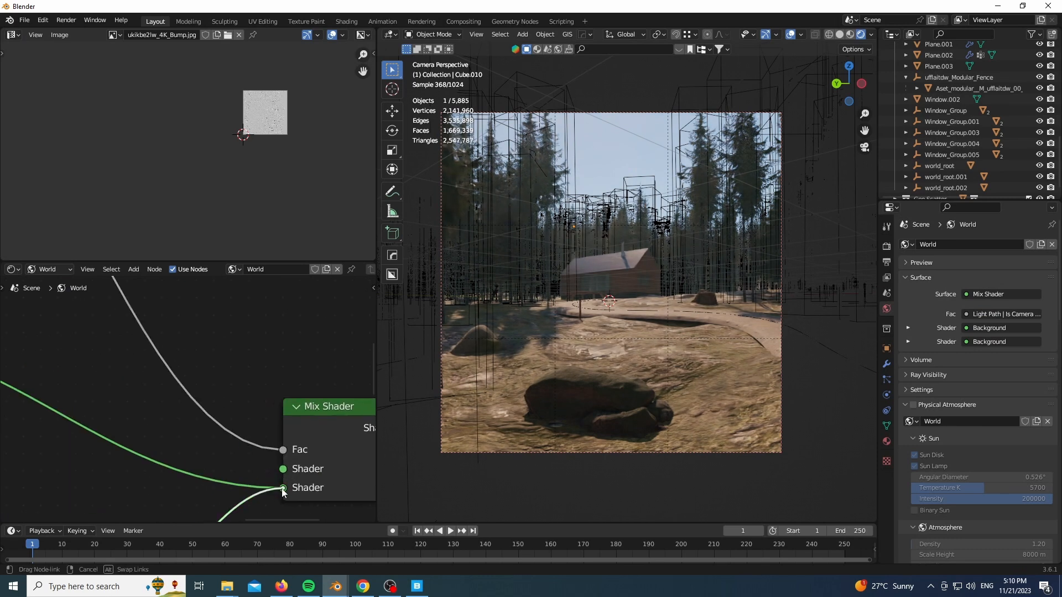
left_click_drag(283, 490, 280, 377)
scroll(145, 413, "down", 4)
left_click_drag(286, 416, 286, 411)
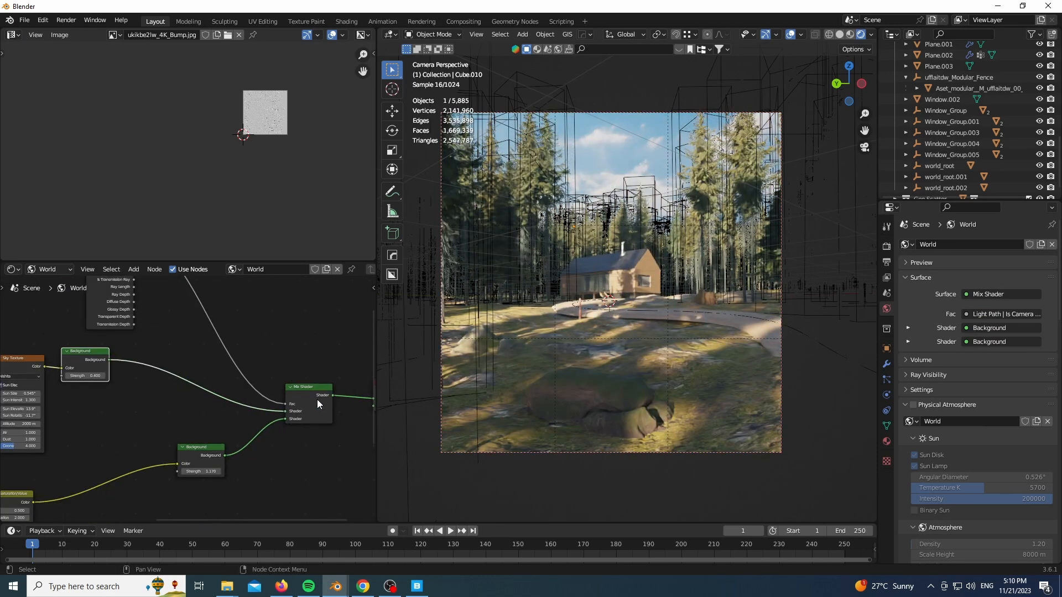
Set the saturation of the HDRI's Hue/Saturation/Value node to 1.6
scroll(310, 330, "up", 5)
double_click(120, 433)
type("1.6")
key("Return")
Rotate the HDRI in its Mapping node to about 3.67° on Y and 353° on Z to reposition the clouds
scroll(120, 433, "left", 10, "ctrl")
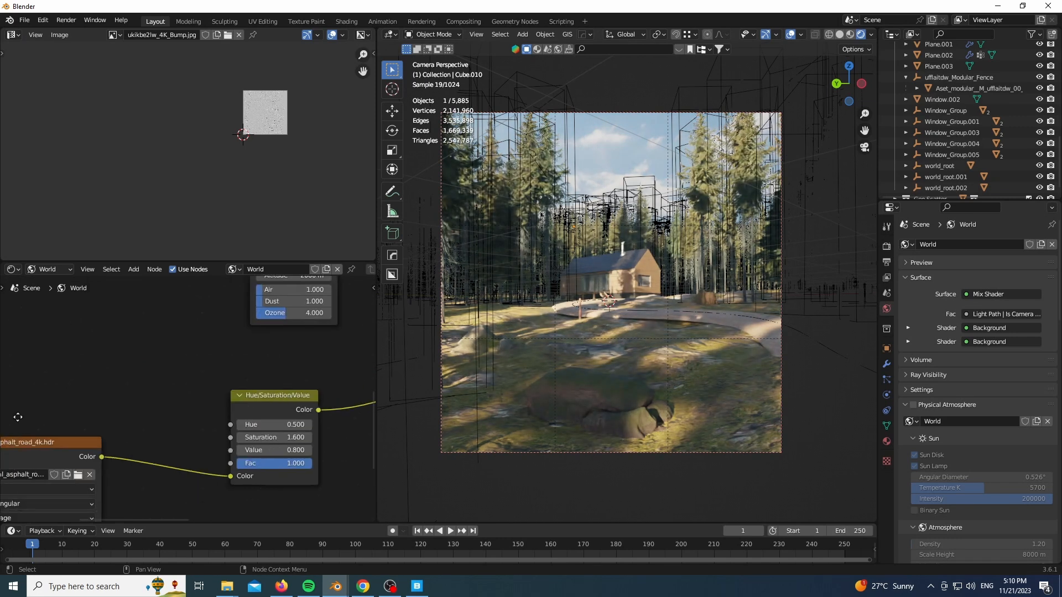
left_click_drag(222, 404, 417, 404)
left_click_drag(221, 392, 231, 392)
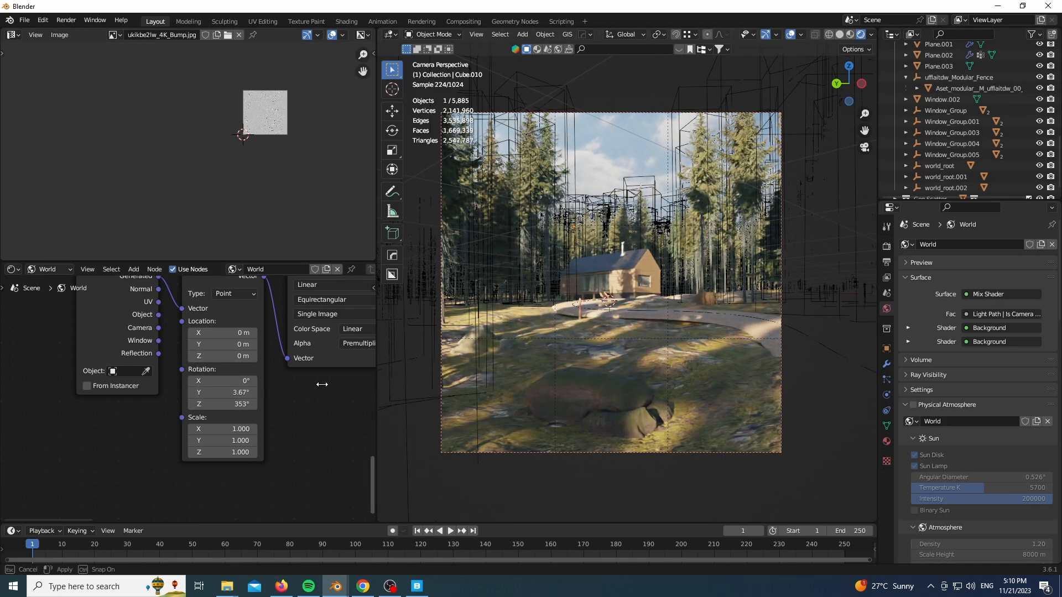
Enlarge the 3D viewport and enable viewport display for the last five scatter systems on the ground Plane
left_click_drag(322, 383, 17, 382)
key("n")
left_click(815, 233)
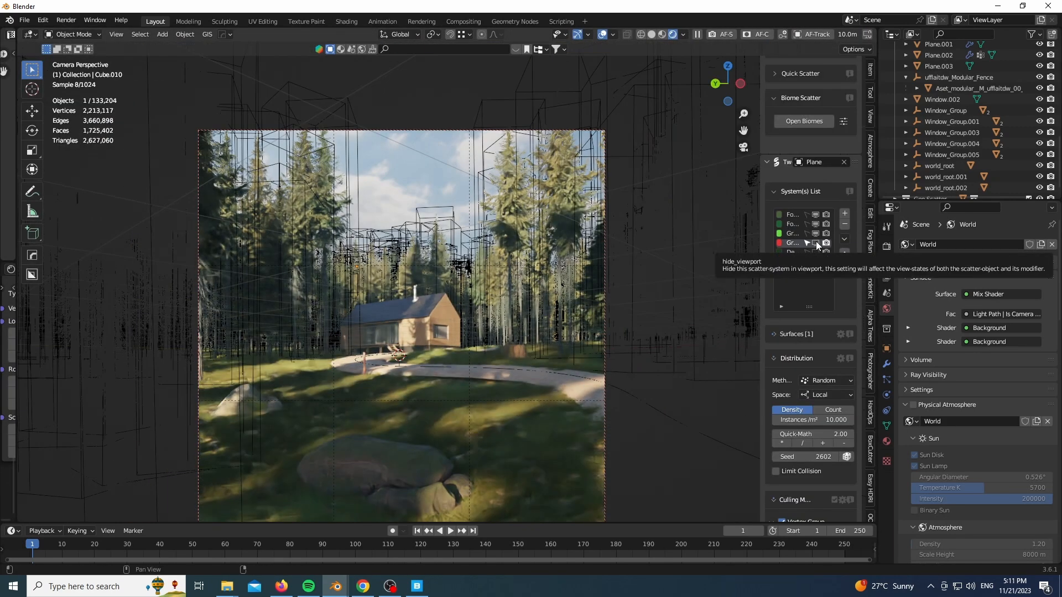
left_click(815, 243)
left_click(815, 253)
left_click(816, 263)
left_click(815, 271)
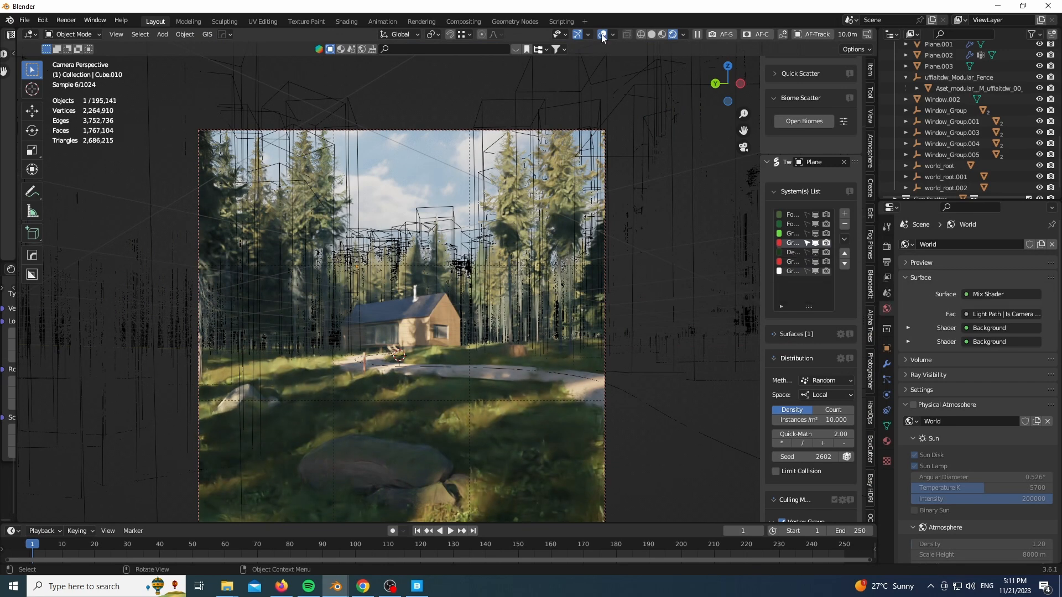
Hide the viewport overlays and examine the rendered camera view of the cabin, grass, rocks and sky
left_click(602, 34)
middle_click_drag(580, 280, 582, 228, "shift")
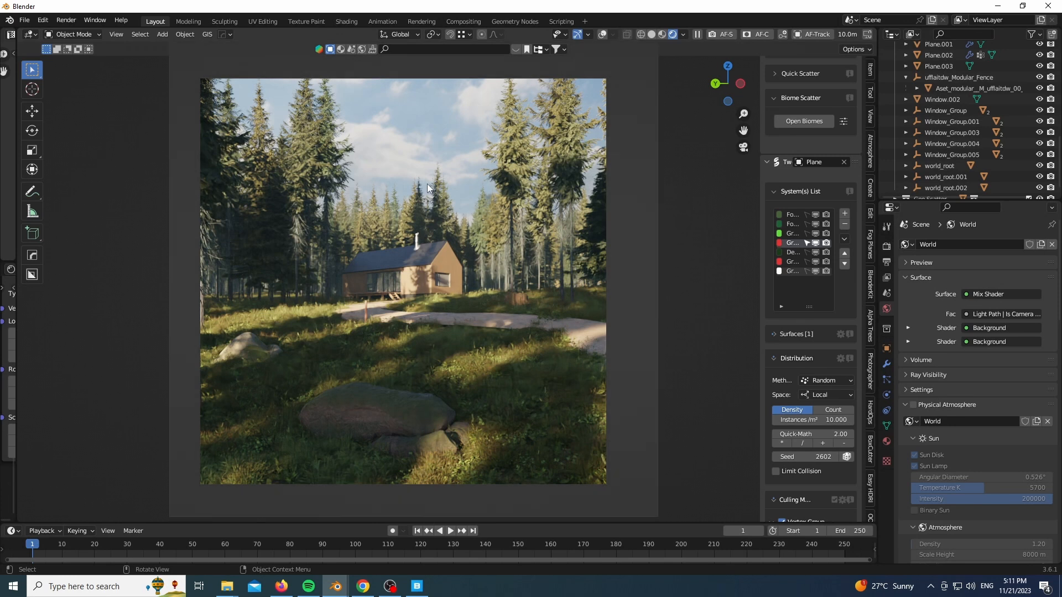
scroll(376, 387, "up", 5)
scroll(376, 387, "down", 6)
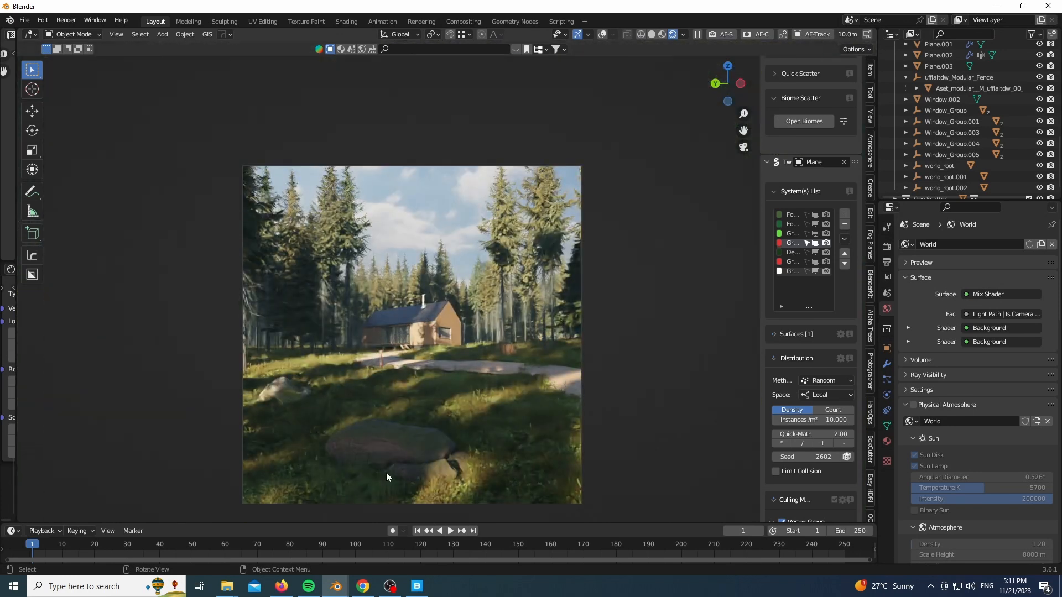
scroll(386, 472, "up", 3)
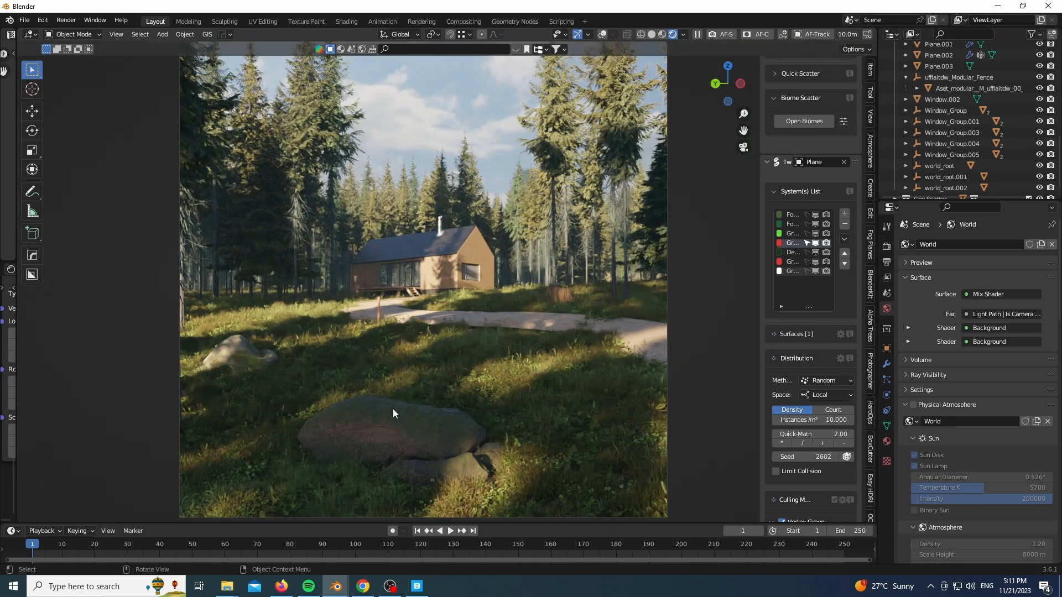
Move the foreground rock about -0.81 m on X and 0.12 m on Y at constant height, and switch the viewport to solid shading
key("g")
key("shift+z")
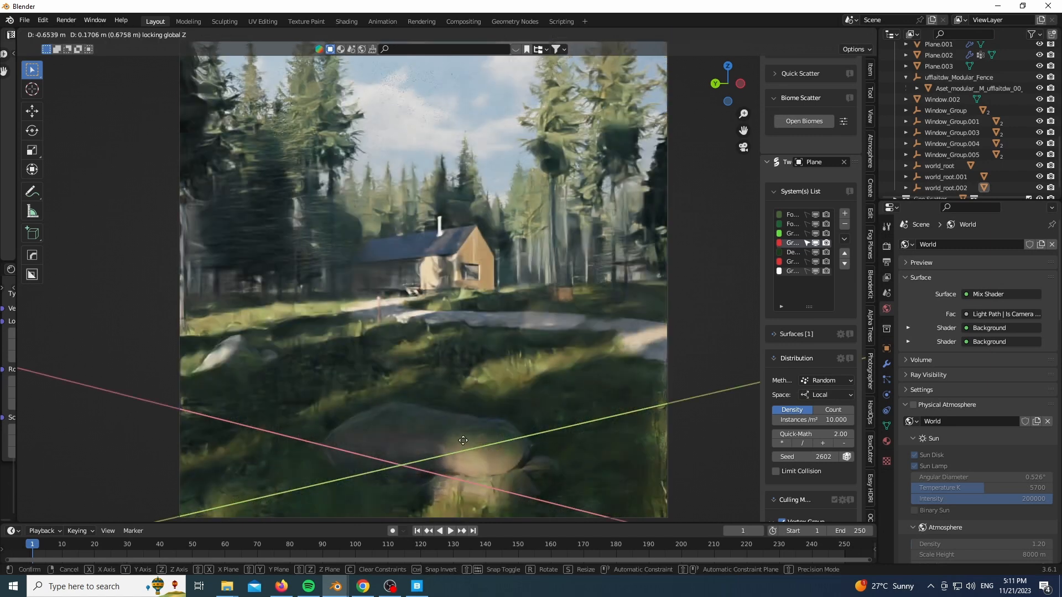
left_click(463, 440)
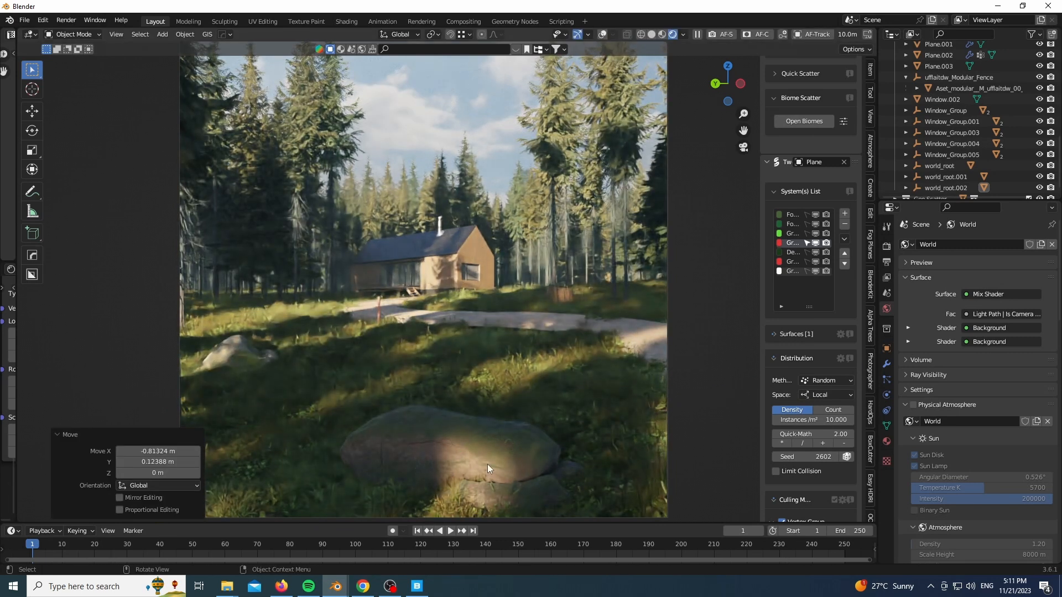
scroll(449, 407, "down", 1)
key("z")
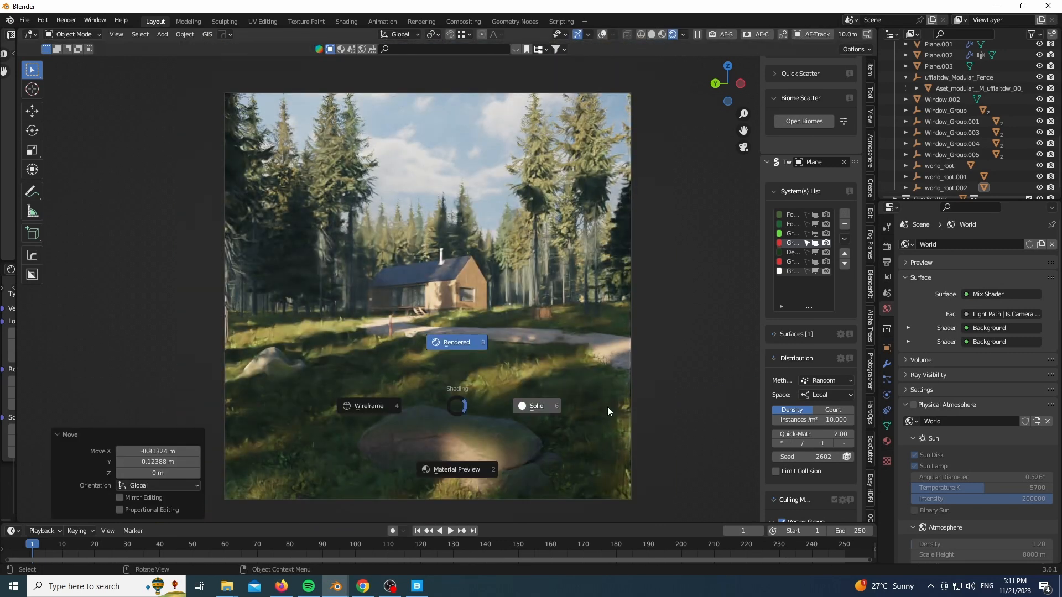
left_click(607, 407)
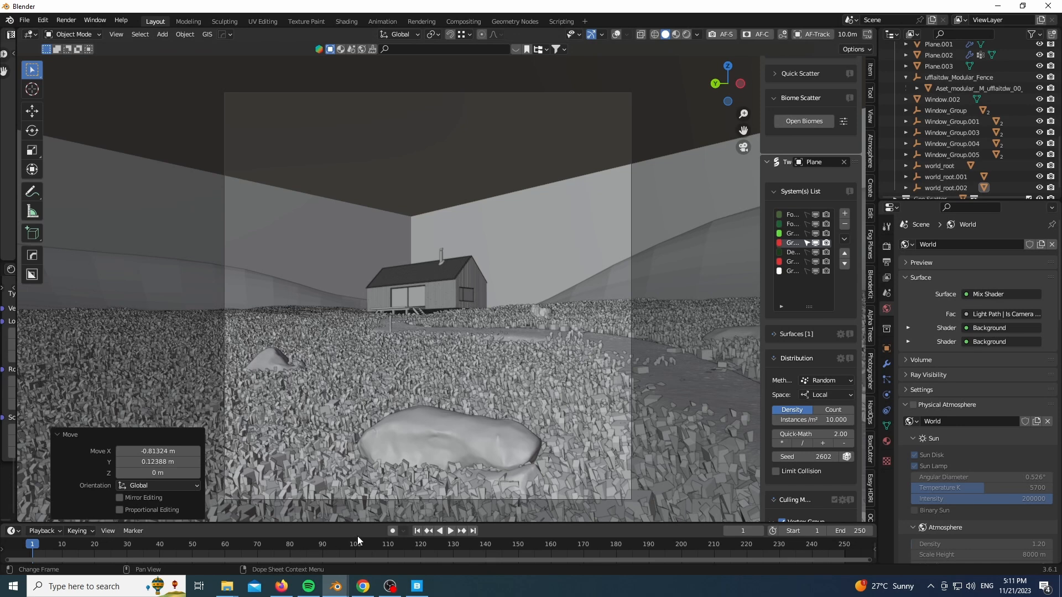
View the reference render Test2.jpg from the Exterior folder, examine its composition, and return to the Blender scene
left_click(227, 586)
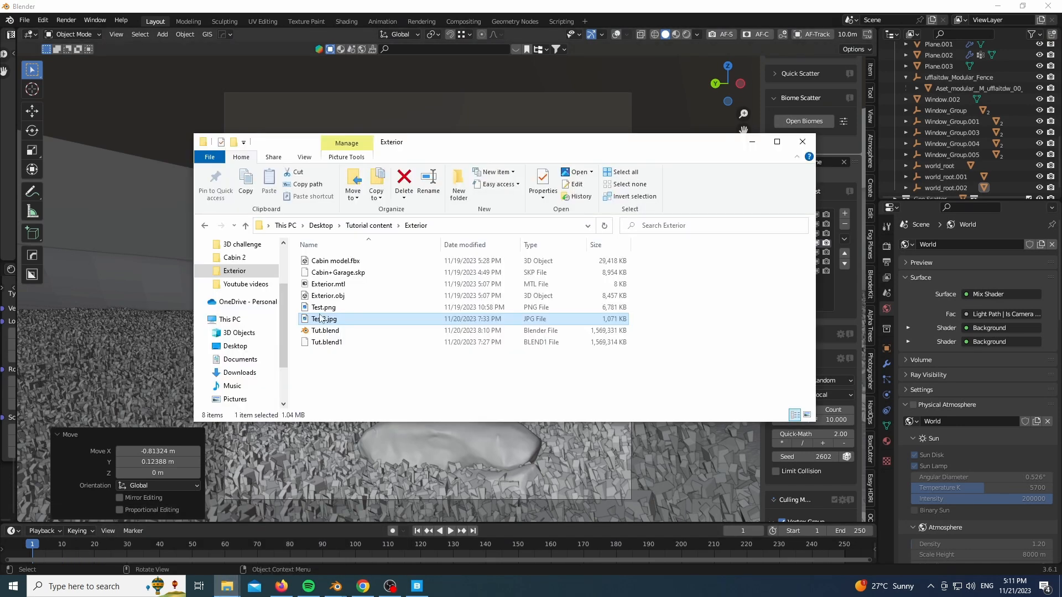
double_click(324, 320)
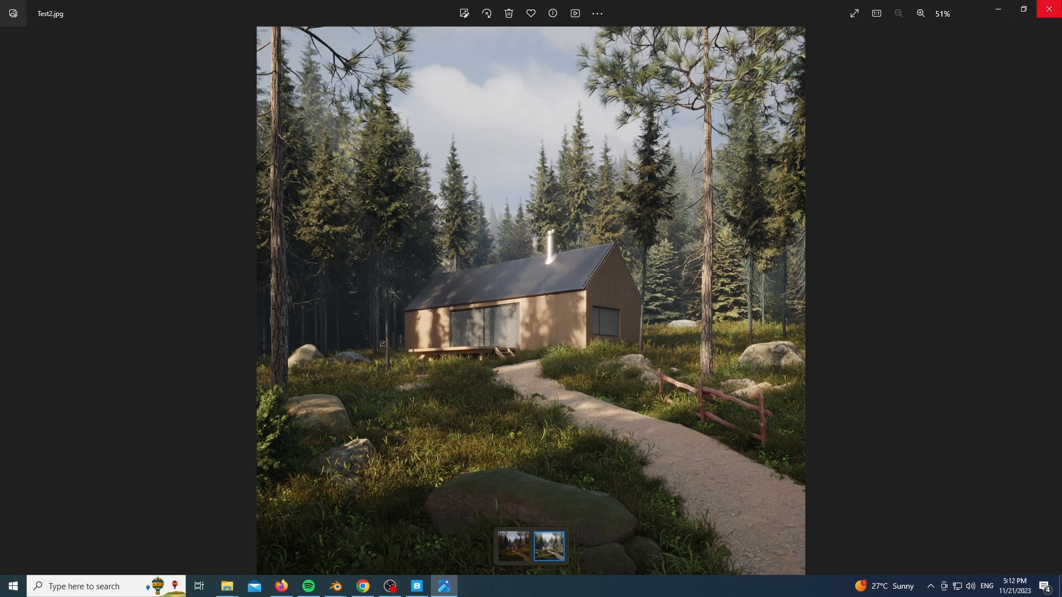
left_click(1048, 9)
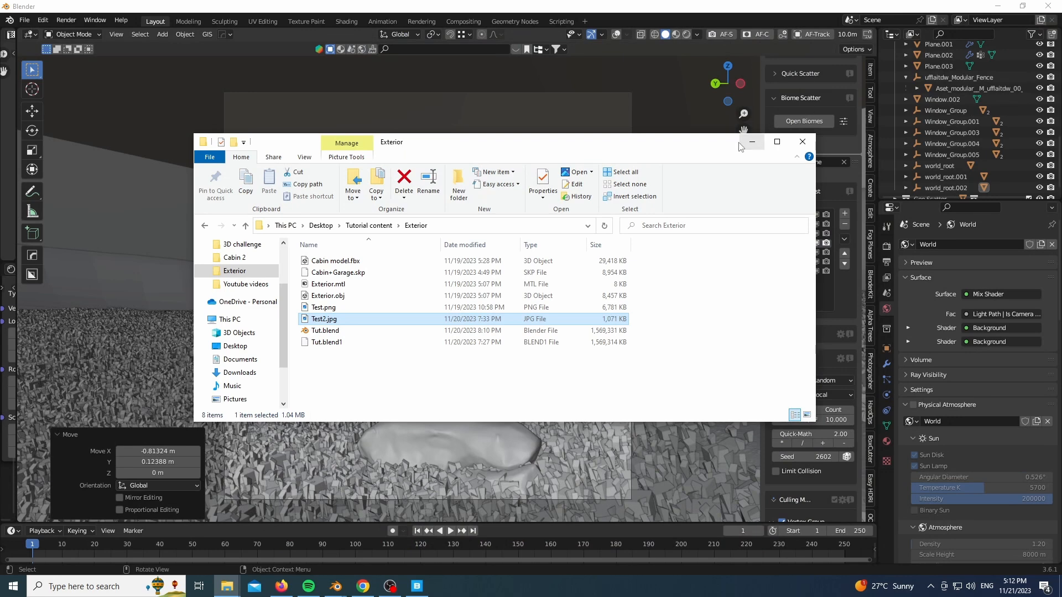
left_click(756, 137)
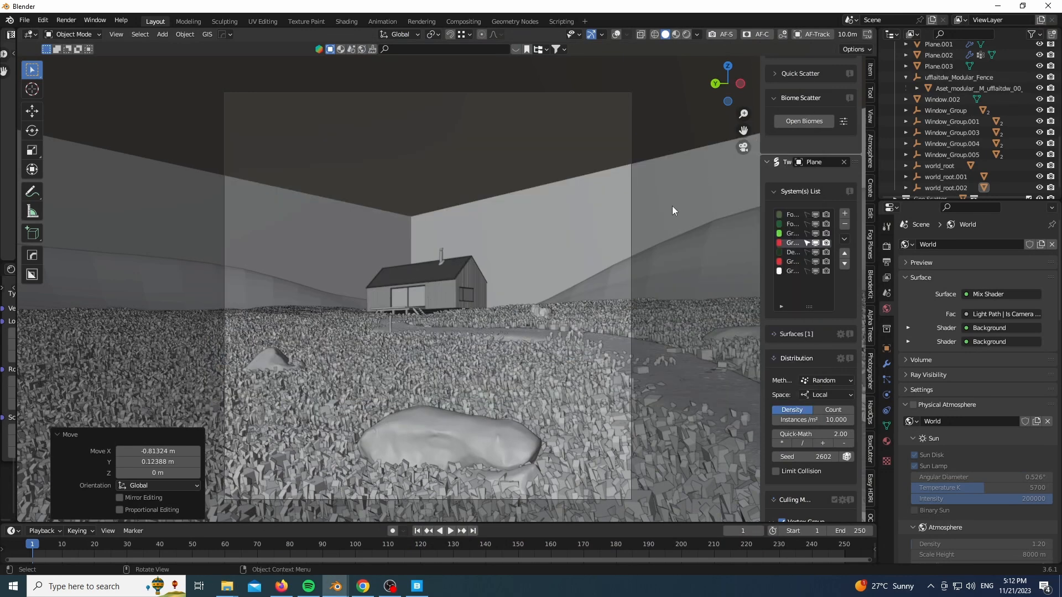